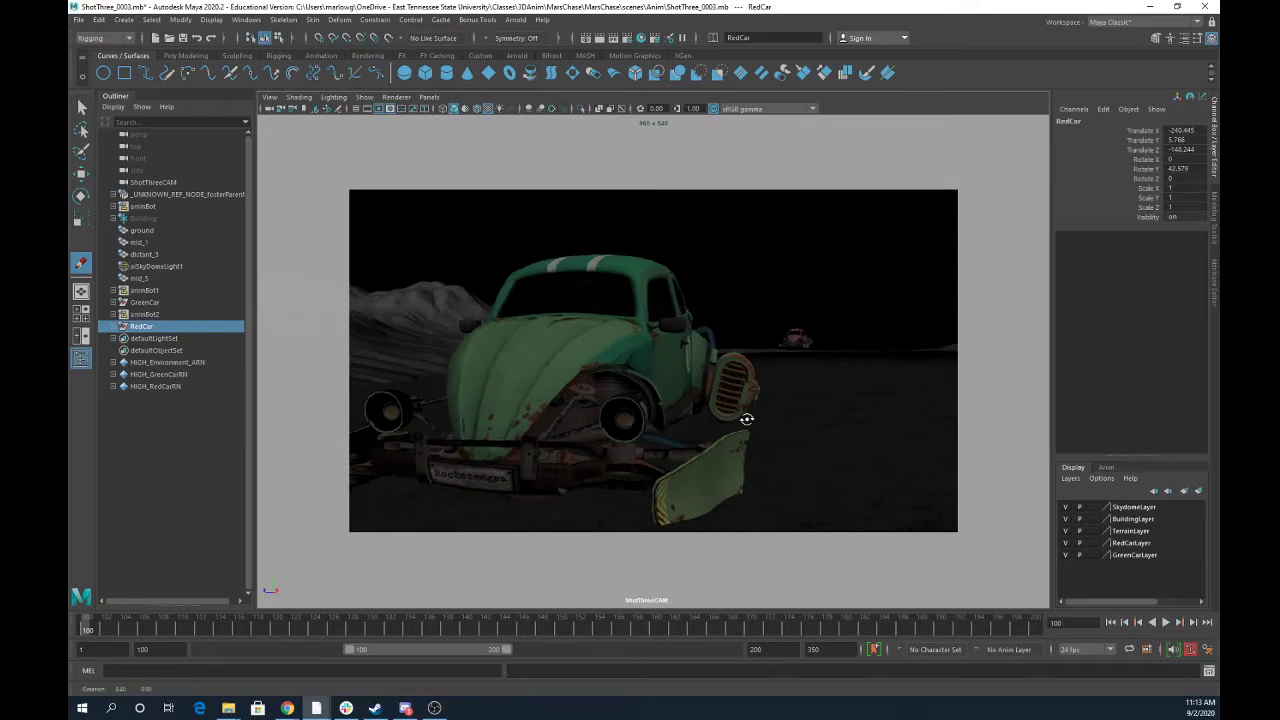
# Reframe ShotThreeCAM around the green car, keeping the distant red car in the shot.
pyautogui.keyDown('alt'); pyautogui.moveTo(814, 422); pyautogui.dragTo(759, 420, button='right'); pyautogui.keyUp('alt')
pyautogui.keyDown('alt'); pyautogui.moveTo(759, 420); pyautogui.dragTo(729, 414); pyautogui.keyUp('alt')
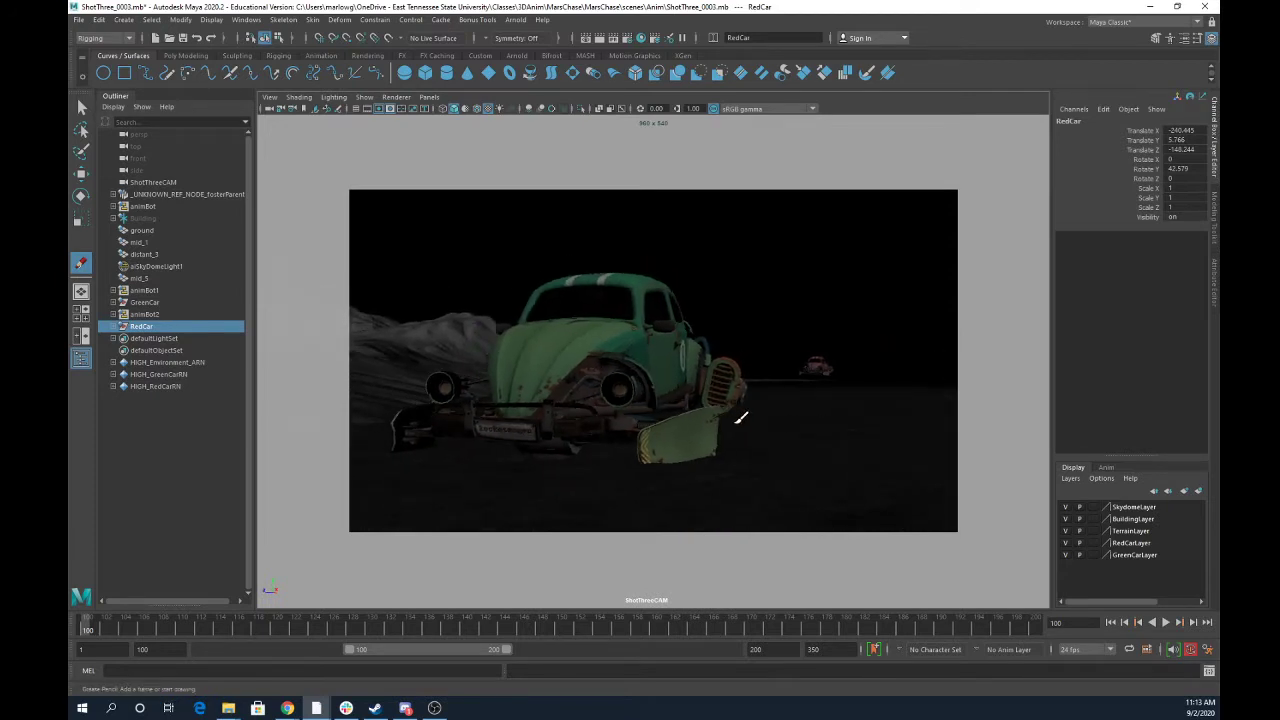
pyautogui.moveTo(740, 418)
pyautogui.keyDown('alt'); pyautogui.mouseDown()
pyautogui.moveTo(749, 429)
pyautogui.moveTo(743, 420)
pyautogui.mouseUp(); pyautogui.keyUp('alt')
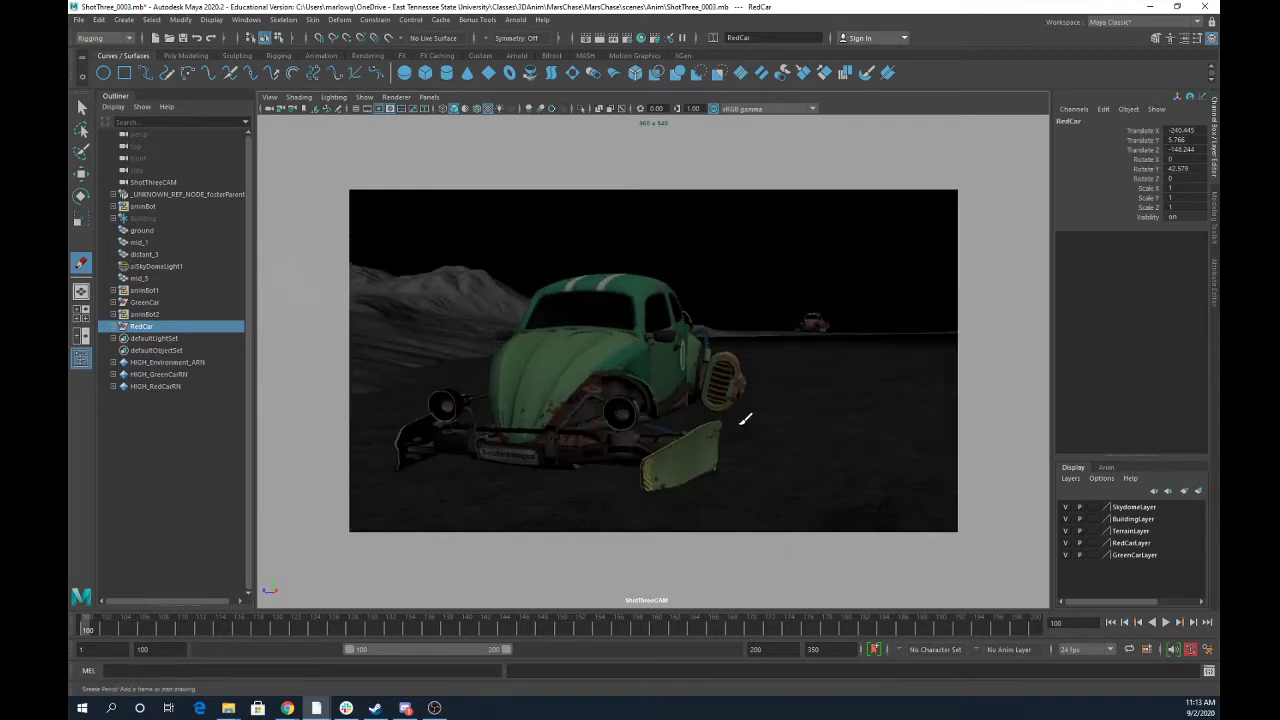
pyautogui.press('w')
pyautogui.click(737, 251)
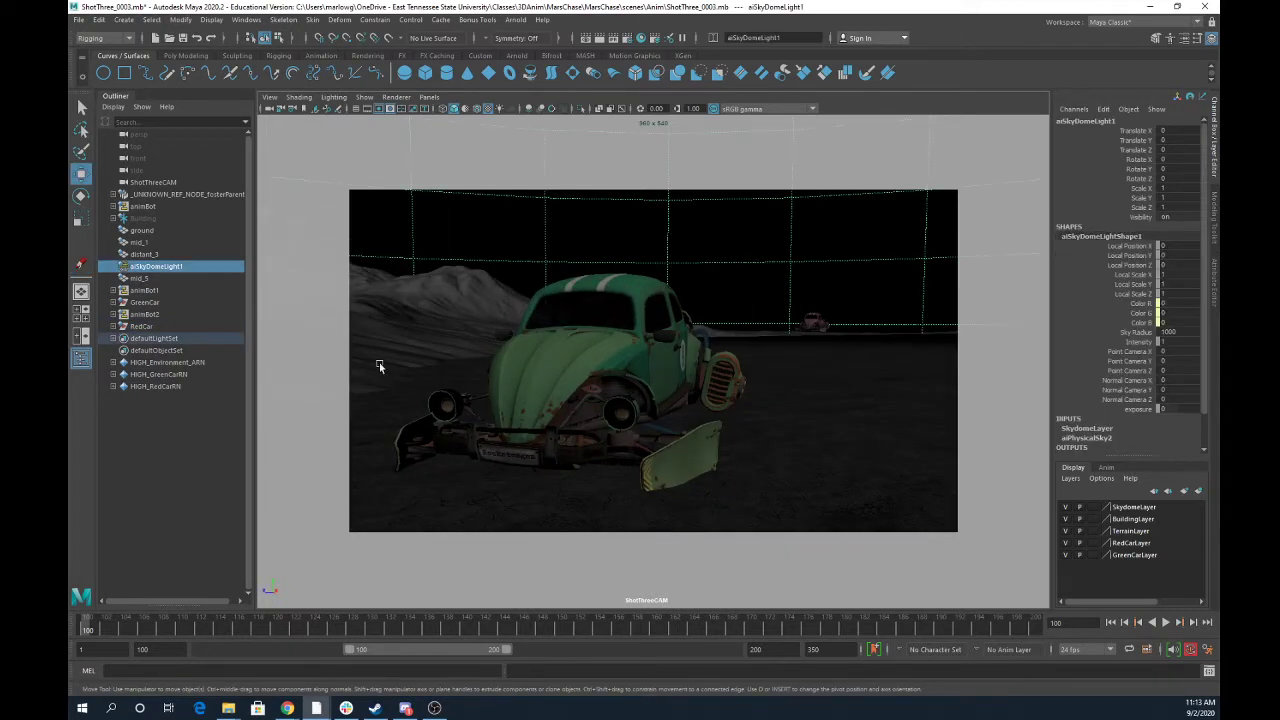
# Undo the recent selection changes and the hiding of the Building group.
pyautogui.hotkey('ctrl', 'z')
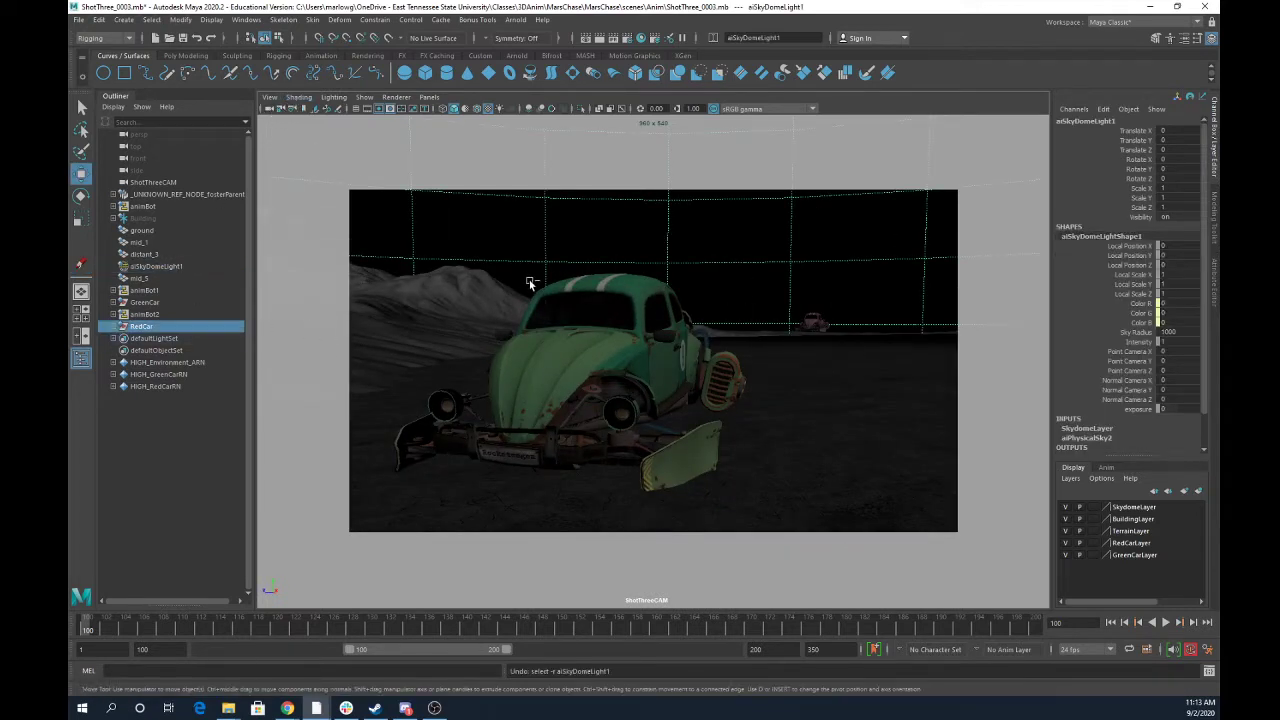
pyautogui.hotkey('ctrl', 'z')
pyautogui.hotkey('ctrl', 'z')
pyautogui.hotkey('ctrl', 'z')
pyautogui.hotkey('ctrl', 'z')
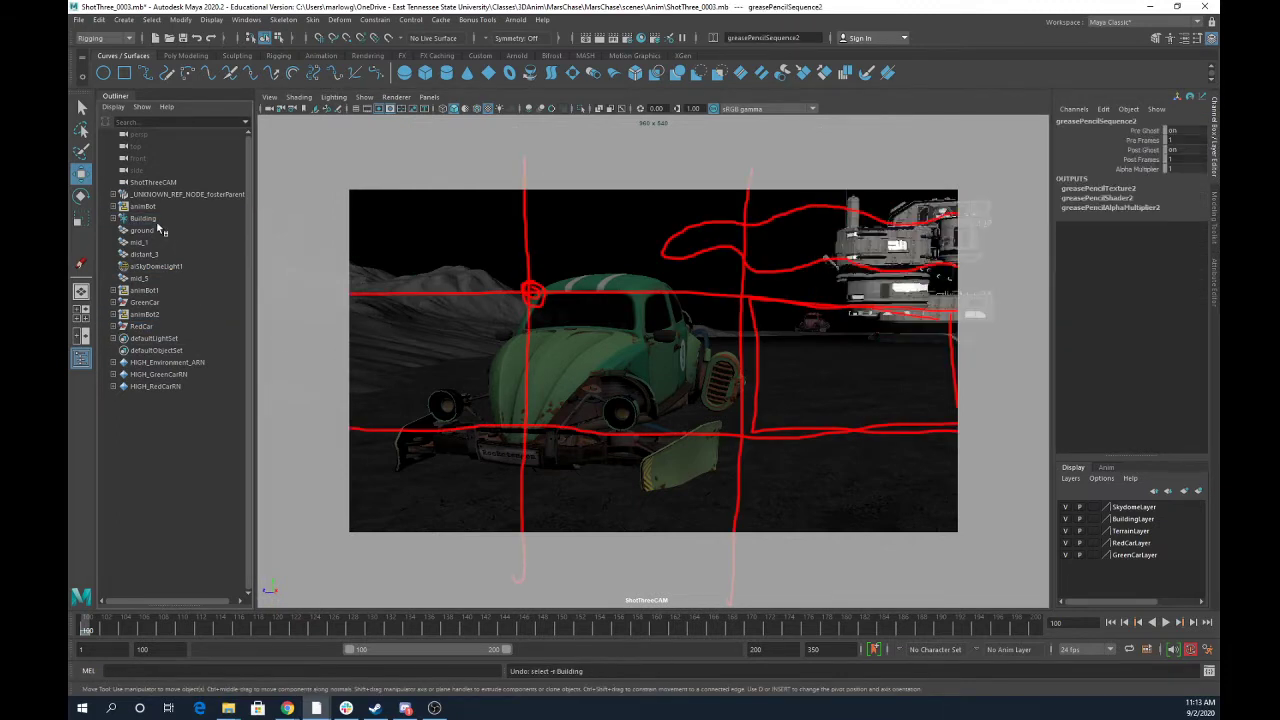
# Set SkydomeLayer, BuildingLayer and TerrainLayer to reference display so their objects cannot be selected.
pyautogui.click(150, 218)
pyautogui.click(420, 242)
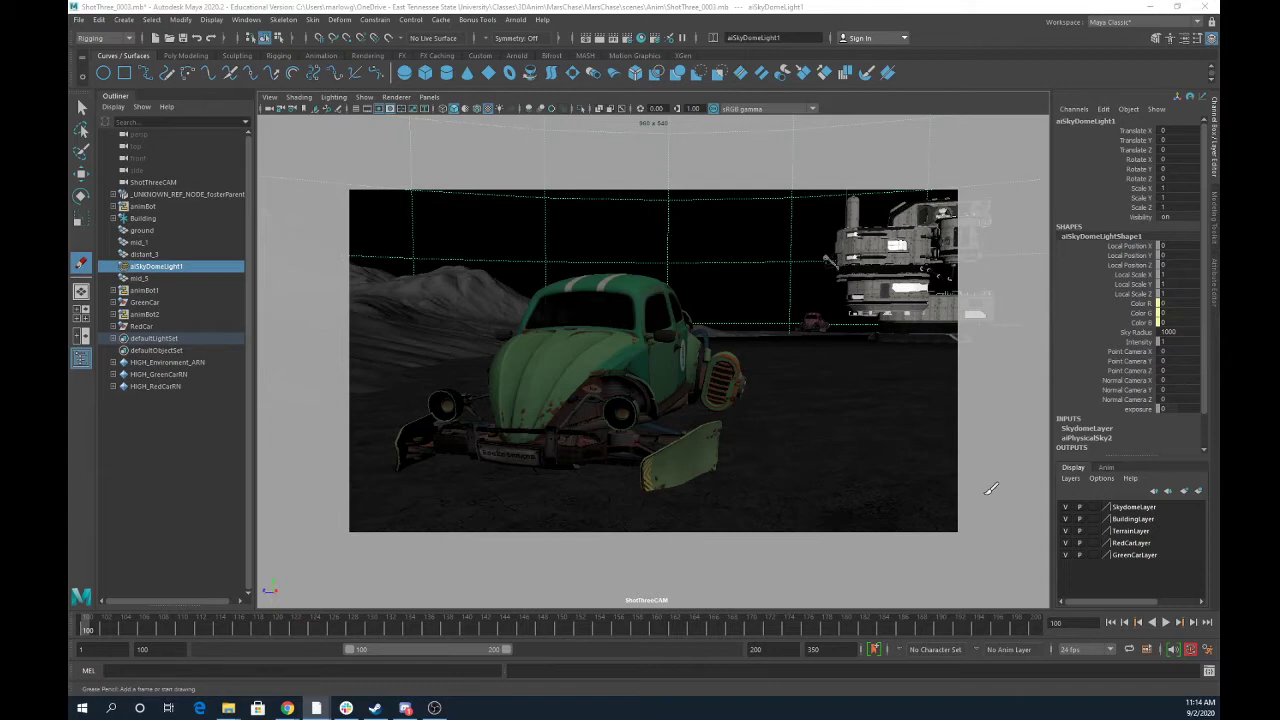
pyautogui.click(1067, 508)
pyautogui.click(1067, 508)
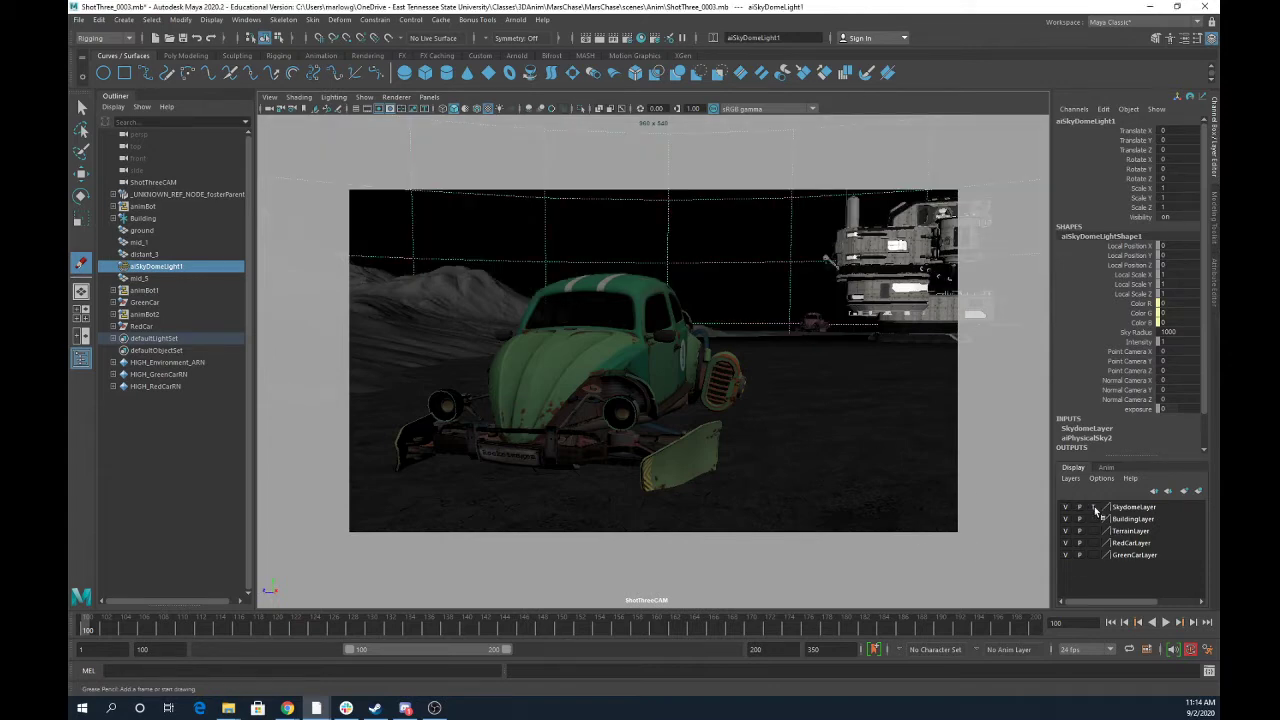
pyautogui.click(1093, 507)
pyautogui.click(1093, 519)
pyautogui.click(1094, 532)
pyautogui.click(891, 395)
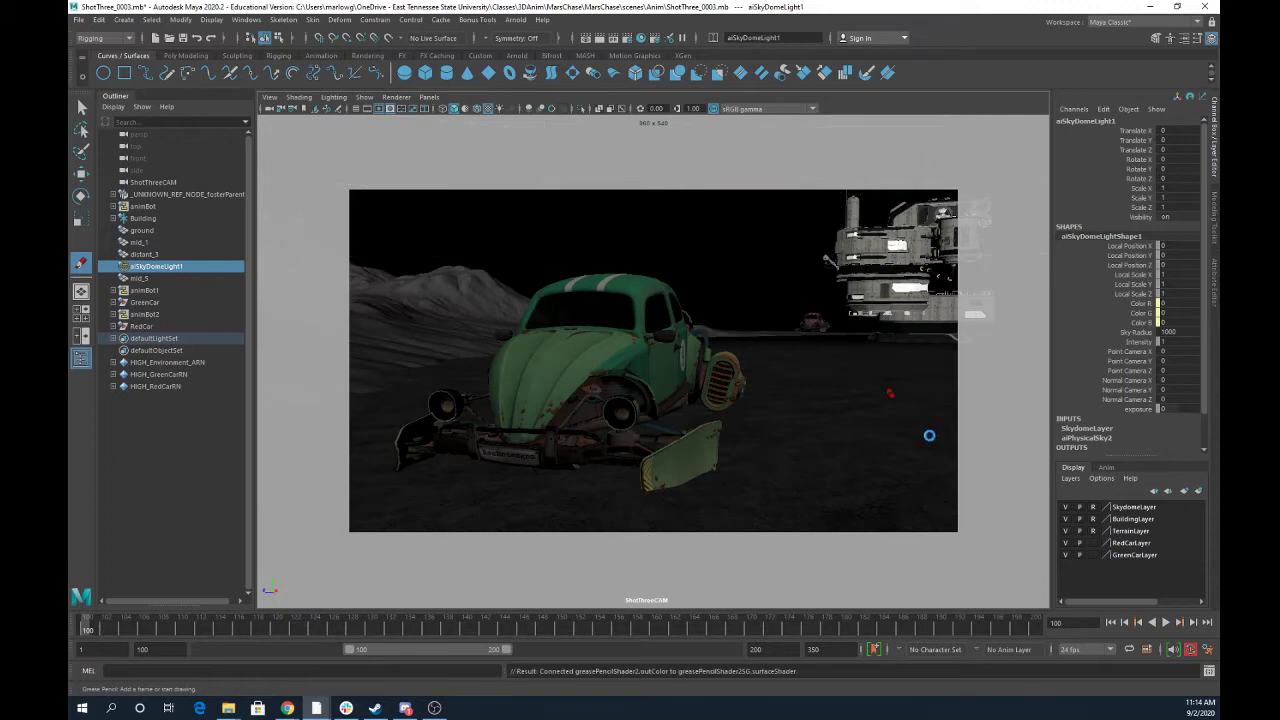
pyautogui.hotkey('ctrl', 'z')
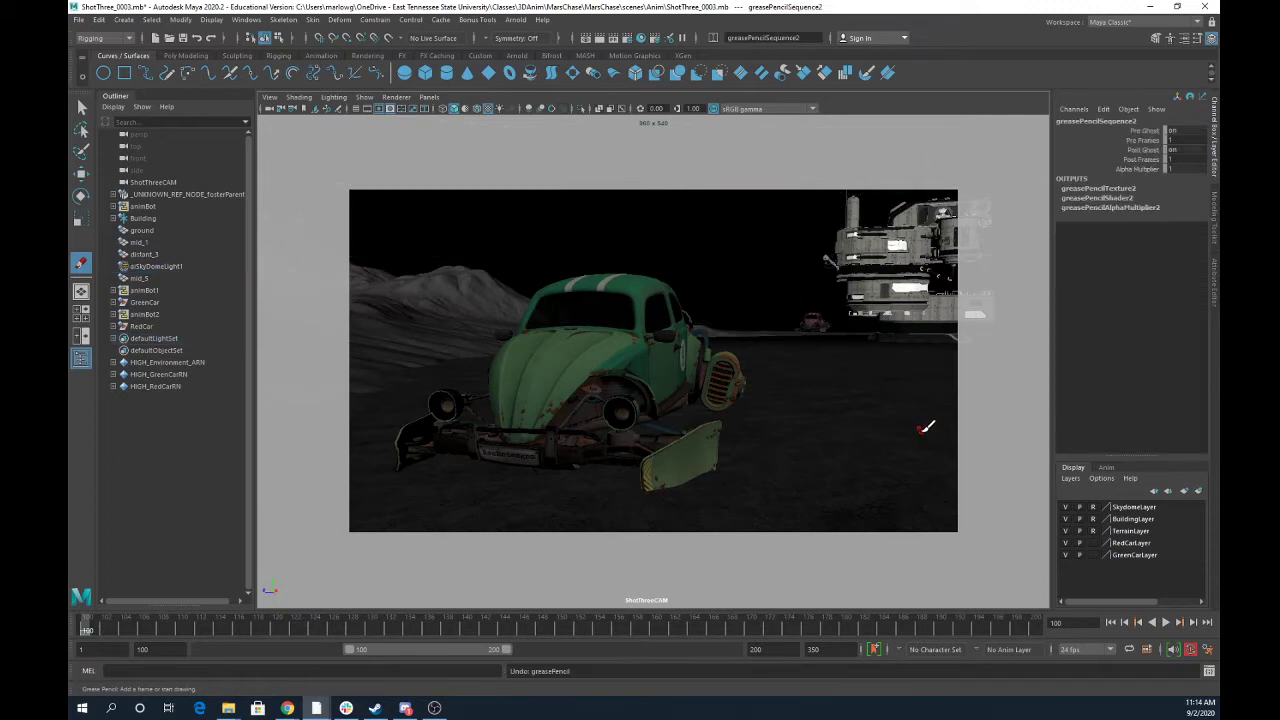
# Reframe the shot to include the green car, red car and building, and select ShotThreeCAM.
pyautogui.press('w')
pyautogui.moveTo(903, 431)
pyautogui.keyDown('alt'); pyautogui.mouseDown()
pyautogui.moveTo(846, 423)
pyautogui.moveTo(889, 400)
pyautogui.moveTo(877, 407)
pyautogui.mouseUp(); pyautogui.keyUp('alt')
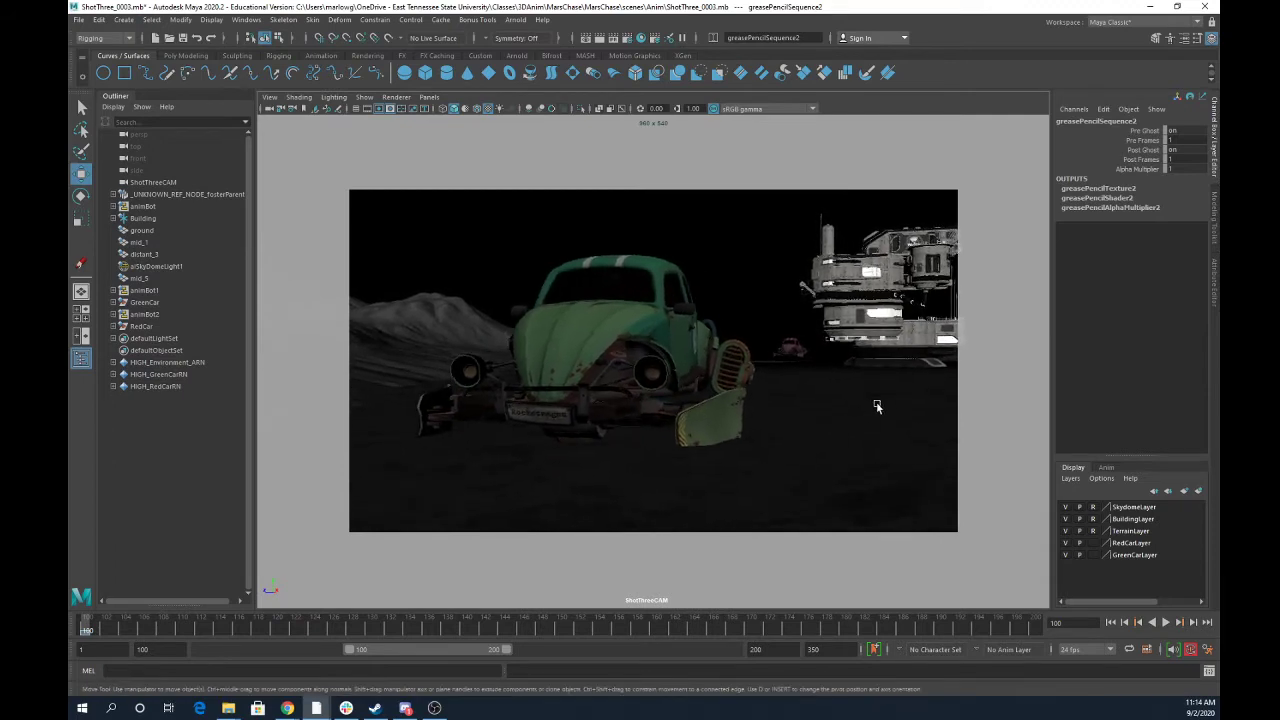
pyautogui.keyDown('alt'); pyautogui.moveTo(887, 415); pyautogui.dragTo(857, 402, button='right'); pyautogui.keyUp('alt')
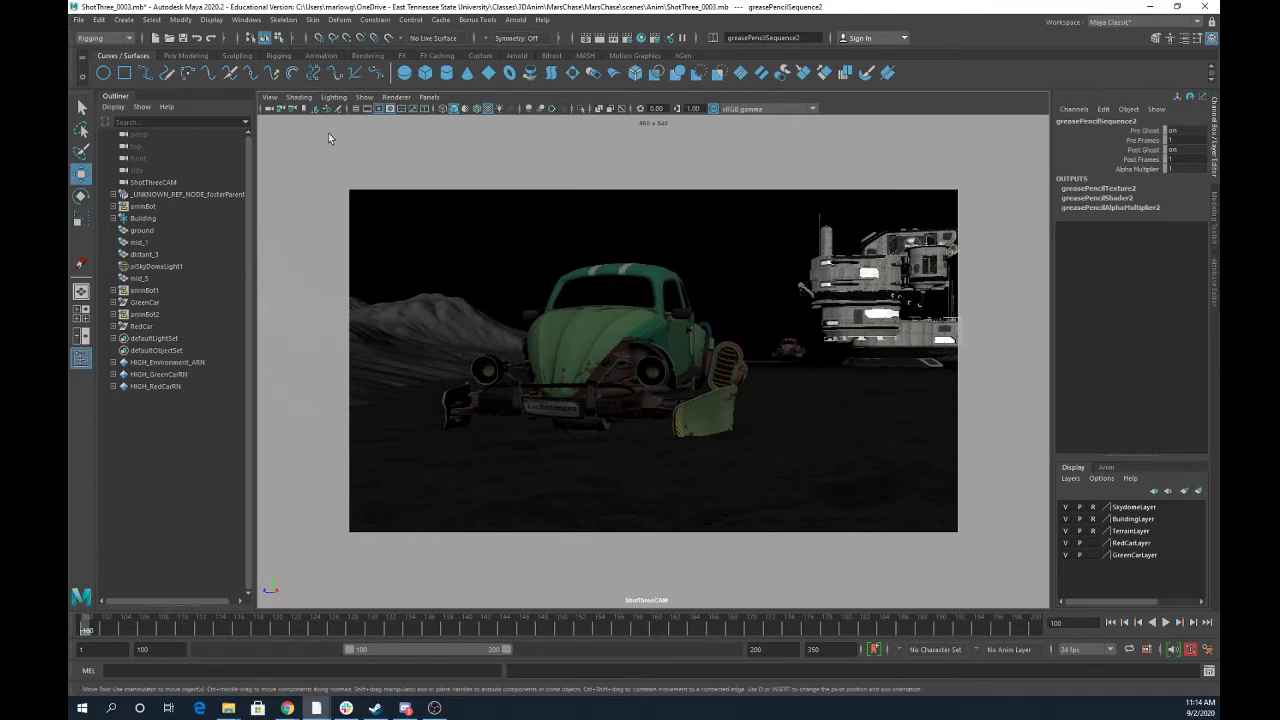
pyautogui.click(271, 110)
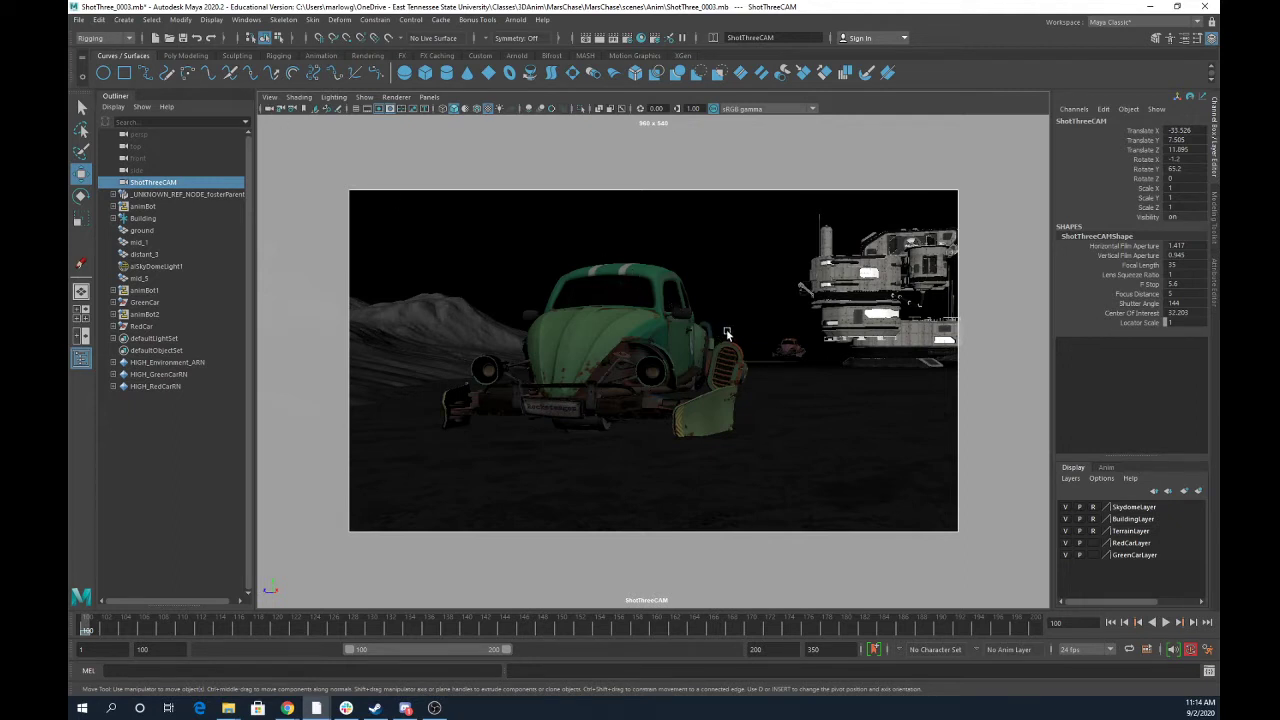
pyautogui.keyDown('alt'); pyautogui.moveTo(743, 381); pyautogui.dragTo(726, 390, button='middle'); pyautogui.keyUp('alt')
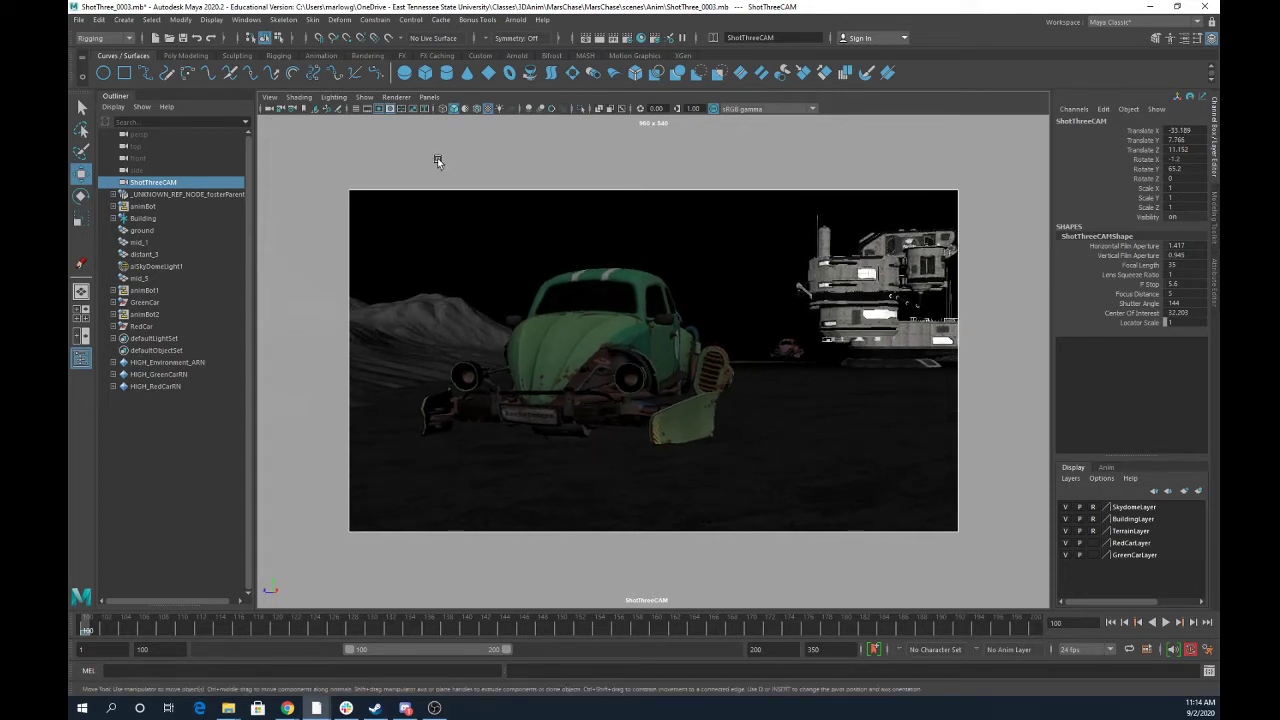
# Try shortening ShotThreeCAM's focal length to about 2.5, and undo the change.
pyautogui.click(1138, 265)
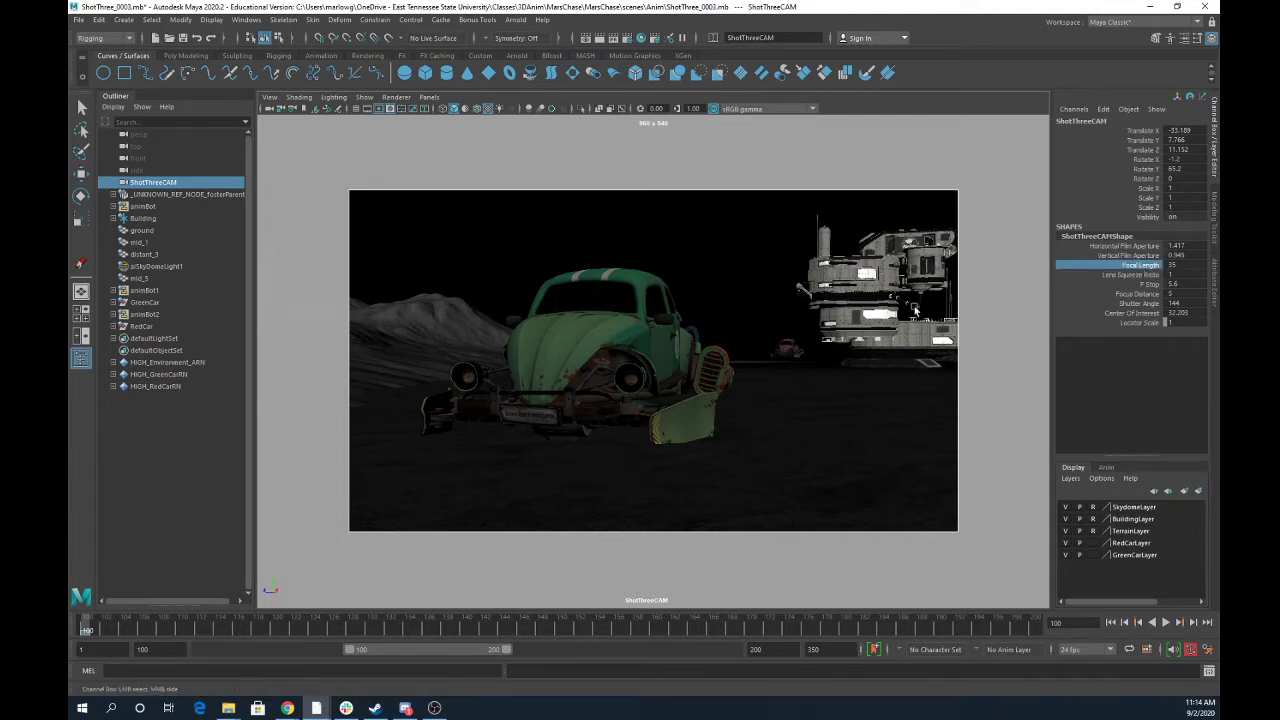
pyautogui.moveTo(834, 376); pyautogui.dragTo(638, 352, button='middle')
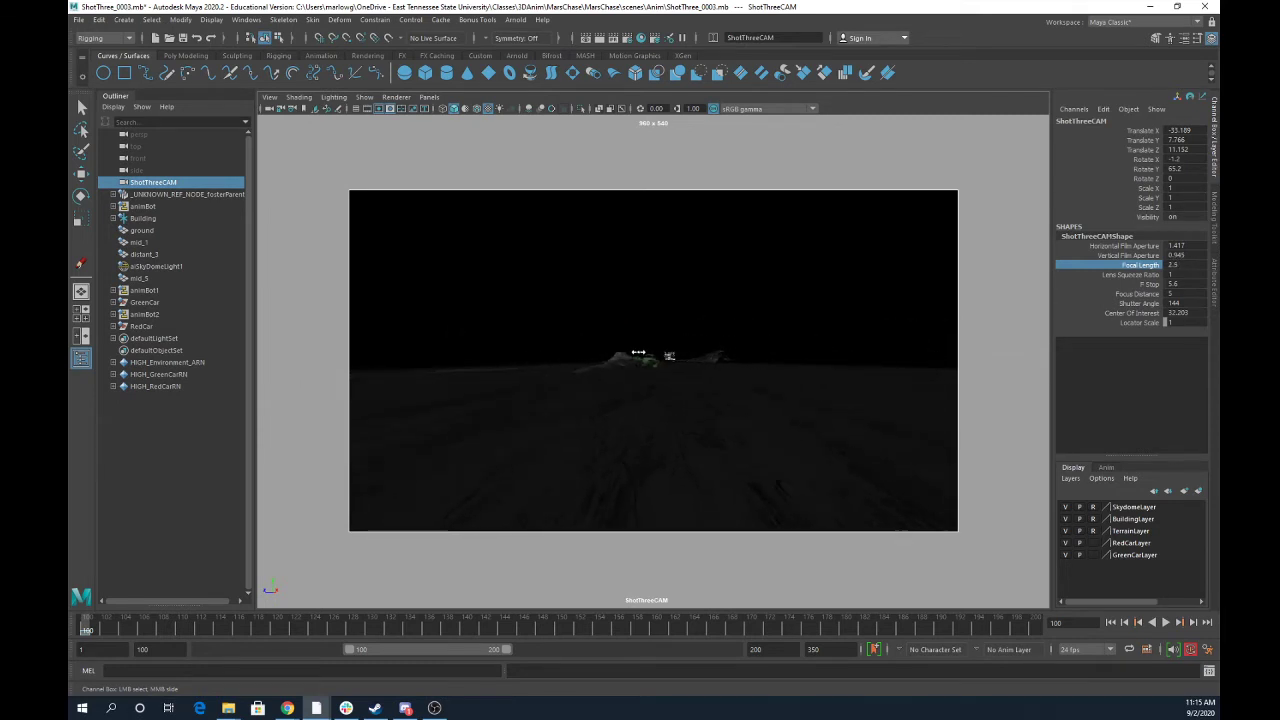
pyautogui.hotkey('ctrl', 'z')
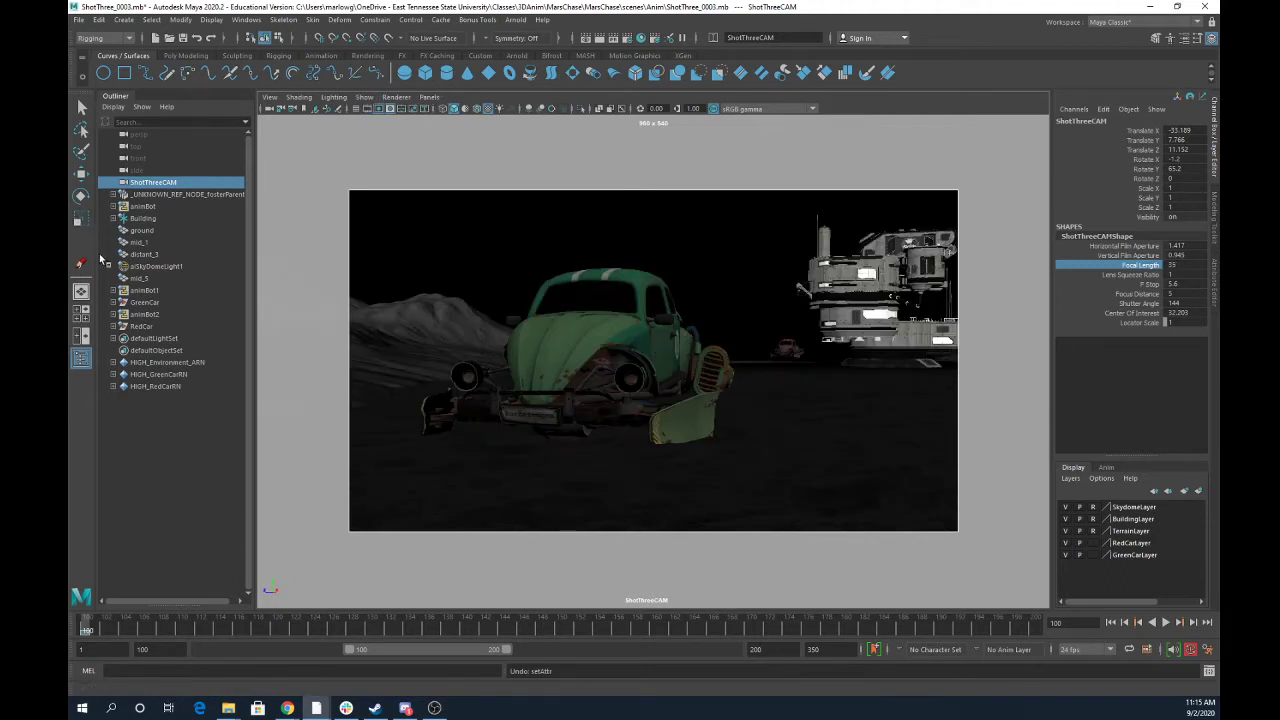
# Hide the Outliner and arrange two panes side by side, with the persp camera beside ShotThreeCAM.
pyautogui.click(82, 366)
pyautogui.click(270, 97)
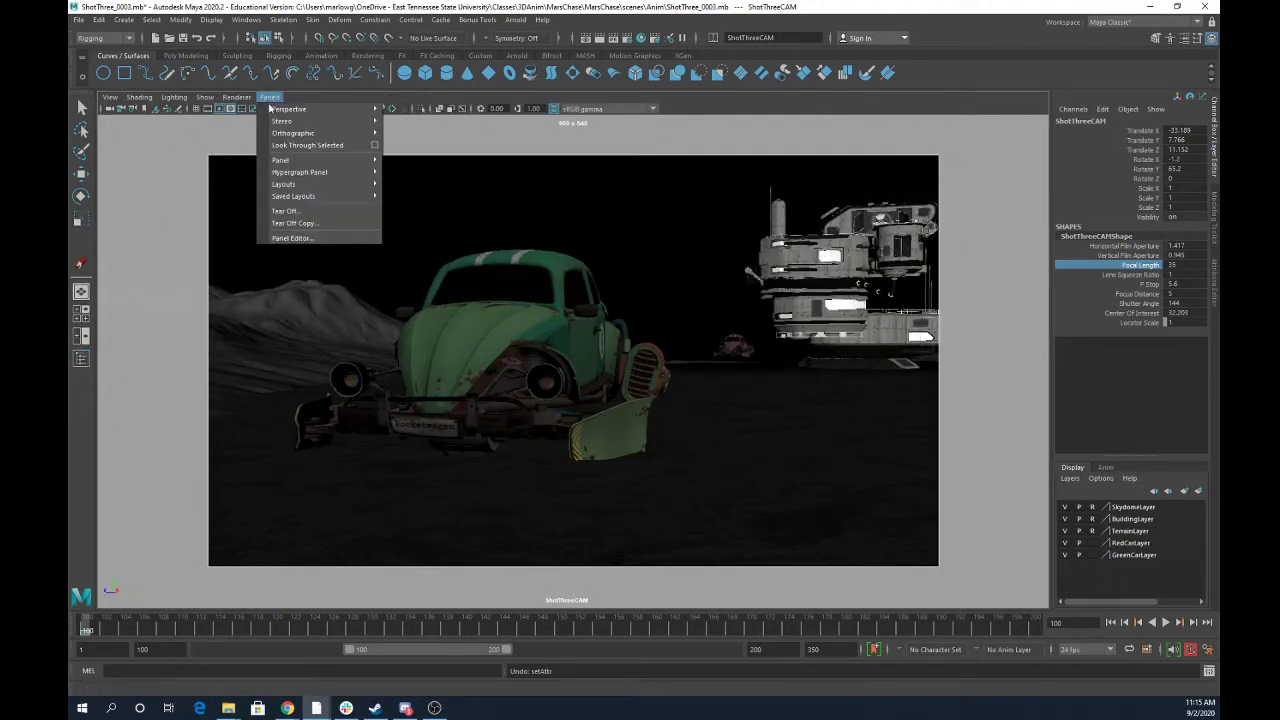
pyautogui.moveTo(305, 186)
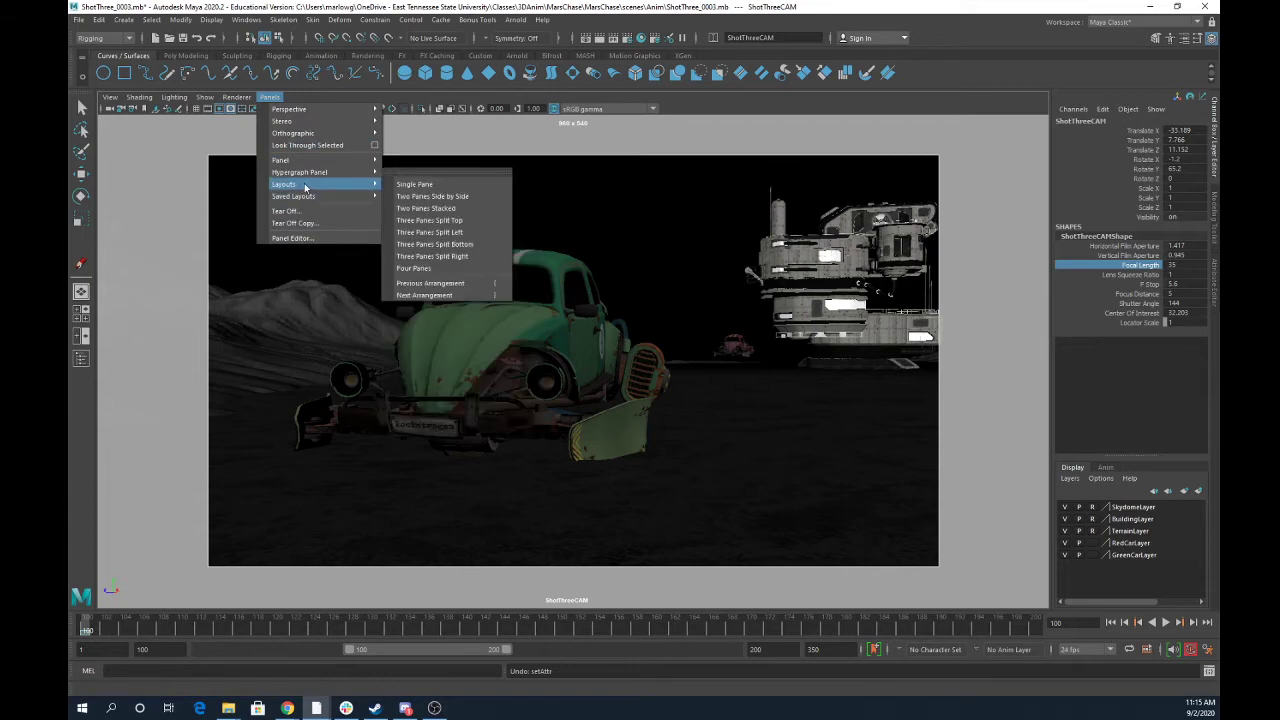
pyautogui.click(439, 198)
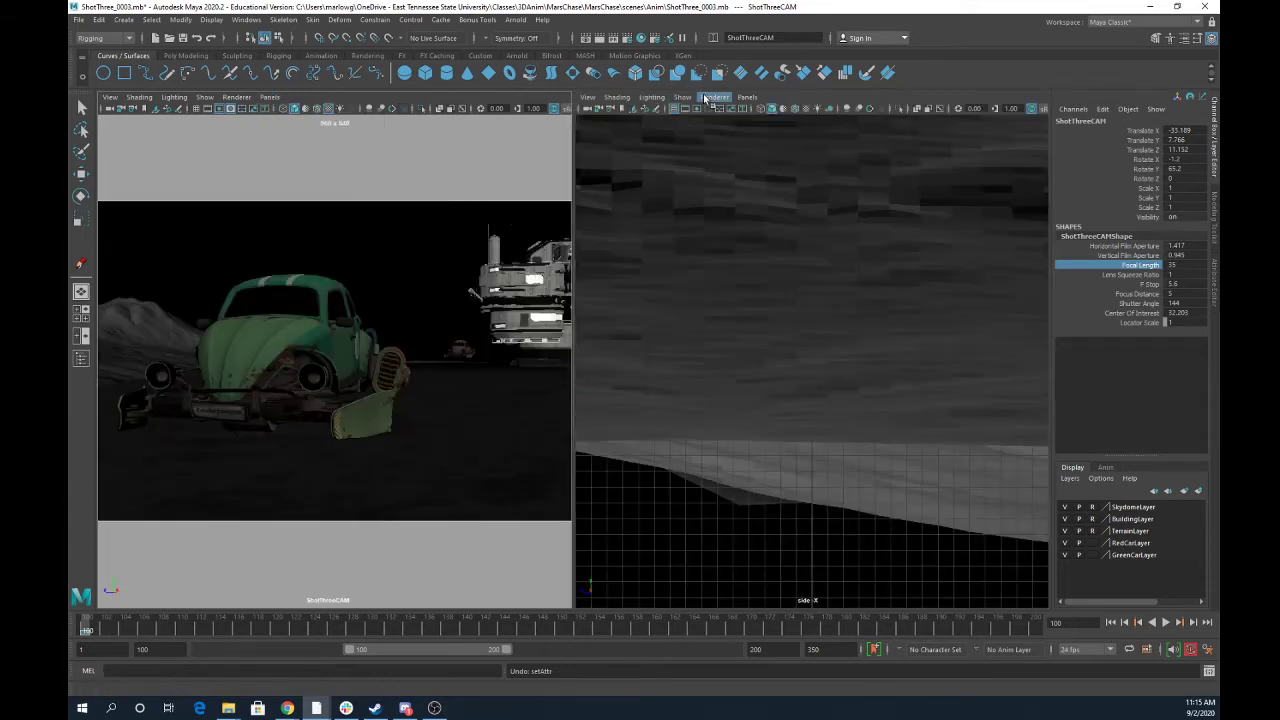
pyautogui.click(747, 97)
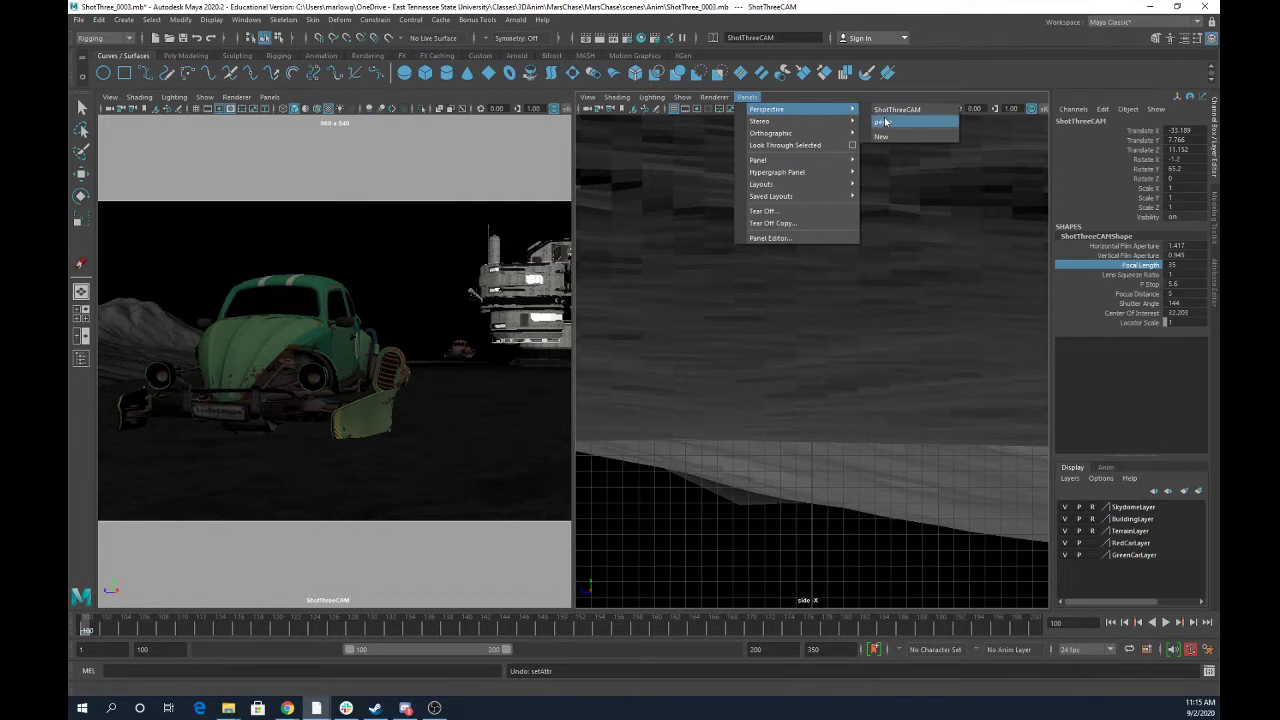
pyautogui.click(886, 122)
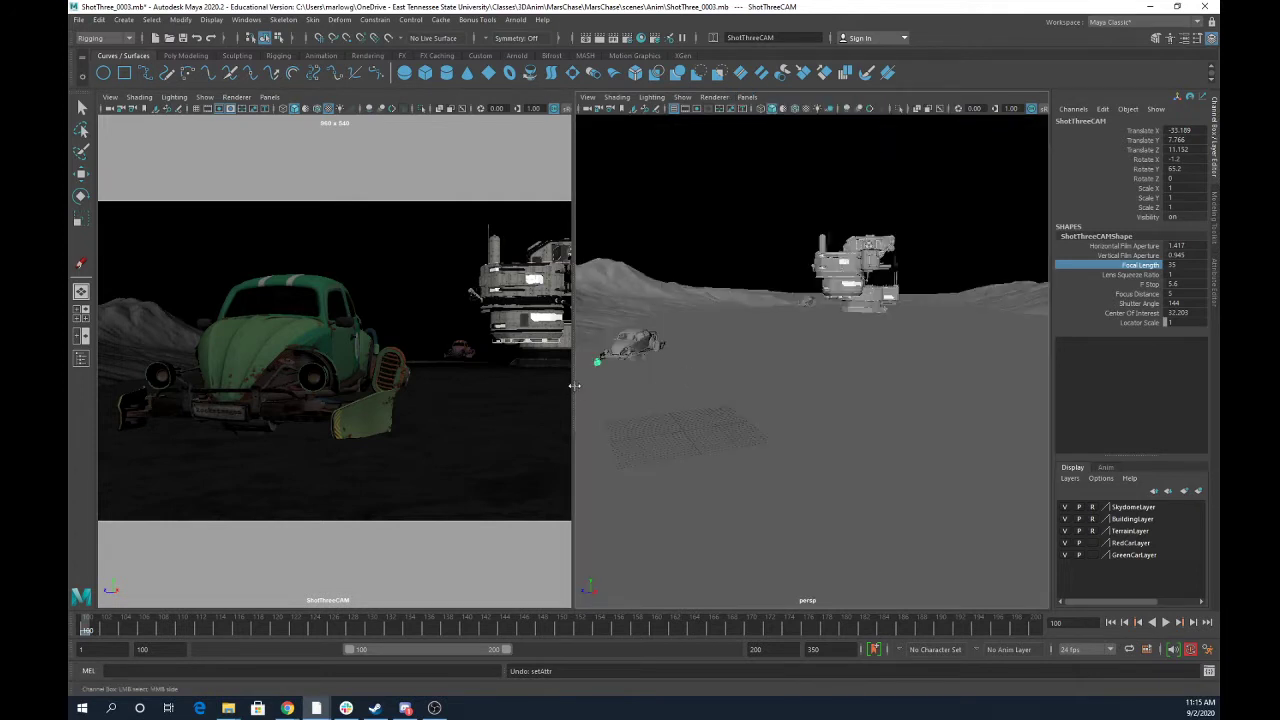
# Widen the shot camera pane and frame the camera and green car in the textured persp view.
pyautogui.moveTo(575, 386); pyautogui.dragTo(849, 354)
pyautogui.keyDown('alt'); pyautogui.moveTo(849, 354); pyautogui.dragTo(919, 362, button='right'); pyautogui.keyUp('alt')
pyautogui.moveTo(919, 362)
pyautogui.keyDown('alt'); pyautogui.mouseDown(button='middle')
pyautogui.moveTo(975, 357)
pyautogui.moveTo(951, 360)
pyautogui.mouseUp(button='middle'); pyautogui.keyUp('alt')
pyautogui.press('6')
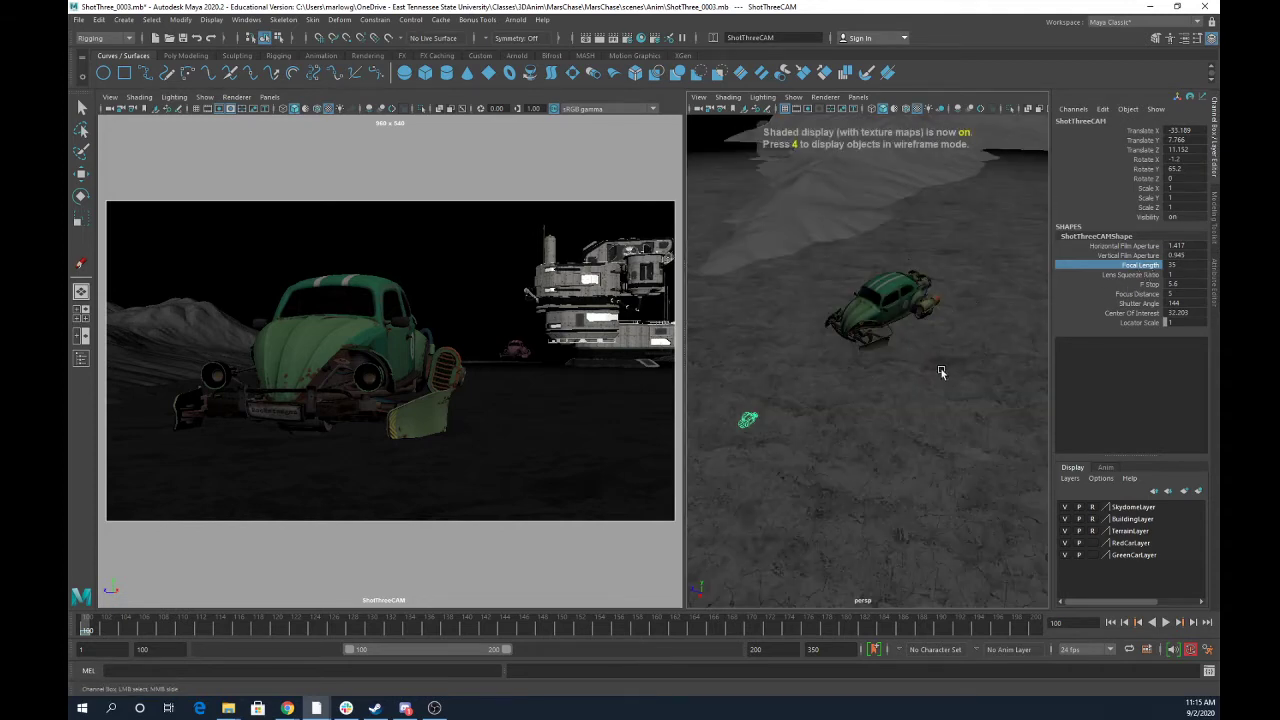
# Increase ShotThreeCAM's focal length to 217.
pyautogui.moveTo(841, 391); pyautogui.dragTo(873, 396, button='middle')
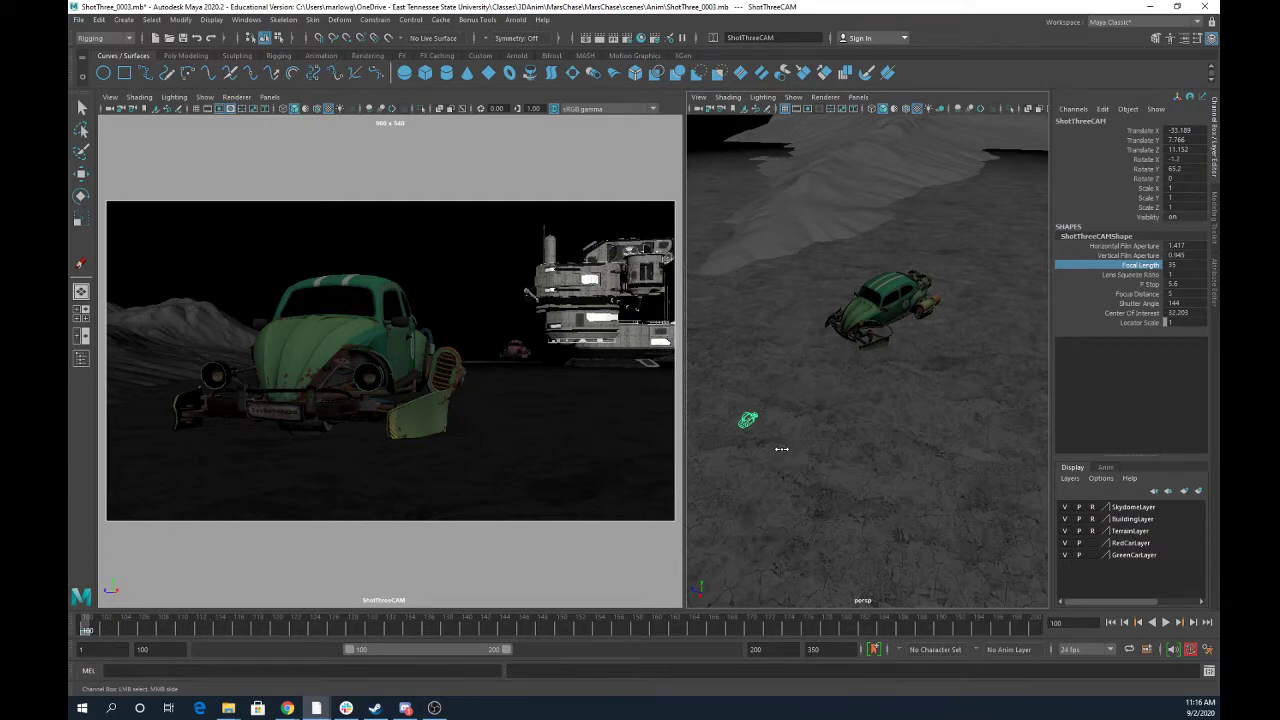
pyautogui.moveTo(782, 449); pyautogui.dragTo(1219, 485, button='middle')
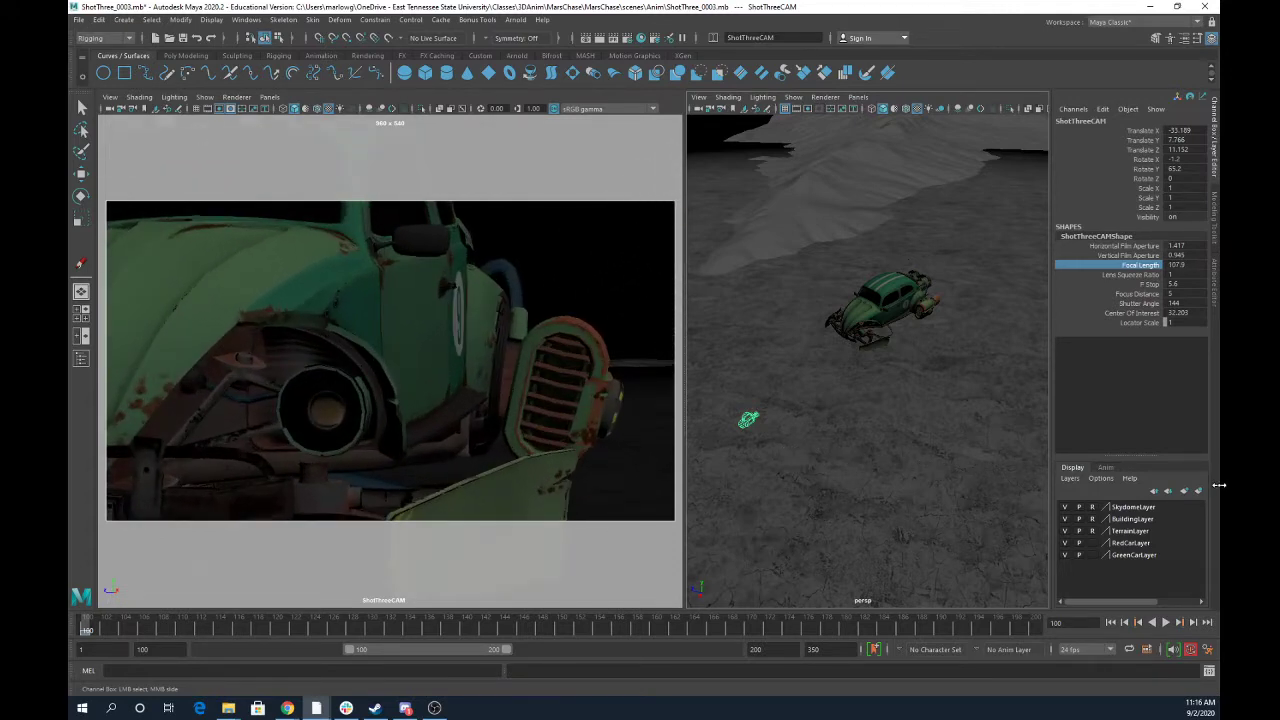
pyautogui.moveTo(772, 463); pyautogui.dragTo(1219, 520, button='middle')
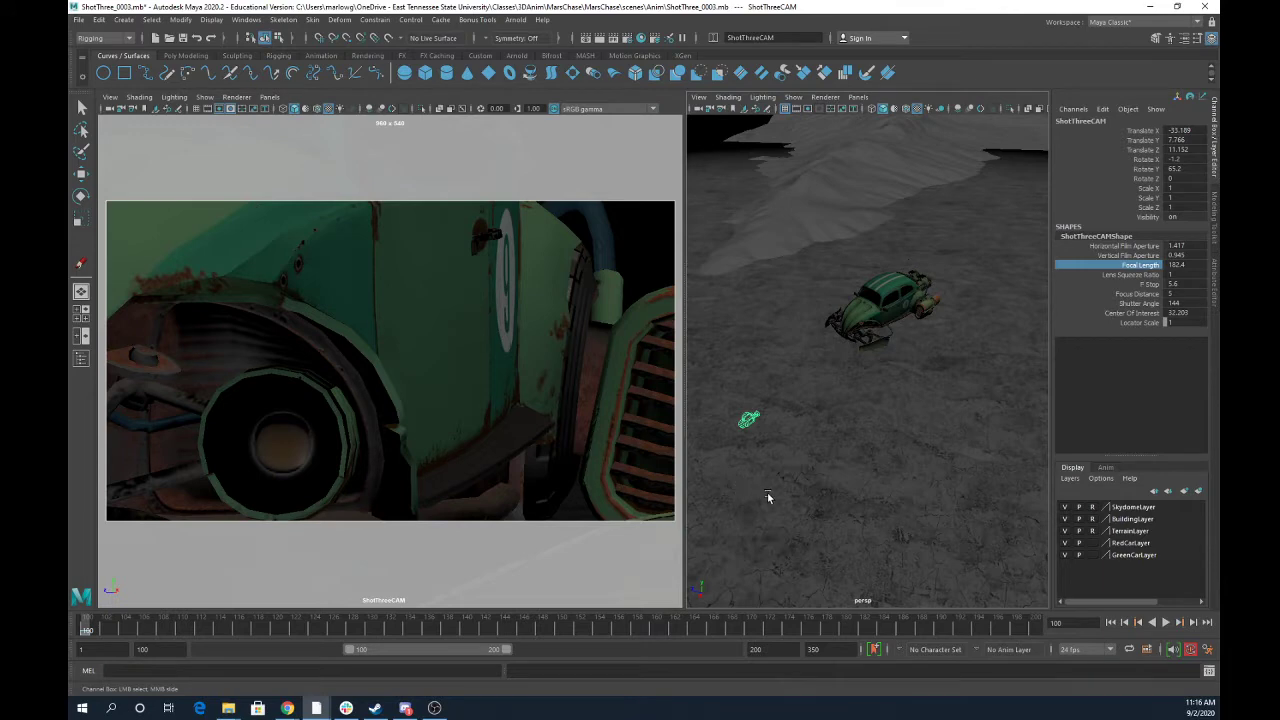
pyautogui.moveTo(790, 497); pyautogui.dragTo(975, 498, button='middle')
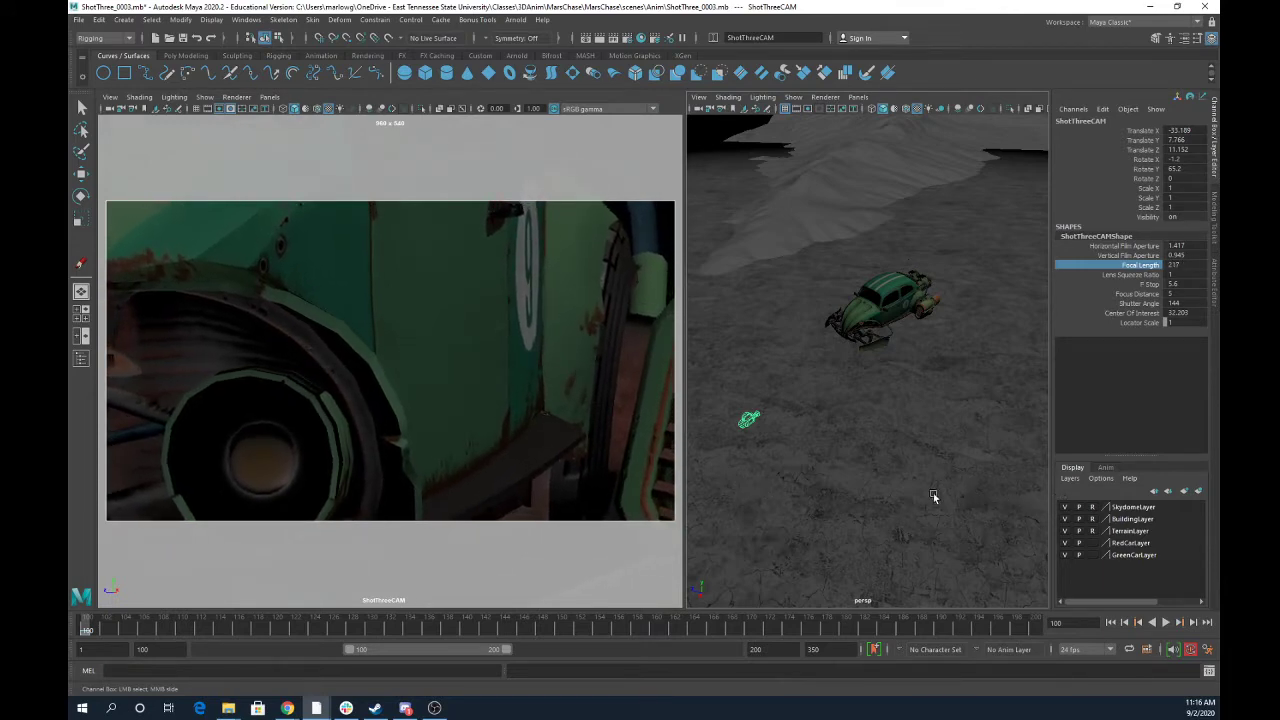
# Pull ShotThreeCAM far back and orbit it to frame both cars, and bring the camera into the persp view.
pyautogui.keyDown('alt'); pyautogui.moveTo(597, 414); pyautogui.dragTo(613, 420); pyautogui.keyUp('alt')
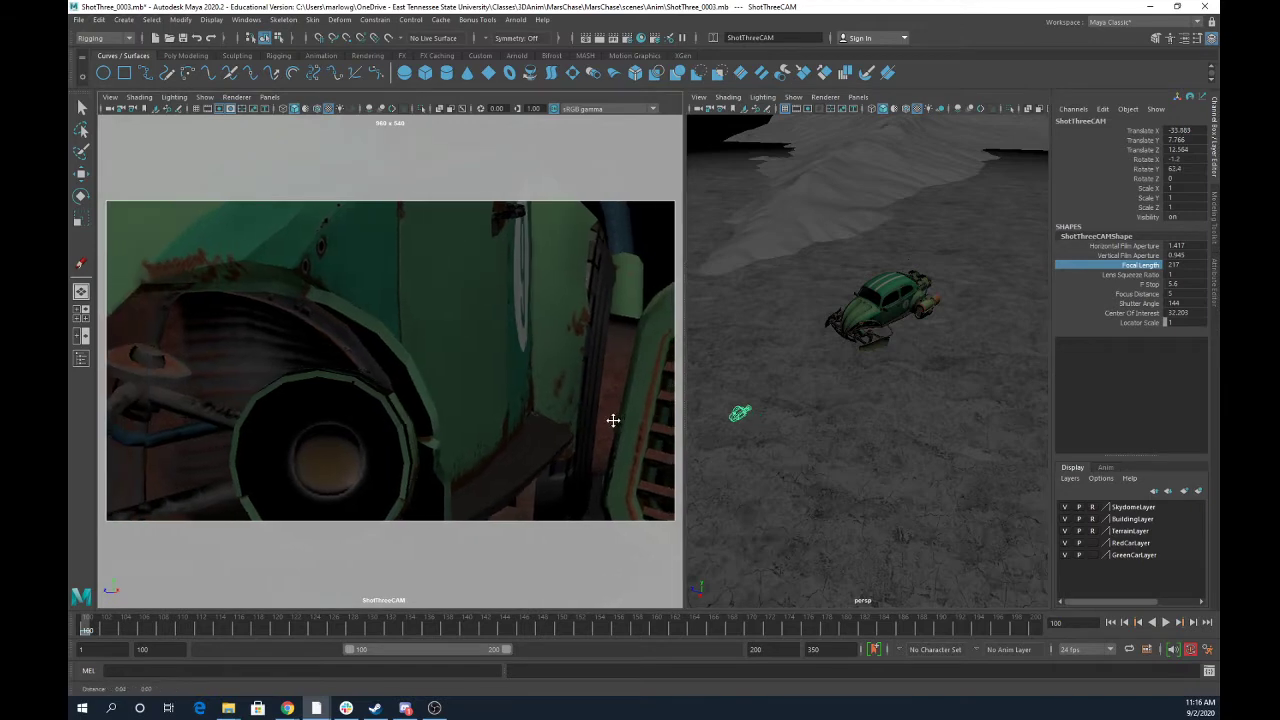
pyautogui.keyDown('alt'); pyautogui.moveTo(613, 420); pyautogui.dragTo(549, 416, button='middle'); pyautogui.keyUp('alt')
pyautogui.scroll(-6, 588, 420)
pyautogui.scroll(8, 586, 418)
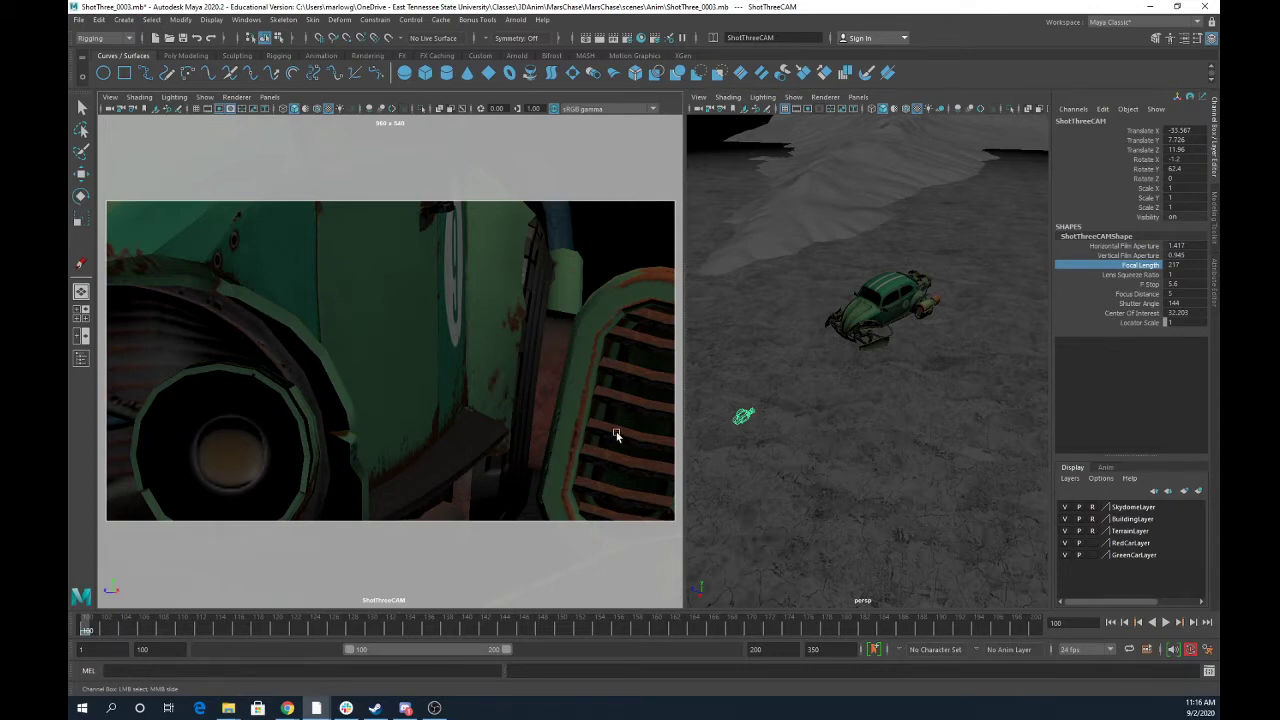
pyautogui.moveTo(614, 430); pyautogui.dragTo(413, 404, button='middle')
pyautogui.keyDown('alt'); pyautogui.moveTo(414, 405); pyautogui.dragTo(241, 378, button='right'); pyautogui.keyUp('alt')
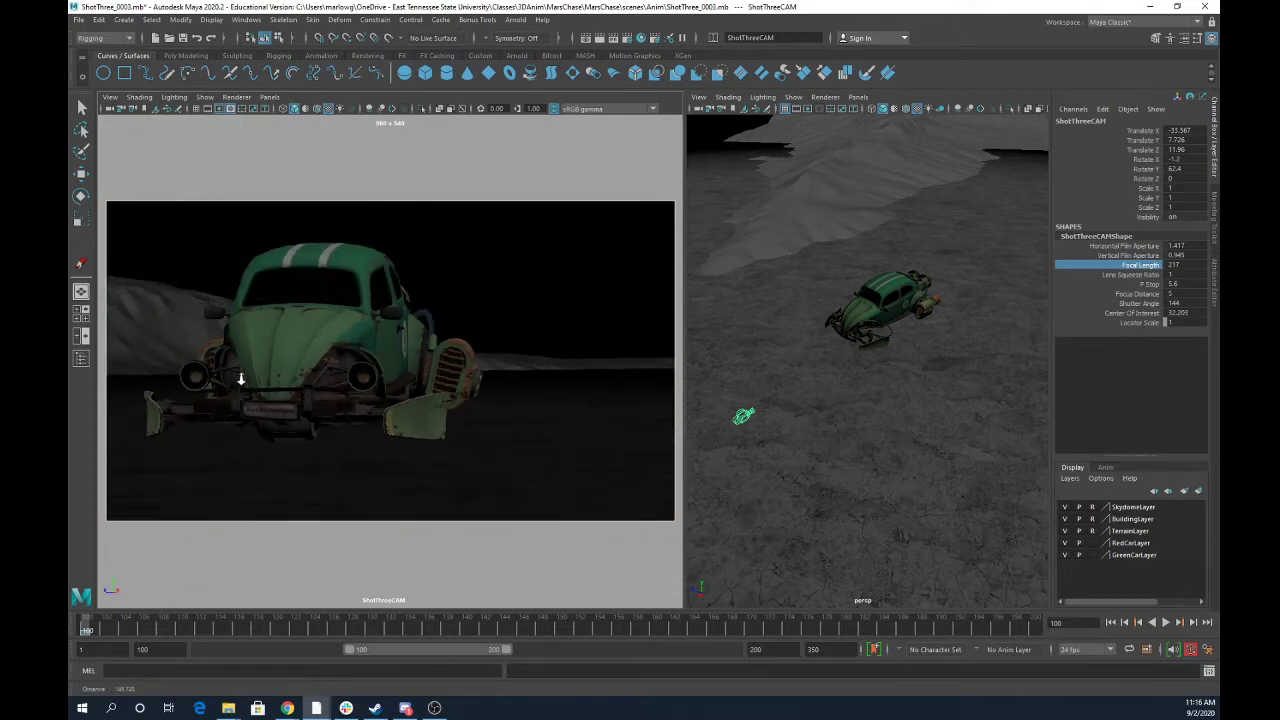
pyautogui.keyDown('alt'); pyautogui.moveTo(270, 389); pyautogui.dragTo(275, 381); pyautogui.keyUp('alt')
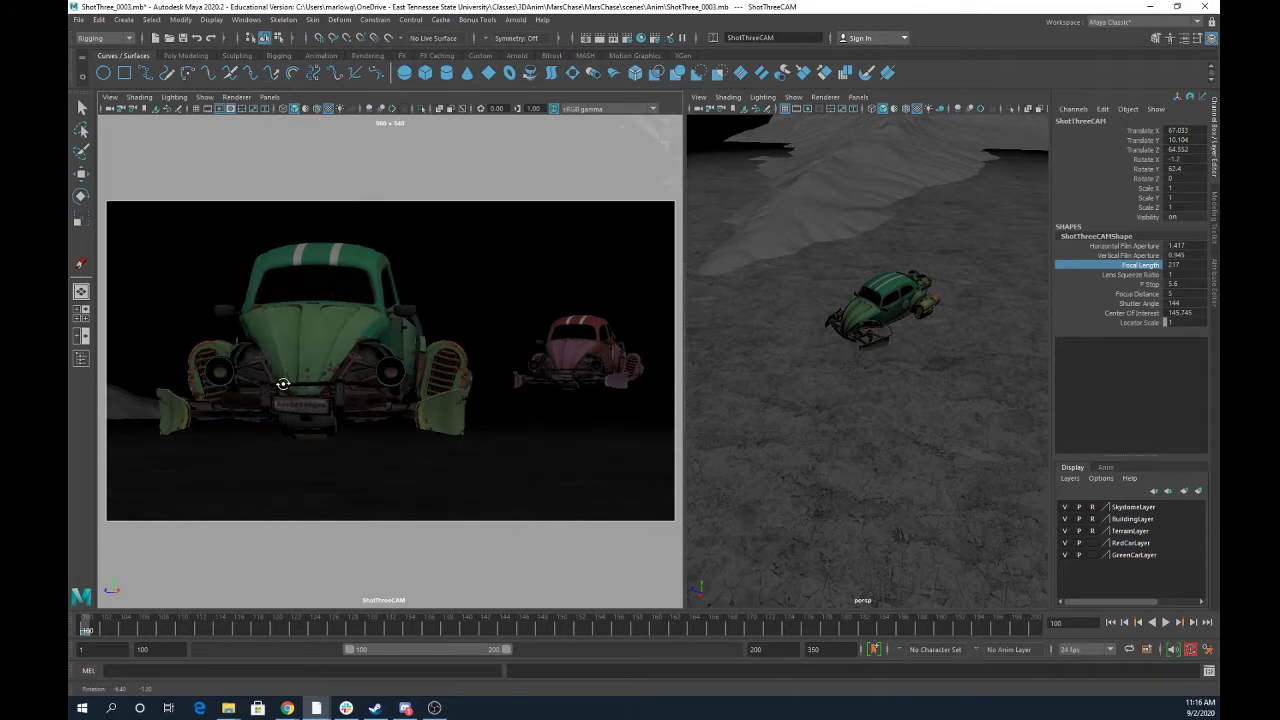
pyautogui.keyDown('alt'); pyautogui.moveTo(804, 466); pyautogui.dragTo(736, 433); pyautogui.keyUp('alt')
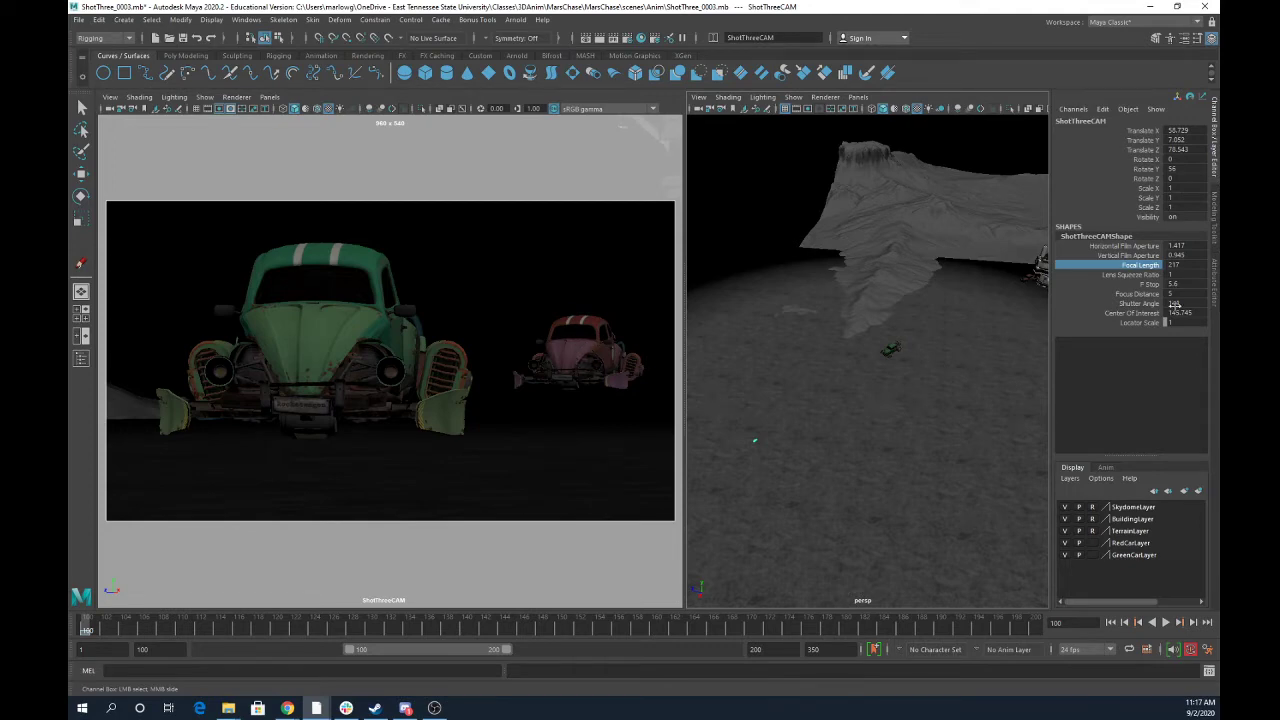
# Set ShotThreeCAM's focal length to 35 and move the camera back in to frame the cars and building.
pyautogui.doubleClick(1171, 265)
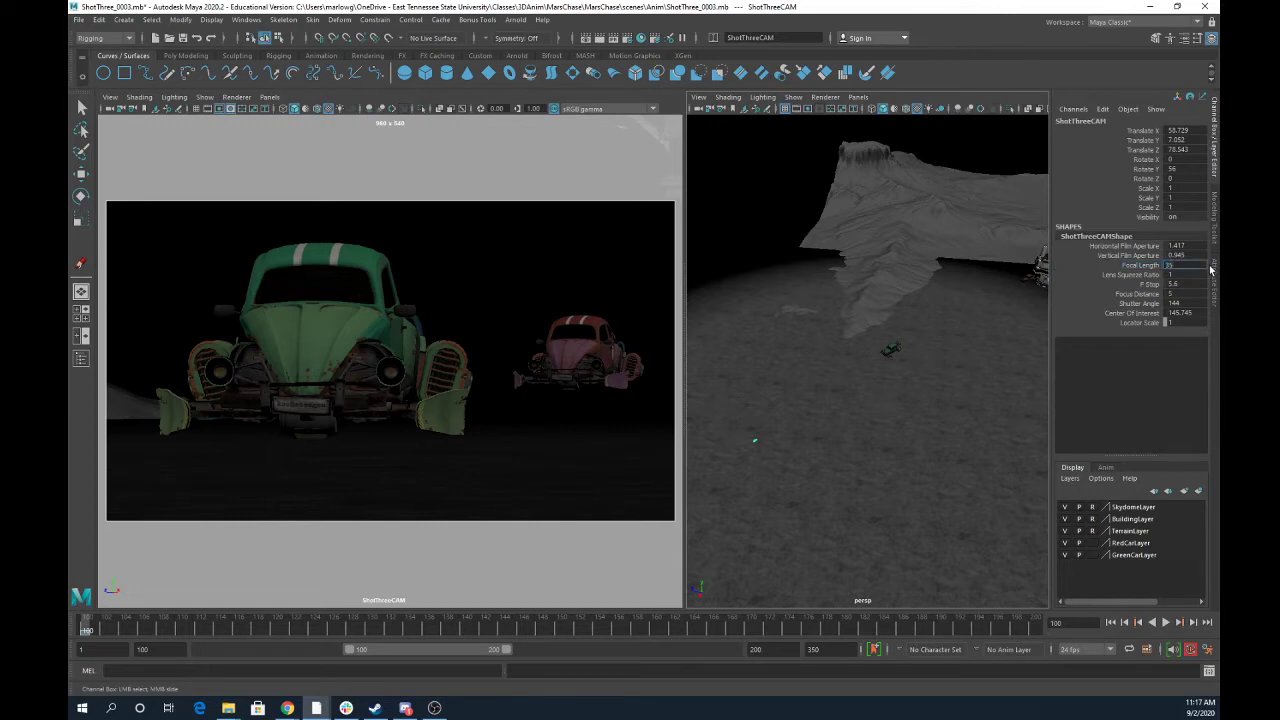
pyautogui.write('35')
pyautogui.press('Return')
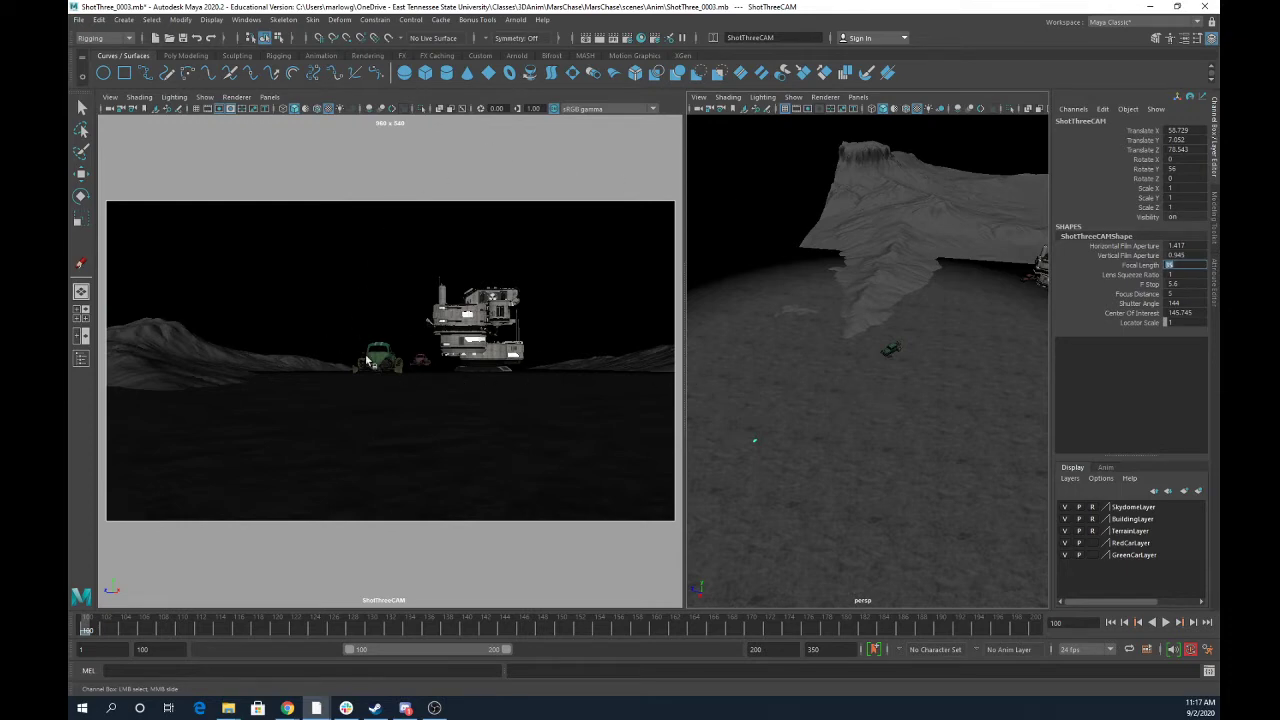
pyautogui.scroll(8, 367, 360)
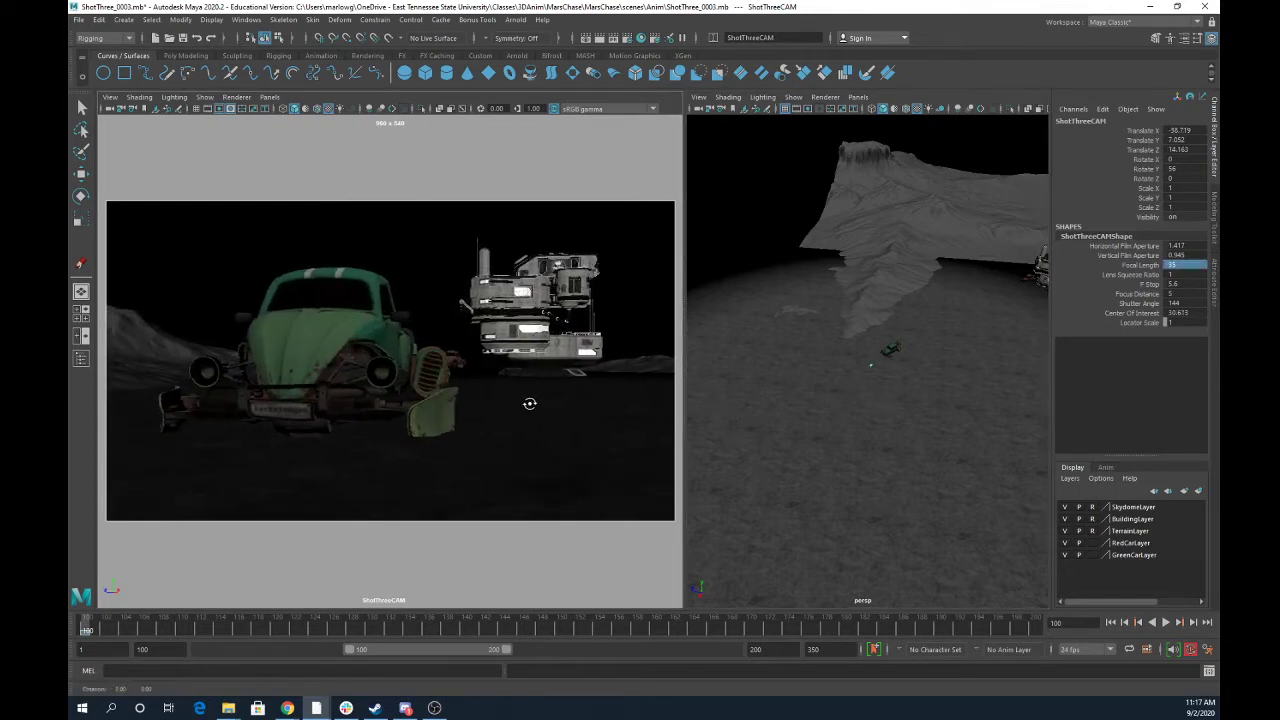
pyautogui.keyDown('alt'); pyautogui.moveTo(529, 403); pyautogui.dragTo(500, 363); pyautogui.keyUp('alt')
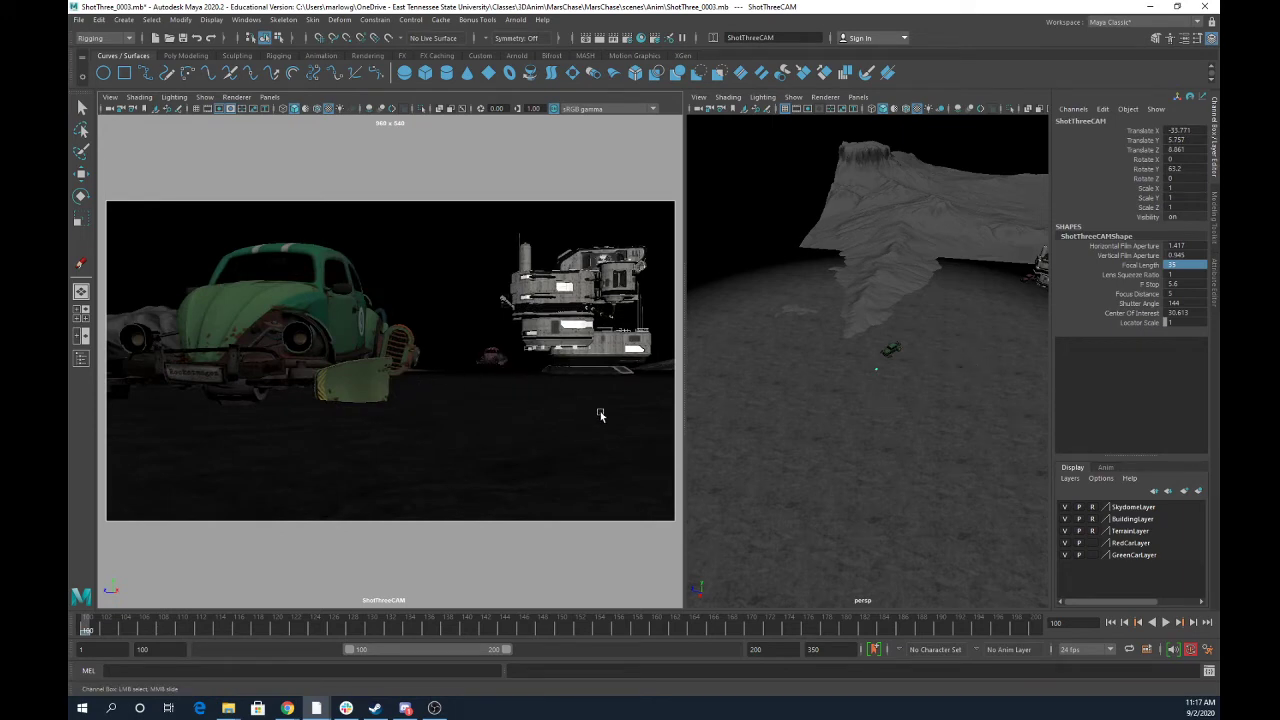
# Pull ShotThreeCAM far back and orbit it slightly to frame both cars, the building and the surrounding terrain.
pyautogui.keyDown('alt'); pyautogui.moveTo(600, 415); pyautogui.dragTo(314, 372, button='right'); pyautogui.keyUp('alt')
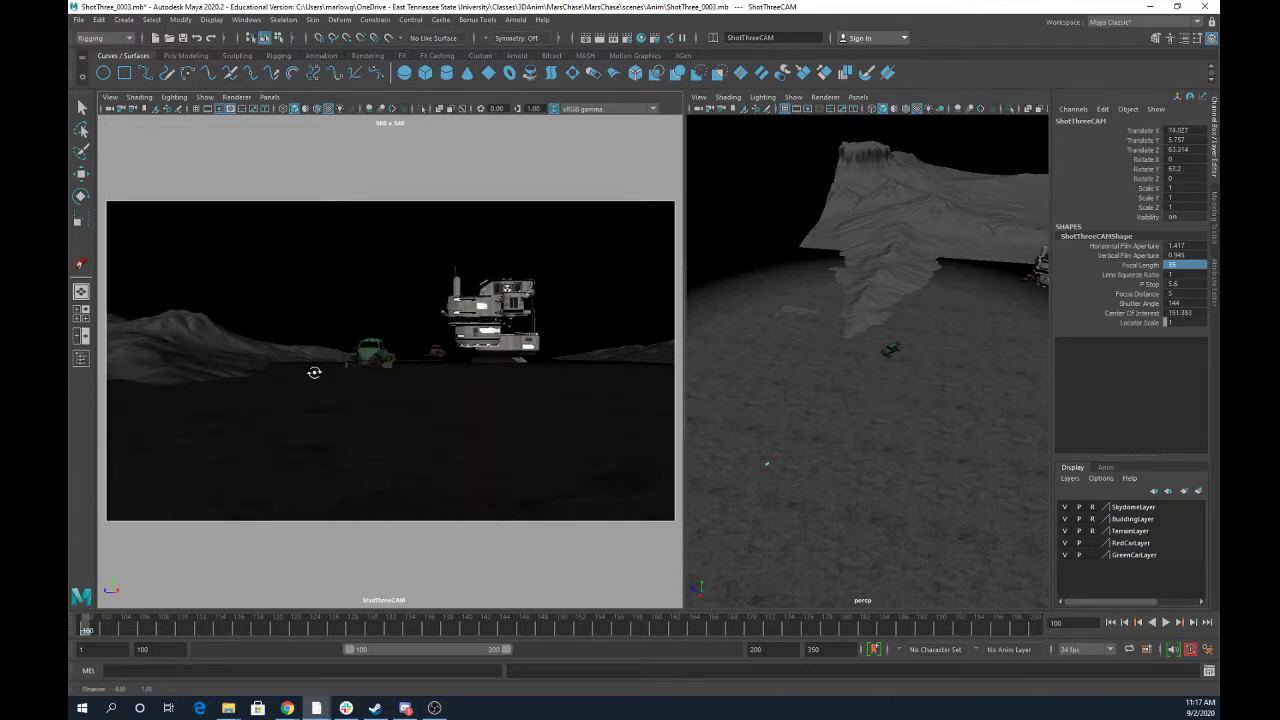
pyautogui.keyDown('alt'); pyautogui.moveTo(314, 372); pyautogui.dragTo(316, 373); pyautogui.keyUp('alt')
pyautogui.keyDown('alt'); pyautogui.moveTo(449, 387); pyautogui.dragTo(414, 387, button='right'); pyautogui.keyUp('alt')
pyautogui.keyDown('alt'); pyautogui.moveTo(414, 387); pyautogui.dragTo(417, 374); pyautogui.keyUp('alt')
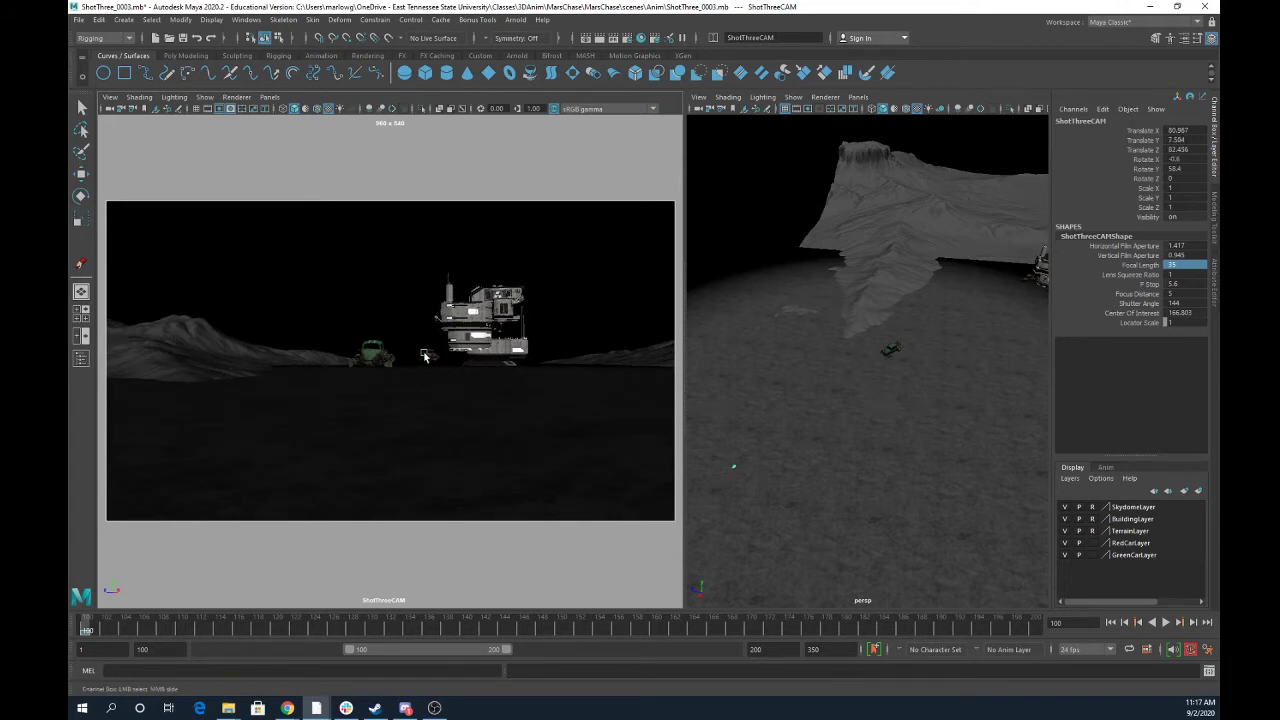
# Increase ShotThreeCAM's focal length to 227.2 and orbit the camera slightly to frame the two cars side by side.
pyautogui.click(1137, 267)
pyautogui.moveTo(443, 394); pyautogui.dragTo(721, 426, button='middle')
pyautogui.moveTo(425, 368); pyautogui.dragTo(634, 403, button='middle')
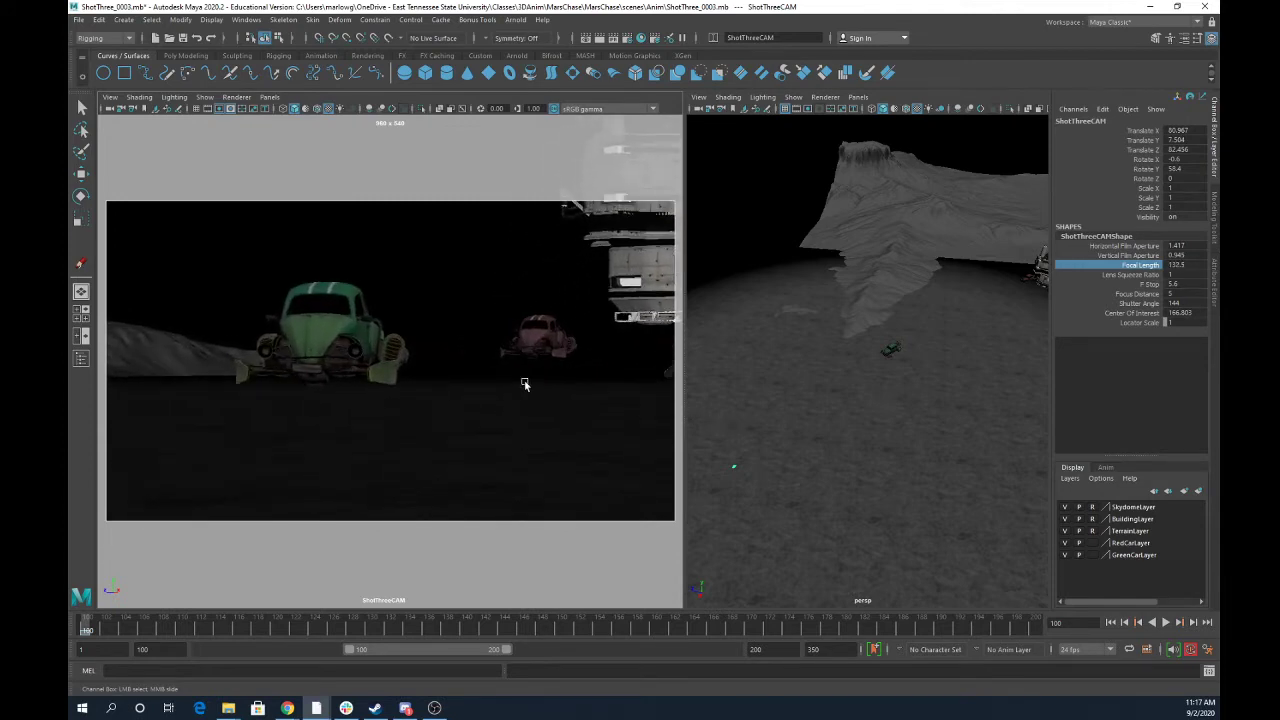
pyautogui.moveTo(446, 360); pyautogui.dragTo(674, 398, button='middle')
pyautogui.moveTo(385, 362); pyautogui.dragTo(692, 407, button='middle')
pyautogui.keyDown('alt'); pyautogui.moveTo(357, 387); pyautogui.dragTo(364, 390); pyautogui.keyUp('alt')
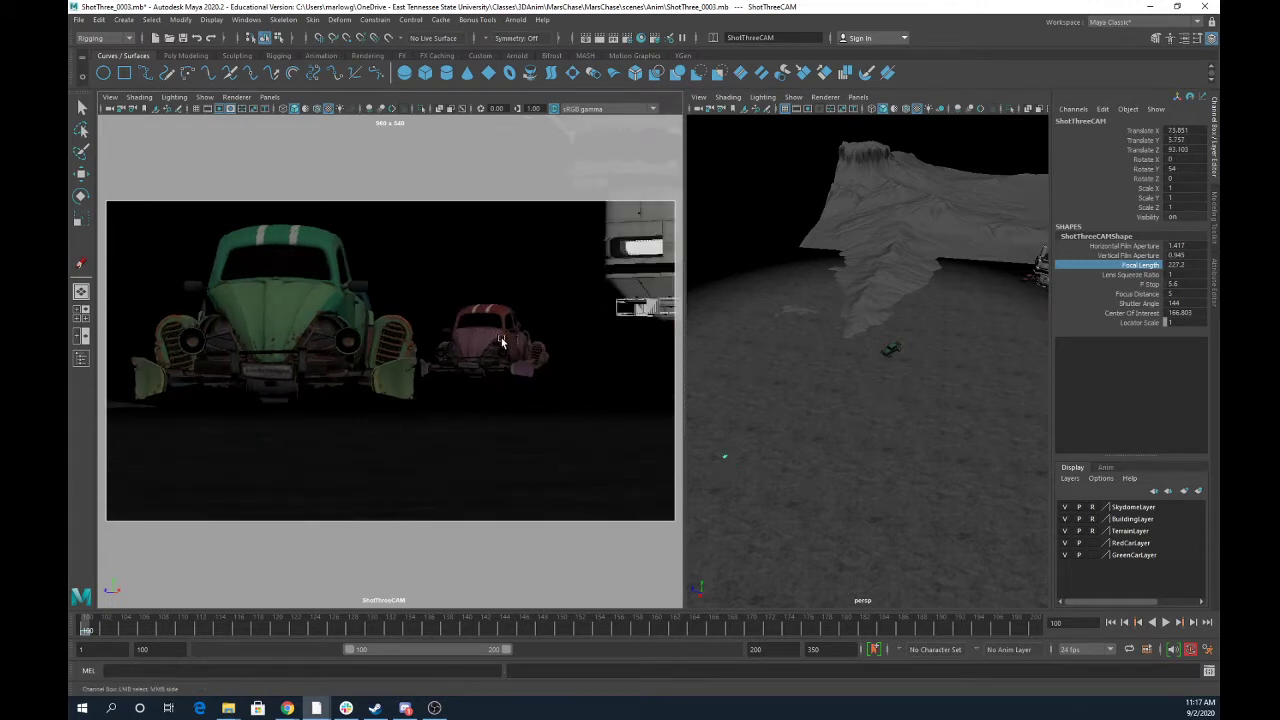
# Increase ShotThreeCAM's focal length to 464.6, pull it back to fit both cars, and bring the camera into the persp view.
pyautogui.moveTo(412, 343); pyautogui.dragTo(1092, 595, button='middle')
pyautogui.moveTo(365, 295); pyautogui.dragTo(1108, 633, button='middle')
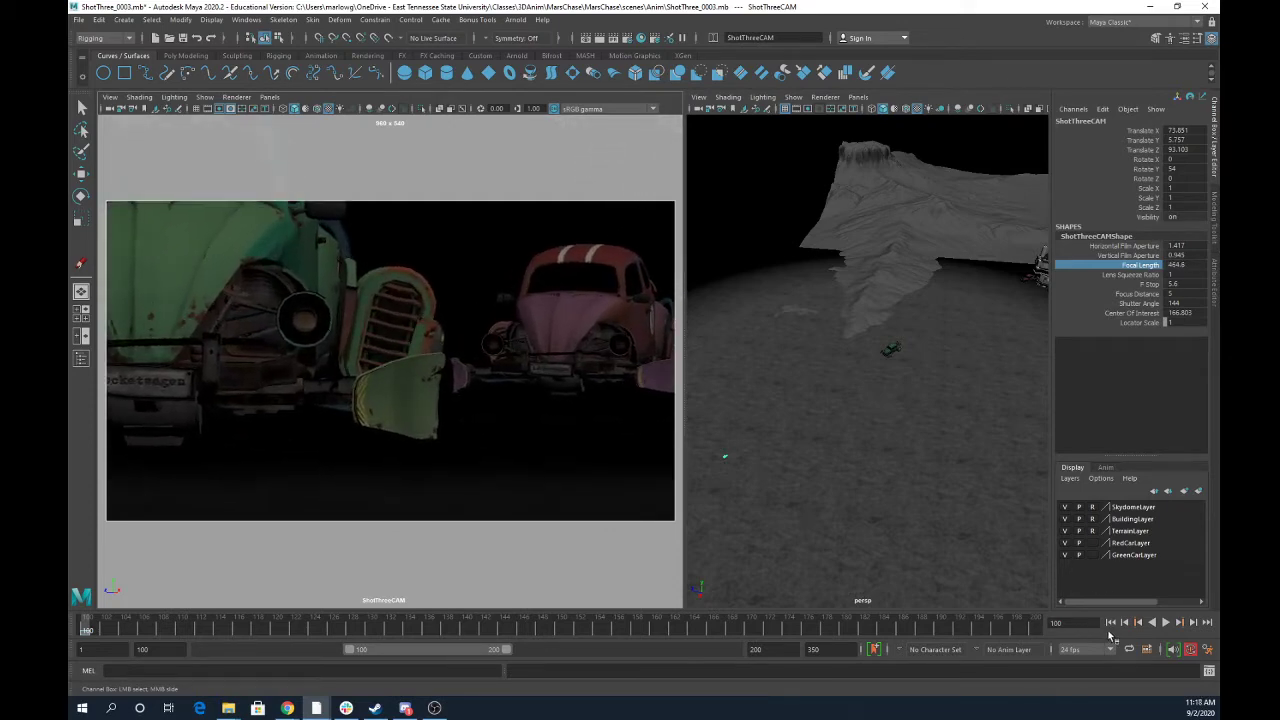
pyautogui.scroll(-3, 449, 309)
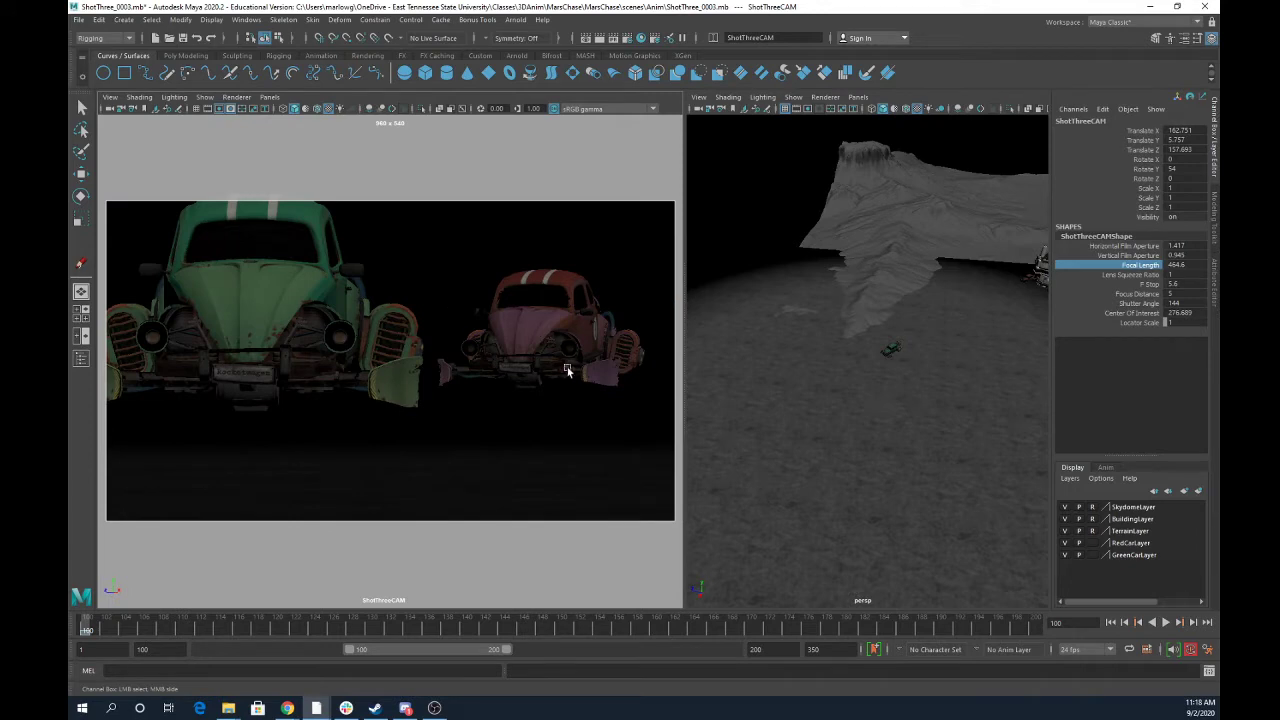
pyautogui.keyDown('alt'); pyautogui.moveTo(938, 443); pyautogui.dragTo(902, 435, button='right'); pyautogui.keyUp('alt')
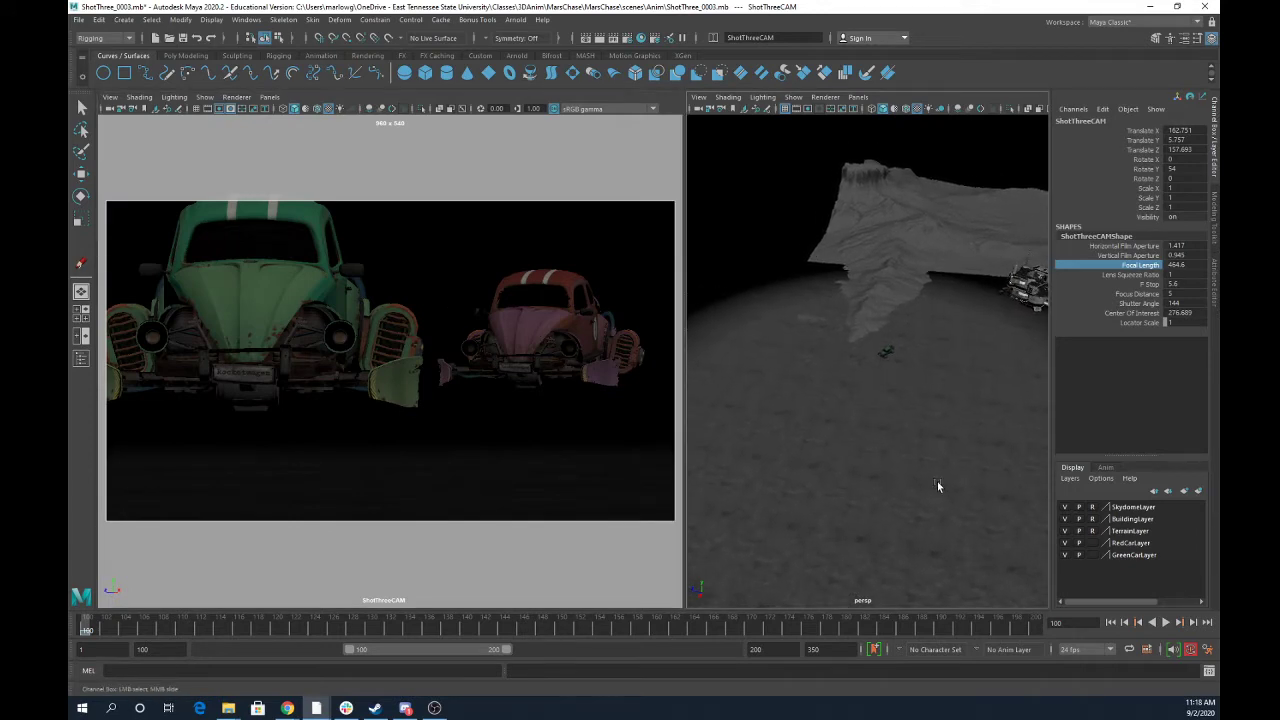
pyautogui.keyDown('alt'); pyautogui.moveTo(940, 486); pyautogui.dragTo(860, 457); pyautogui.keyUp('alt')
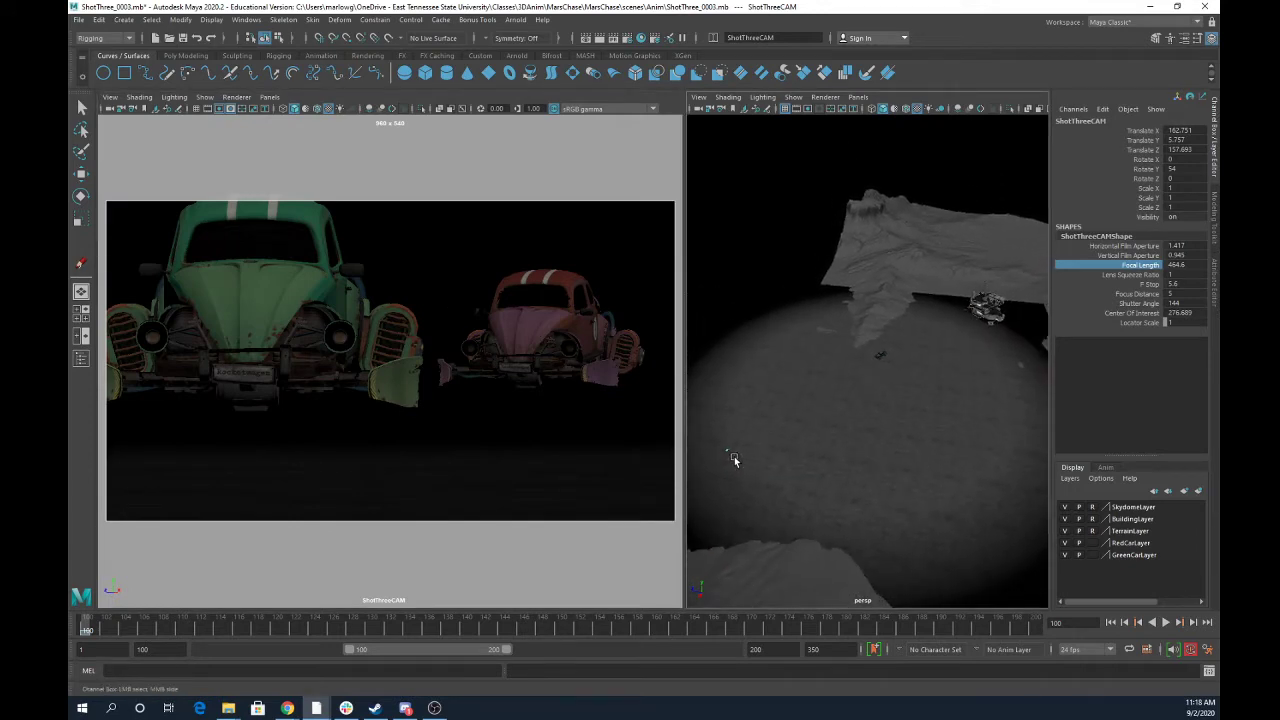
# Orbit ShotThreeCAM around the cars and pull it back to frame the red car just behind the green one.
pyautogui.keyDown('alt'); pyautogui.moveTo(372, 357); pyautogui.dragTo(389, 393); pyautogui.keyUp('alt')
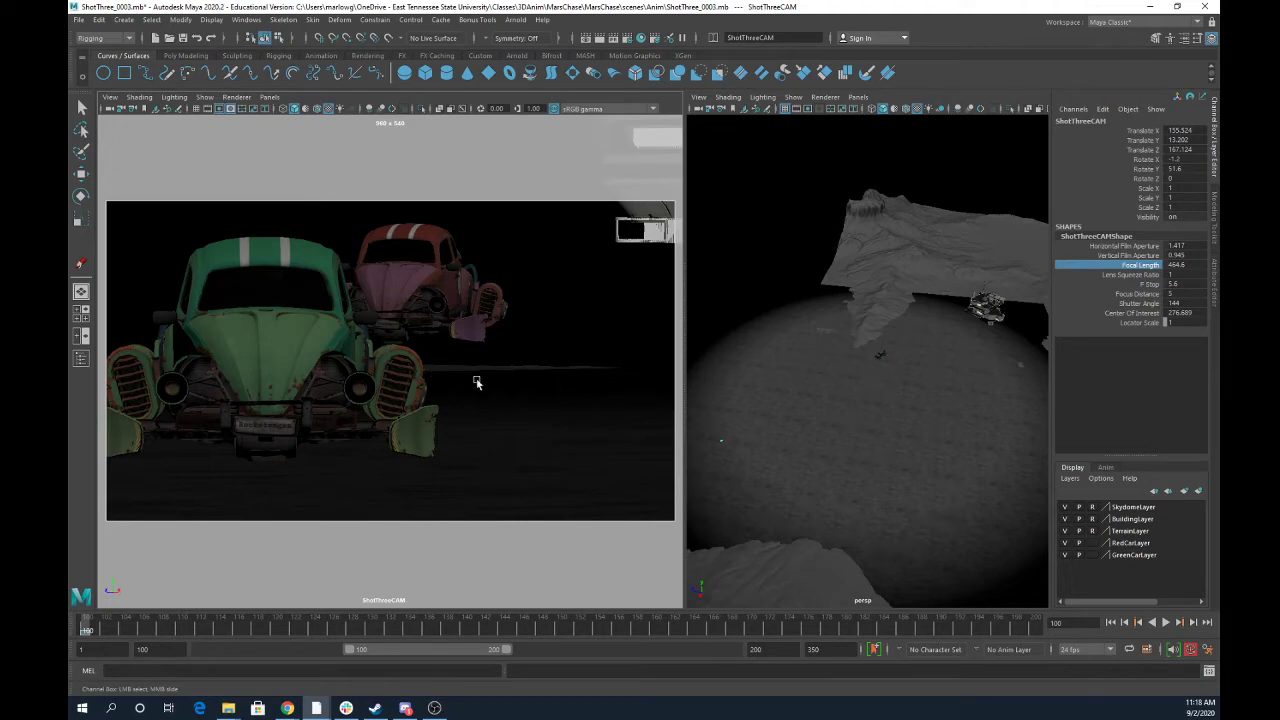
pyautogui.keyDown('alt'); pyautogui.moveTo(474, 380); pyautogui.dragTo(460, 371); pyautogui.keyUp('alt')
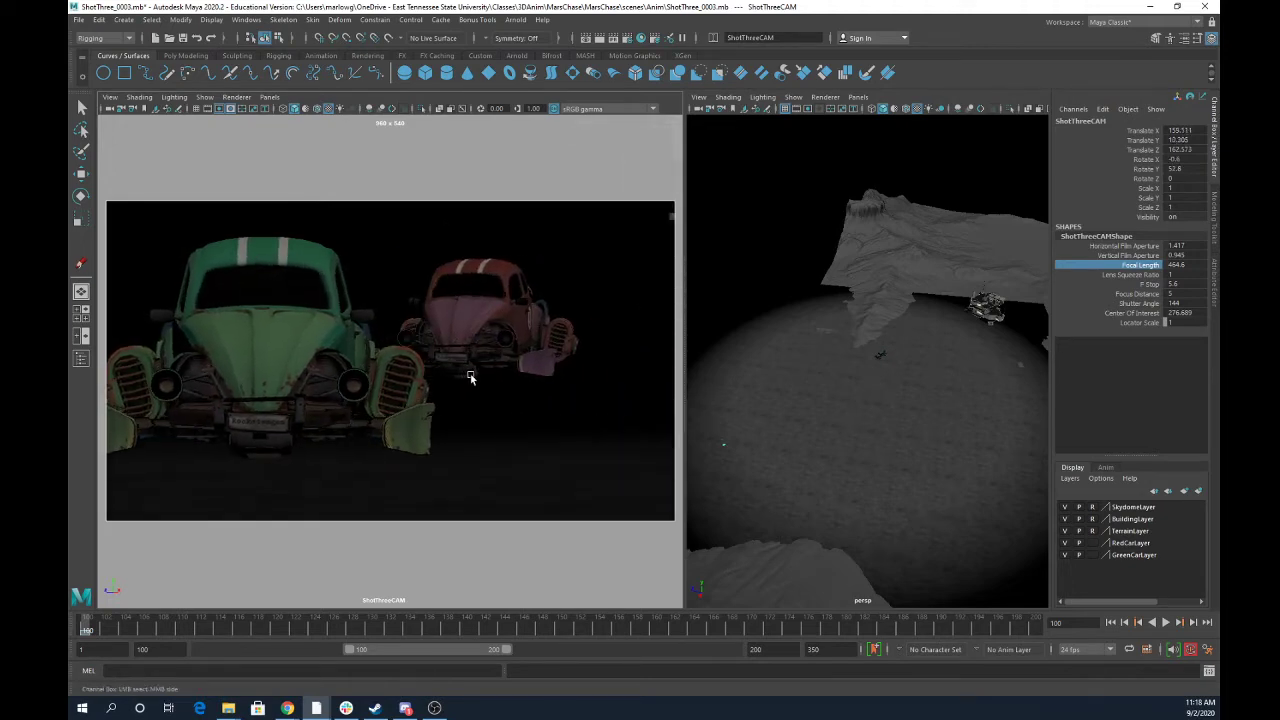
pyautogui.keyDown('alt'); pyautogui.moveTo(497, 397); pyautogui.dragTo(486, 398); pyautogui.keyUp('alt')
pyautogui.keyDown('alt'); pyautogui.moveTo(482, 400); pyautogui.dragTo(506, 400, button='middle'); pyautogui.keyUp('alt')
pyautogui.keyDown('alt'); pyautogui.moveTo(555, 421); pyautogui.dragTo(508, 391, button='right'); pyautogui.keyUp('alt')
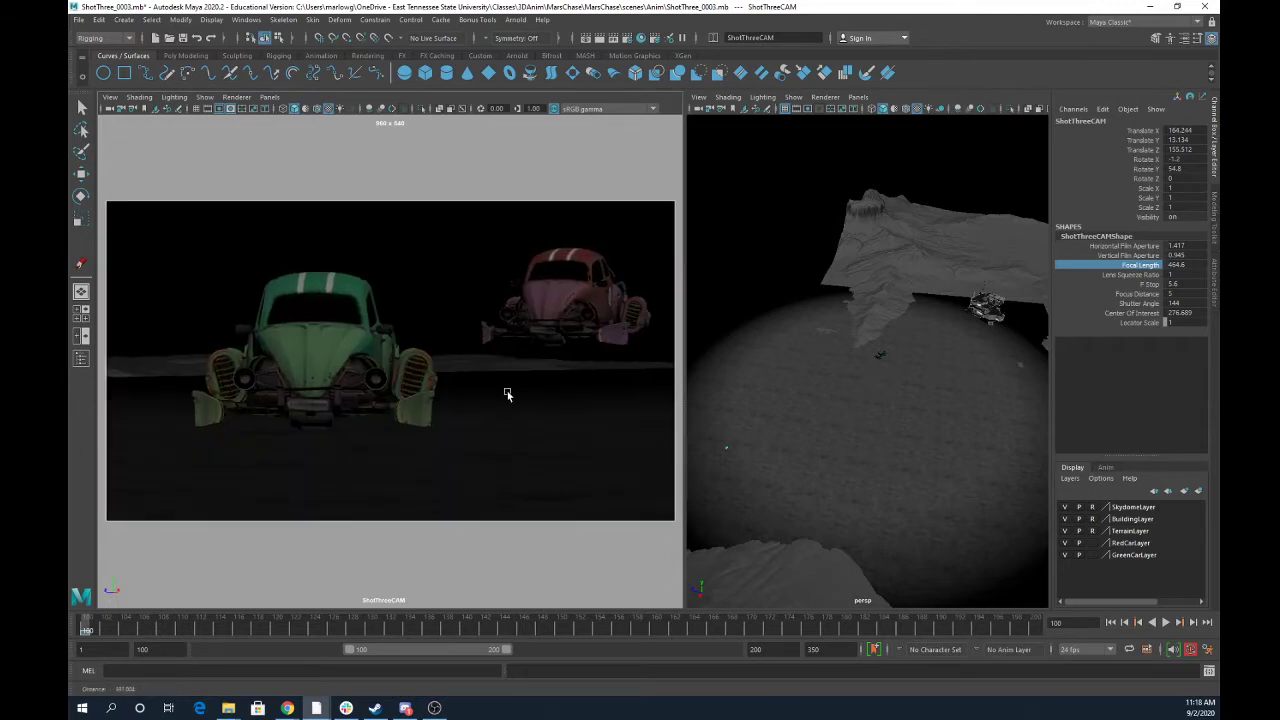
pyautogui.keyDown('alt'); pyautogui.moveTo(508, 391); pyautogui.dragTo(463, 394); pyautogui.keyUp('alt')
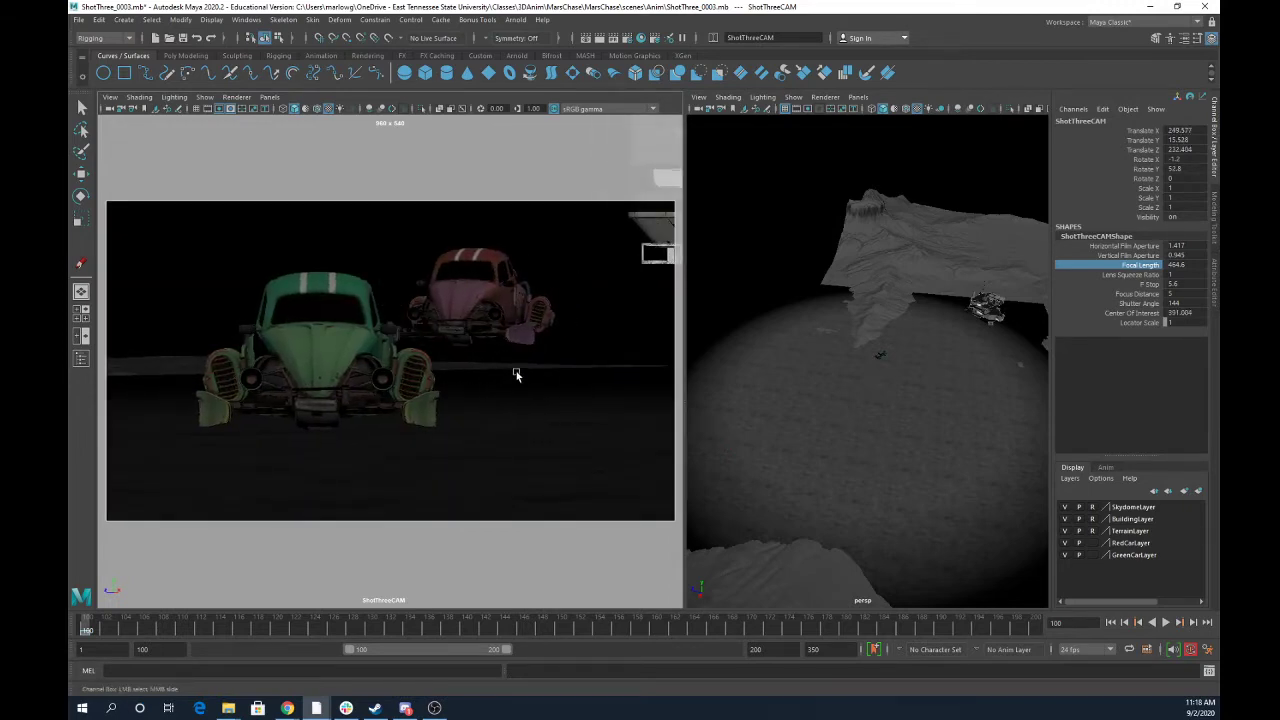
# Pull ShotThreeCAM farther back and orbit it to frame the red car left of the green car, with the building behind.
pyautogui.keyDown('alt'); pyautogui.moveTo(550, 384); pyautogui.dragTo(554, 373); pyautogui.keyUp('alt')
pyautogui.moveTo(554, 373)
pyautogui.keyDown('alt'); pyautogui.mouseDown(button='middle')
pyautogui.moveTo(494, 374)
pyautogui.moveTo(576, 382)
pyautogui.mouseUp(button='middle'); pyautogui.keyUp('alt')
pyautogui.moveTo(580, 384)
pyautogui.keyDown('alt'); pyautogui.mouseDown(button='right')
pyautogui.moveTo(543, 374)
pyautogui.moveTo(562, 374)
pyautogui.mouseUp(button='right'); pyautogui.keyUp('alt')
pyautogui.keyDown('alt'); pyautogui.moveTo(439, 372); pyautogui.dragTo(444, 373); pyautogui.keyUp('alt')
pyautogui.keyDown('alt'); pyautogui.moveTo(444, 374); pyautogui.dragTo(500, 395, button='middle'); pyautogui.keyUp('alt')
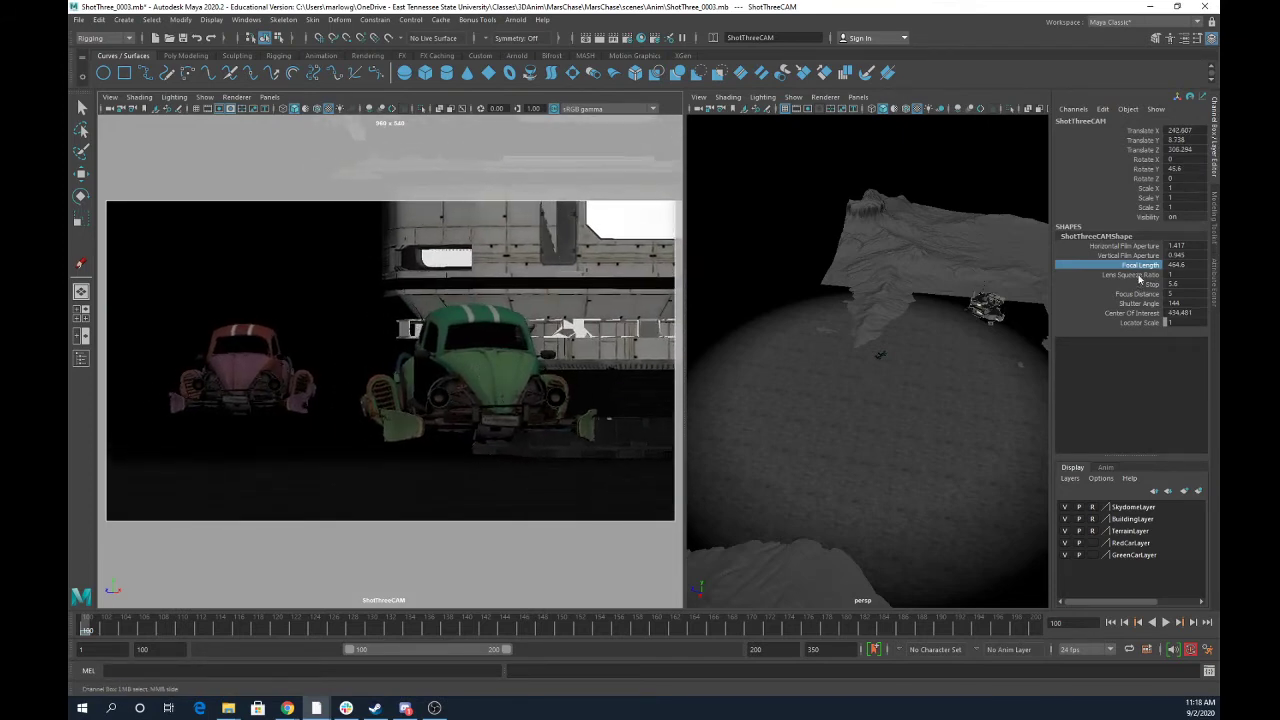
# Reduce ShotThreeCAM's focal length to 82.7 and move the camera in to frame the green car in front of the building.
pyautogui.moveTo(444, 427); pyautogui.dragTo(227, 356, button='middle')
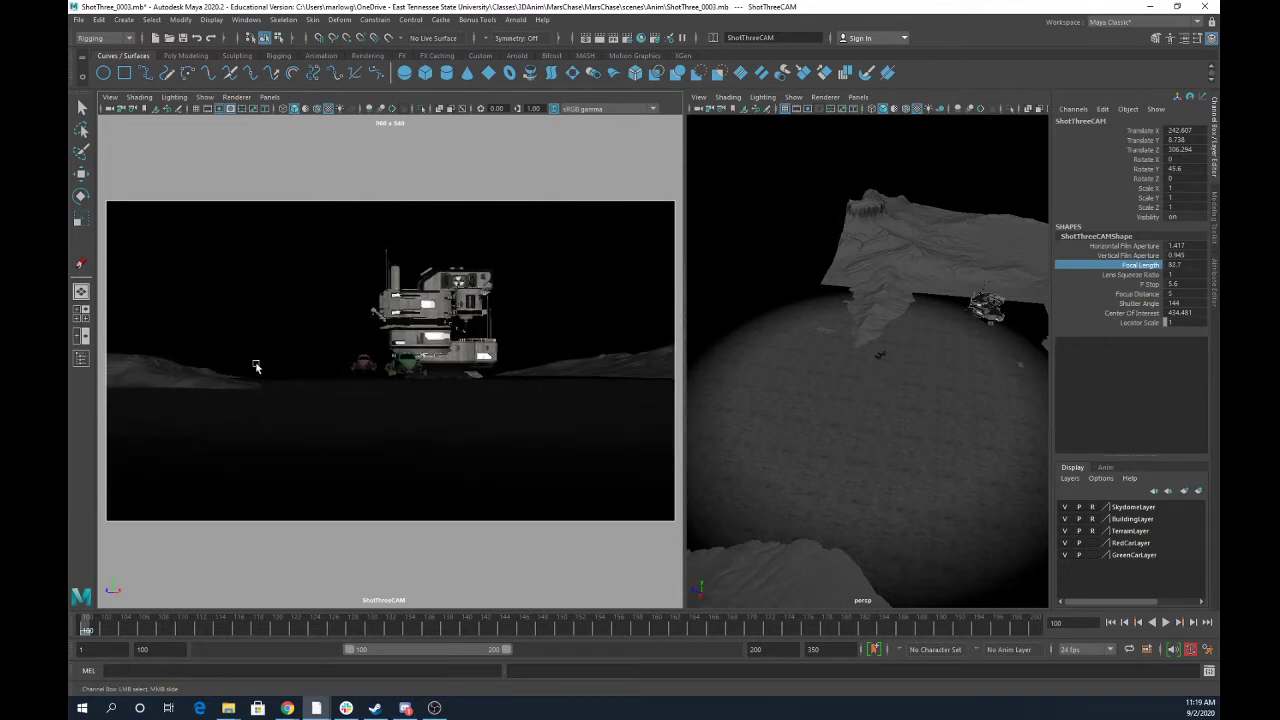
pyautogui.keyDown('alt'); pyautogui.moveTo(393, 375); pyautogui.dragTo(747, 425, button='right'); pyautogui.keyUp('alt')
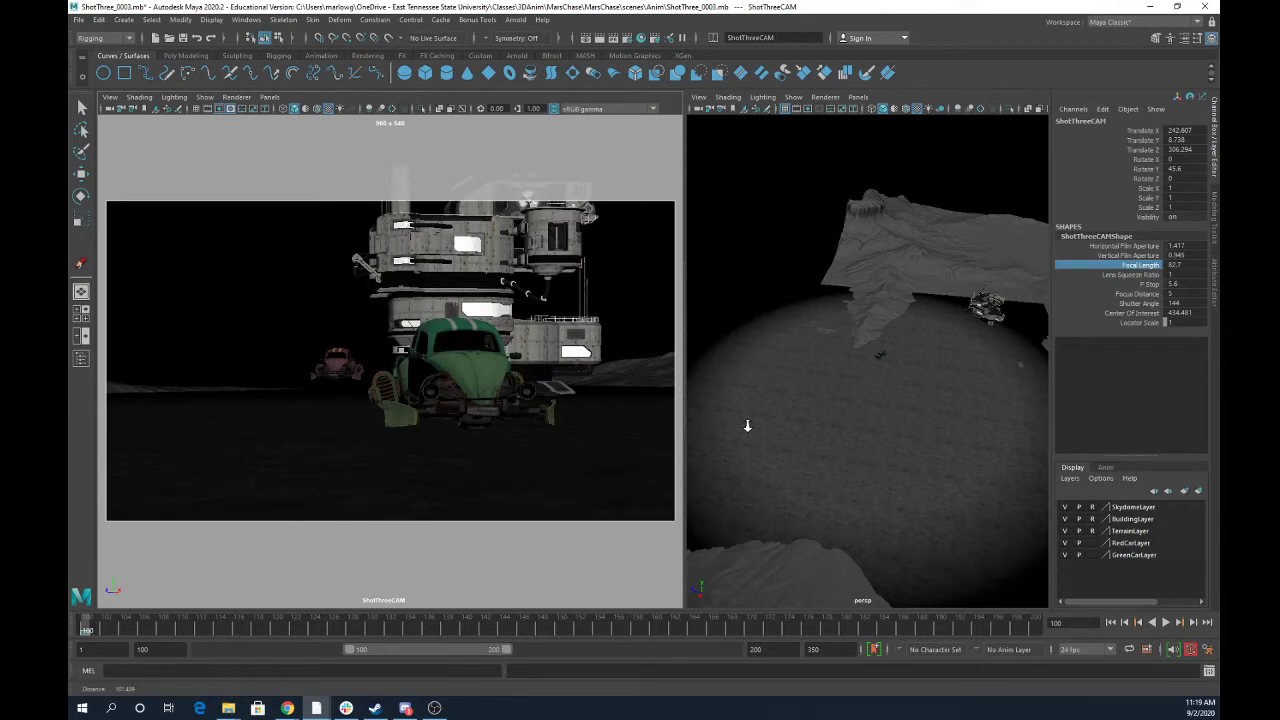
pyautogui.keyDown('alt'); pyautogui.moveTo(500, 389); pyautogui.dragTo(509, 387); pyautogui.keyUp('alt')
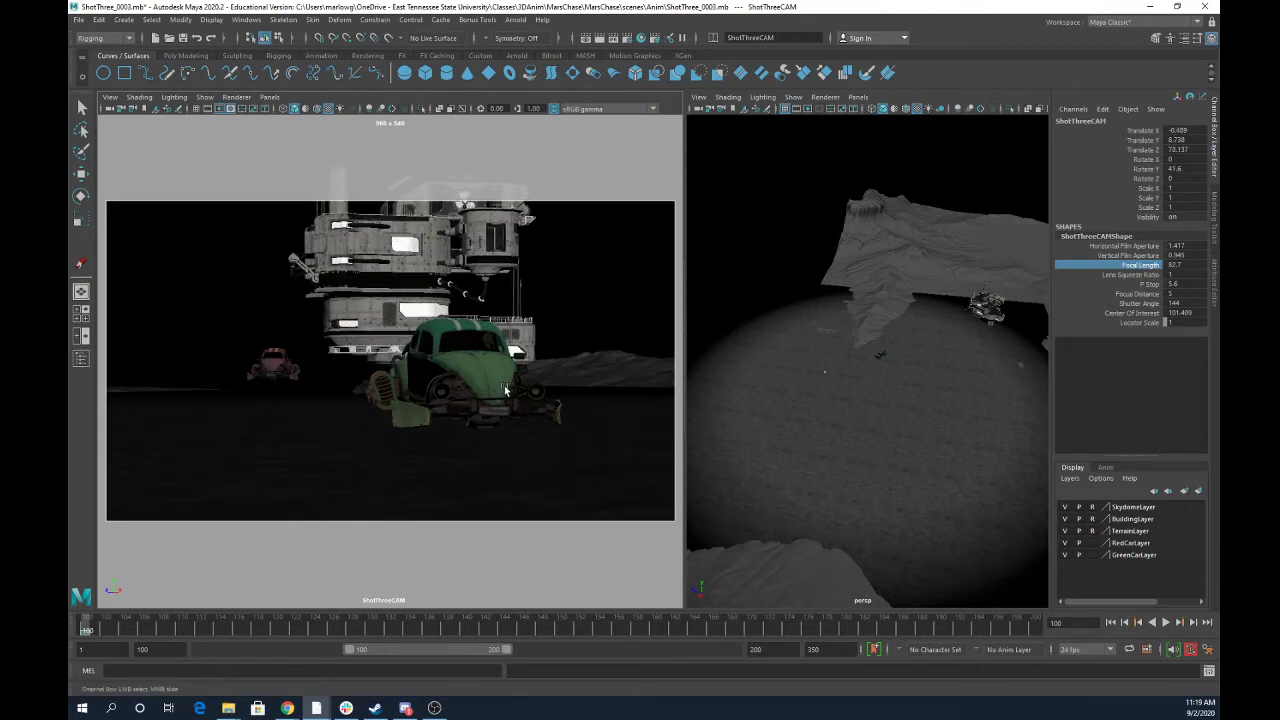
pyautogui.keyDown('alt'); pyautogui.moveTo(494, 394); pyautogui.dragTo(466, 392, button='middle'); pyautogui.keyUp('alt')
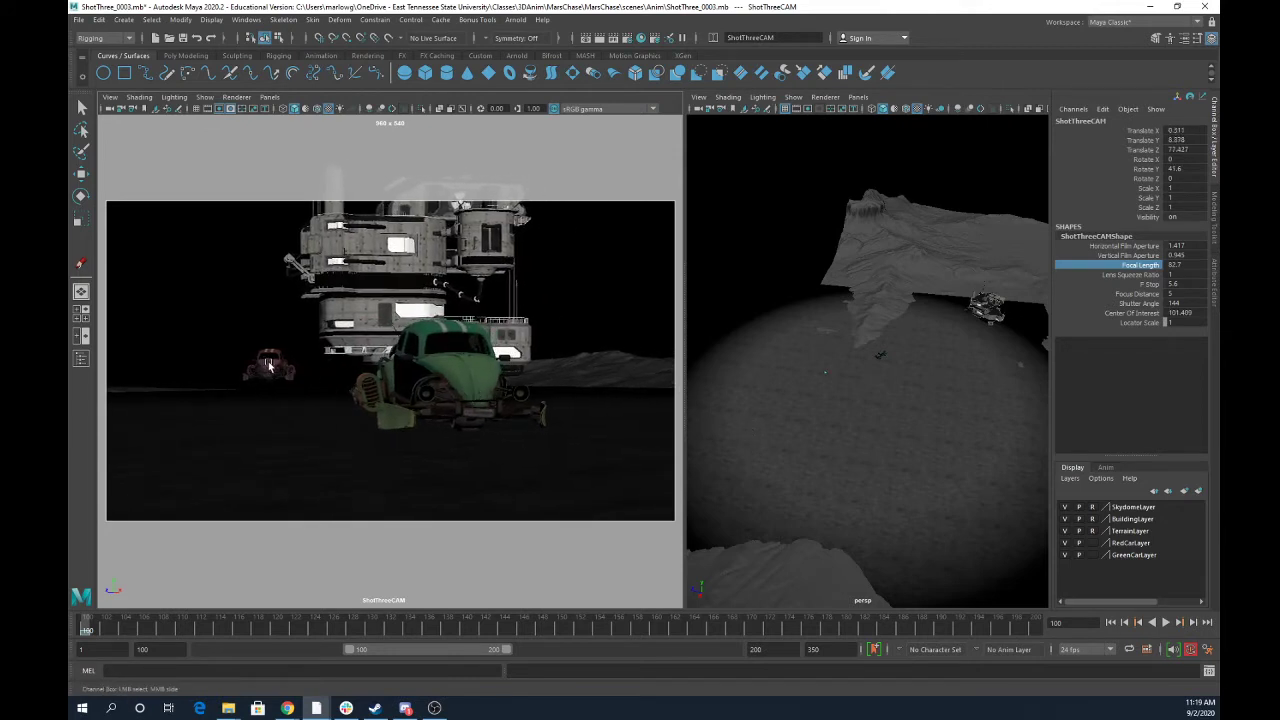
# Set ShotThreeCAM's focal length to 35 and move the camera in until the green car is large in the foreground.
pyautogui.doubleClick(1174, 265)
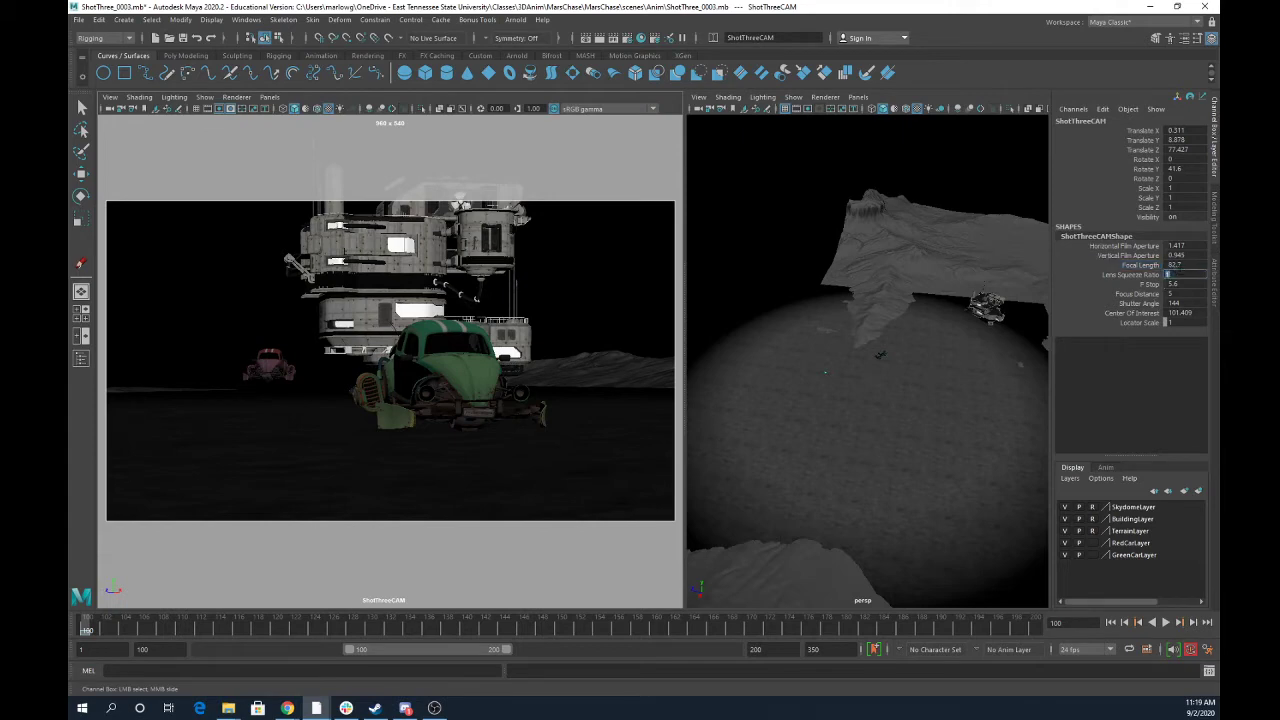
pyautogui.write('35')
pyautogui.press('Return')
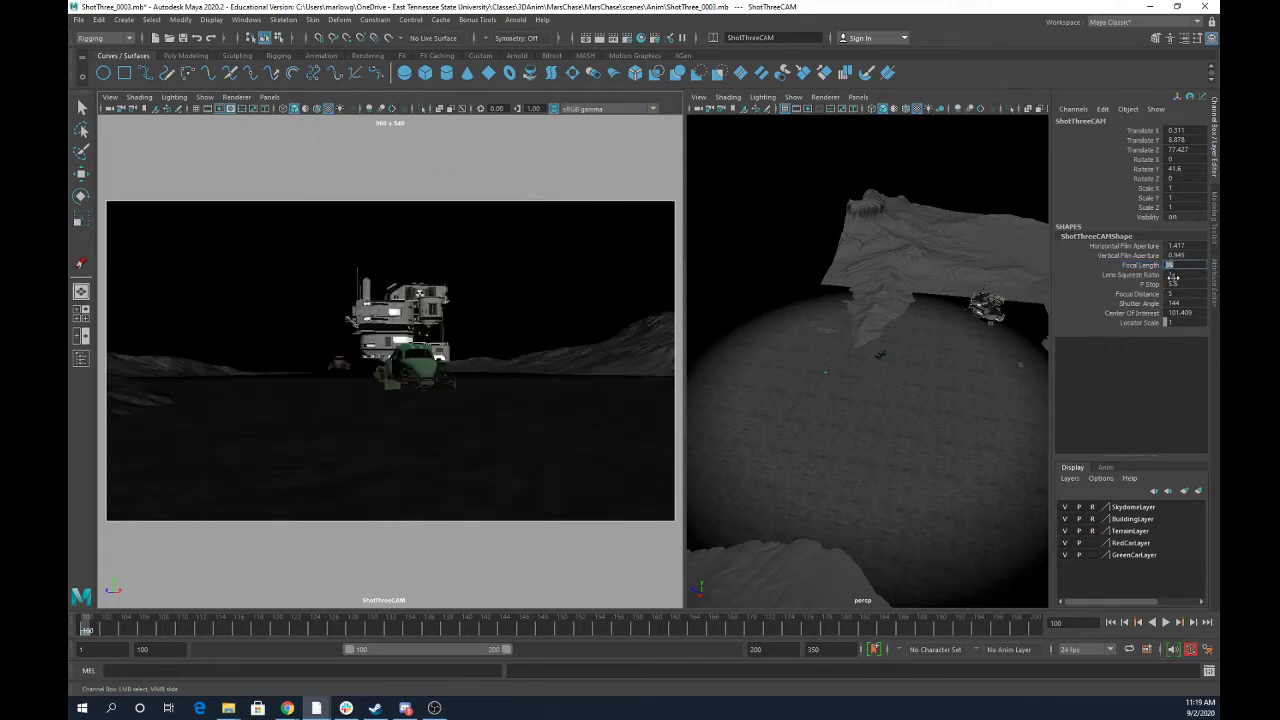
pyautogui.keyDown('alt'); pyautogui.moveTo(327, 391); pyautogui.dragTo(512, 411, button='right'); pyautogui.keyUp('alt')
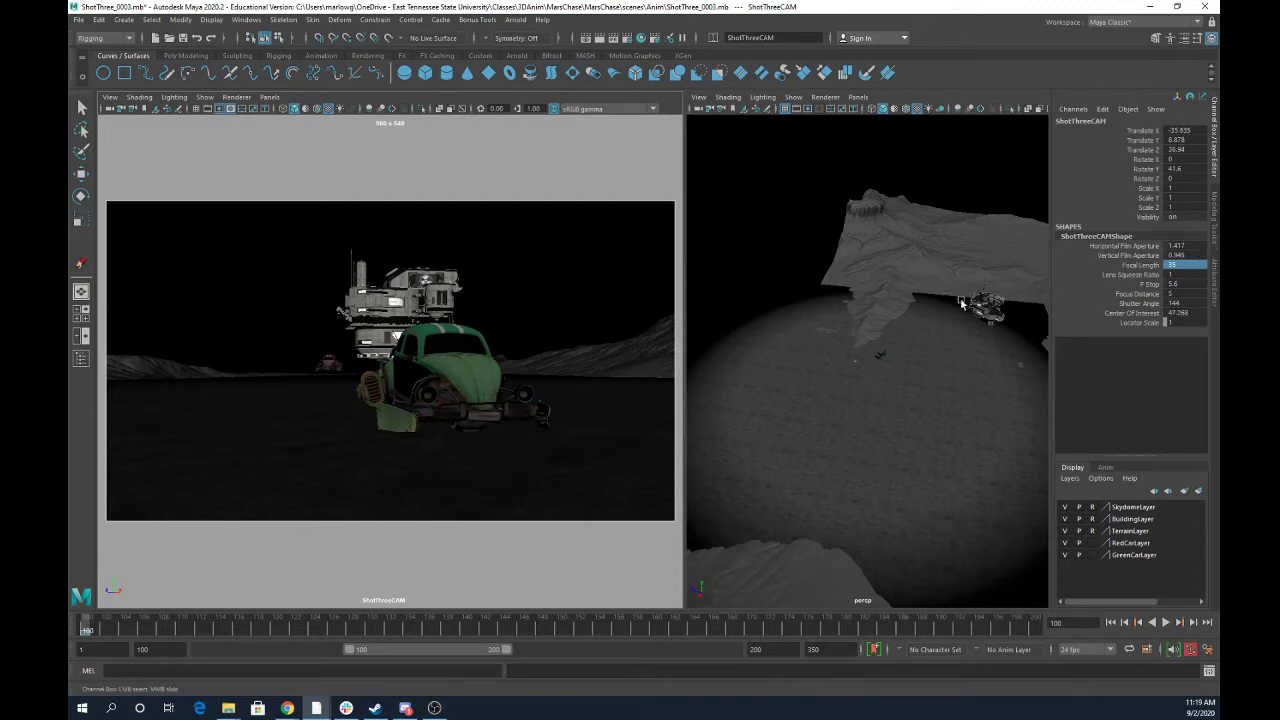
# Pull ShotThreeCAM back from the green car and set its focal length to 50.
pyautogui.keyDown('alt'); pyautogui.moveTo(457, 362); pyautogui.dragTo(243, 346, button='right'); pyautogui.keyUp('alt')
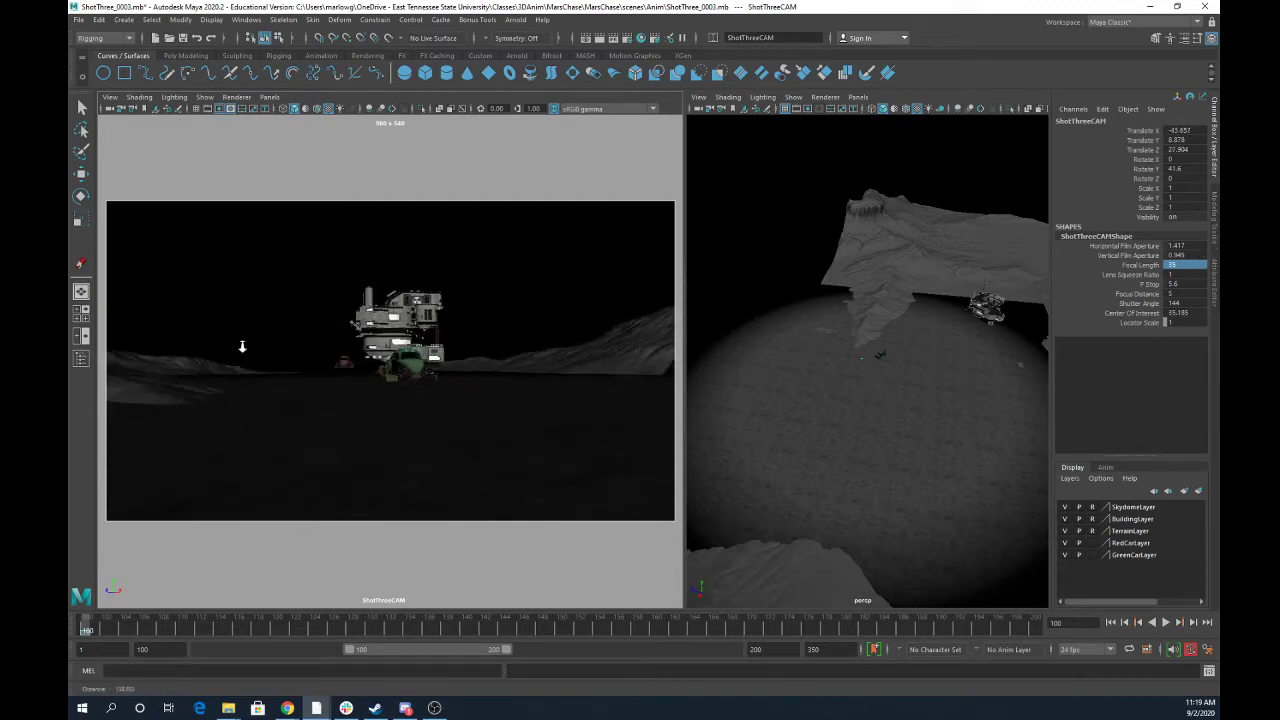
pyautogui.click(1147, 266)
pyautogui.moveTo(598, 370); pyautogui.dragTo(670, 370, button='middle')
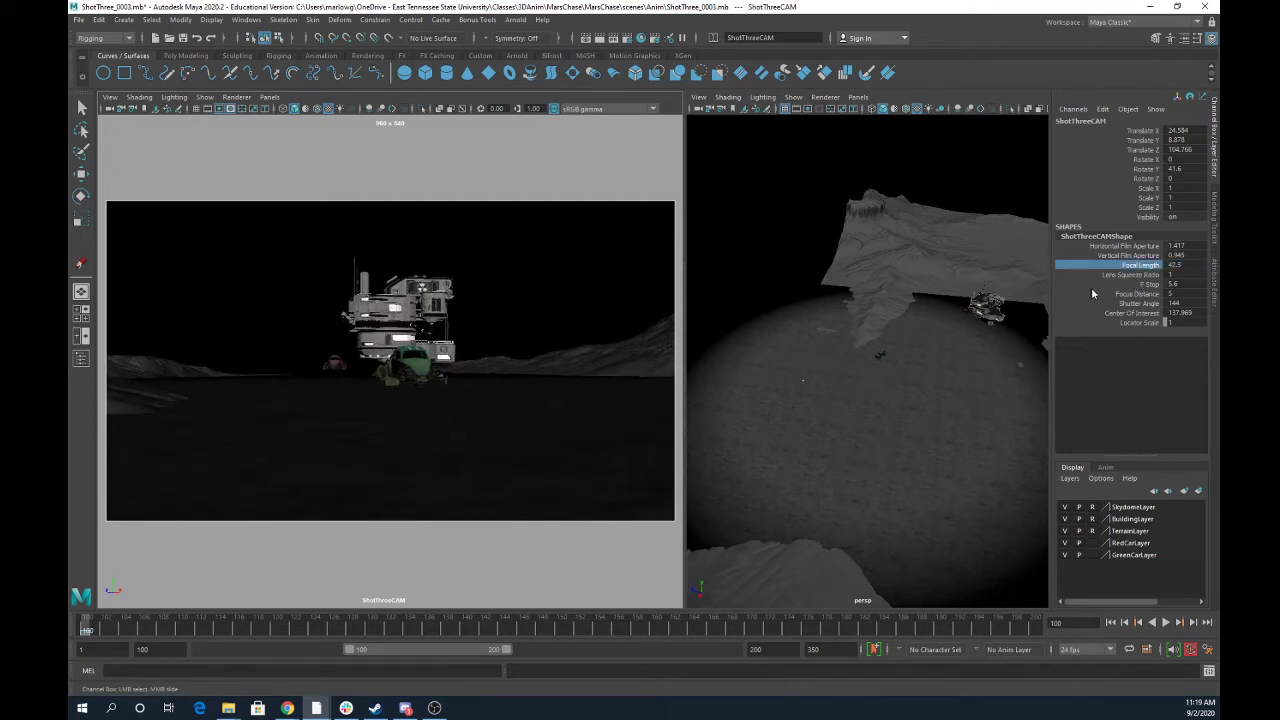
pyautogui.doubleClick(1176, 264)
pyautogui.write('50')
pyautogui.press('Return')
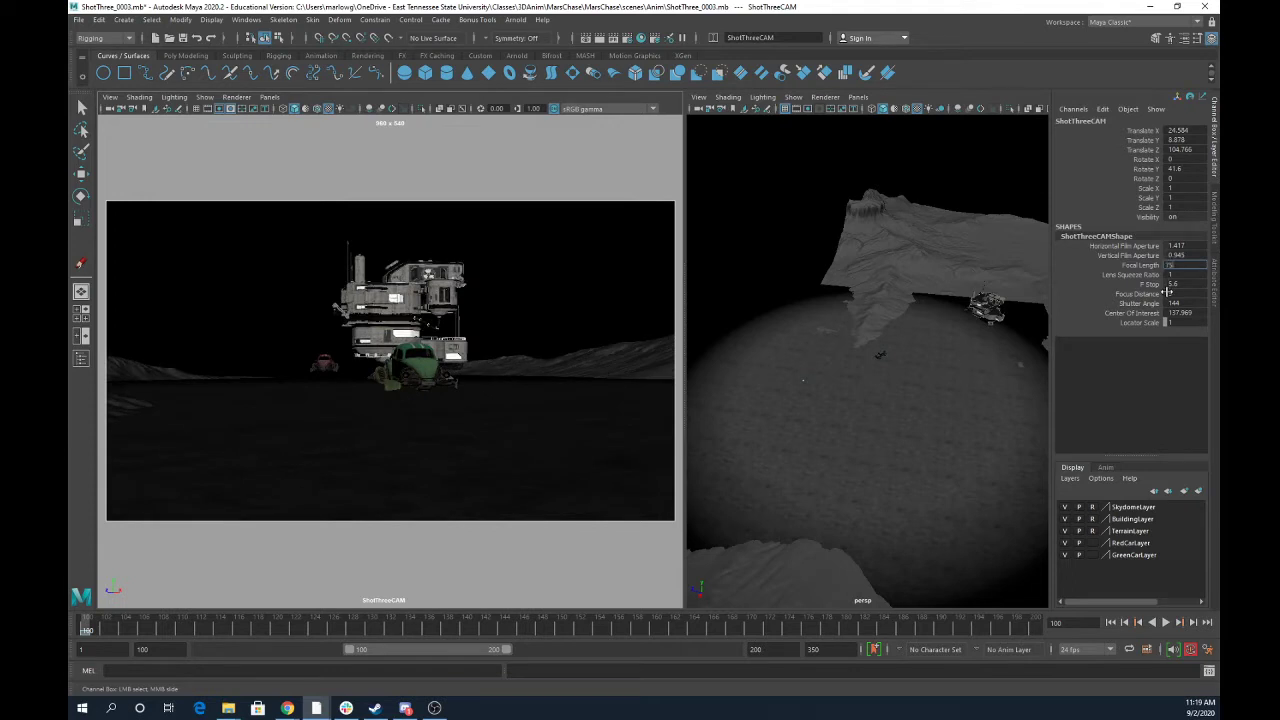
# Set ShotThreeCAM's focal length to 75 and move it in at a low angle to frame both cars and the building.
pyautogui.write('0')
pyautogui.press('Return')
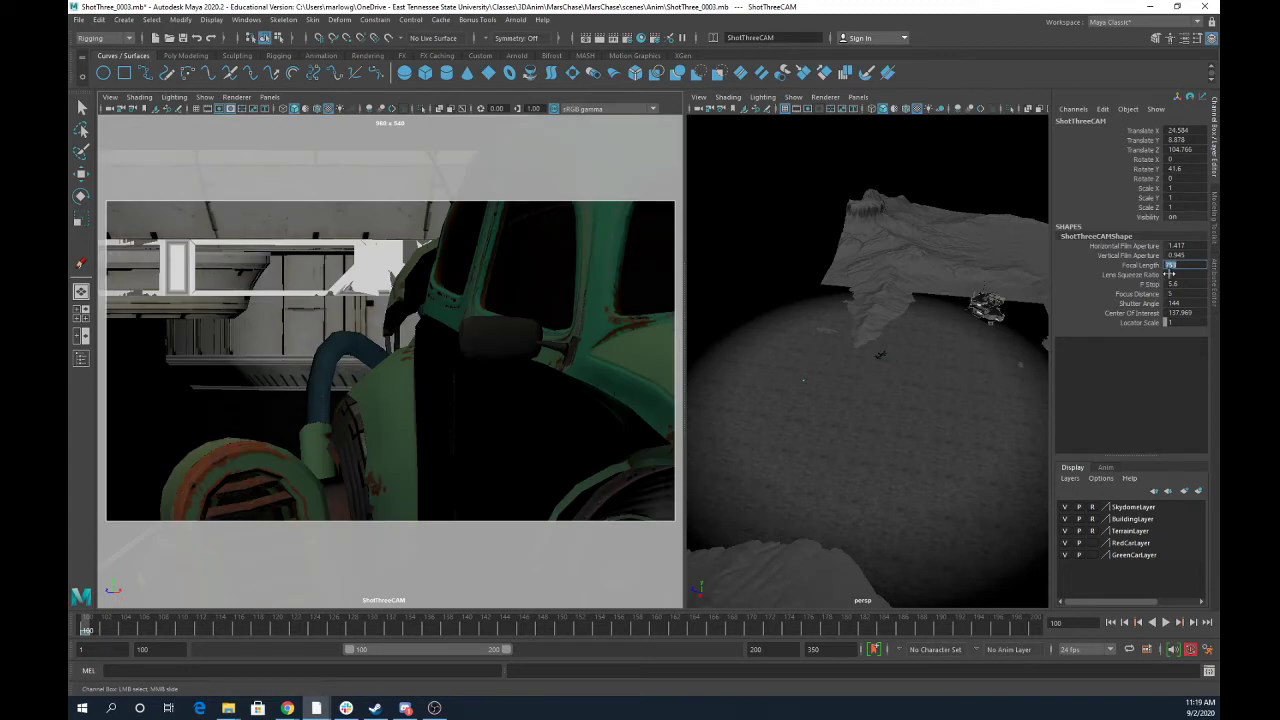
pyautogui.write('75')
pyautogui.press('Return')
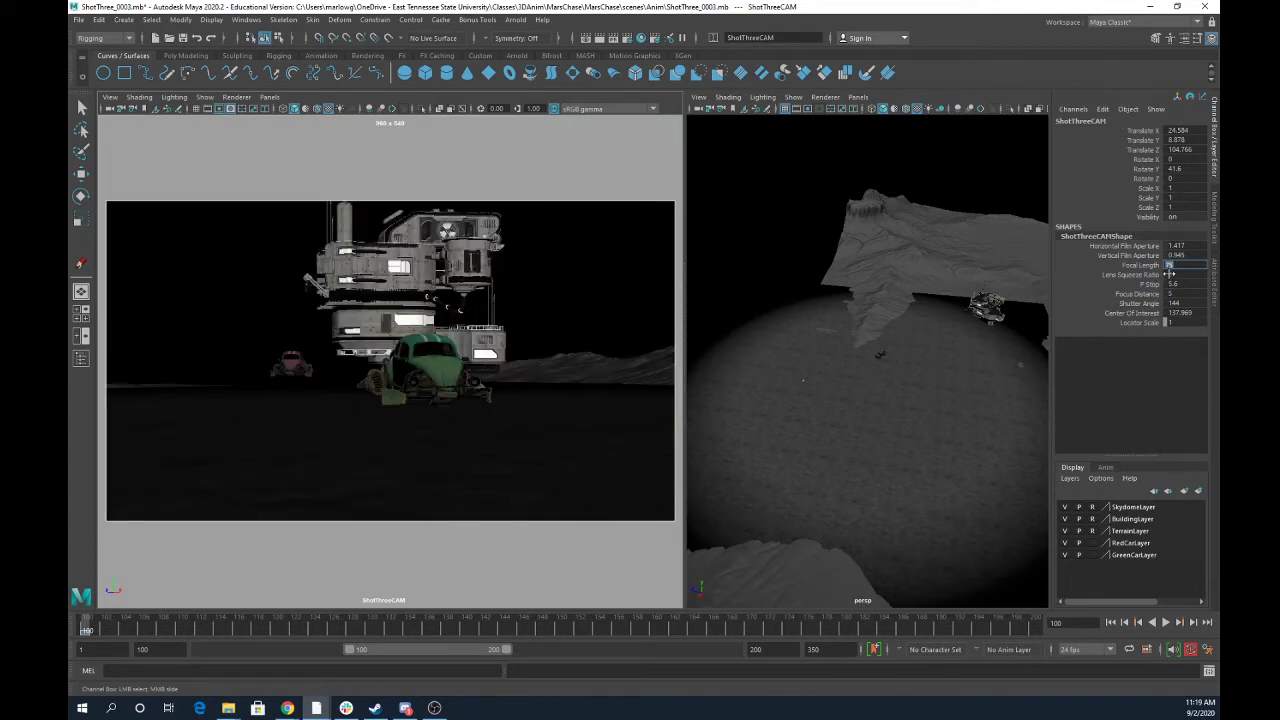
pyautogui.keyDown('alt'); pyautogui.moveTo(637, 370); pyautogui.dragTo(460, 346, button='right'); pyautogui.keyUp('alt')
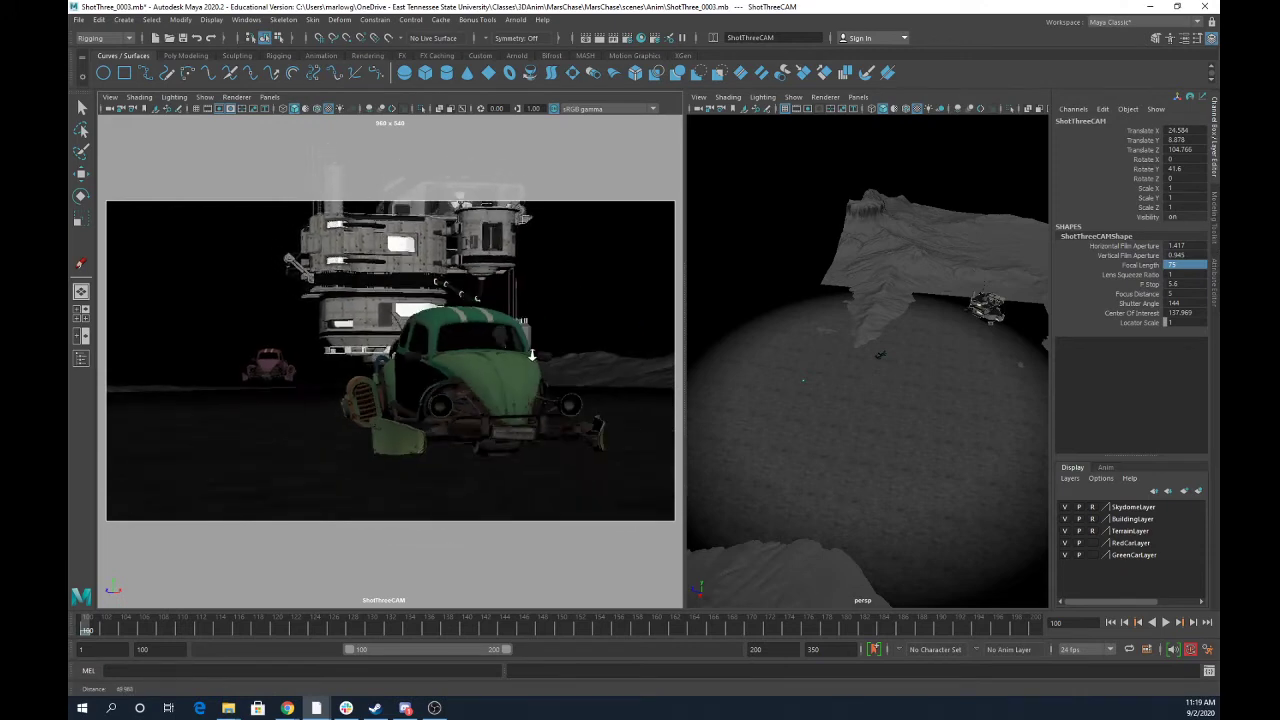
pyautogui.keyDown('alt'); pyautogui.moveTo(284, 380); pyautogui.dragTo(383, 378); pyautogui.keyUp('alt')
pyautogui.keyDown('alt'); pyautogui.moveTo(383, 378); pyautogui.dragTo(379, 388, button='middle'); pyautogui.keyUp('alt')
pyautogui.keyDown('alt'); pyautogui.moveTo(379, 389); pyautogui.dragTo(391, 389); pyautogui.keyUp('alt')
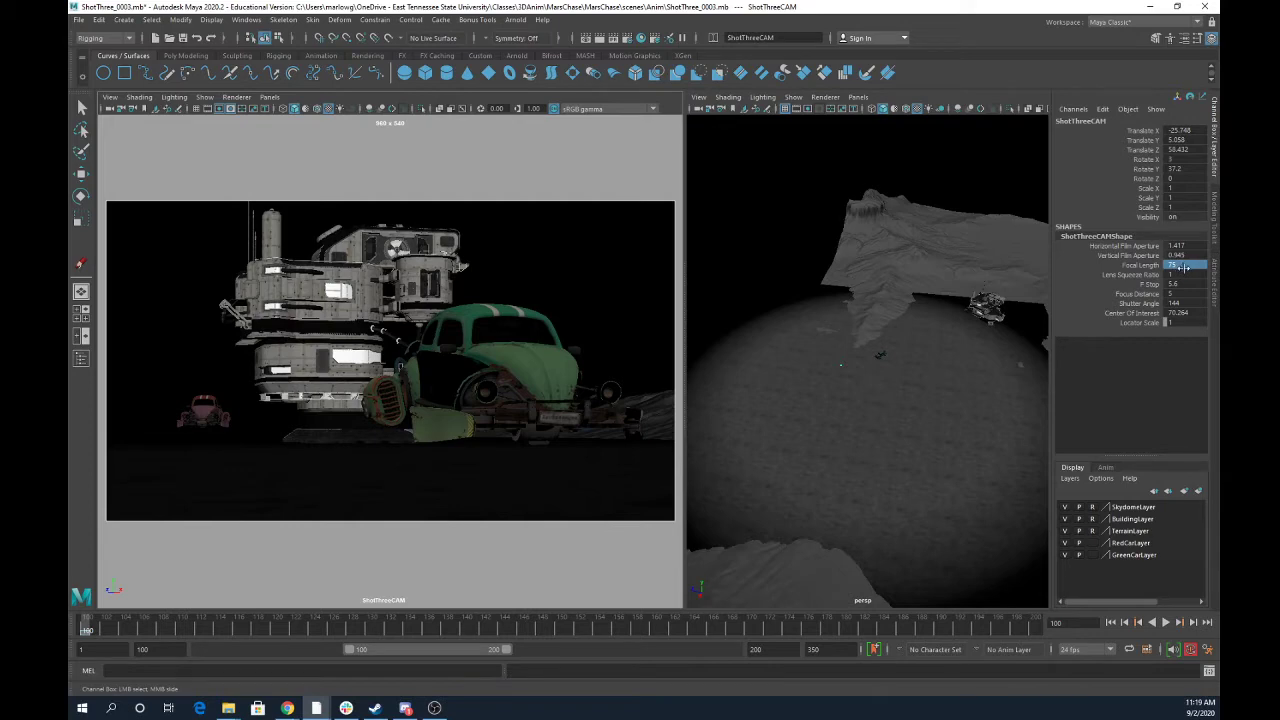
# Set ShotThreeCAM's focal length back to 35.
pyautogui.press('3')
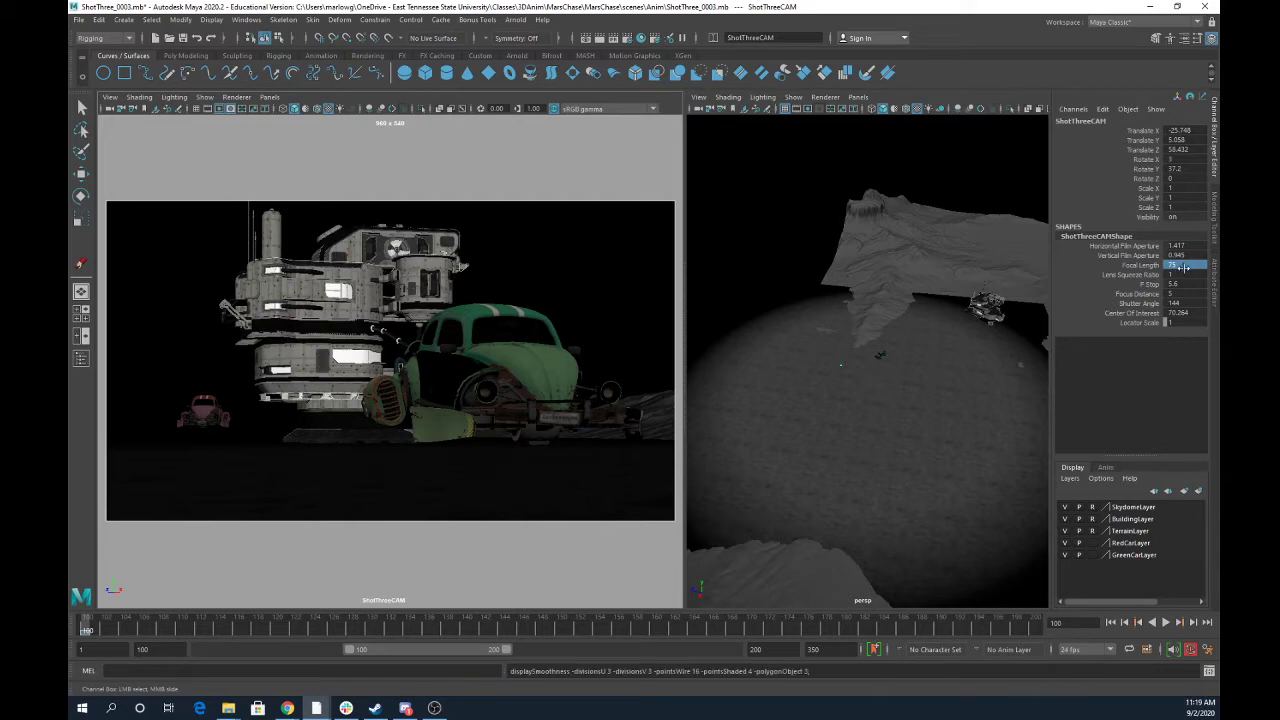
pyautogui.press('5')
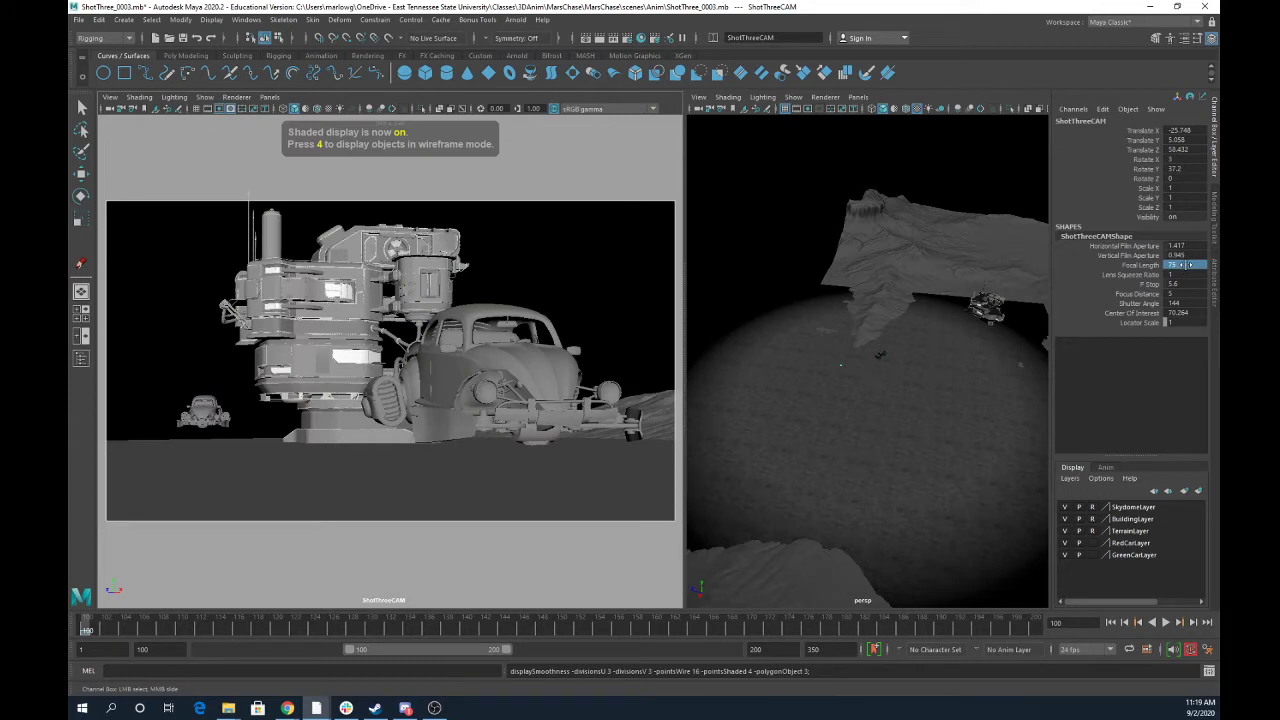
pyautogui.click(1186, 264)
pyautogui.write('35')
pyautogui.press('Return')
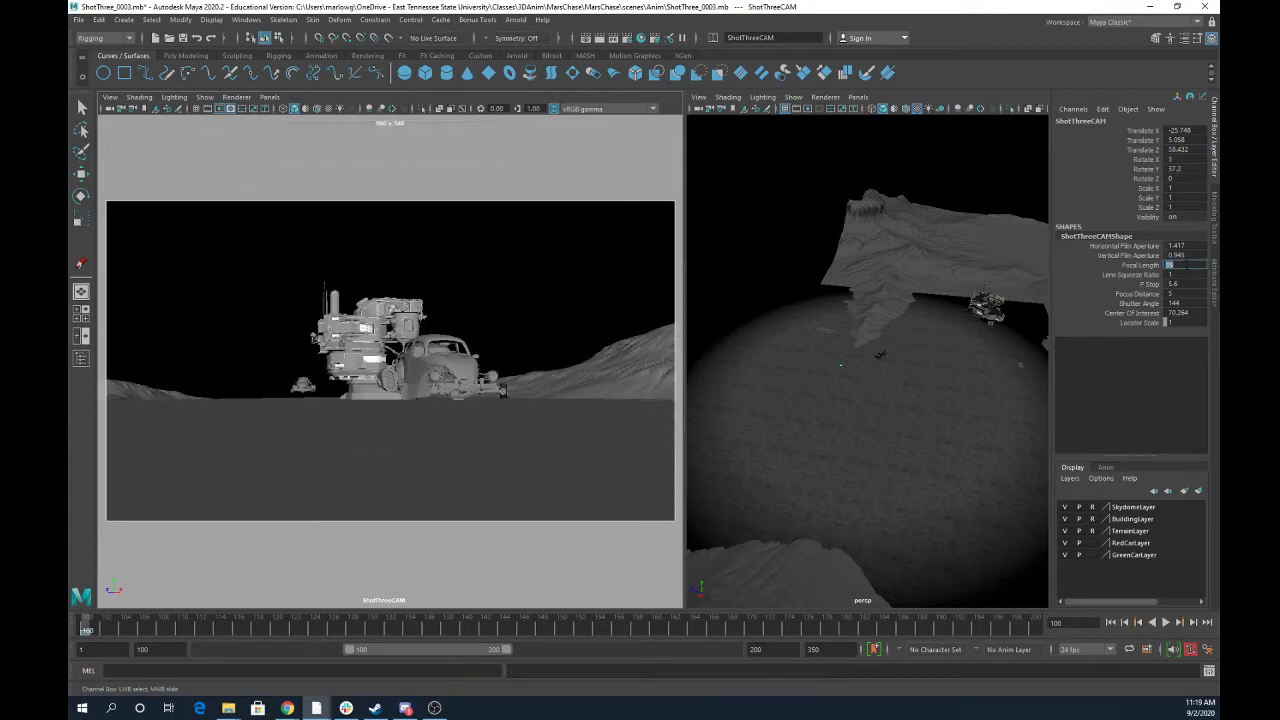
# Deselect the camera and restore the textured display in the ShotThreeCAM view.
pyautogui.press('w')
pyautogui.click(441, 297)
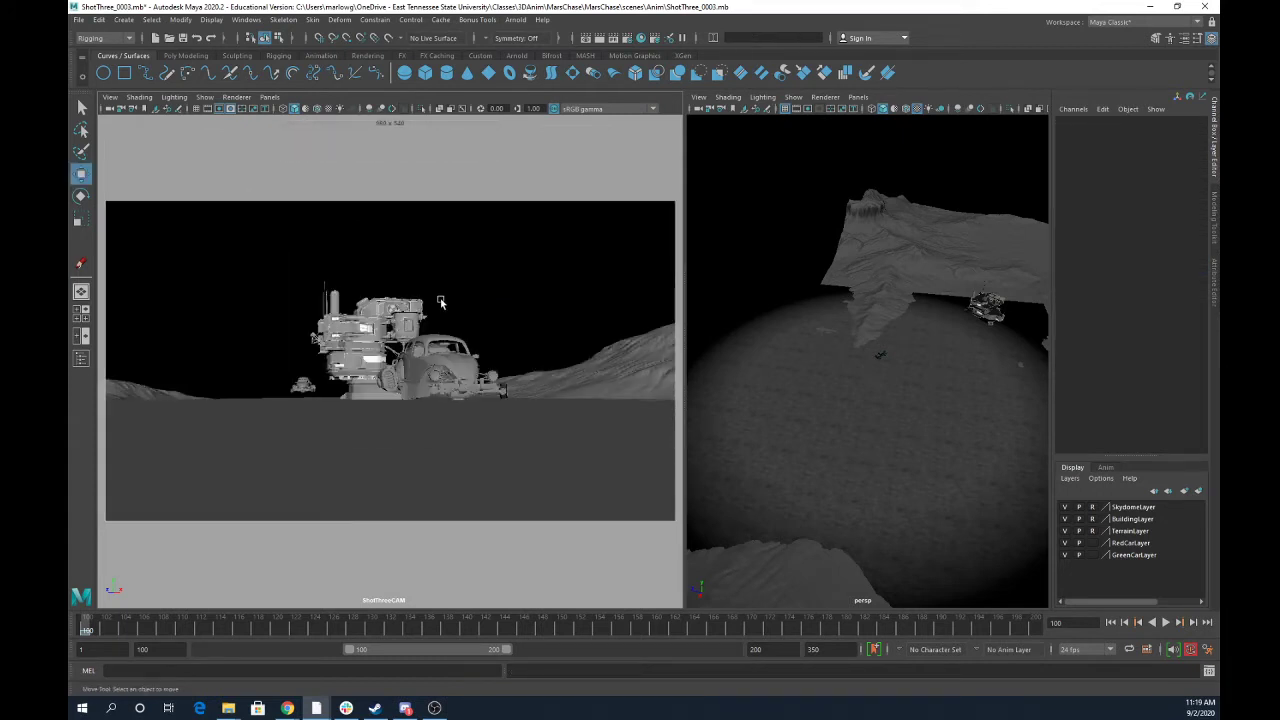
pyautogui.press('5')
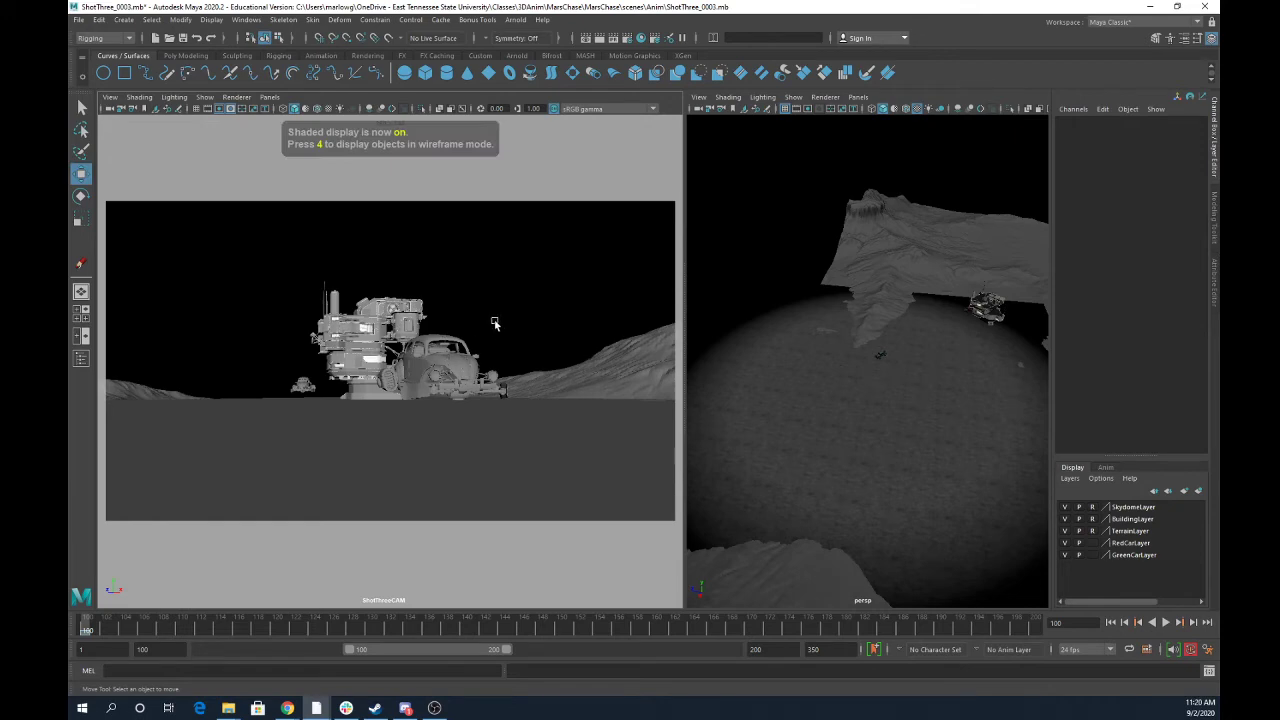
pyautogui.press('6')
# Orbit ShotThreeCAM to face the green car's front, orbit the persp view, and move the shot camera in close to the car.
pyautogui.moveTo(478, 348)
pyautogui.keyDown('alt'); pyautogui.mouseDown()
pyautogui.moveTo(390, 351)
pyautogui.moveTo(455, 349)
pyautogui.mouseUp(); pyautogui.keyUp('alt')
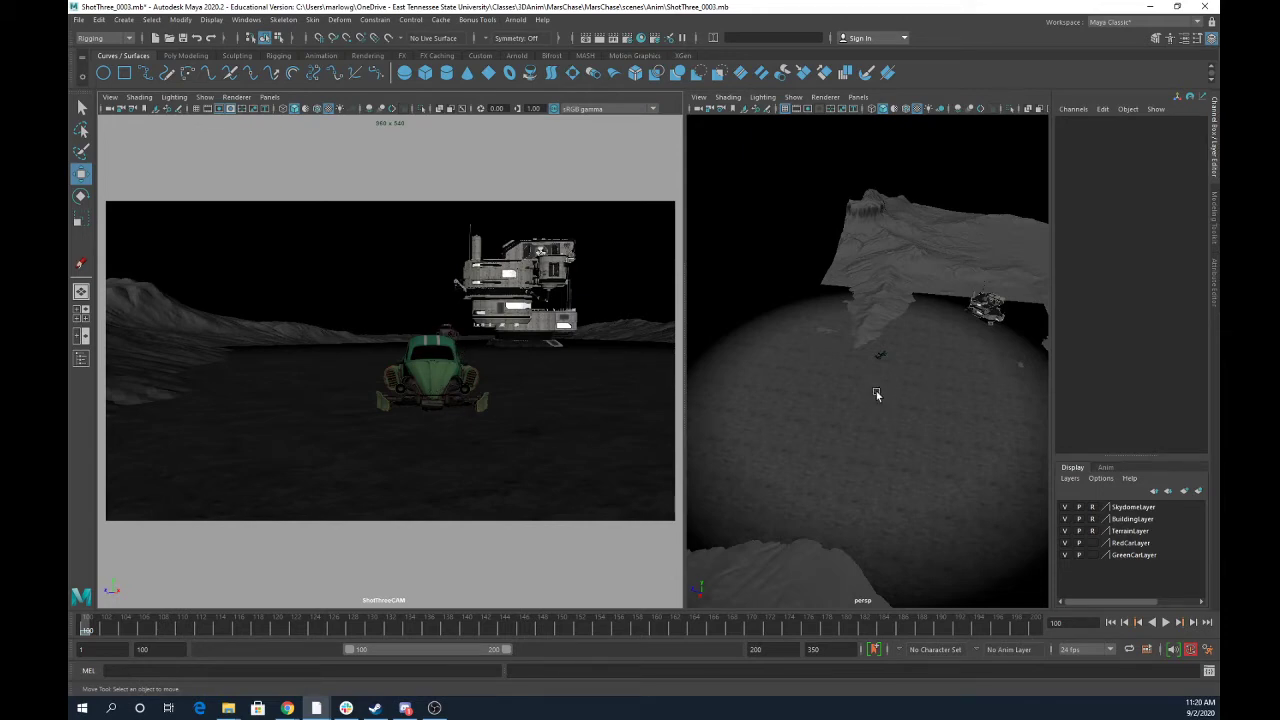
pyautogui.keyDown('alt'); pyautogui.moveTo(866, 403); pyautogui.dragTo(778, 389); pyautogui.keyUp('alt')
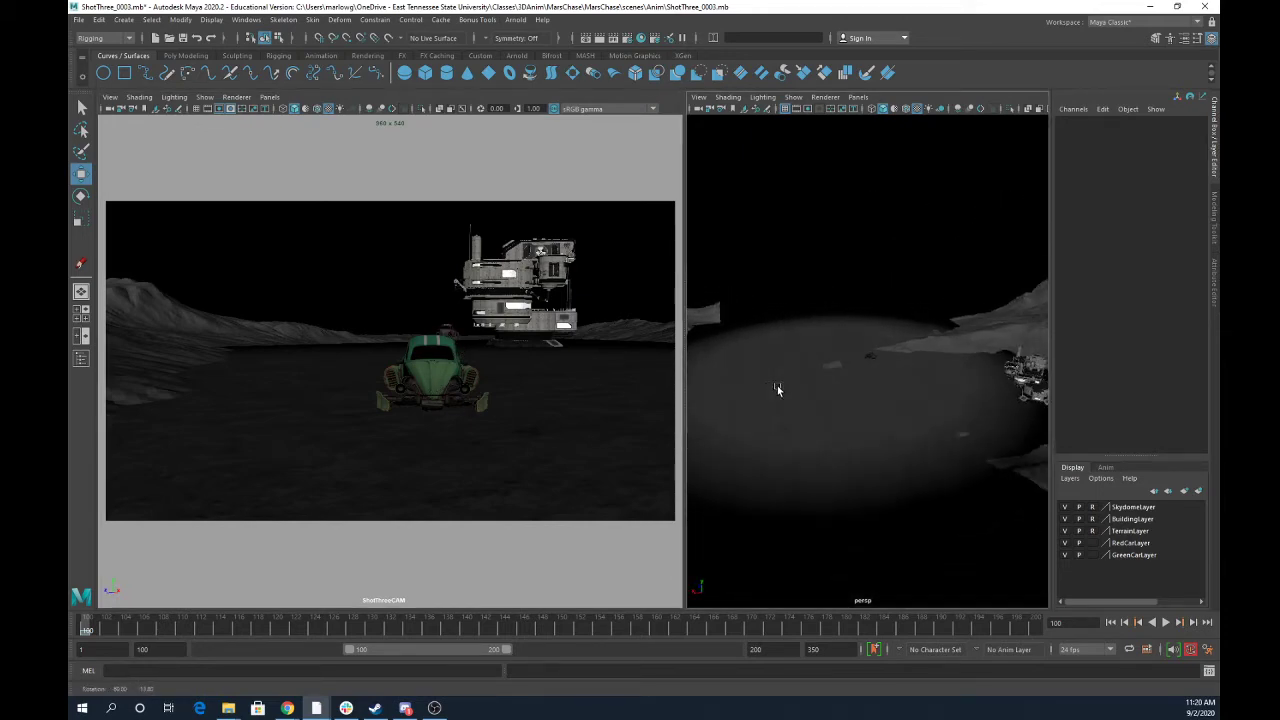
pyautogui.keyDown('alt'); pyautogui.moveTo(400, 403); pyautogui.dragTo(652, 464, button='right'); pyautogui.keyUp('alt')
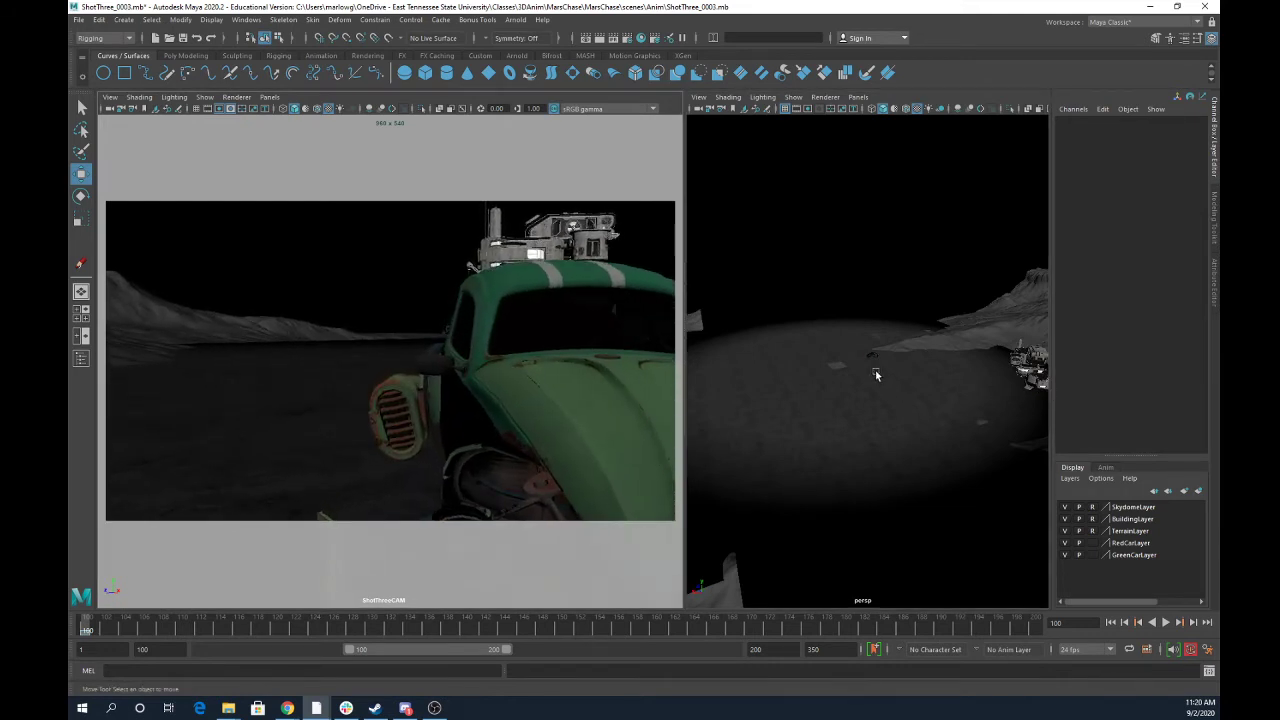
# Select ShotThreeCAM and view it in the persp view together with the green car.
pyautogui.press('a')
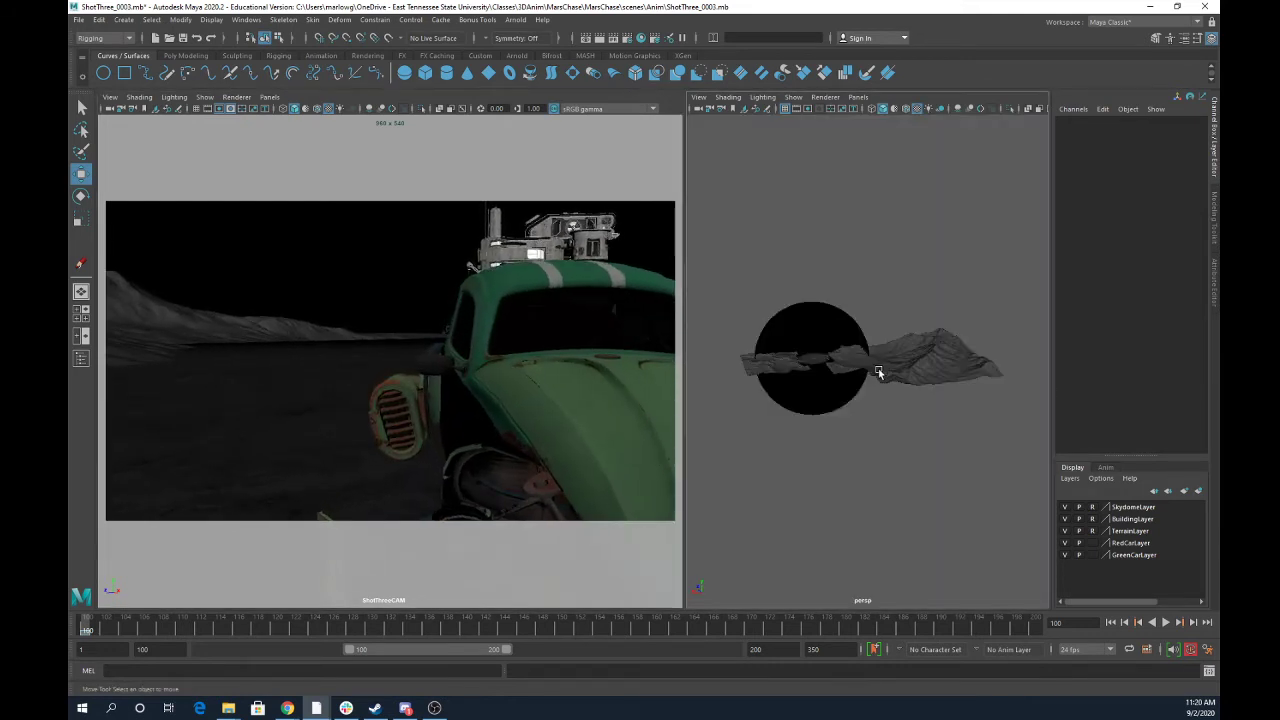
pyautogui.click(110, 109)
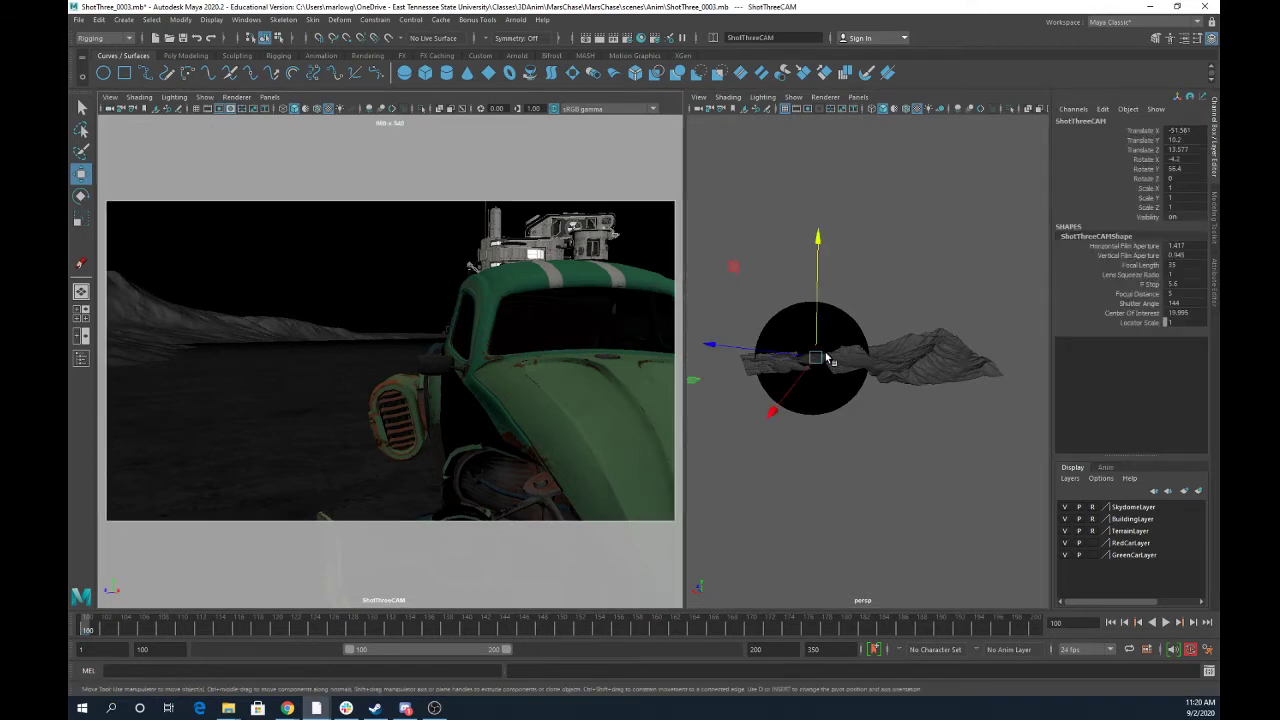
pyautogui.press('f')
pyautogui.keyDown('alt'); pyautogui.moveTo(915, 373); pyautogui.dragTo(968, 370); pyautogui.keyUp('alt')
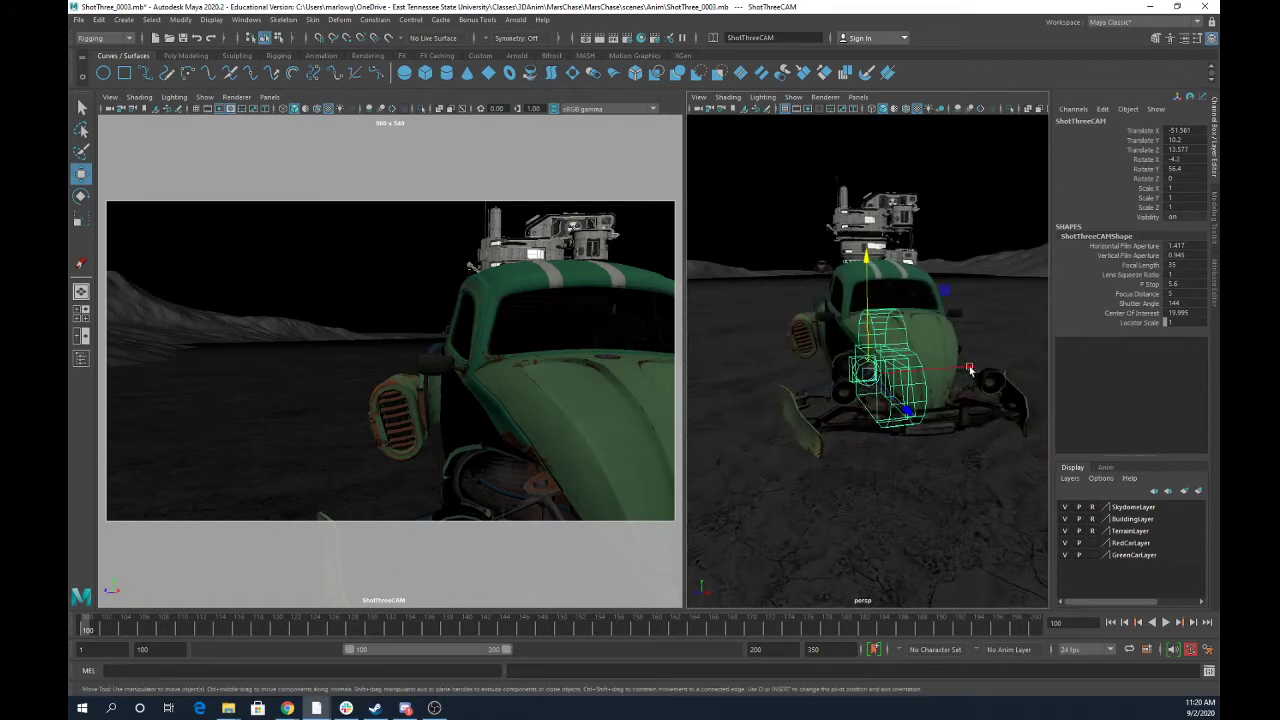
pyautogui.keyDown('alt'); pyautogui.moveTo(954, 396); pyautogui.dragTo(775, 368, button='right'); pyautogui.keyUp('alt')
pyautogui.keyDown('alt'); pyautogui.moveTo(816, 371); pyautogui.dragTo(900, 380); pyautogui.keyUp('alt')
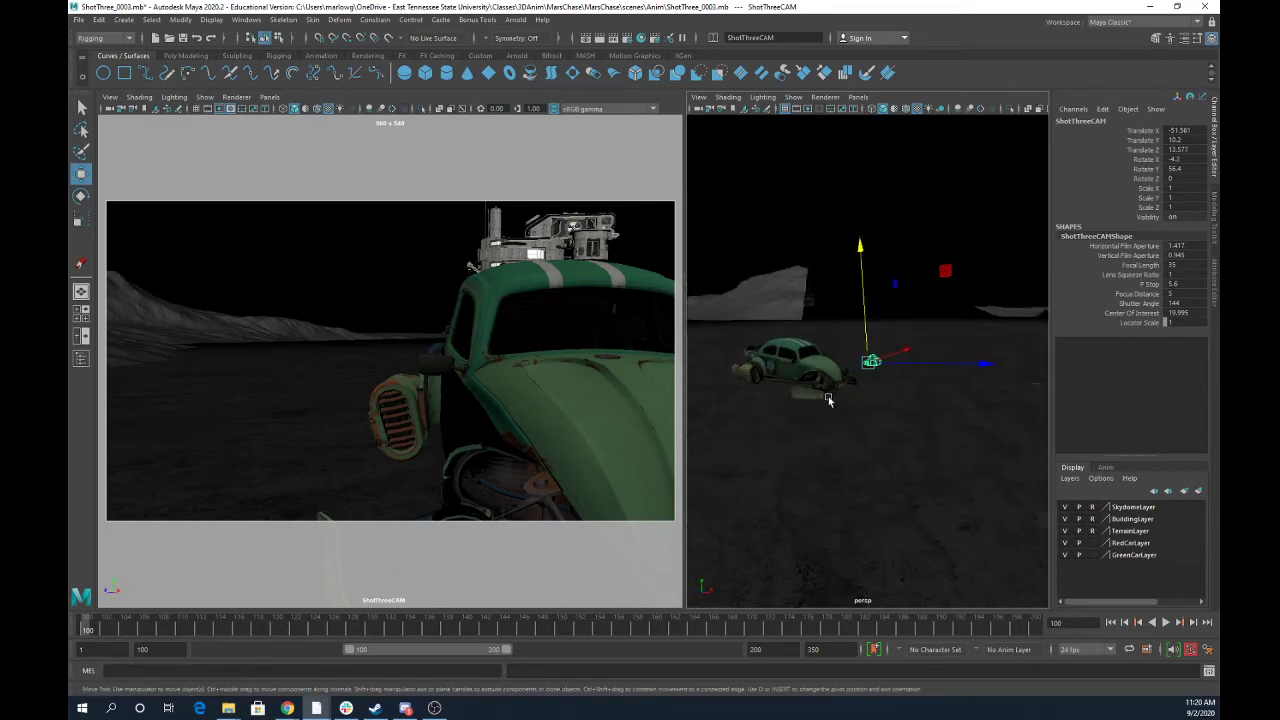
pyautogui.keyDown('alt'); pyautogui.moveTo(826, 396); pyautogui.dragTo(928, 378); pyautogui.keyUp('alt')
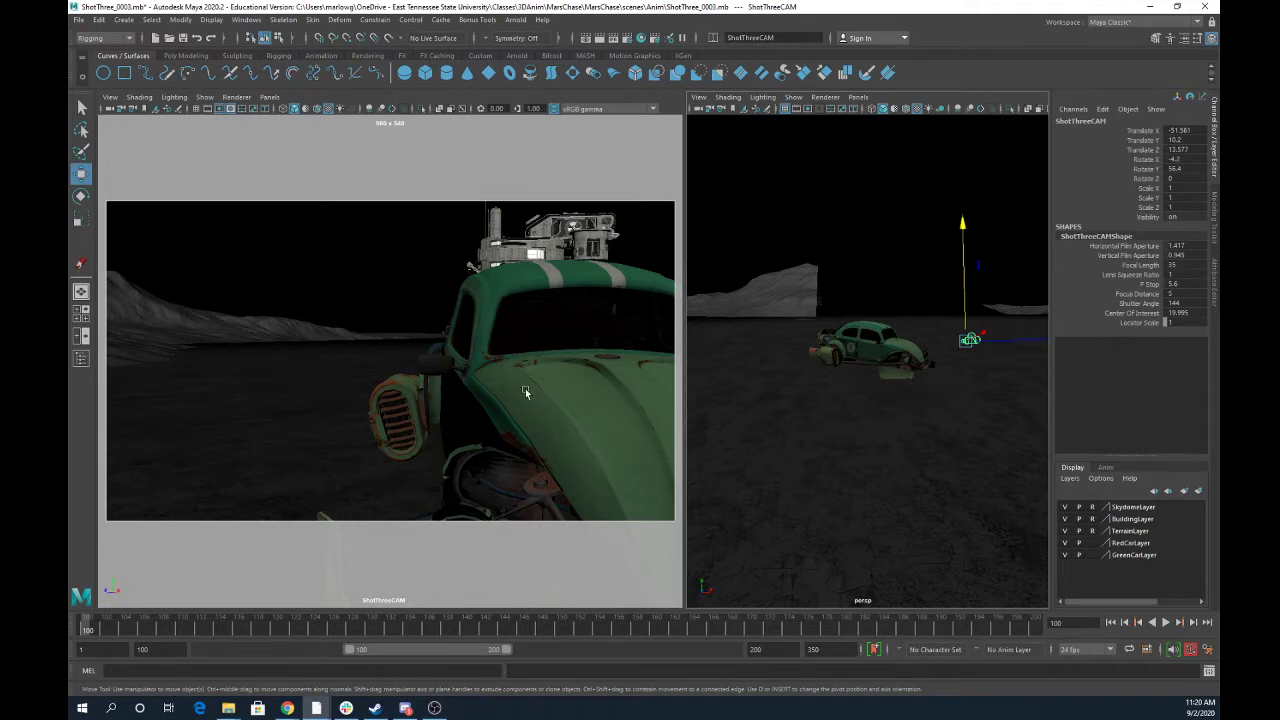
# Reposition ShotThreeCAM close beside the green car, keeping the red car and building framed in the background.
pyautogui.keyDown('alt'); pyautogui.moveTo(525, 390); pyautogui.dragTo(596, 384); pyautogui.keyUp('alt')
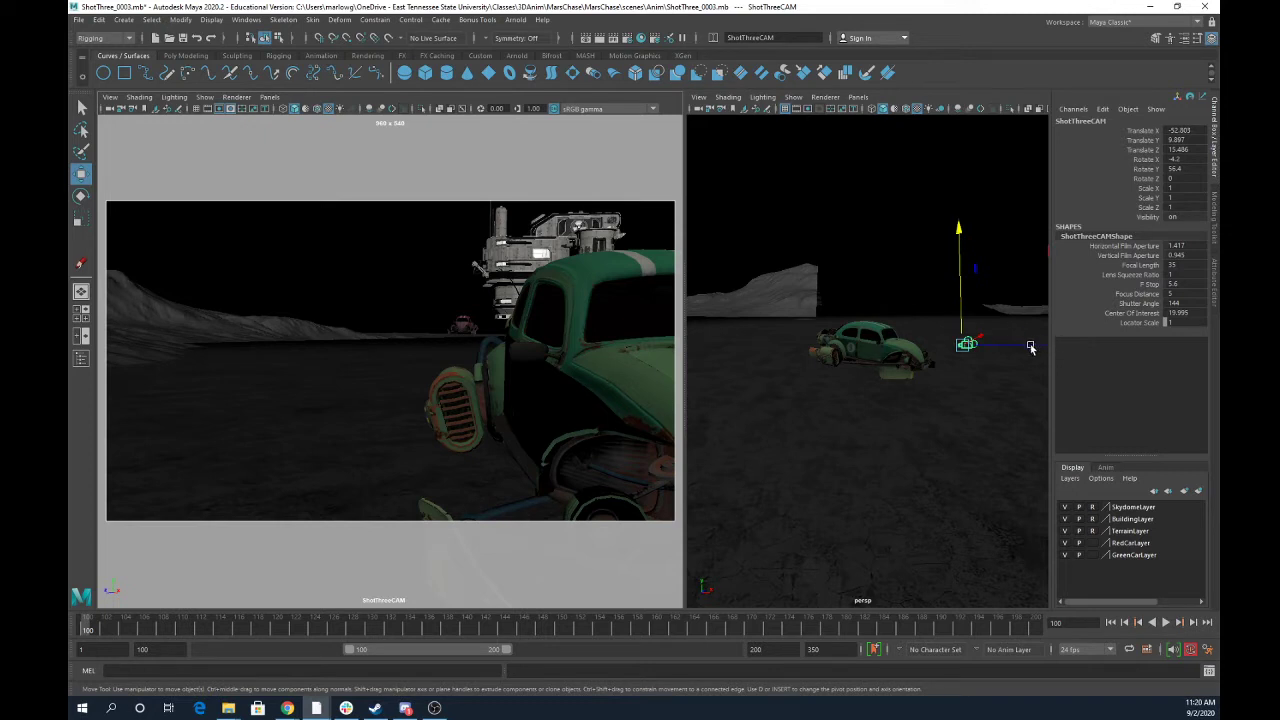
pyautogui.moveTo(1031, 347)
pyautogui.mouseDown()
pyautogui.moveTo(1050, 348)
pyautogui.moveTo(1015, 339)
pyautogui.mouseUp()
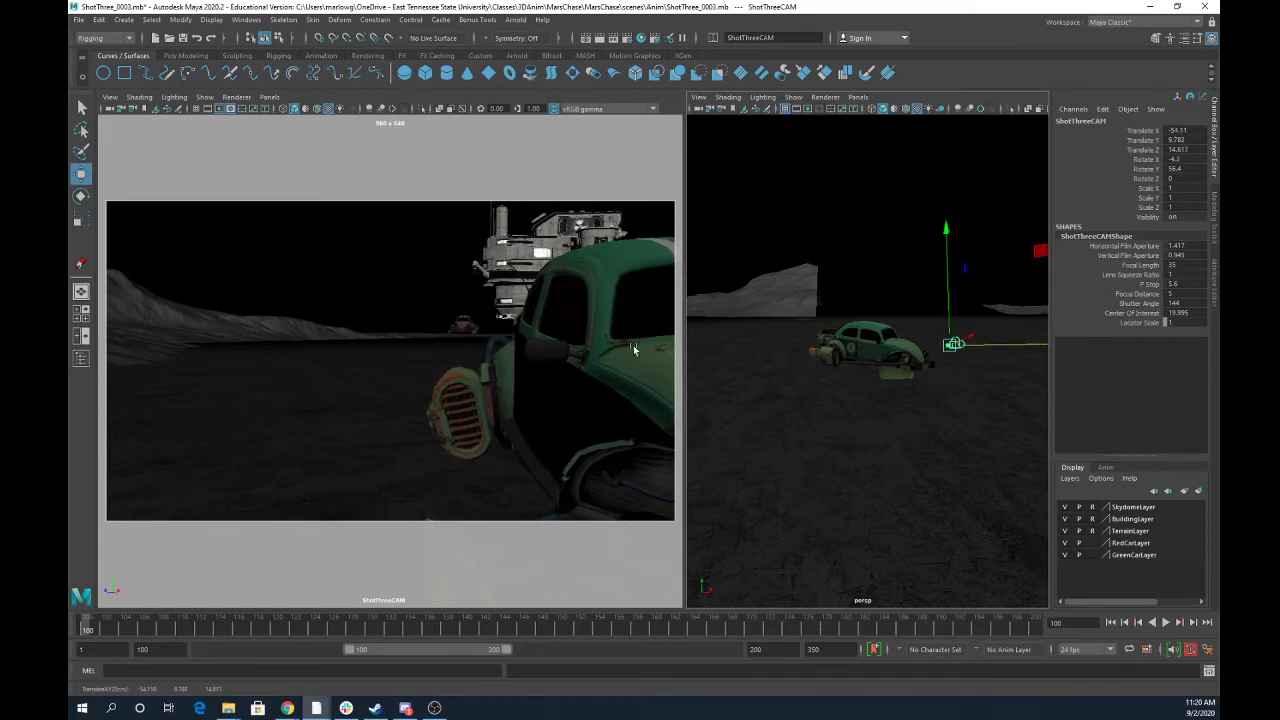
pyautogui.keyDown('alt'); pyautogui.moveTo(633, 349); pyautogui.dragTo(540, 350); pyautogui.keyUp('alt')
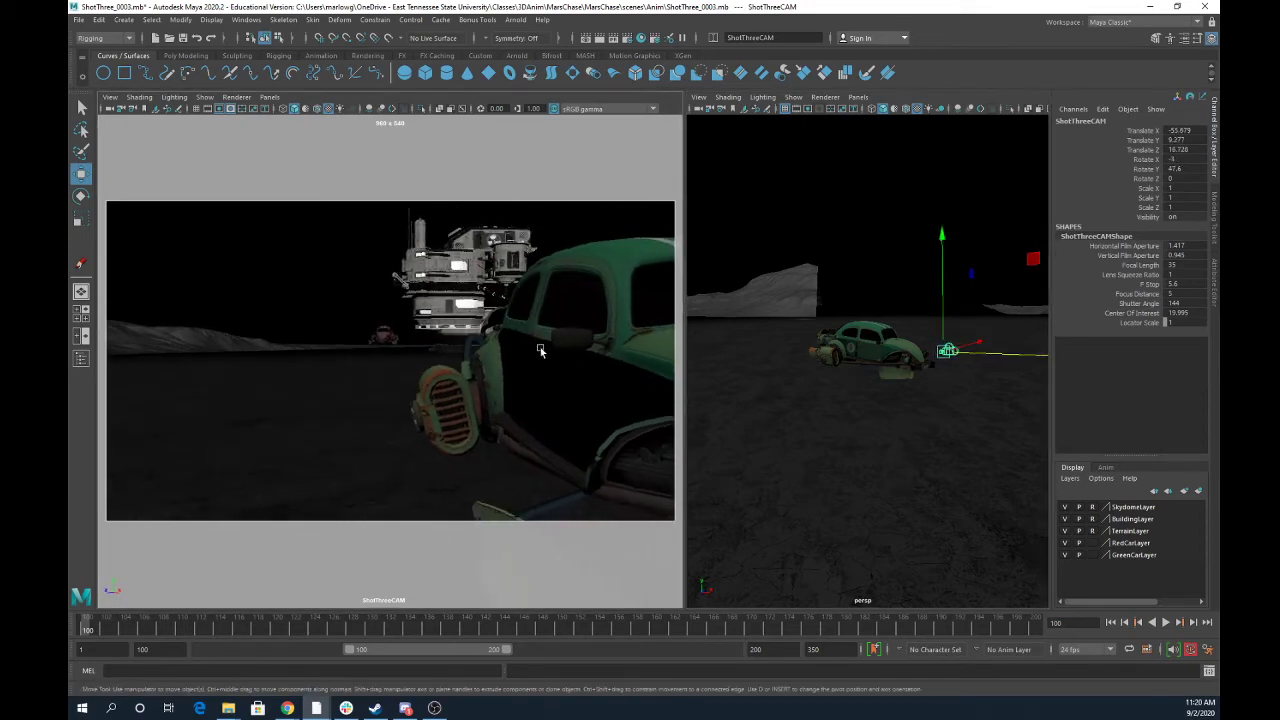
pyautogui.keyDown('alt'); pyautogui.moveTo(540, 350); pyautogui.dragTo(617, 360, button='right'); pyautogui.keyUp('alt')
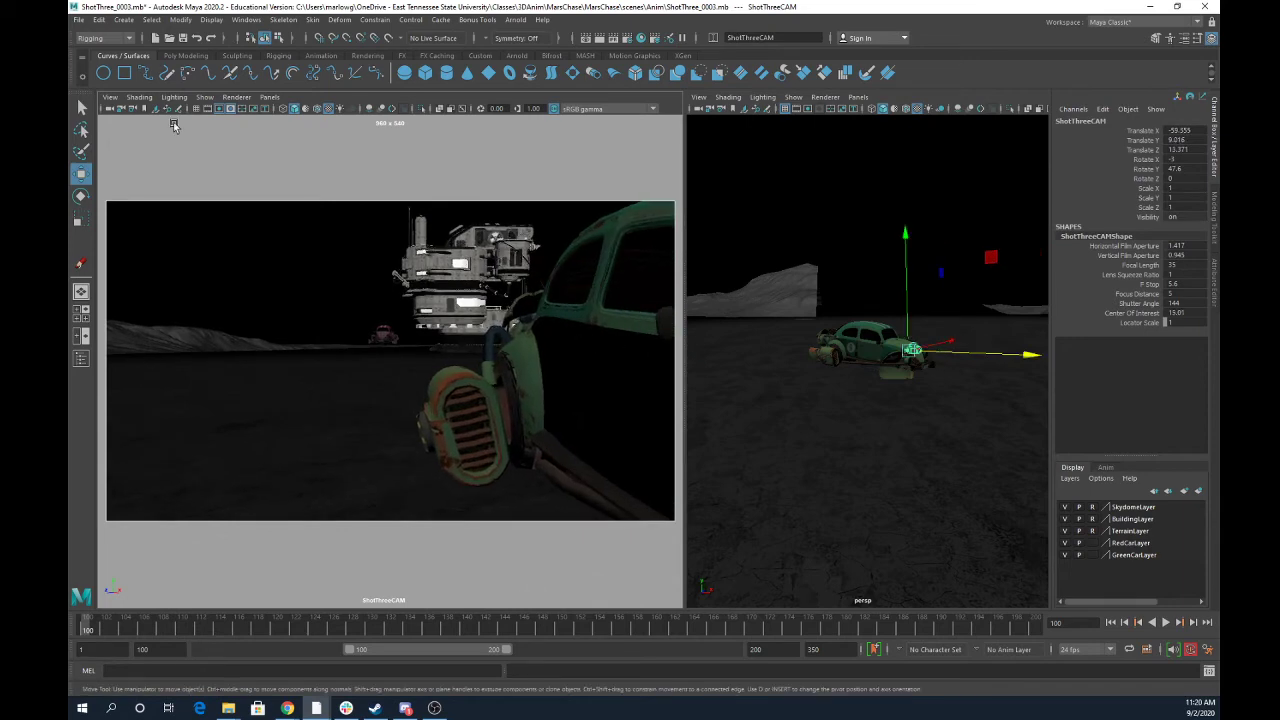
# Replace the HIGH_GreenCarRN reference with HIGH-GreenCar.mb from the Rigs folder in the Reference Editor.
pyautogui.click(78, 19)
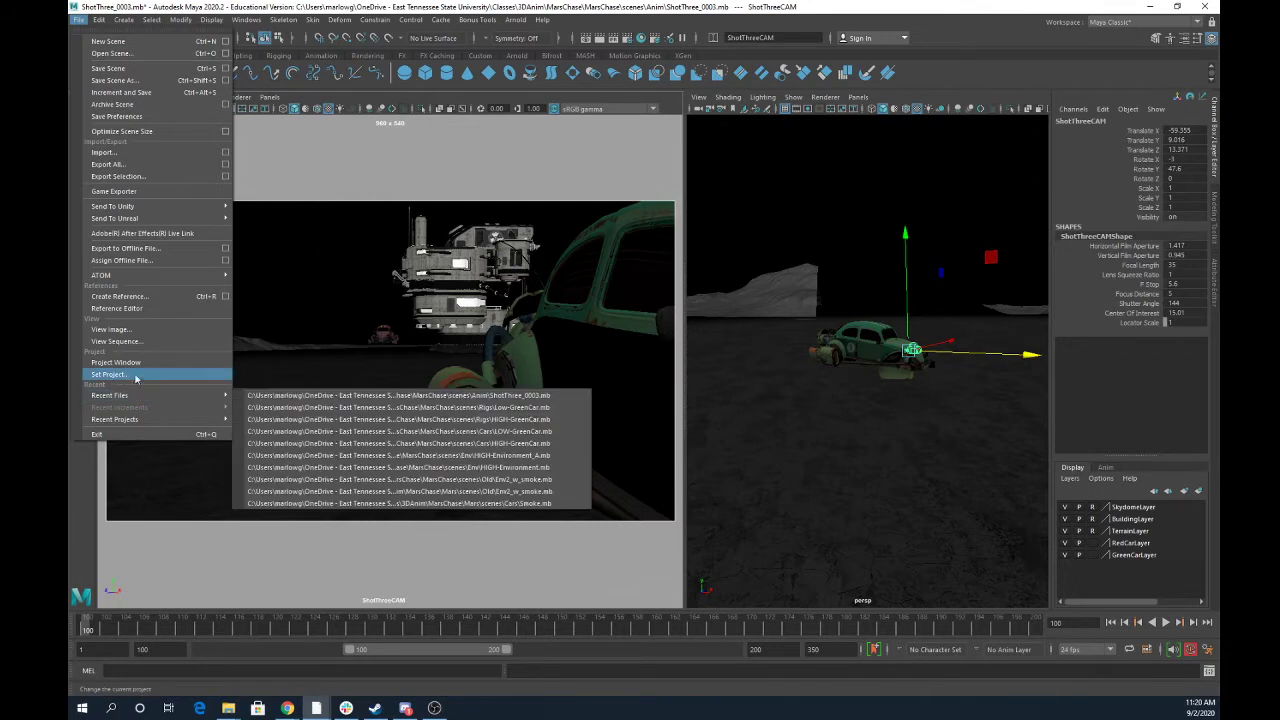
pyautogui.click(125, 308)
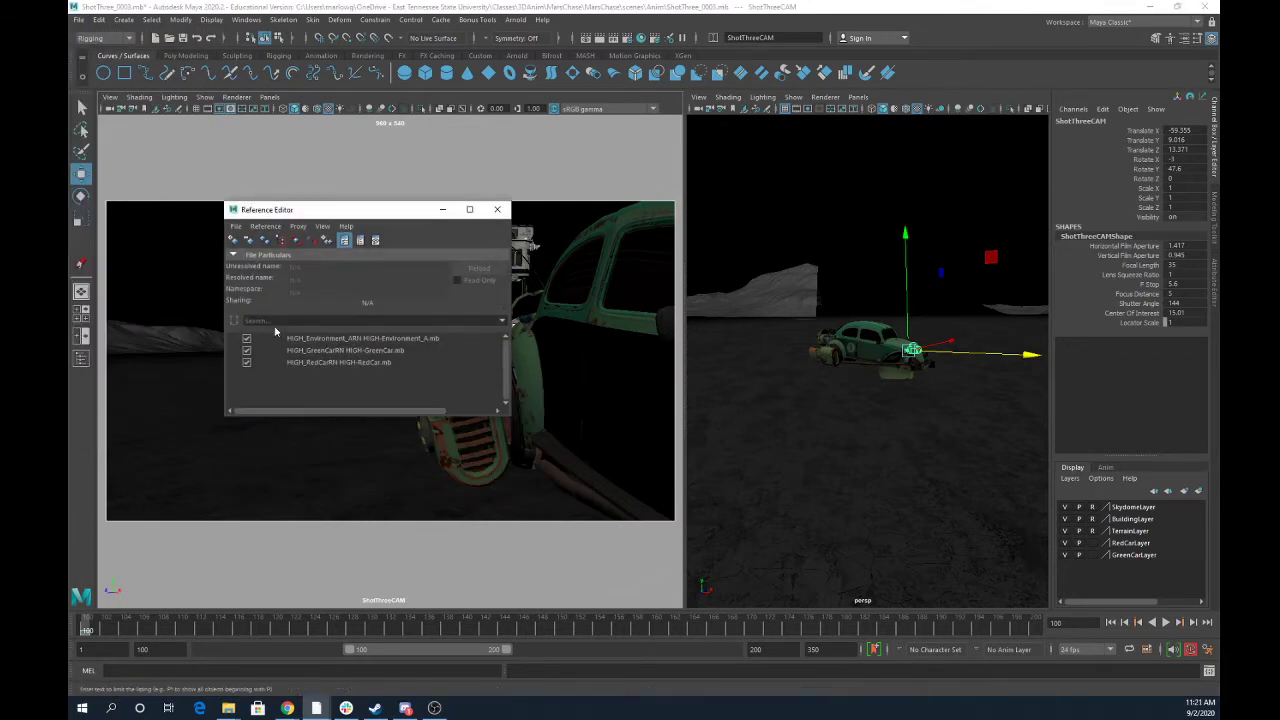
pyautogui.click(356, 350)
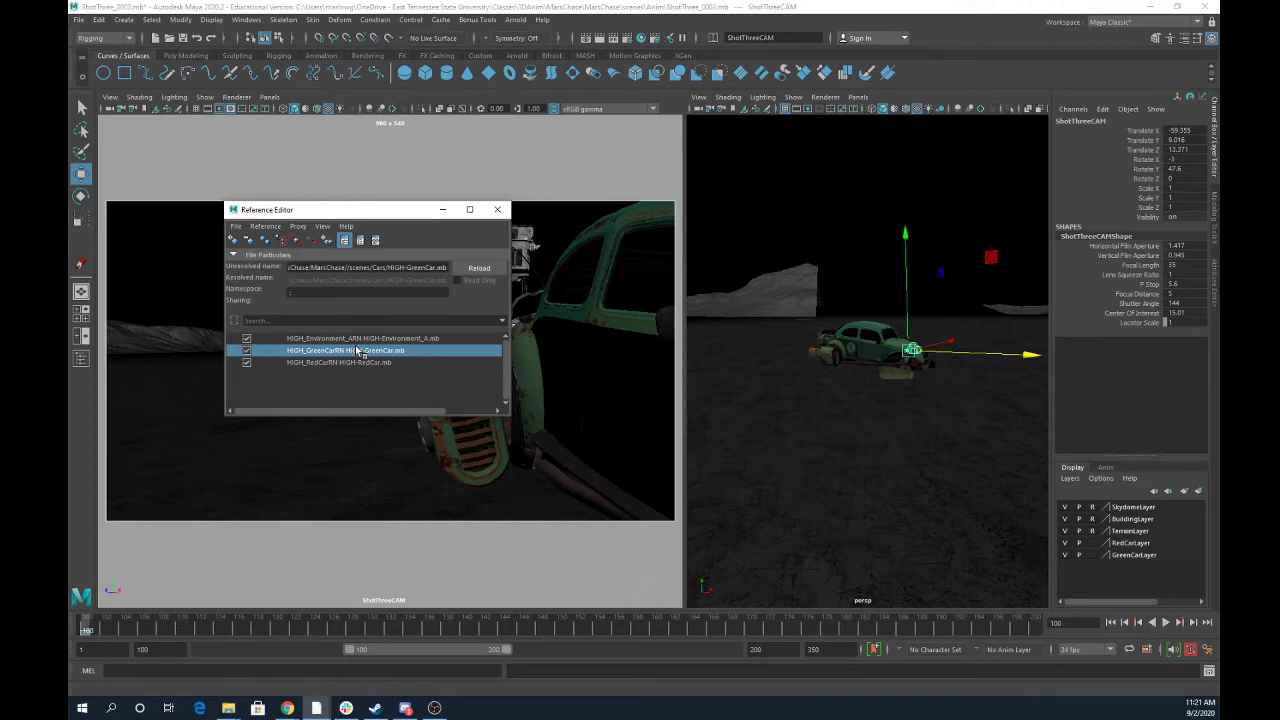
pyautogui.click(238, 228)
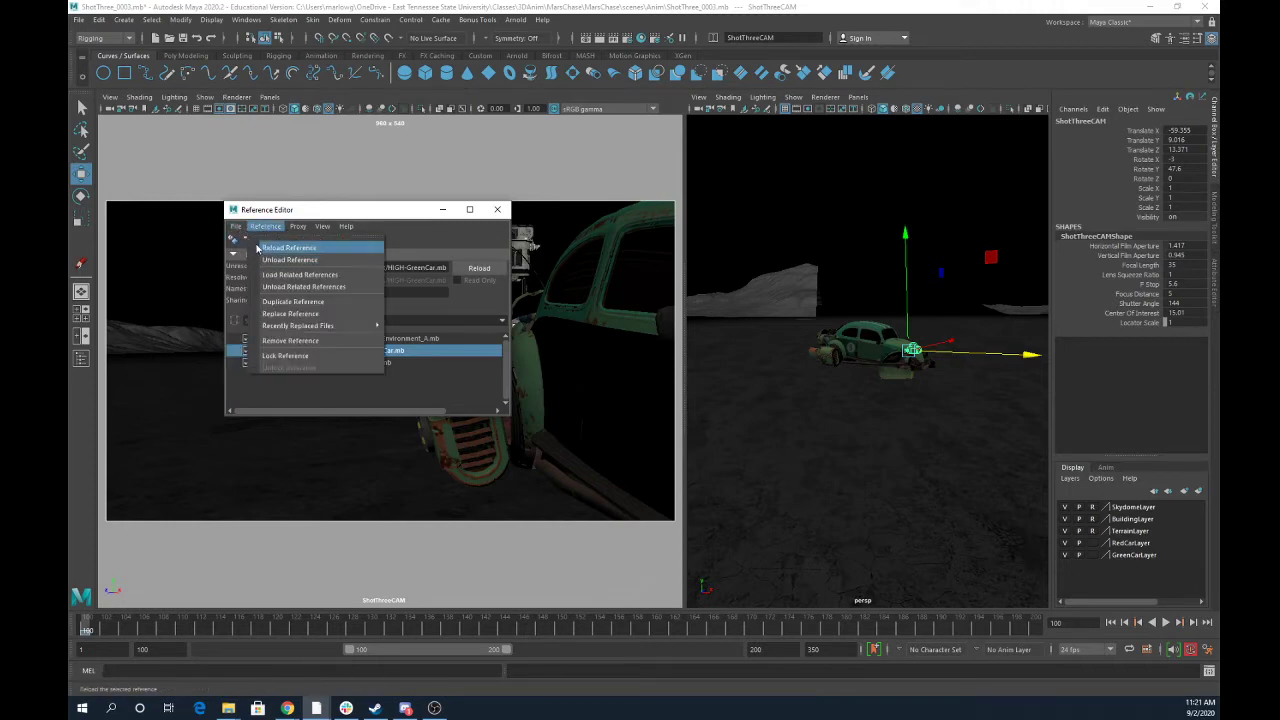
pyautogui.click(288, 320)
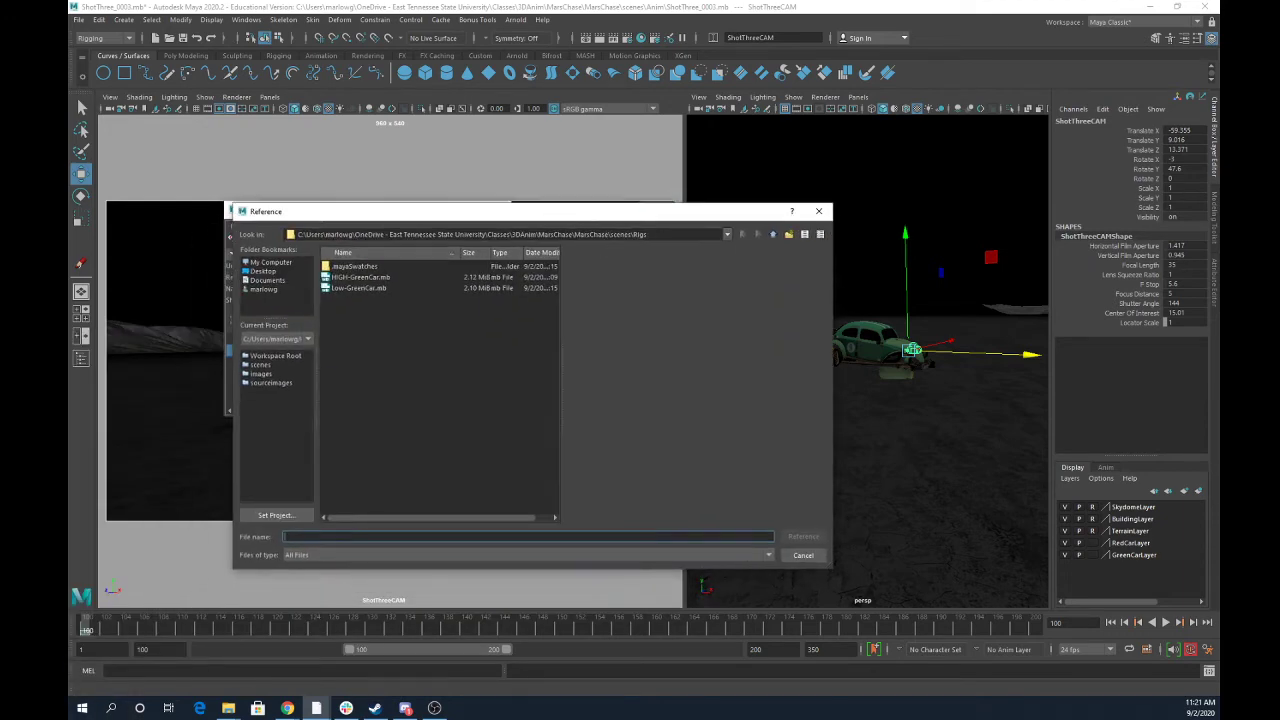
pyautogui.click(376, 283)
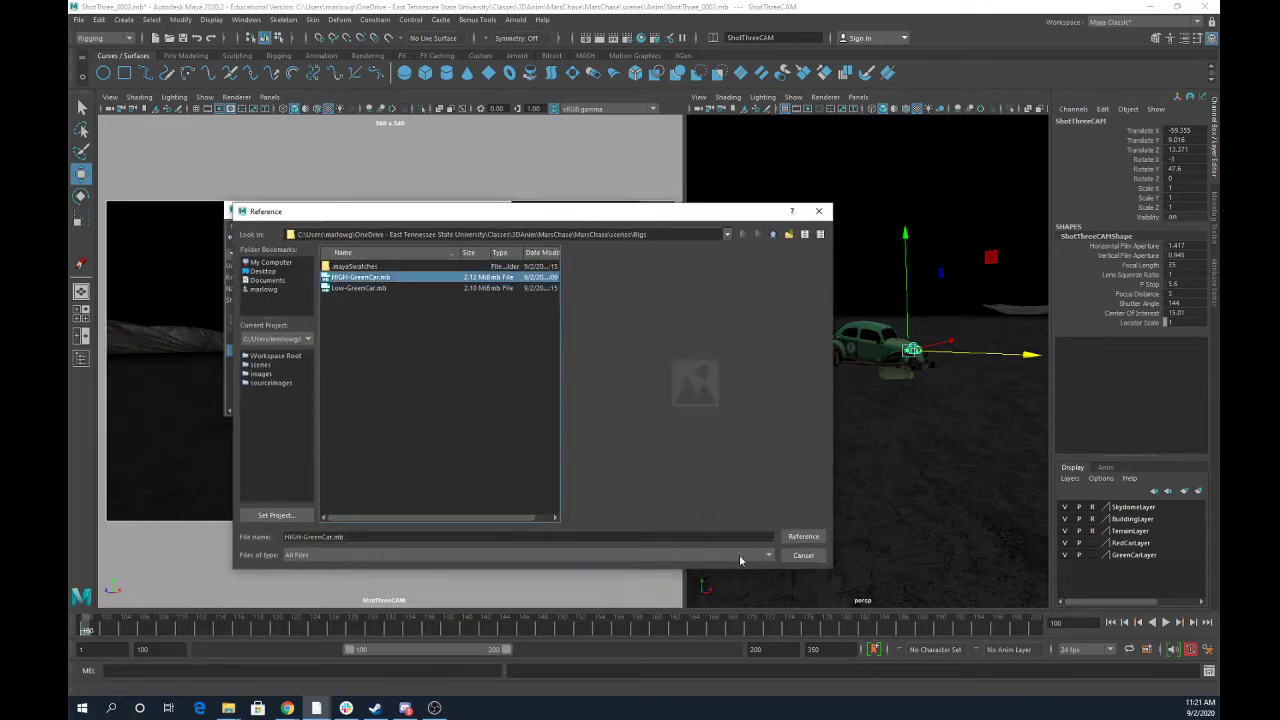
pyautogui.click(803, 536)
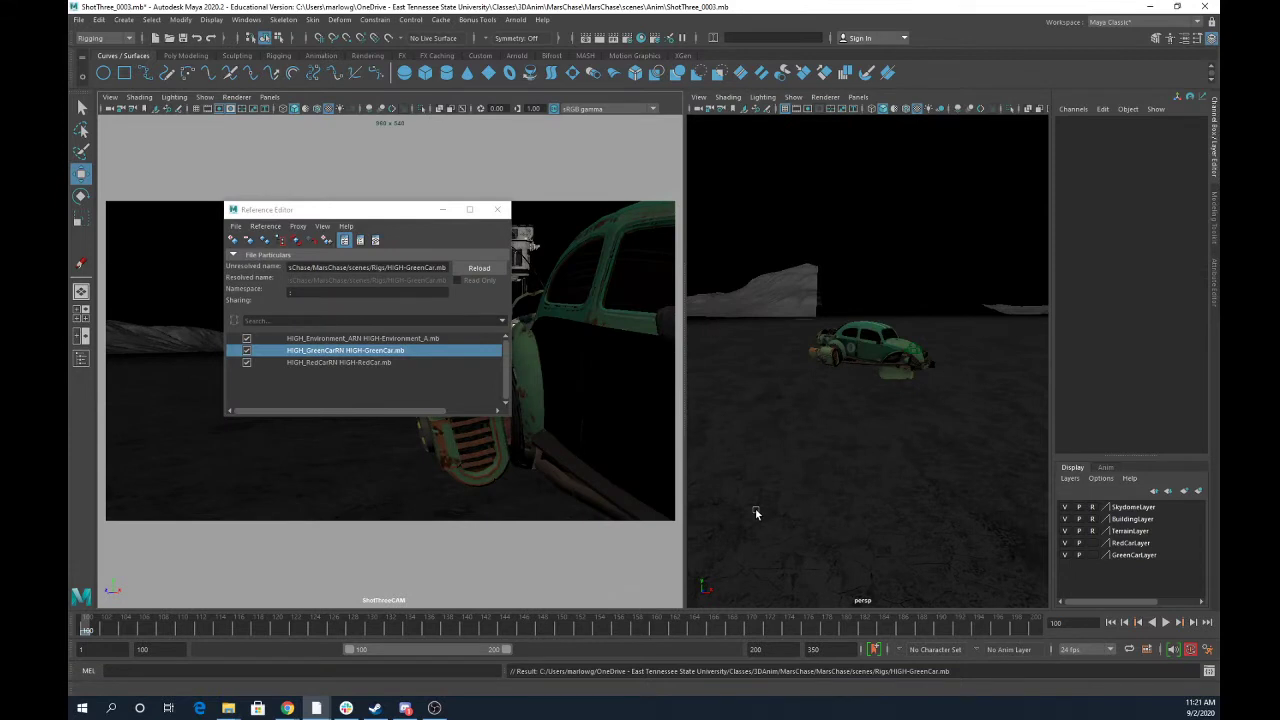
# Show the Outliner, select the green car rig's MainControl, and zoom the persp view out to locate it.
pyautogui.click(876, 380)
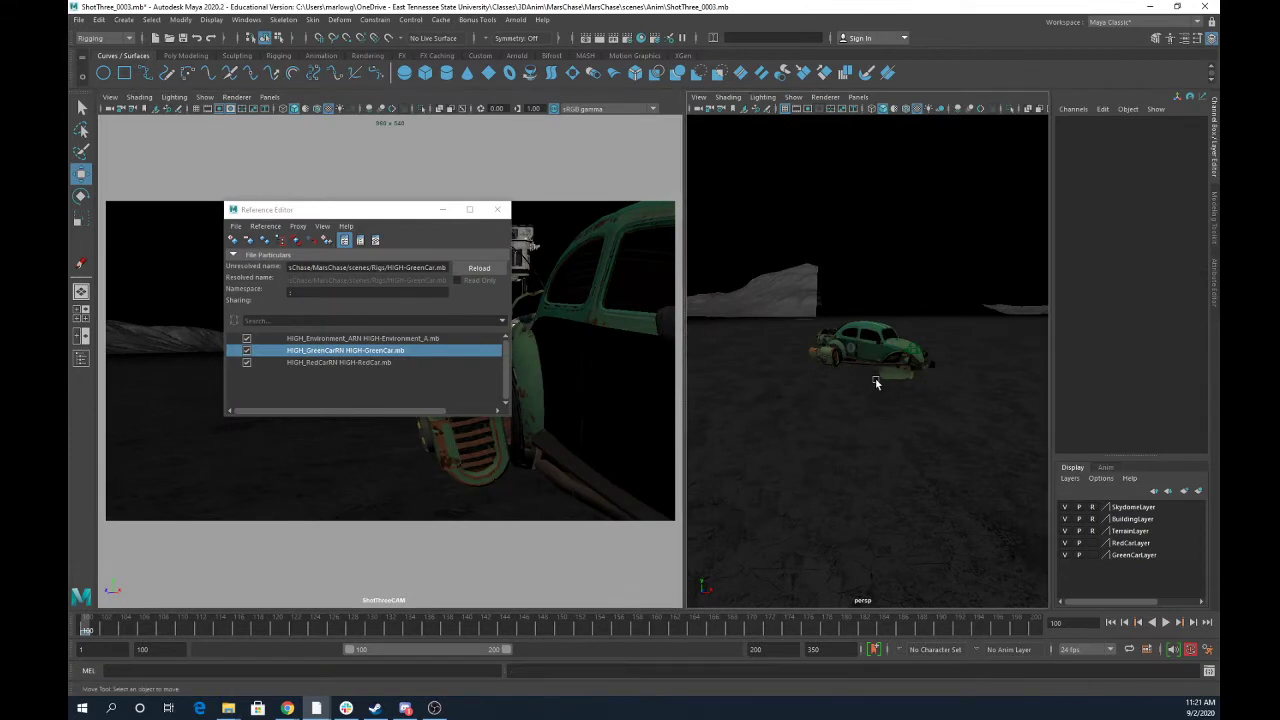
pyautogui.click(796, 98)
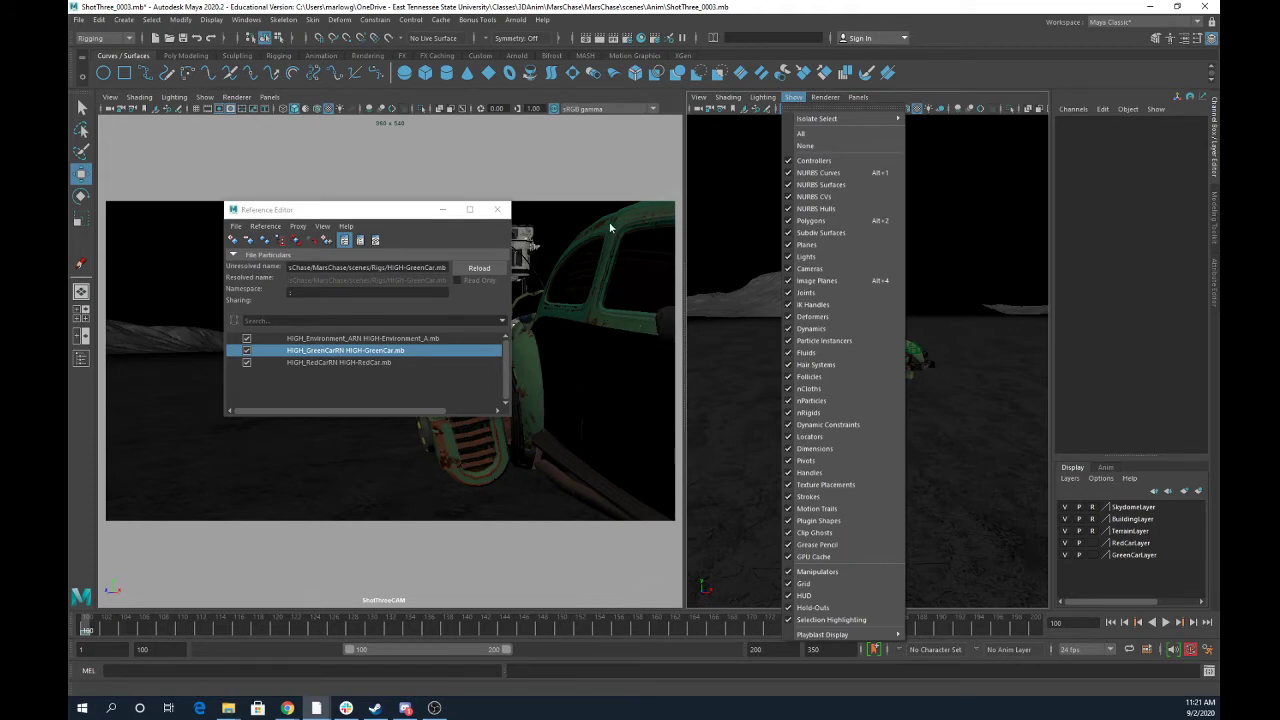
pyautogui.click(82, 360)
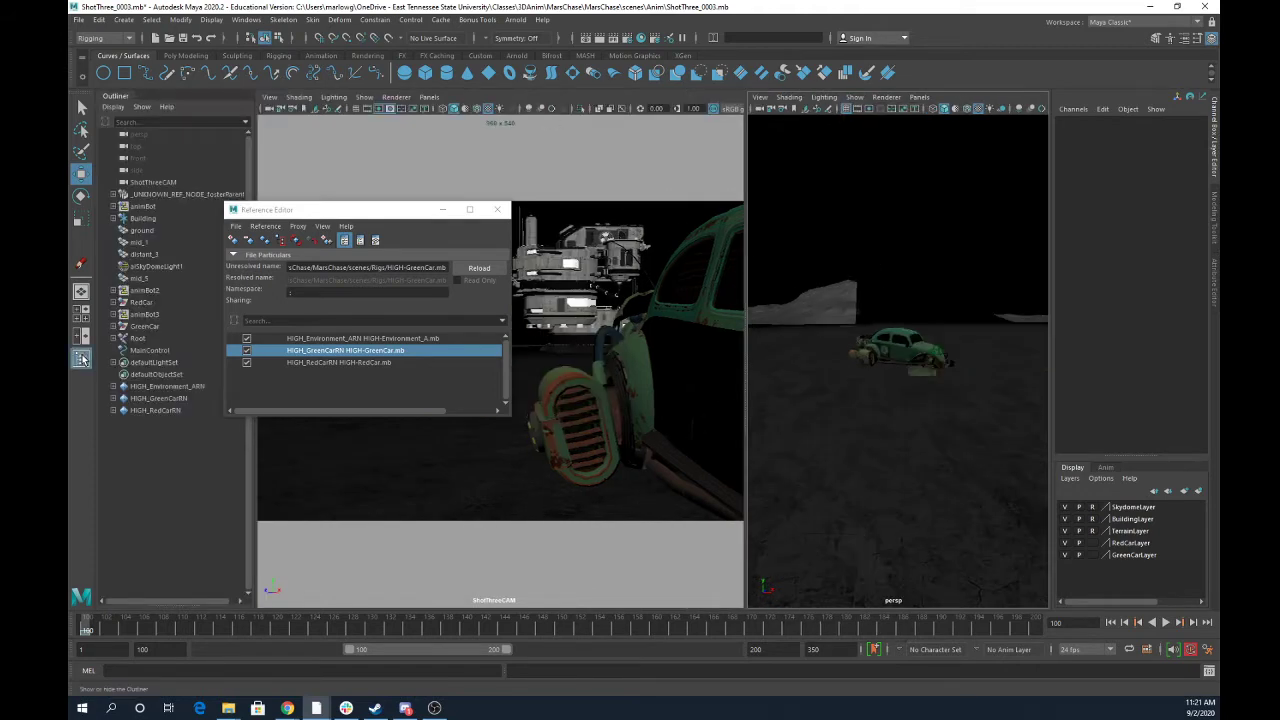
pyautogui.click(150, 350)
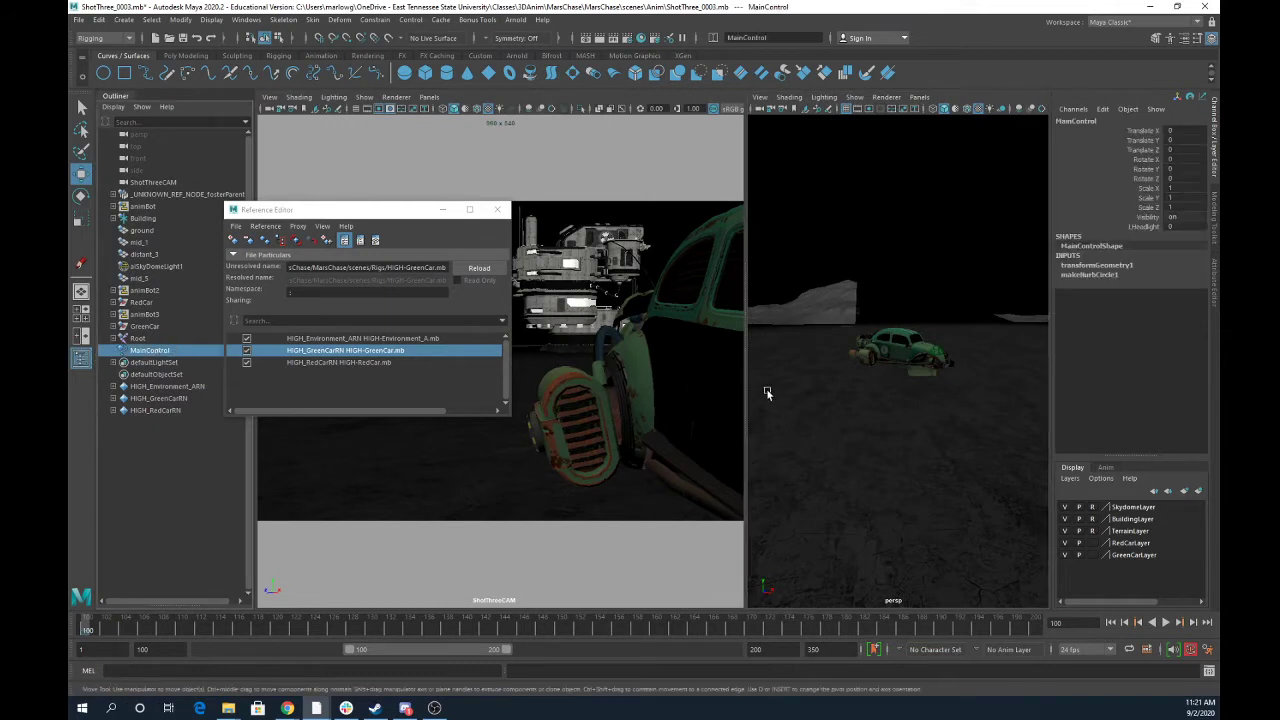
pyautogui.scroll(-2, 936, 428)
pyautogui.scroll(-2, 937, 428)
pyautogui.scroll(1, 937, 428)
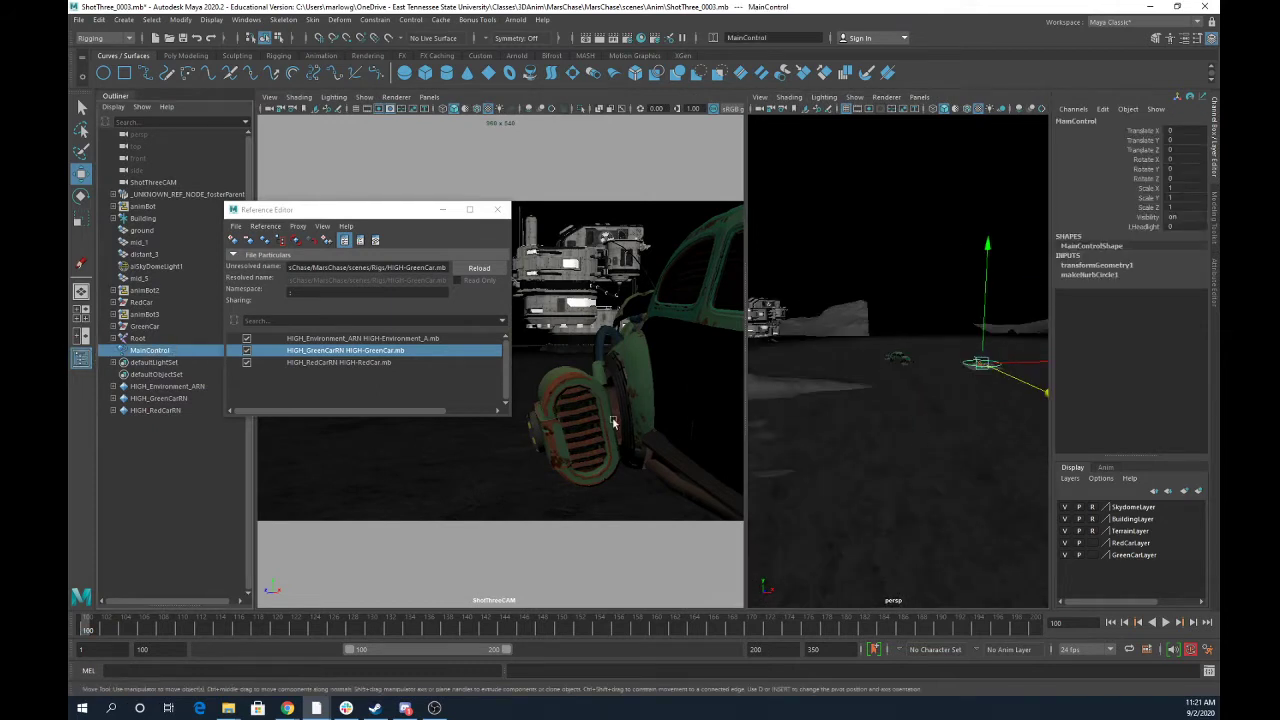
# Set GreenCar's Translate X, Y and Z and Rotate X and Y to 0.
pyautogui.click(144, 327)
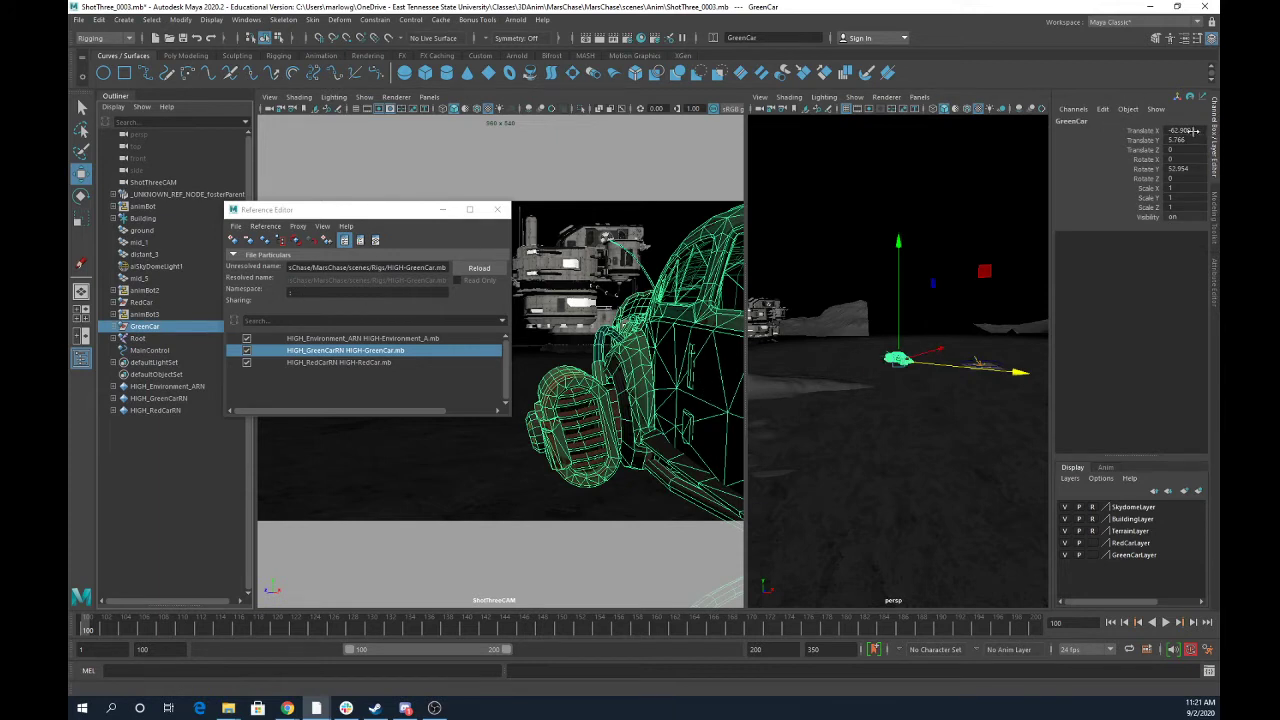
pyautogui.moveTo(1192, 131); pyautogui.dragTo(1190, 168)
pyautogui.write('0')
pyautogui.press('Return')
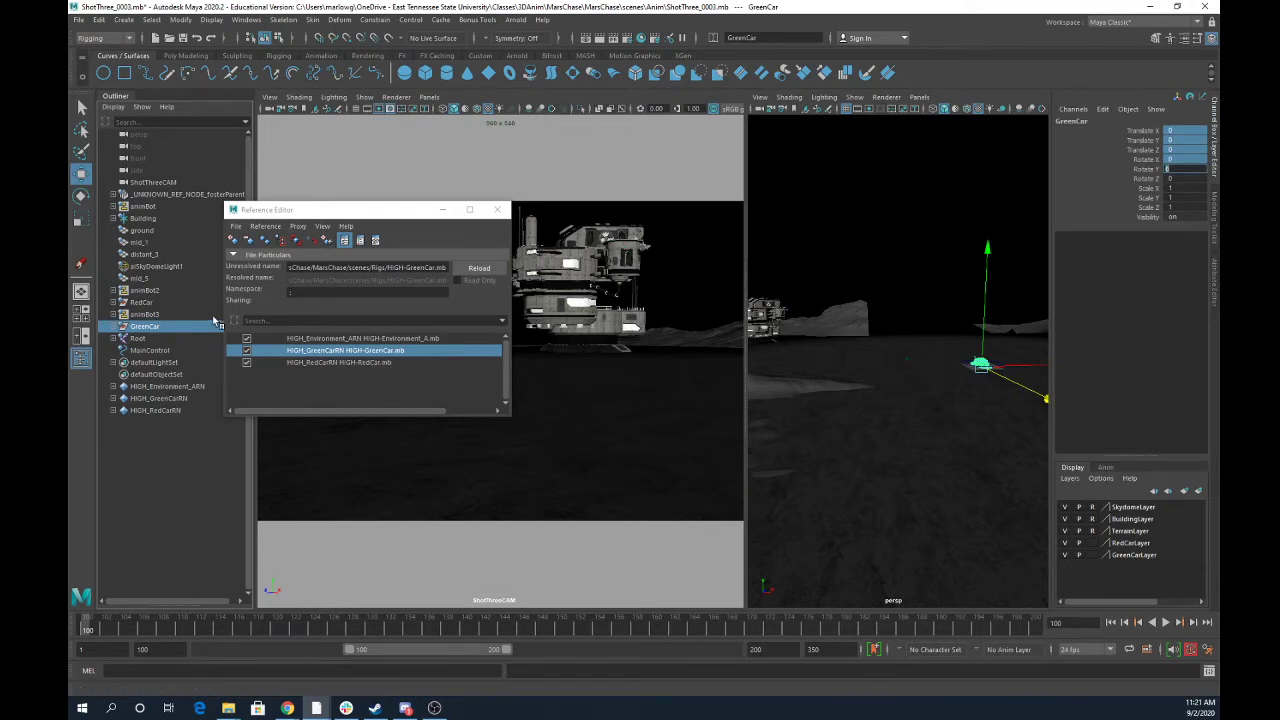
# Move MainControl along X to bring the green car into ShotThreeCAM's view, and close the Reference Editor.
pyautogui.click(160, 350)
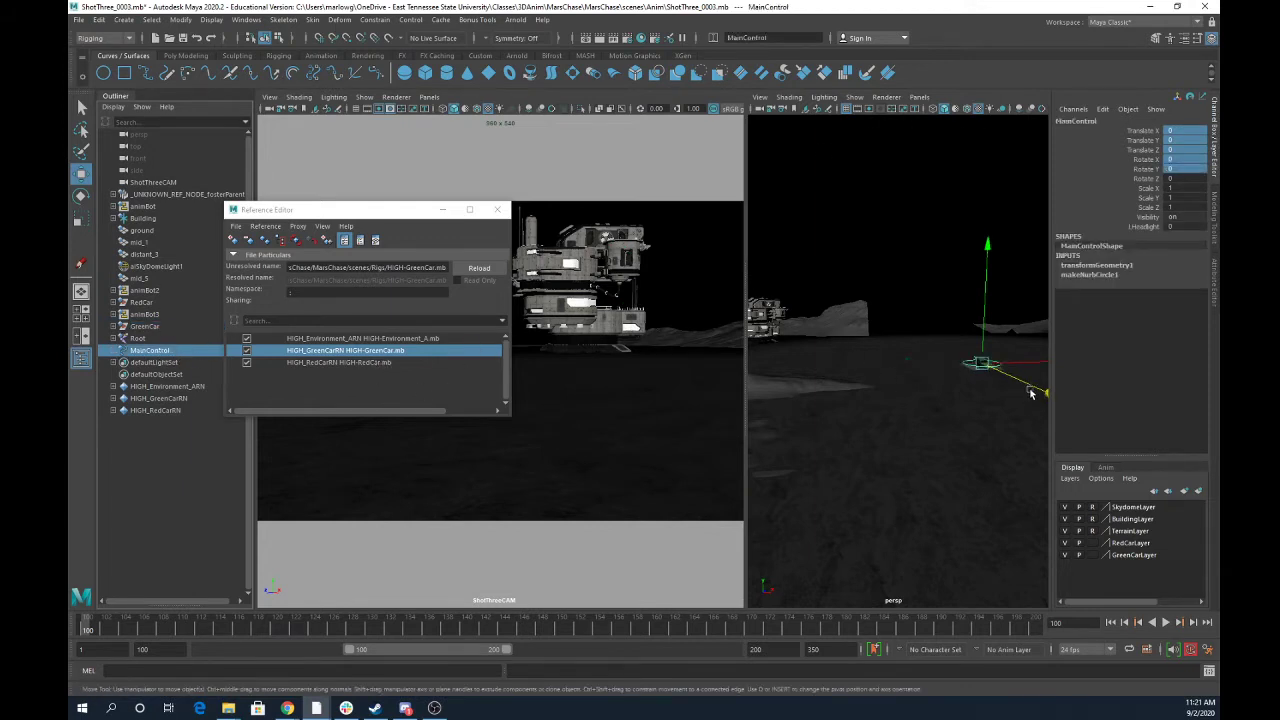
pyautogui.moveTo(1033, 390); pyautogui.dragTo(918, 366)
pyautogui.hotkey('ctrl', 'z')
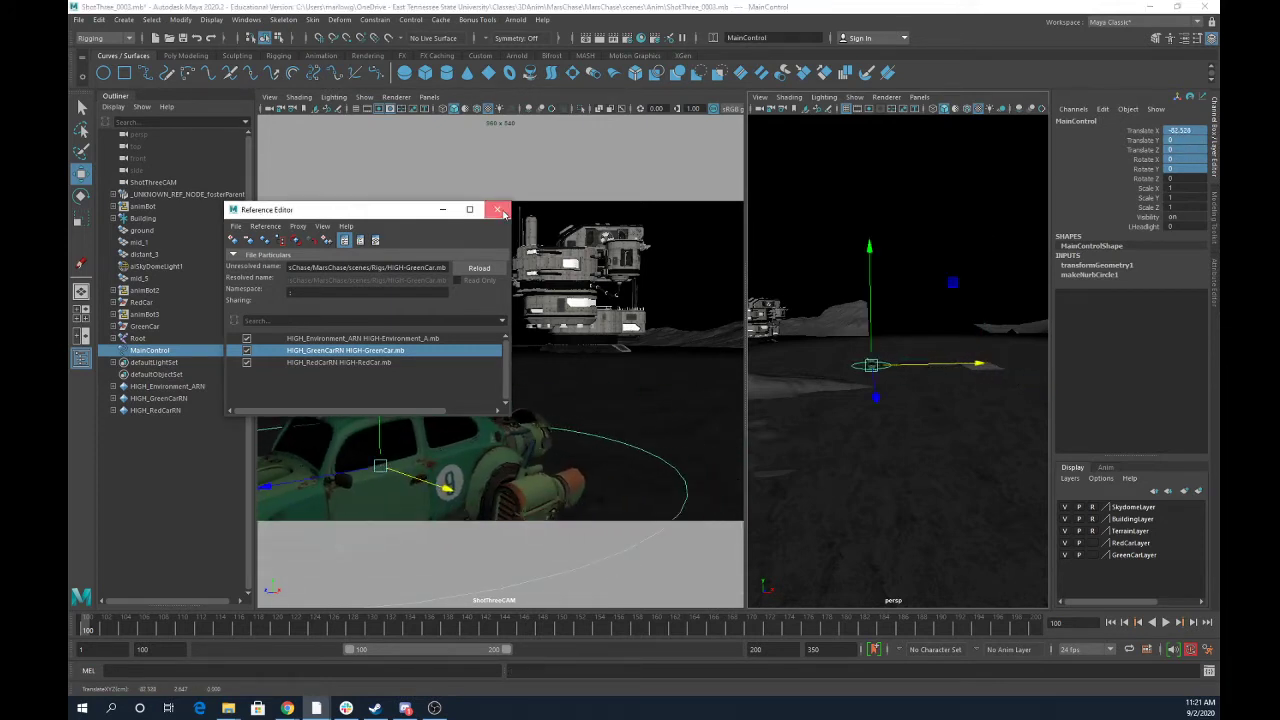
pyautogui.click(497, 209)
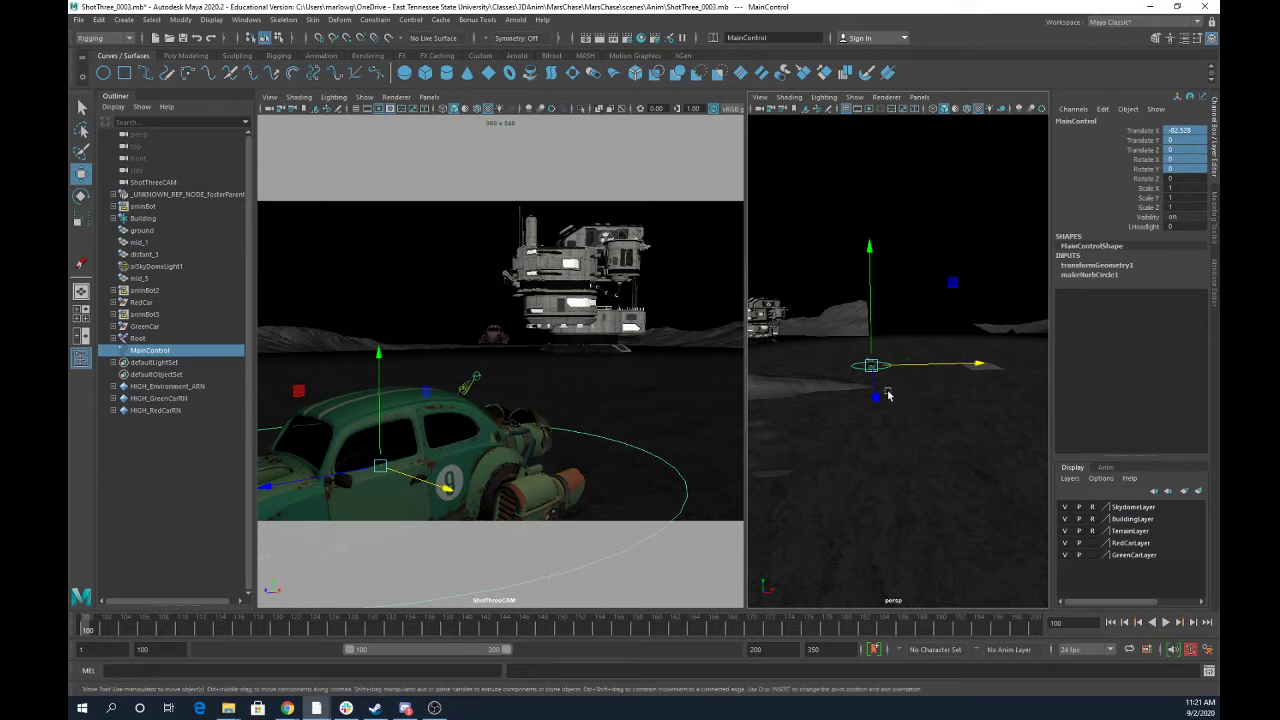
# Rotate MainControl about 52 degrees around Y so the green car faces ShotThreeCAM.
pyautogui.keyDown('alt'); pyautogui.moveTo(935, 410); pyautogui.dragTo(811, 418); pyautogui.keyUp('alt')
pyautogui.press('e')
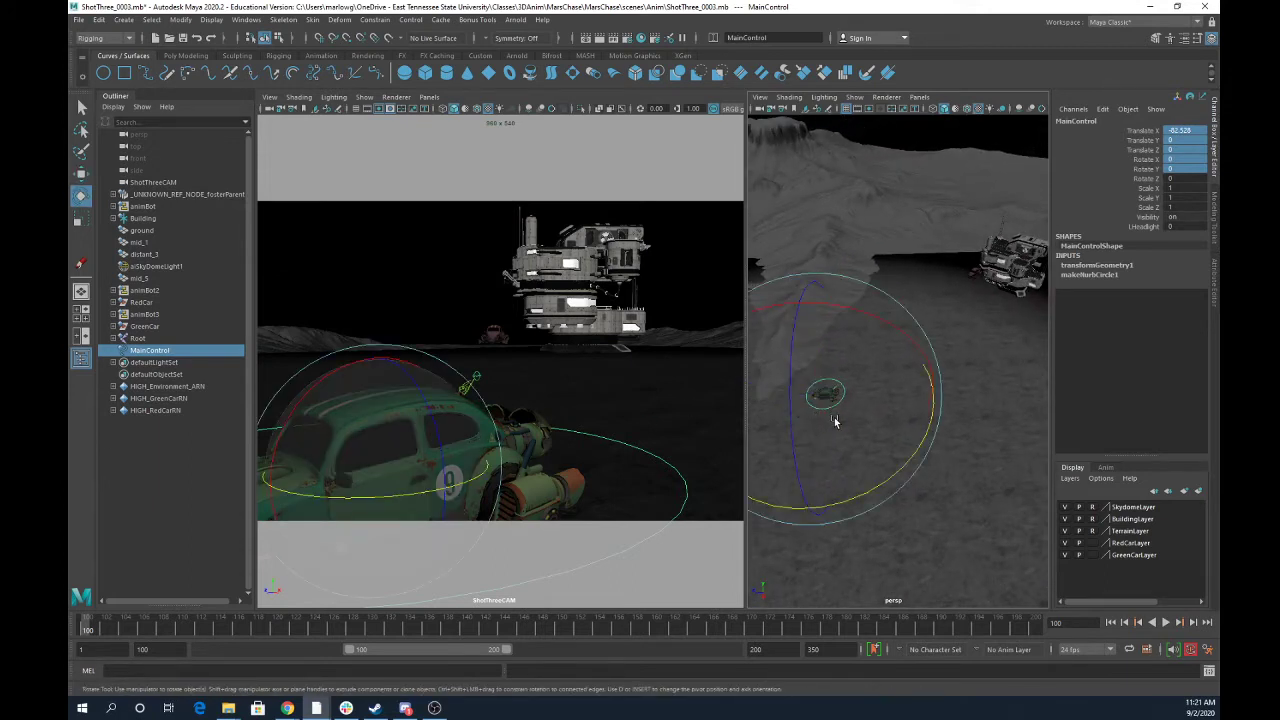
pyautogui.moveTo(874, 492); pyautogui.dragTo(923, 371)
pyautogui.press('w')
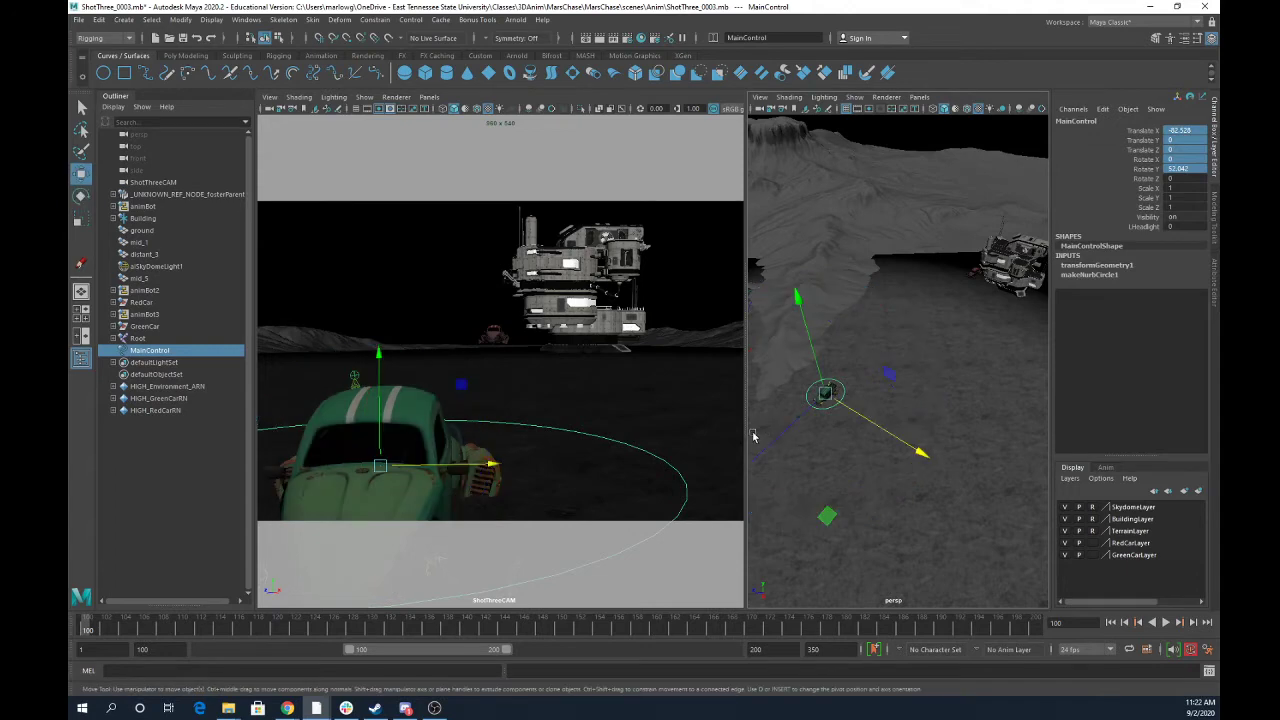
# Move MainControl back beside the distant building and the red car, and key it at frames 100 and 200.
pyautogui.moveTo(766, 448); pyautogui.dragTo(942, 294)
pyautogui.moveTo(1025, 295); pyautogui.dragTo(1043, 300)
pyautogui.moveTo(988, 263); pyautogui.dragTo(980, 250)
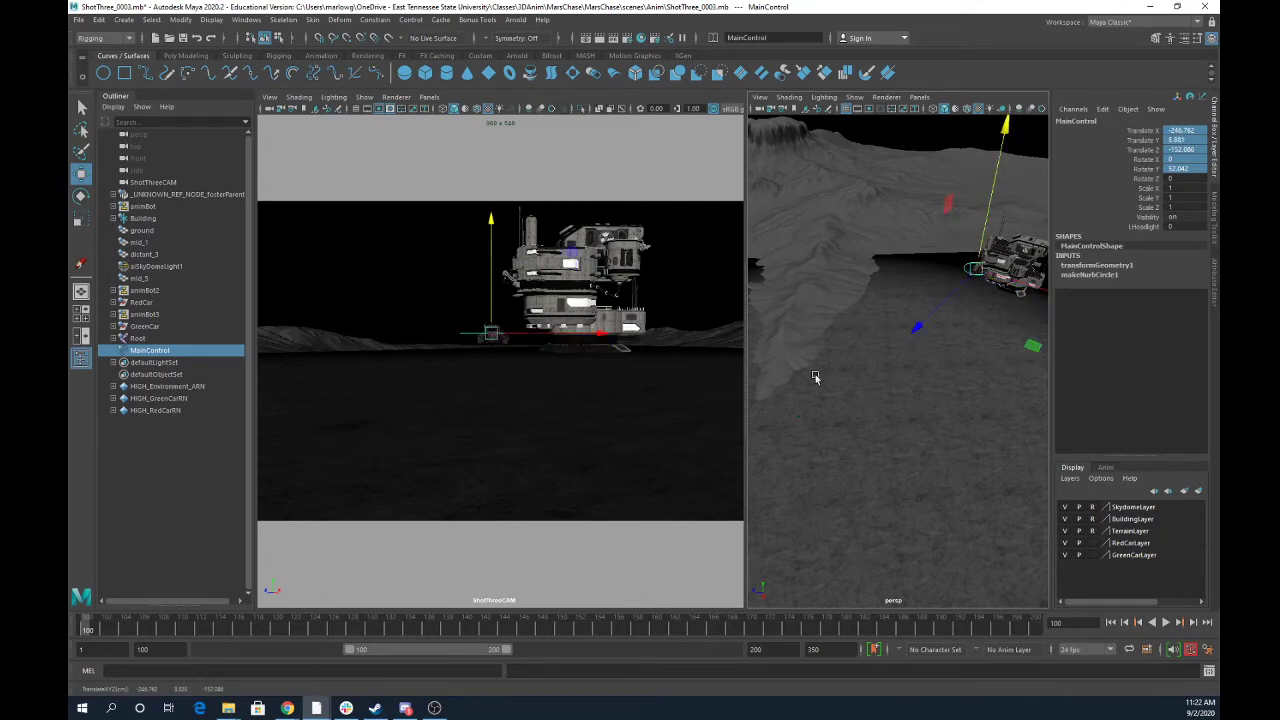
pyautogui.hotkey('alt', 'v')
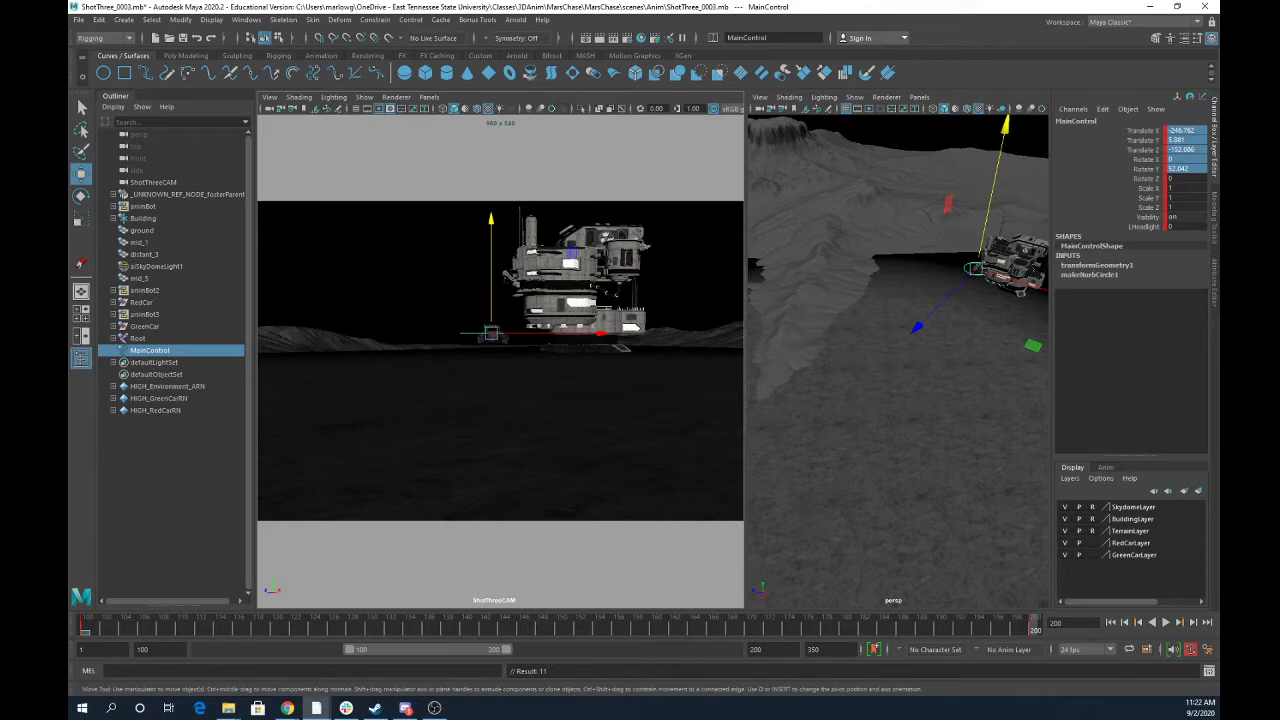
# Move MainControl forward past ShotThreeCAM at frame 200, key it, and play back the green car's drive.
pyautogui.click(90, 629)
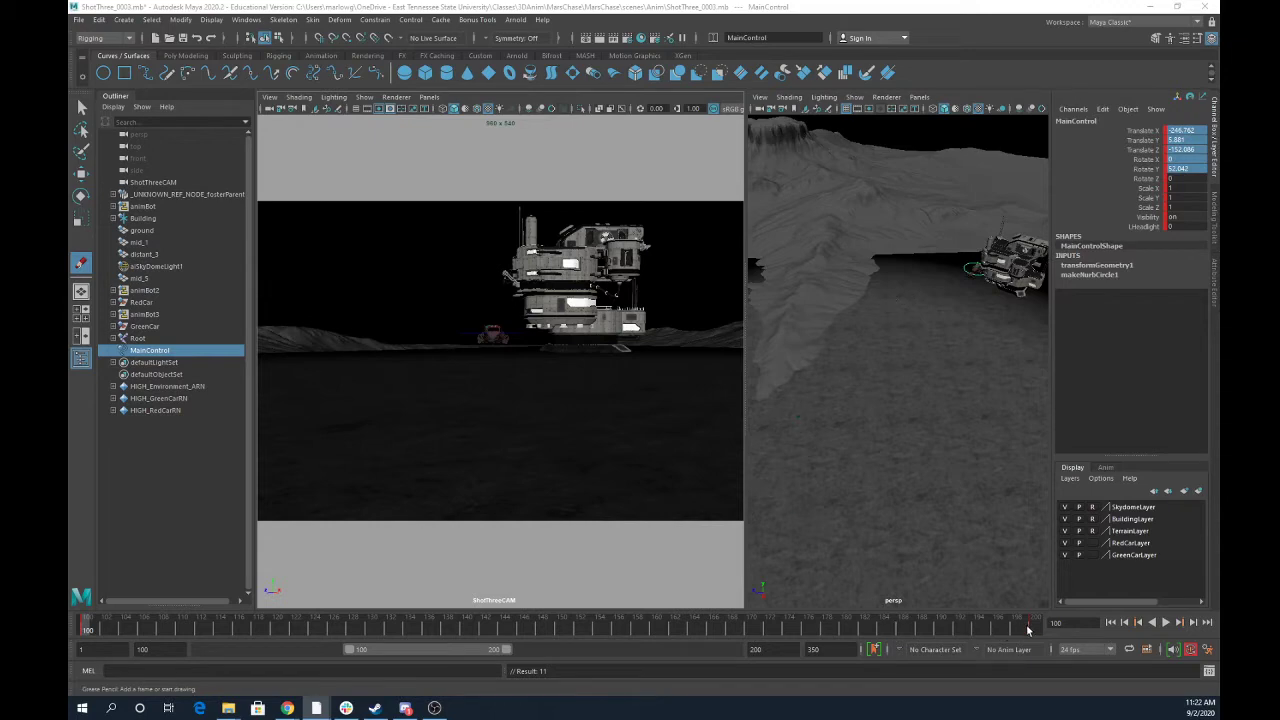
pyautogui.click(1036, 631)
pyautogui.press('w')
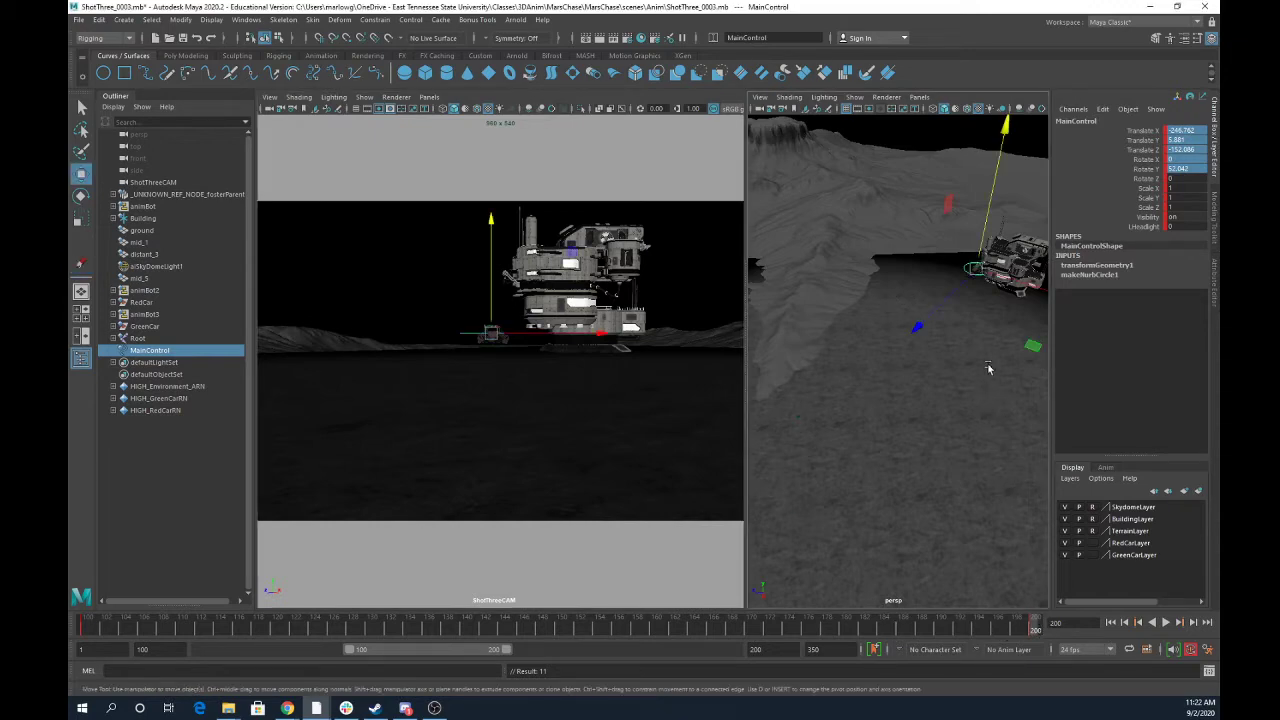
pyautogui.moveTo(930, 312)
pyautogui.mouseDown()
pyautogui.moveTo(797, 422)
pyautogui.moveTo(575, 540)
pyautogui.mouseUp()
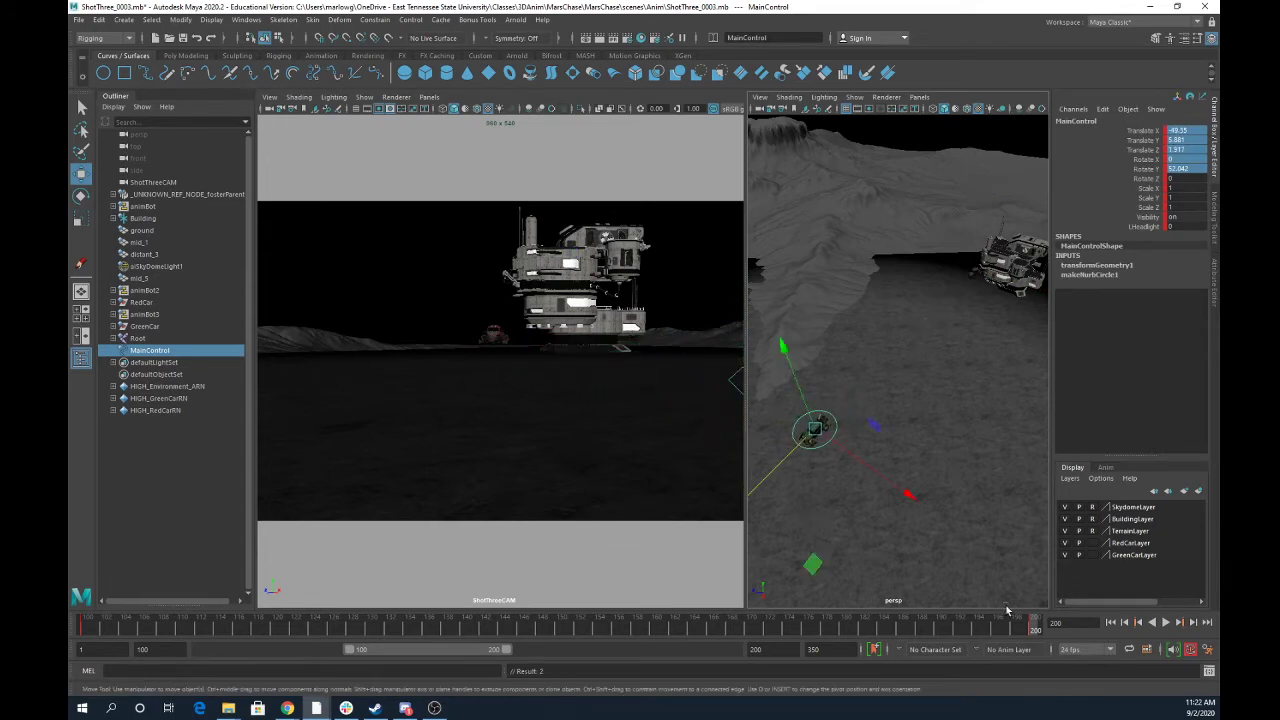
pyautogui.hotkey('alt', 'v')
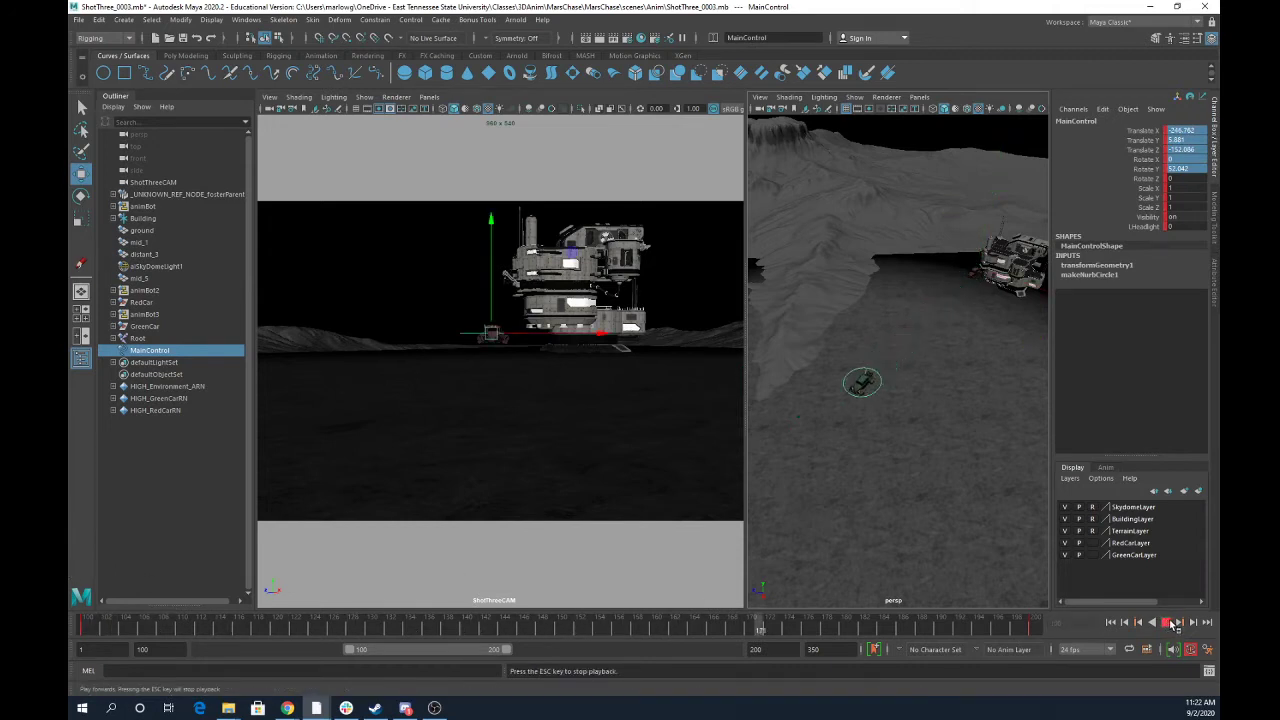
pyautogui.click(1175, 622)
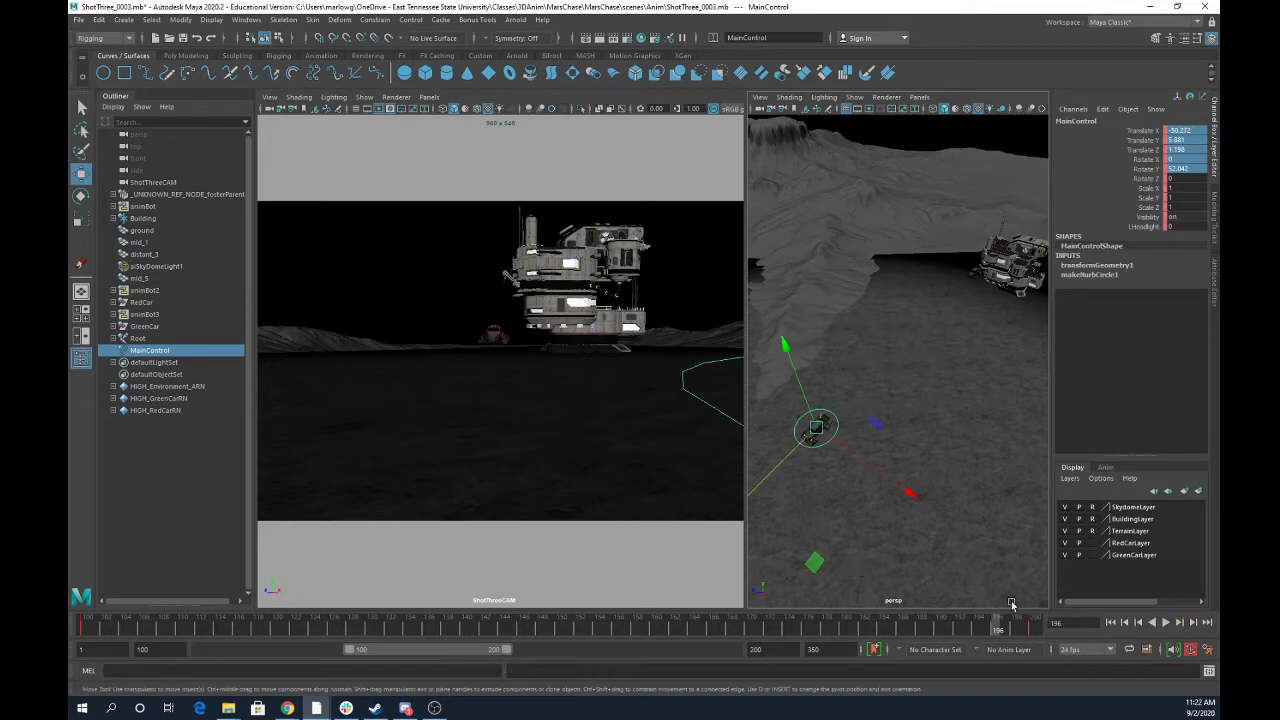
# Move MainControl's end key from frame 200 to frame 170, and give its animation curves linear tangents in the Graph Editor.
pyautogui.click(1034, 626)
pyautogui.moveTo(1036, 627); pyautogui.dragTo(750, 627)
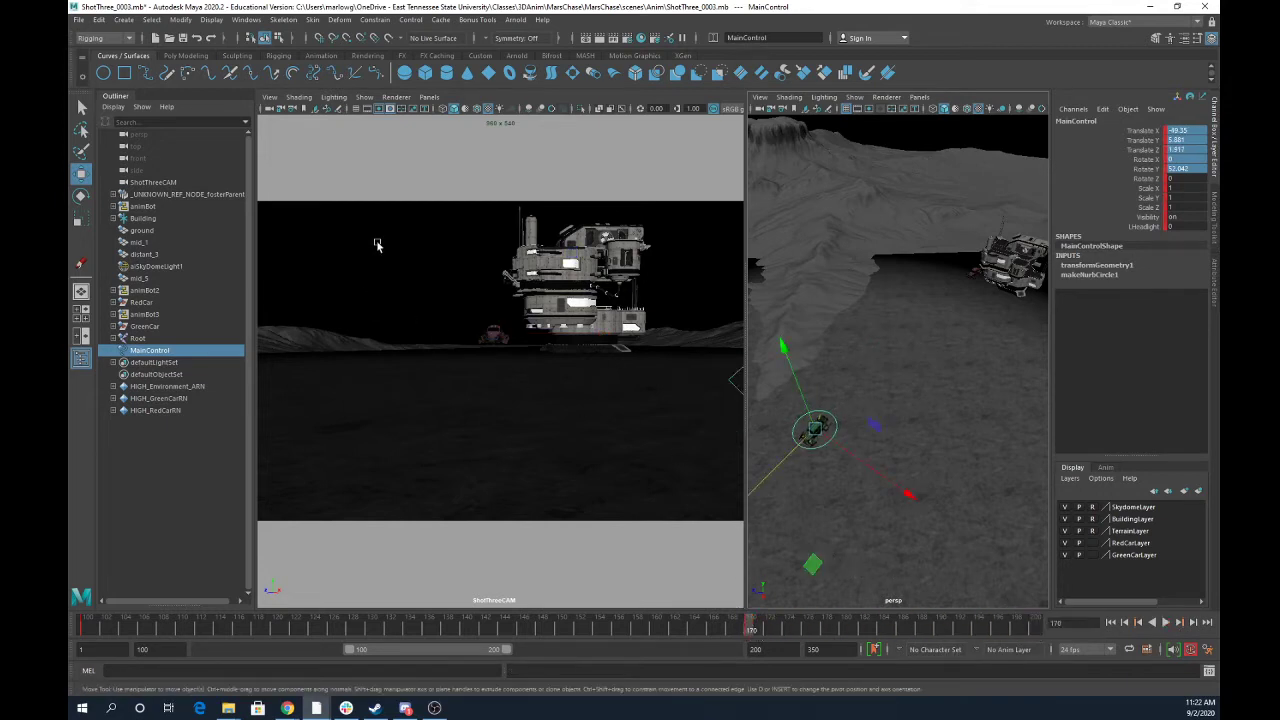
pyautogui.click(245, 20)
pyautogui.moveTo(300, 63)
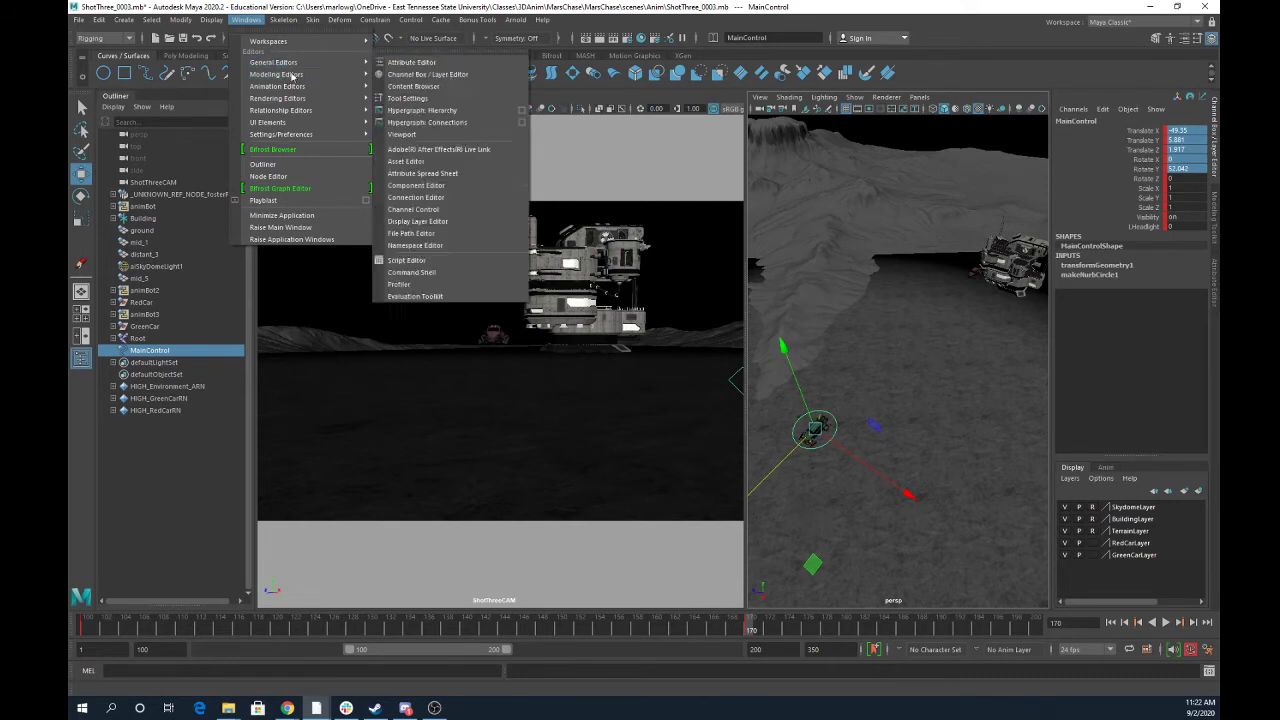
pyautogui.moveTo(293, 90)
pyautogui.click(394, 88)
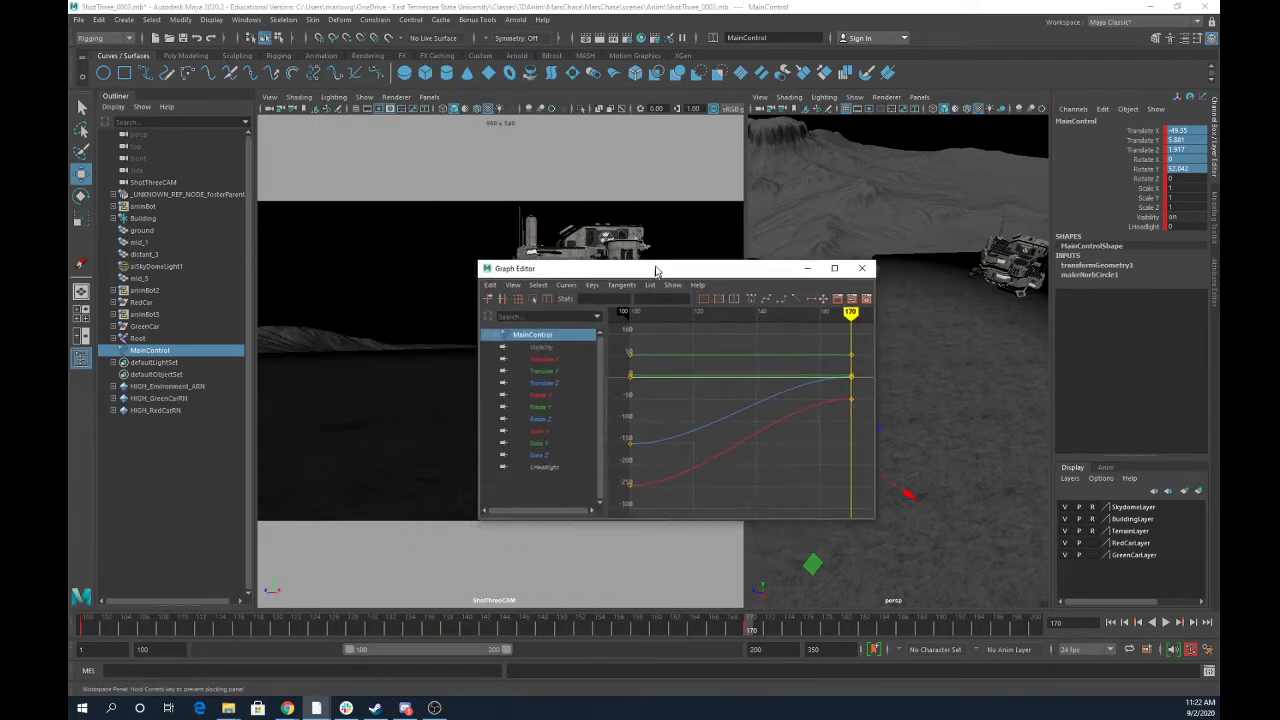
pyautogui.moveTo(656, 270); pyautogui.dragTo(626, 255)
pyautogui.moveTo(593, 333); pyautogui.dragTo(823, 491)
pyautogui.click(766, 284)
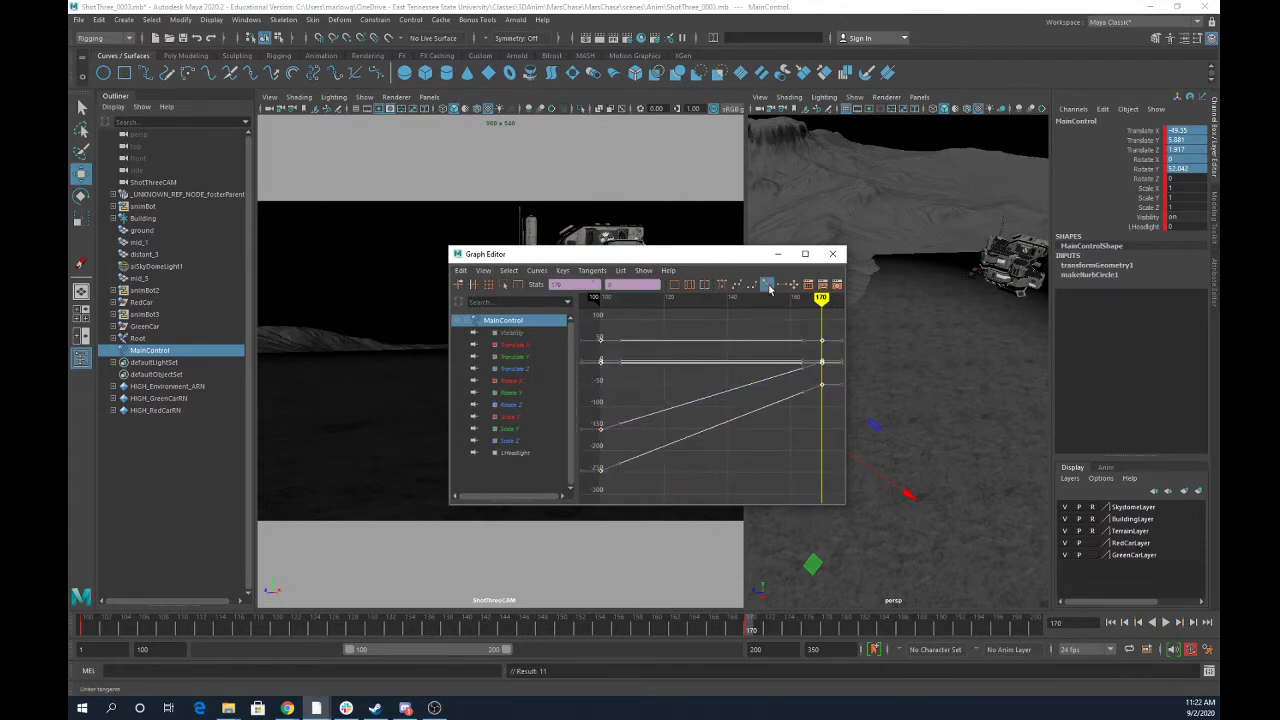
pyautogui.click(834, 254)
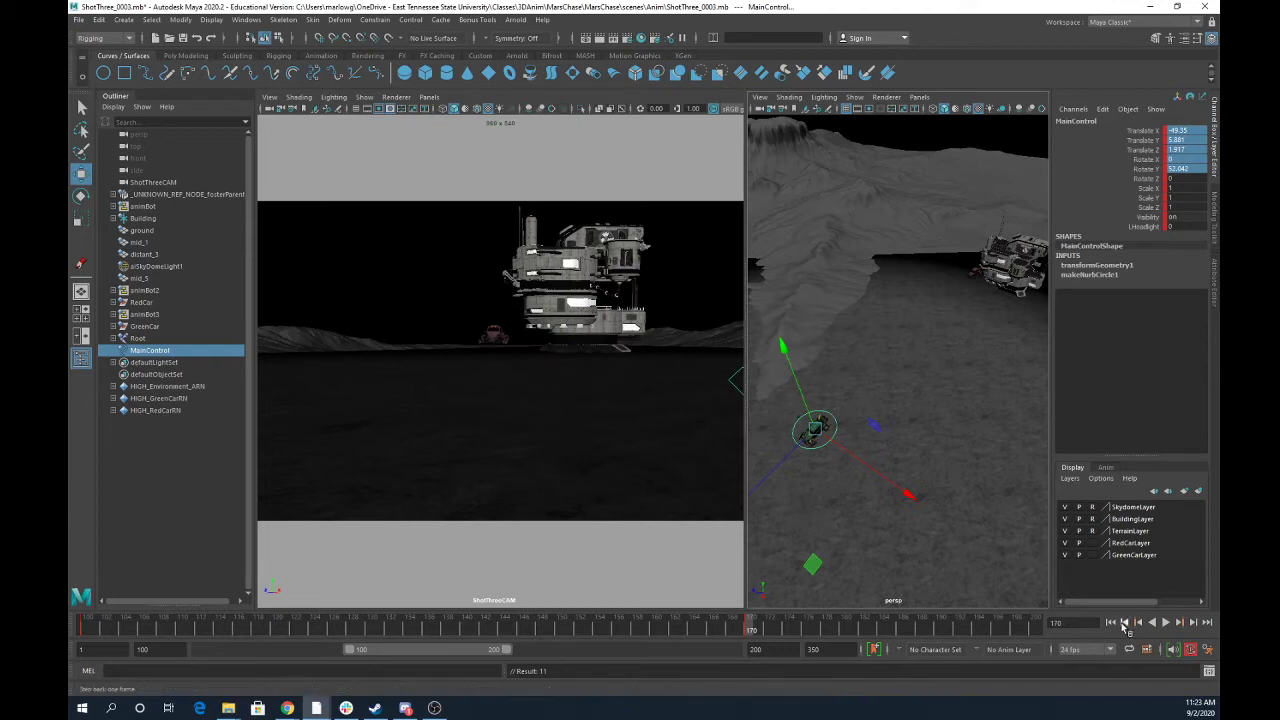
# Play the green car's drive from the first frame, and scrub to frame 134 to compare both views.
pyautogui.click(1110, 622)
pyautogui.click(1166, 622)
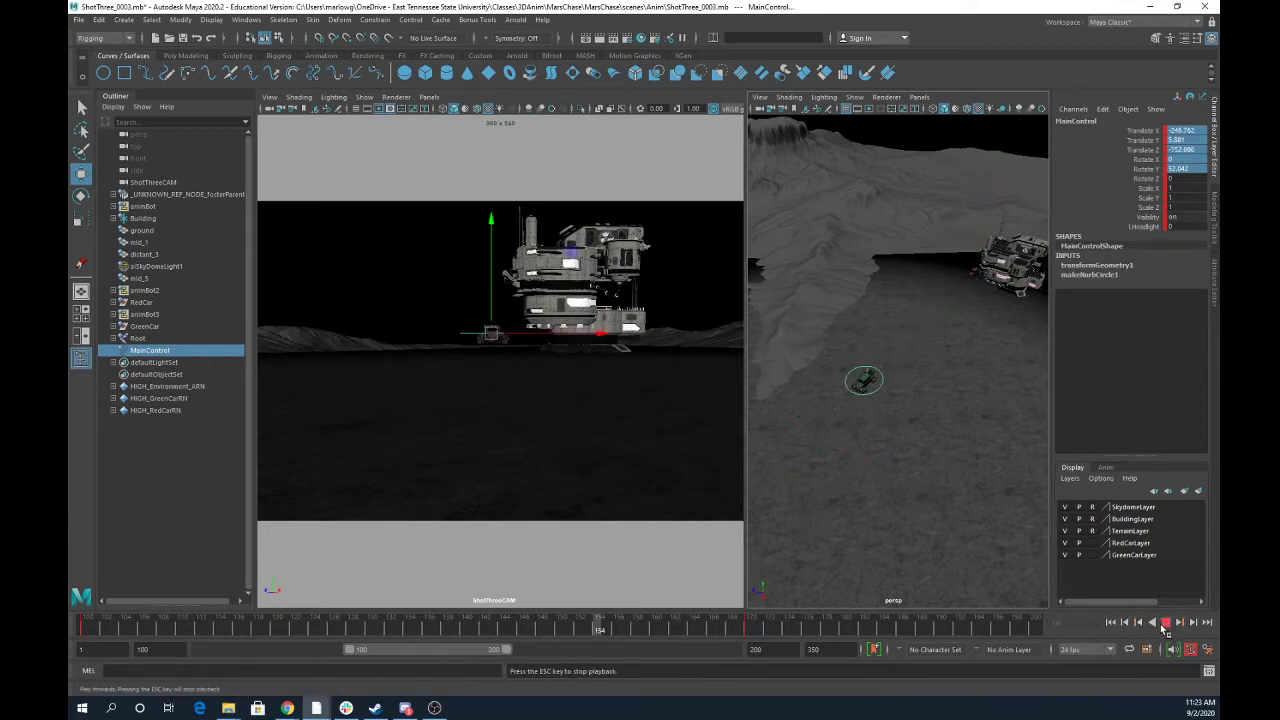
pyautogui.click(1167, 624)
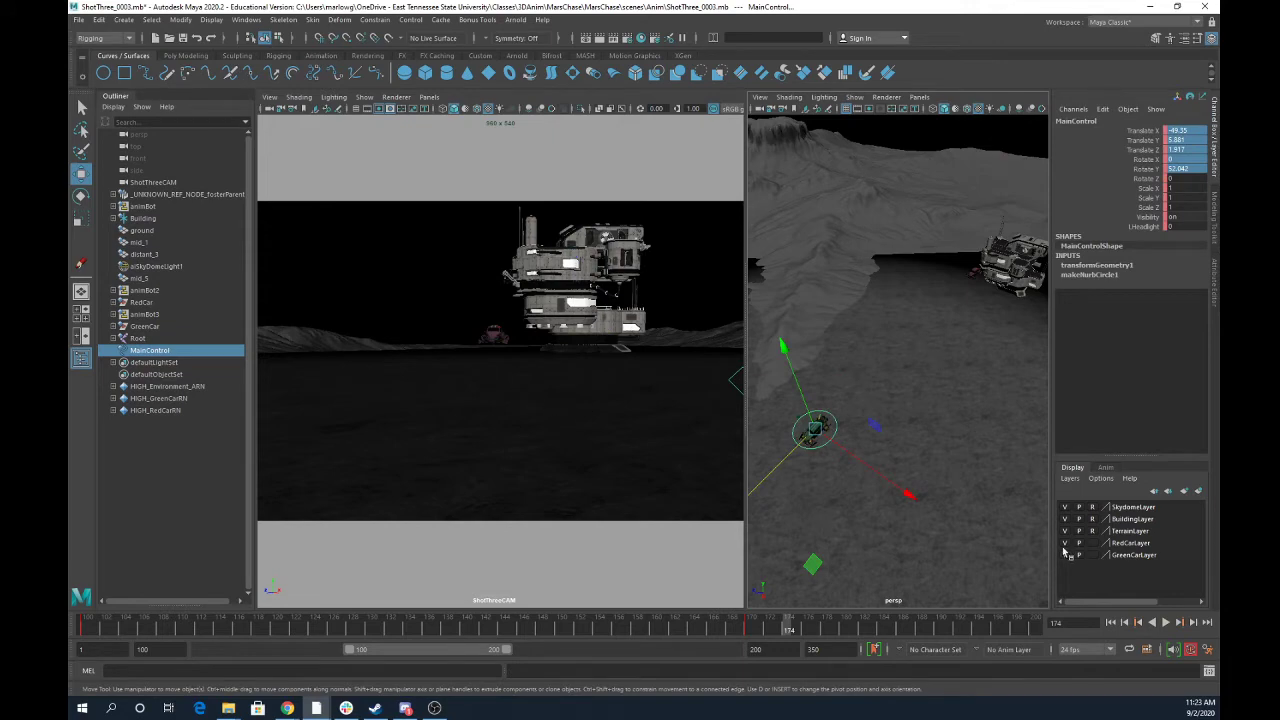
pyautogui.moveTo(733, 625); pyautogui.dragTo(407, 610)
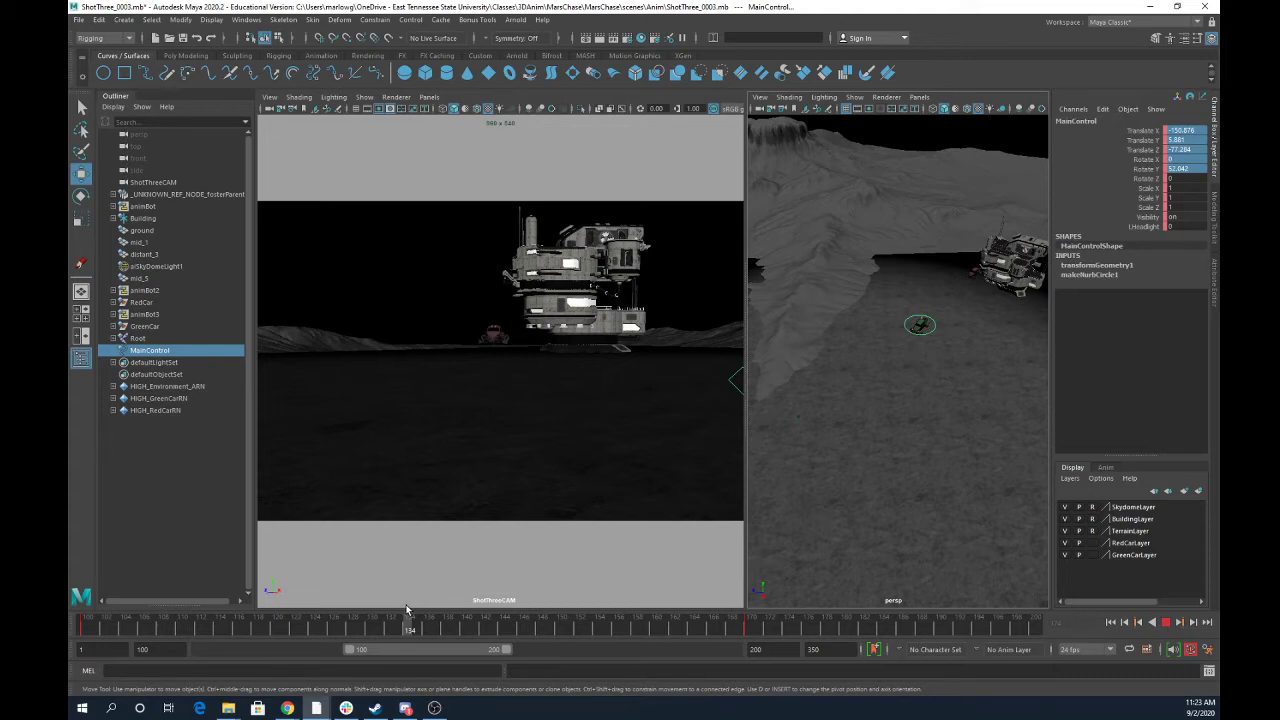
pyautogui.moveTo(407, 610); pyautogui.dragTo(407, 610)
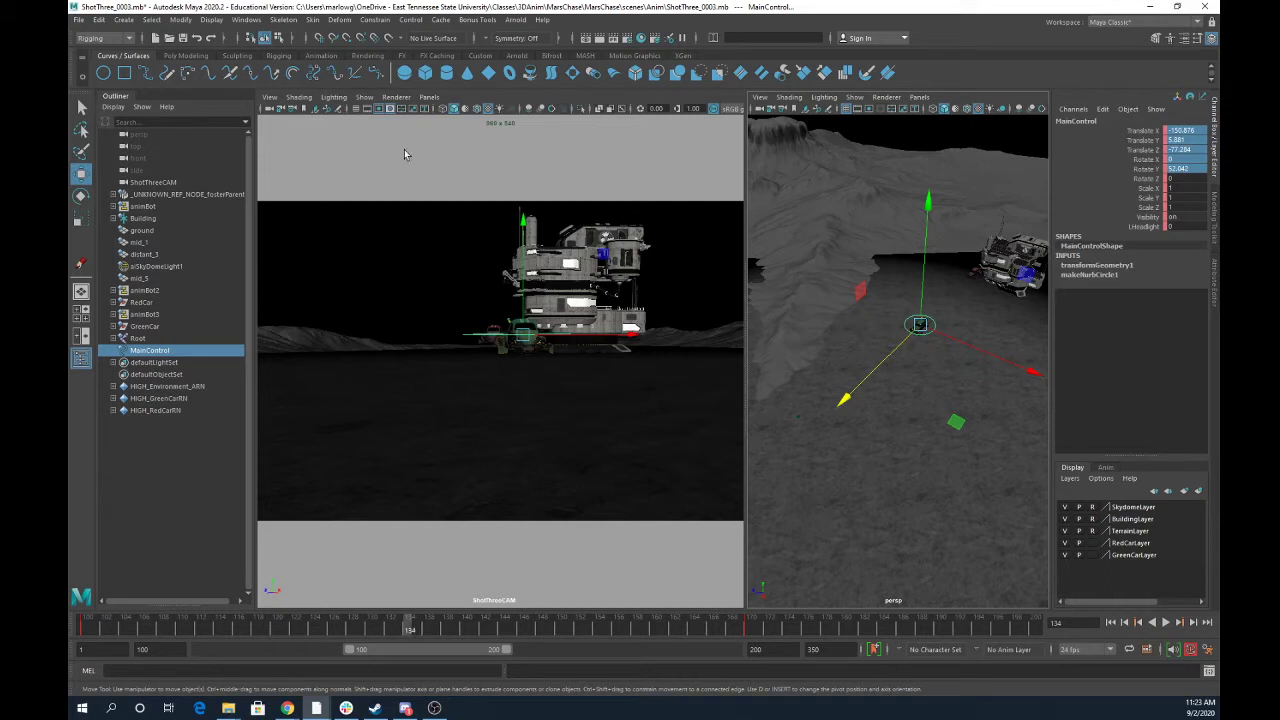
# Set the Time Slider playback preference to update all views, and save the preferences.
pyautogui.click(248, 20)
pyautogui.moveTo(300, 136)
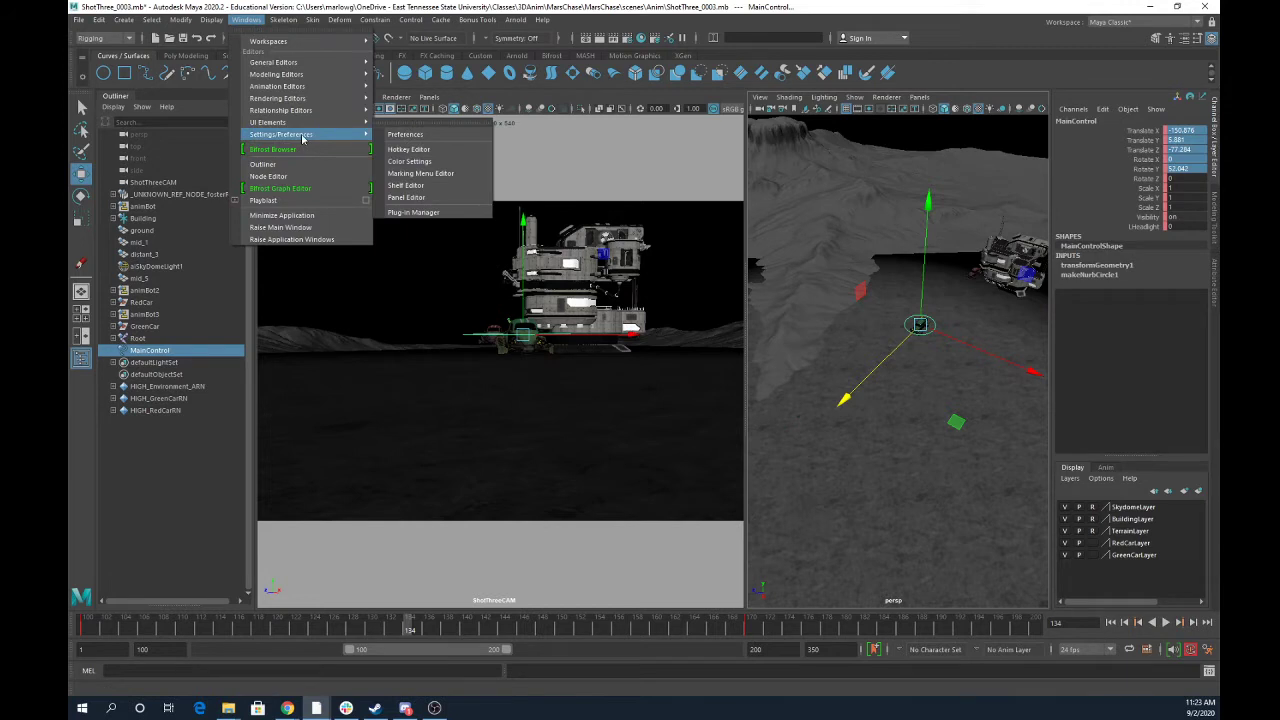
pyautogui.click(405, 134)
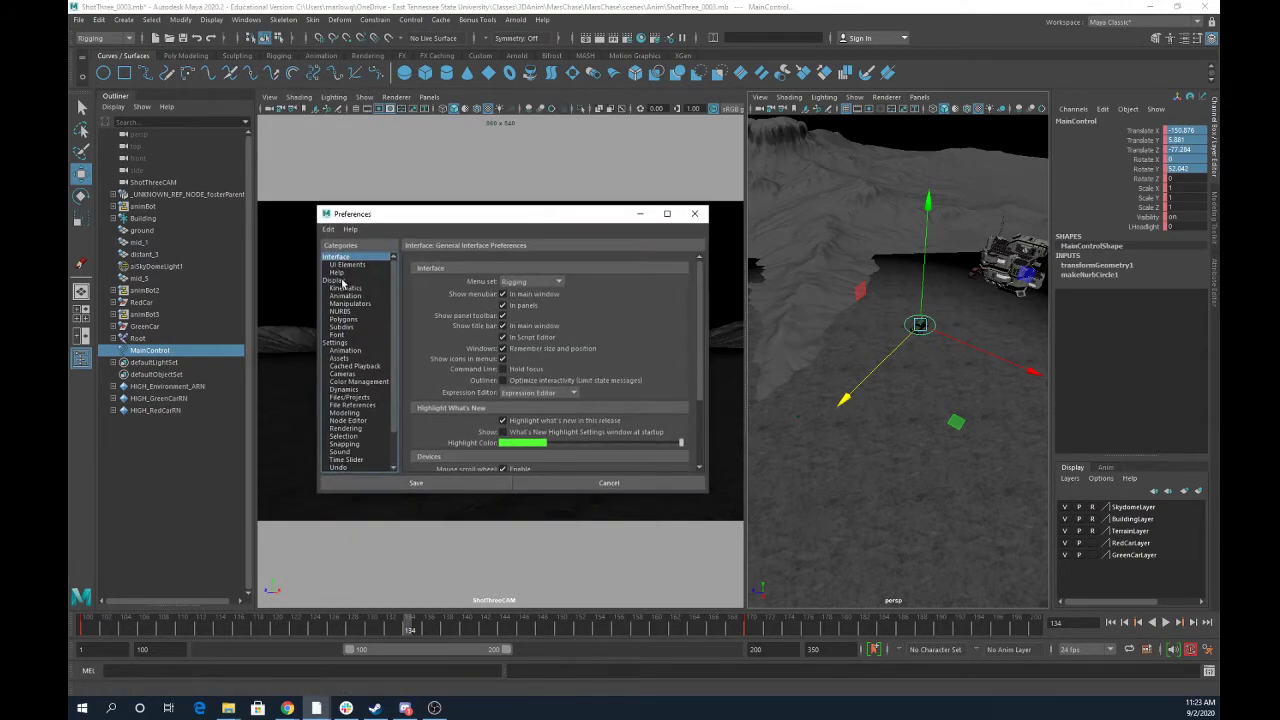
pyautogui.click(338, 280)
pyautogui.scroll(-1, 559, 437)
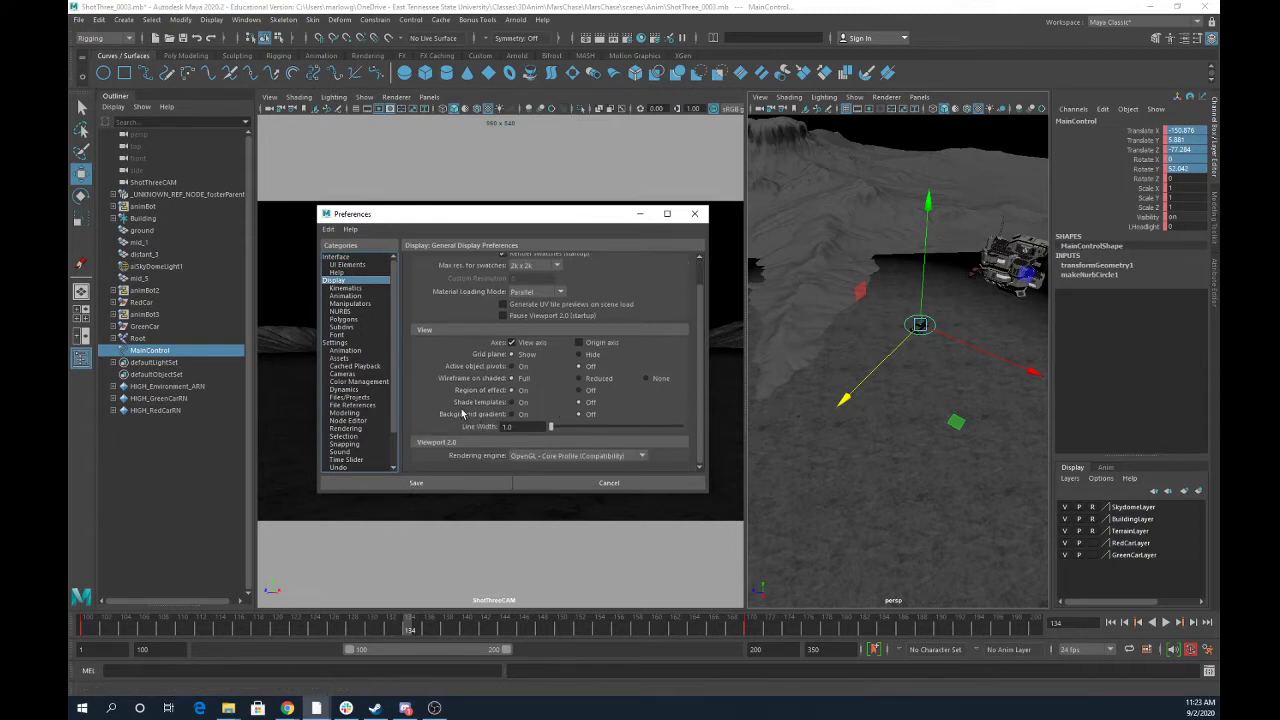
pyautogui.click(342, 351)
pyautogui.click(342, 343)
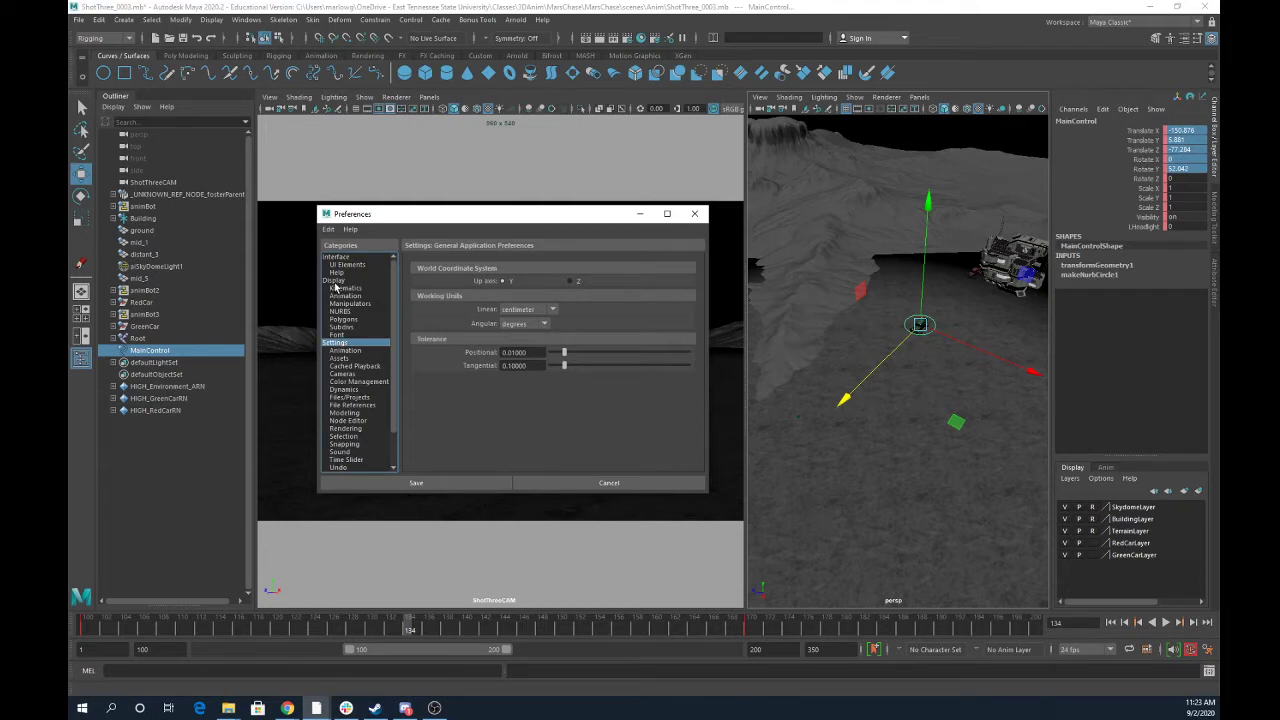
pyautogui.click(348, 460)
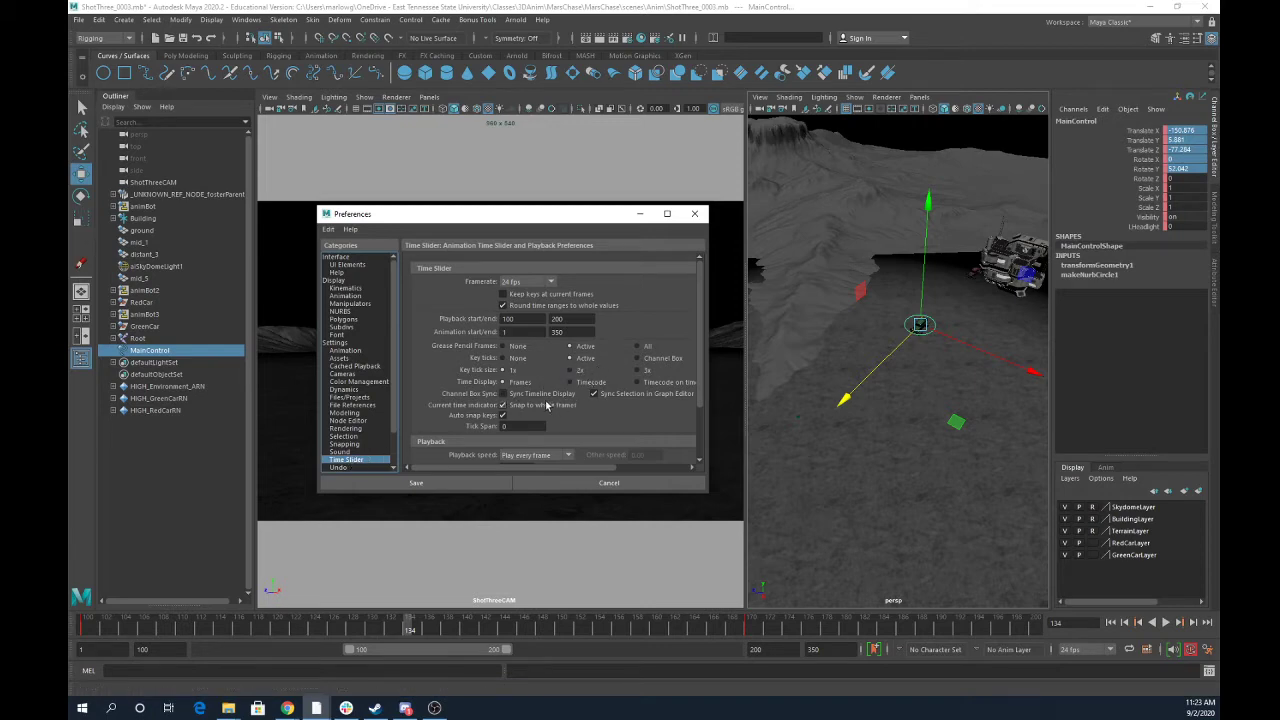
pyautogui.scroll(-3, 519, 405)
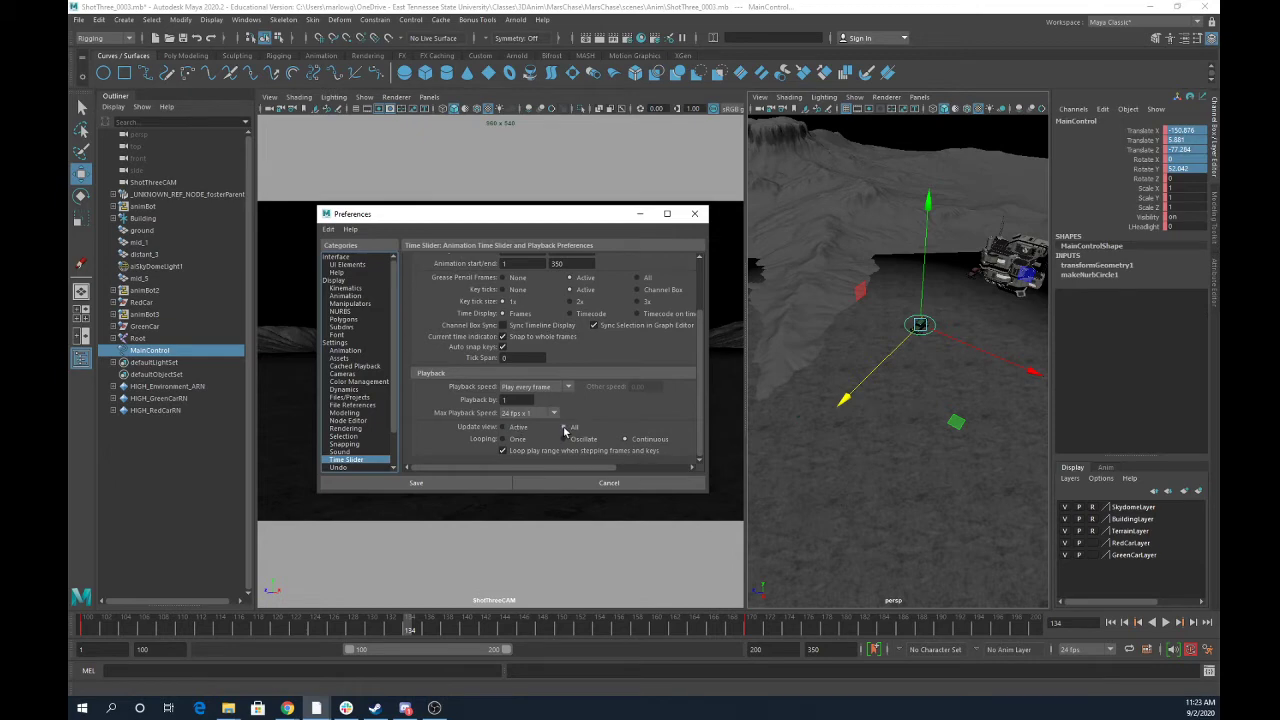
pyautogui.click(444, 483)
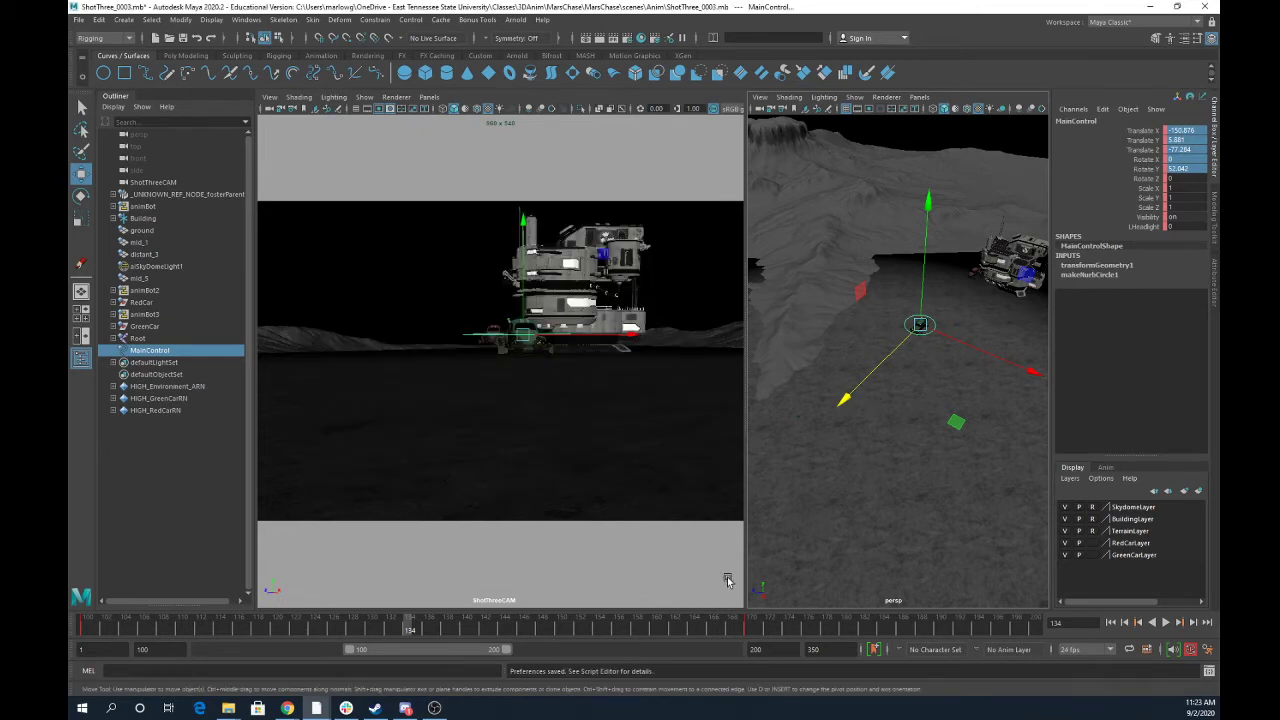
# Reframe ShotThreeCAM at frame 170 on the side of the passing green car, with the red car and building behind it.
pyautogui.hotkey('alt', 'v')
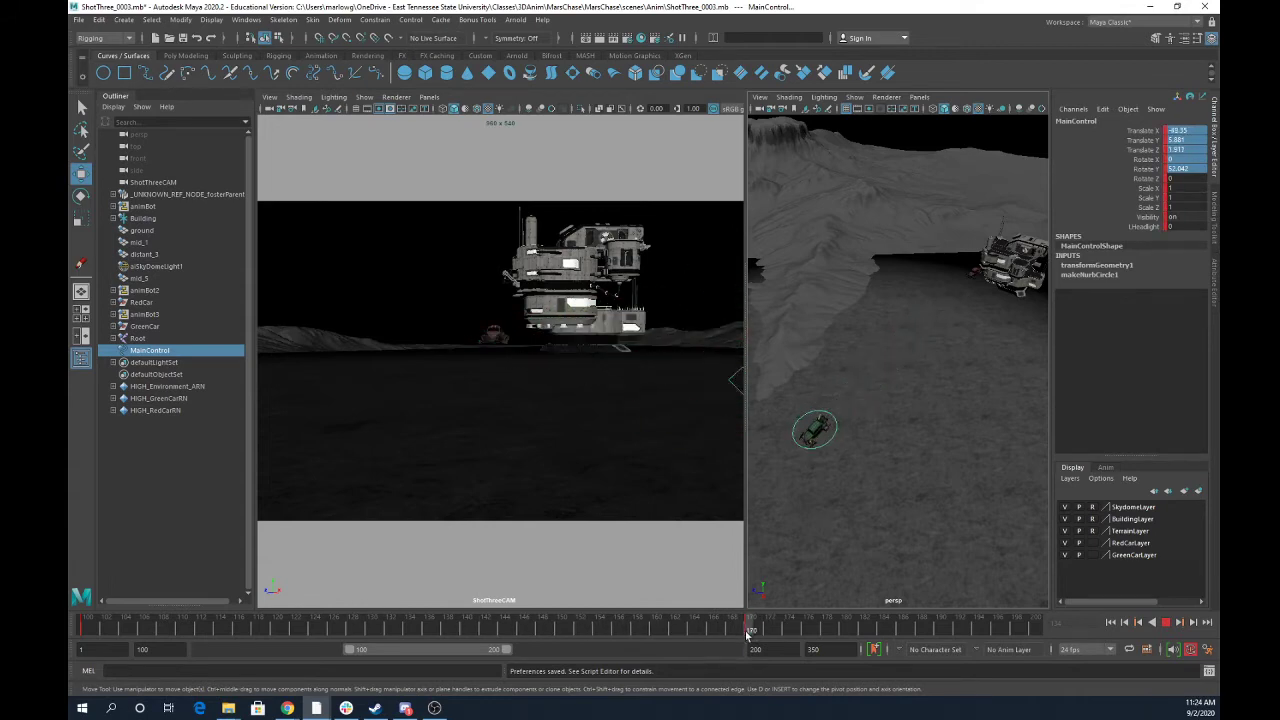
pyautogui.hotkey('alt', 'v')
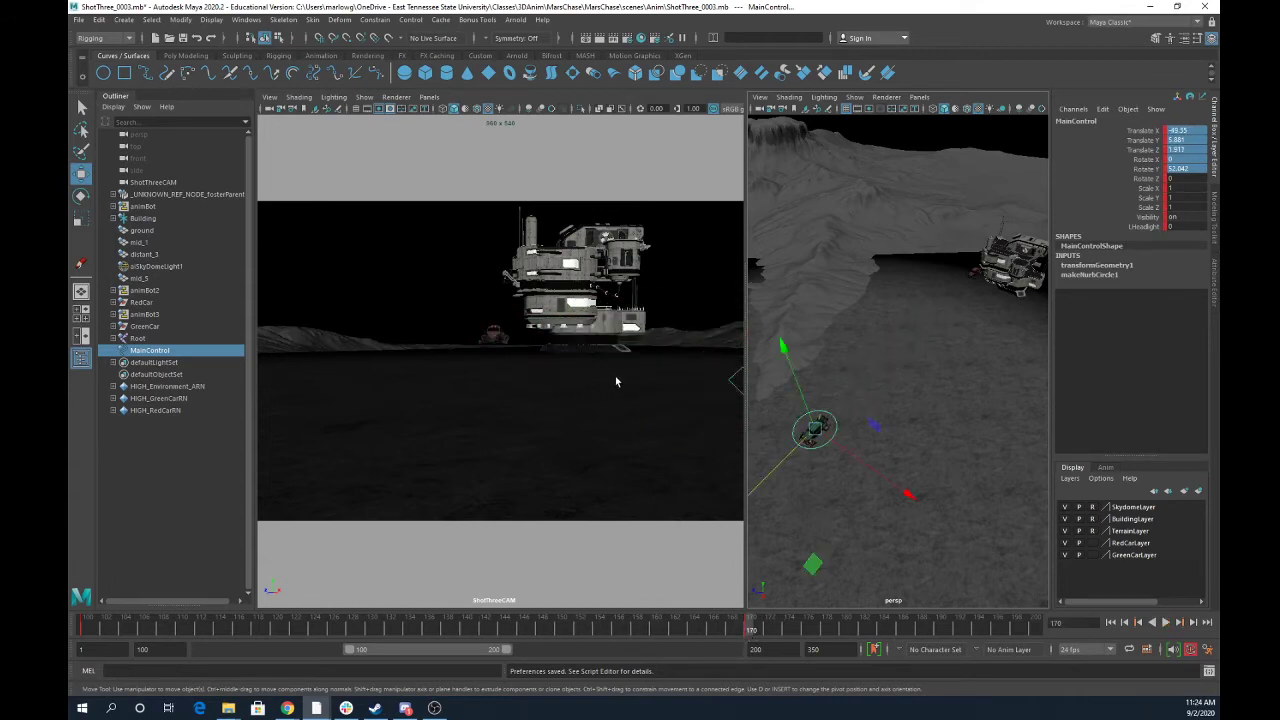
pyautogui.keyDown('alt'); pyautogui.moveTo(616, 360); pyautogui.dragTo(423, 357); pyautogui.keyUp('alt')
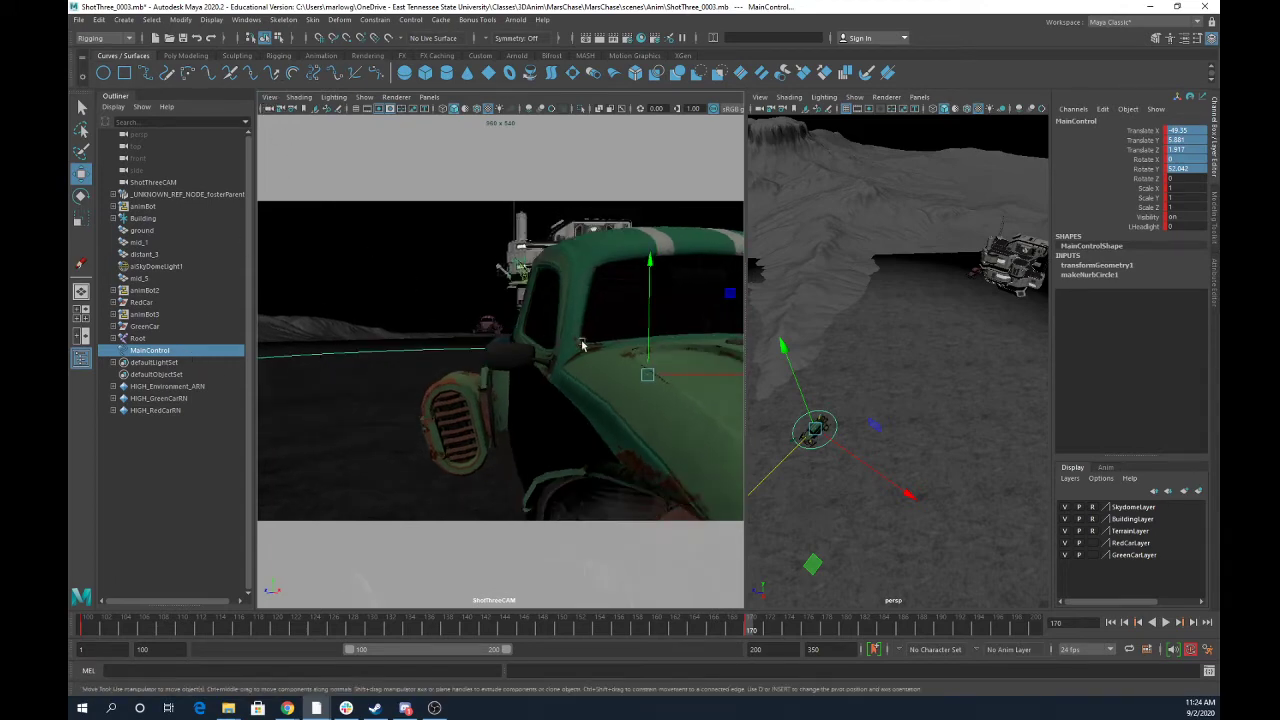
pyautogui.keyDown('alt'); pyautogui.moveTo(581, 343); pyautogui.dragTo(593, 339); pyautogui.keyUp('alt')
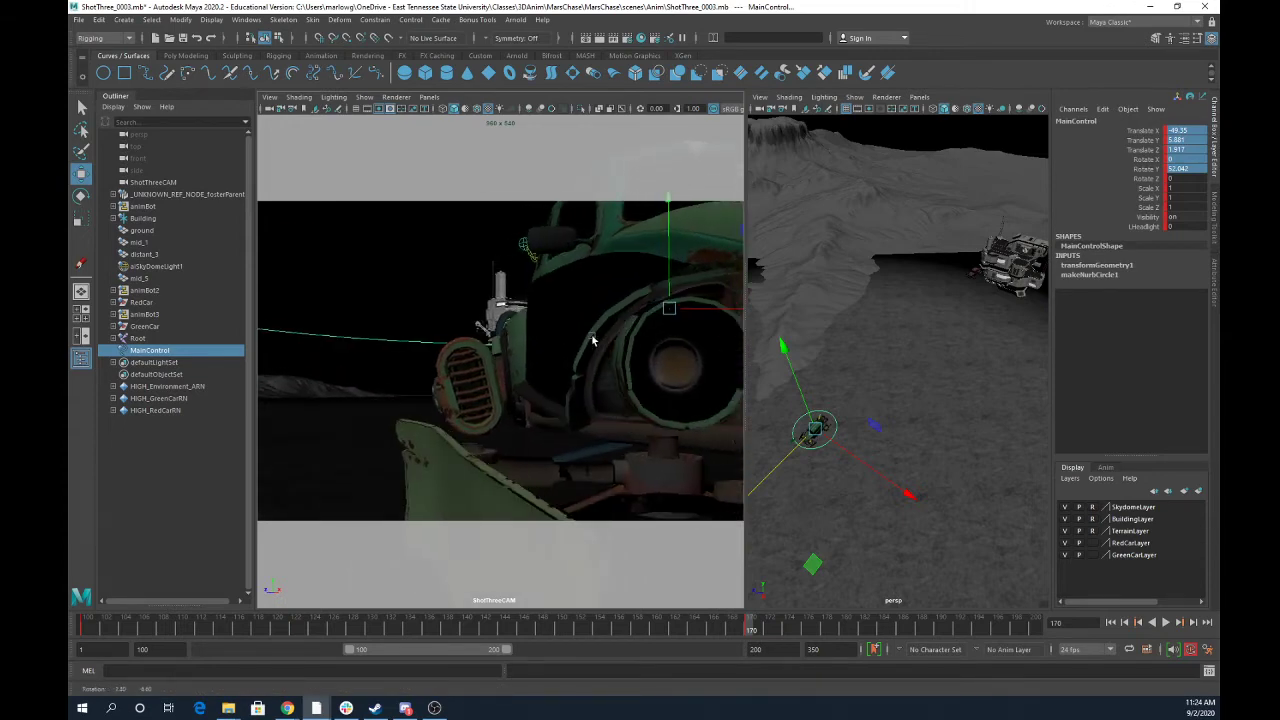
pyautogui.keyDown('alt'); pyautogui.moveTo(593, 339); pyautogui.dragTo(586, 394, button='middle'); pyautogui.keyUp('alt')
pyautogui.moveTo(585, 394)
pyautogui.keyDown('alt'); pyautogui.mouseDown()
pyautogui.moveTo(566, 400)
pyautogui.moveTo(567, 386)
pyautogui.moveTo(543, 434)
pyautogui.moveTo(546, 378)
pyautogui.moveTo(543, 404)
pyautogui.moveTo(558, 373)
pyautogui.moveTo(623, 391)
pyautogui.moveTo(607, 396)
pyautogui.mouseUp(); pyautogui.keyUp('alt')
pyautogui.keyDown('alt'); pyautogui.moveTo(607, 396); pyautogui.dragTo(597, 392, button='middle'); pyautogui.keyUp('alt')
pyautogui.keyDown('alt'); pyautogui.moveTo(621, 400); pyautogui.dragTo(597, 394, button='right'); pyautogui.keyUp('alt')
pyautogui.scroll(3, 598, 395)
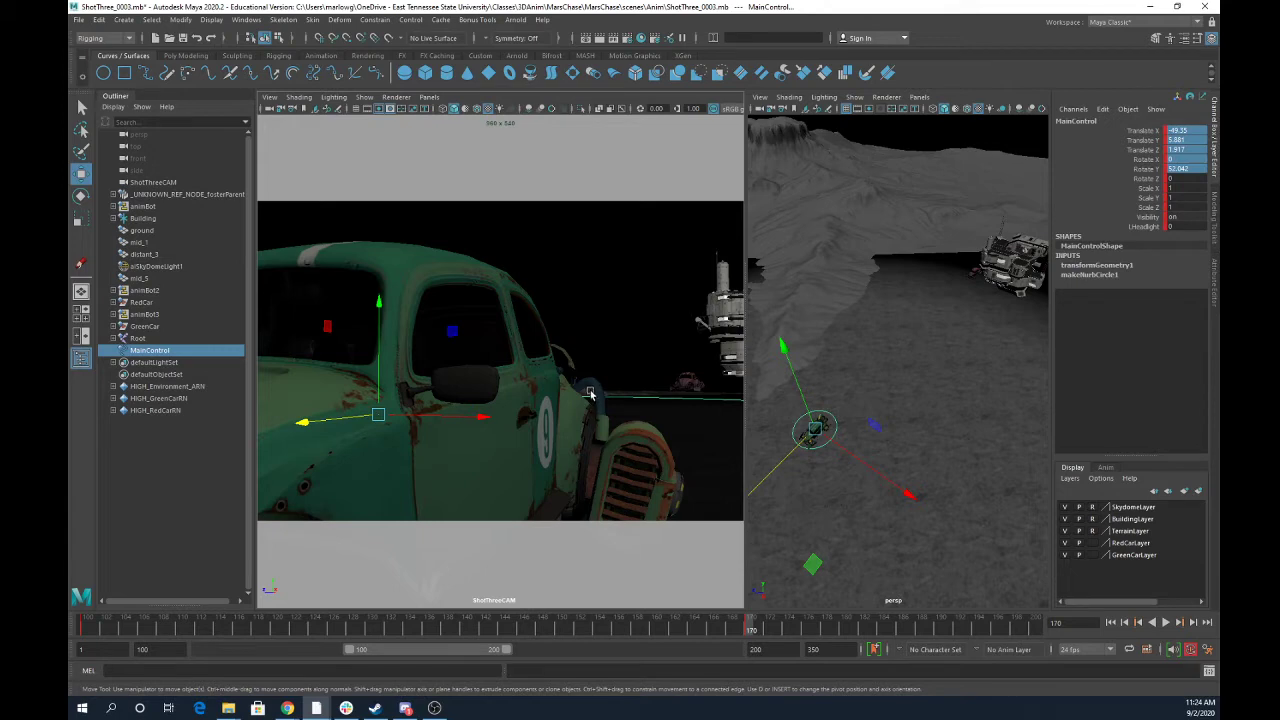
pyautogui.scroll(3, 584, 391)
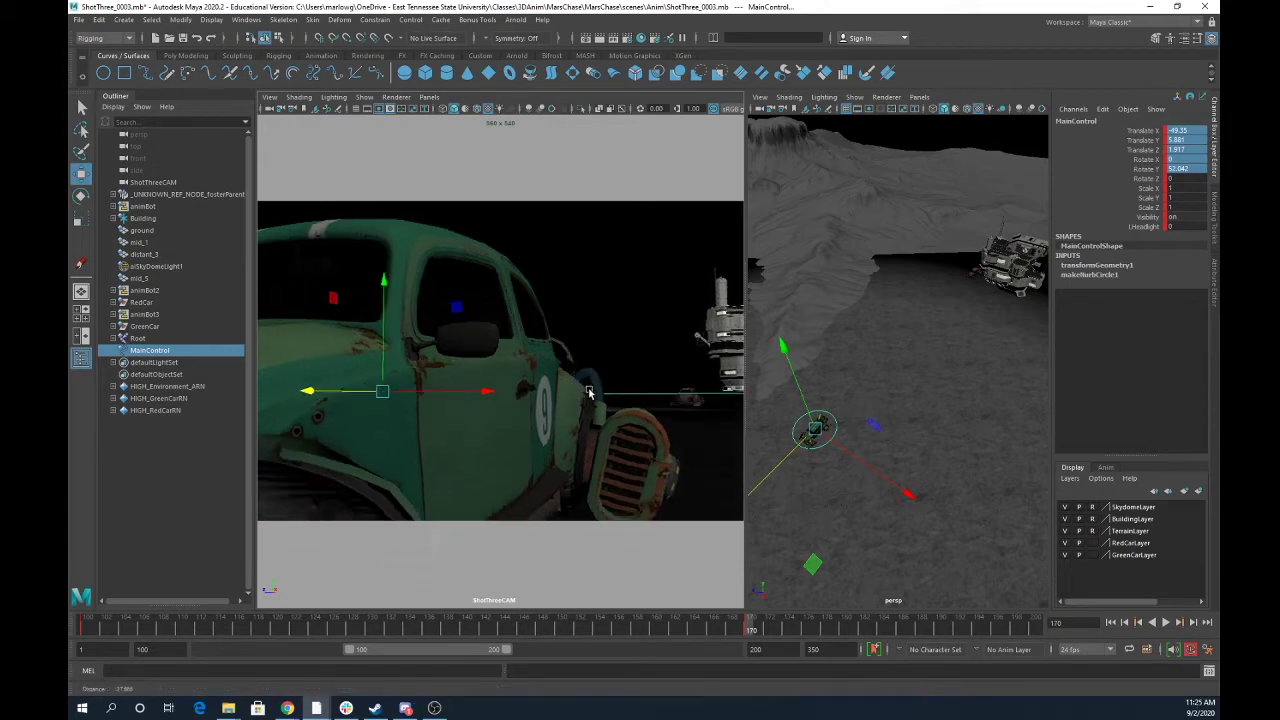
pyautogui.keyDown('alt'); pyautogui.moveTo(583, 392); pyautogui.dragTo(580, 376, button='middle'); pyautogui.keyUp('alt')
pyautogui.keyDown('alt'); pyautogui.moveTo(582, 377); pyautogui.dragTo(581, 377); pyautogui.keyUp('alt')
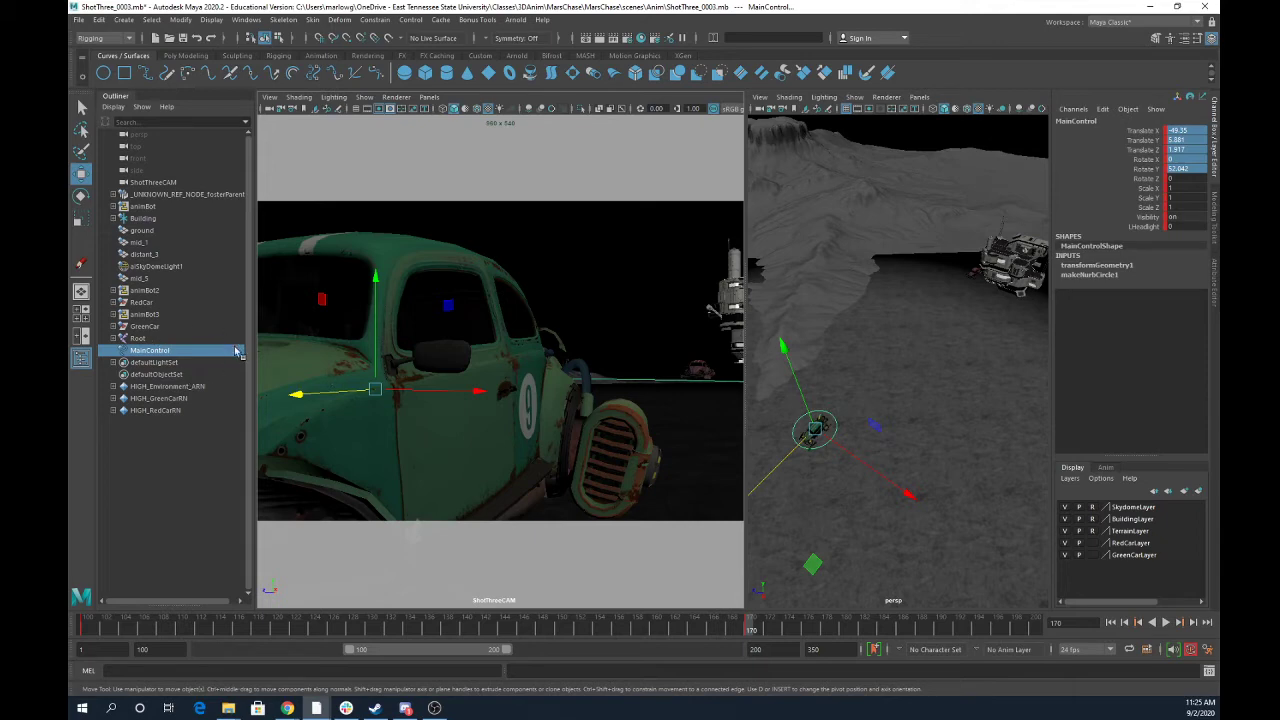
# Group ShotThreeCAM on its own and name the group CamGRP.
pyautogui.click(160, 183)
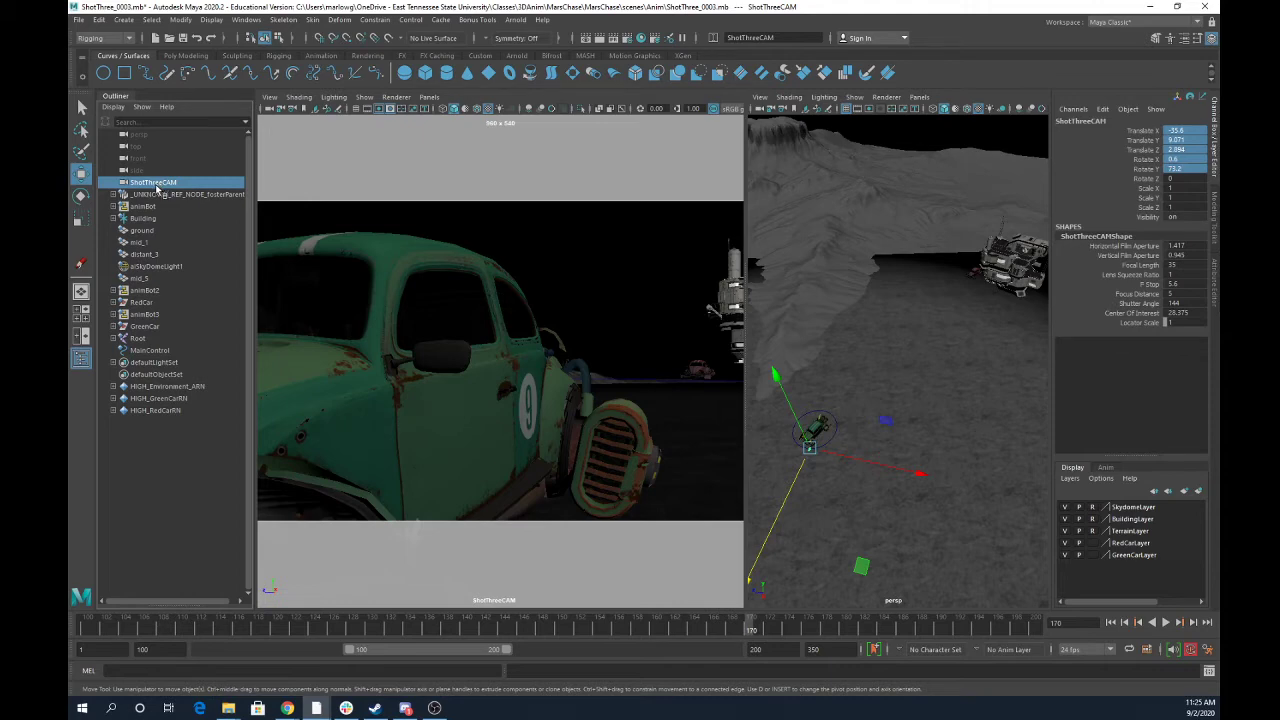
pyautogui.hotkey('ctrl', 'g')
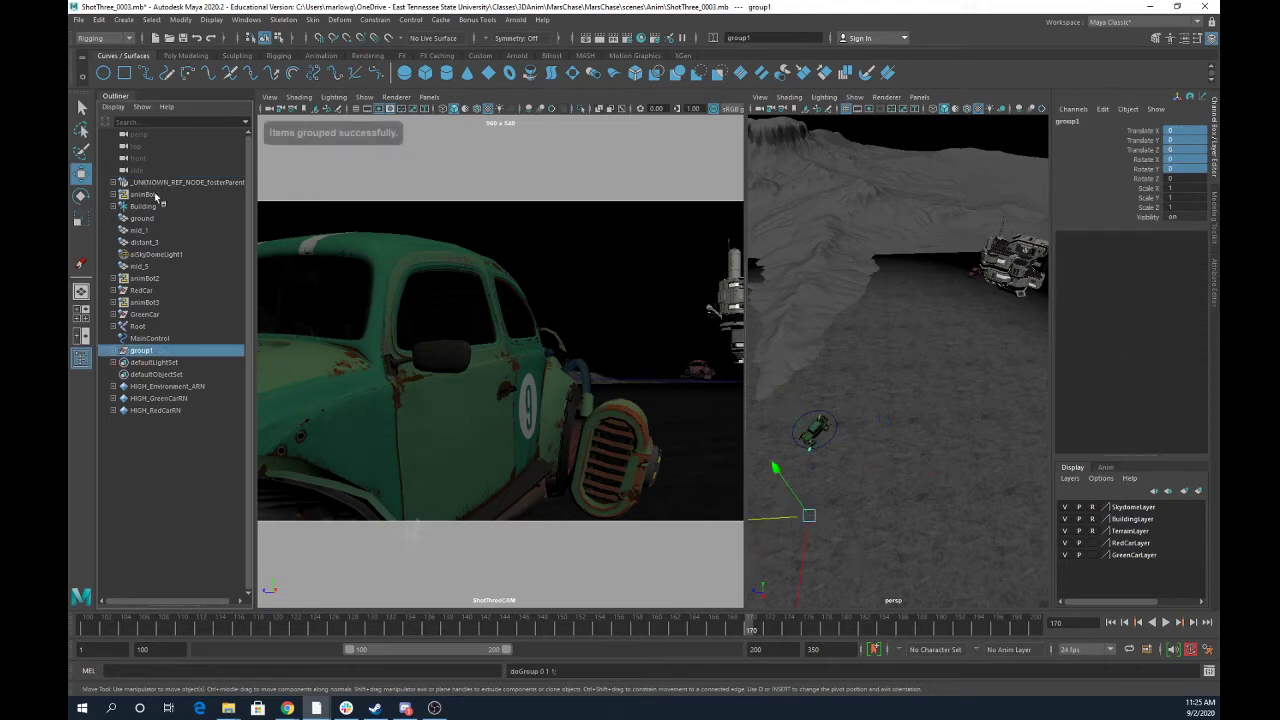
pyautogui.doubleClick(140, 351)
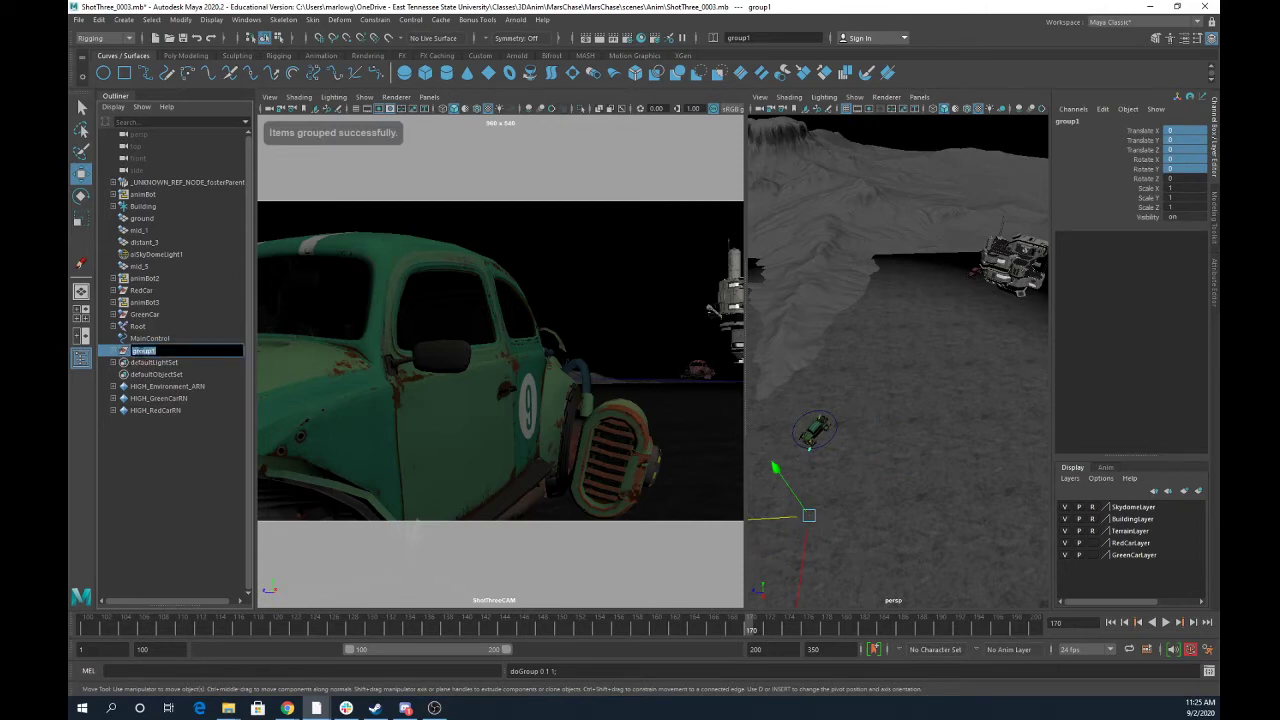
pyautogui.write('CamGR')
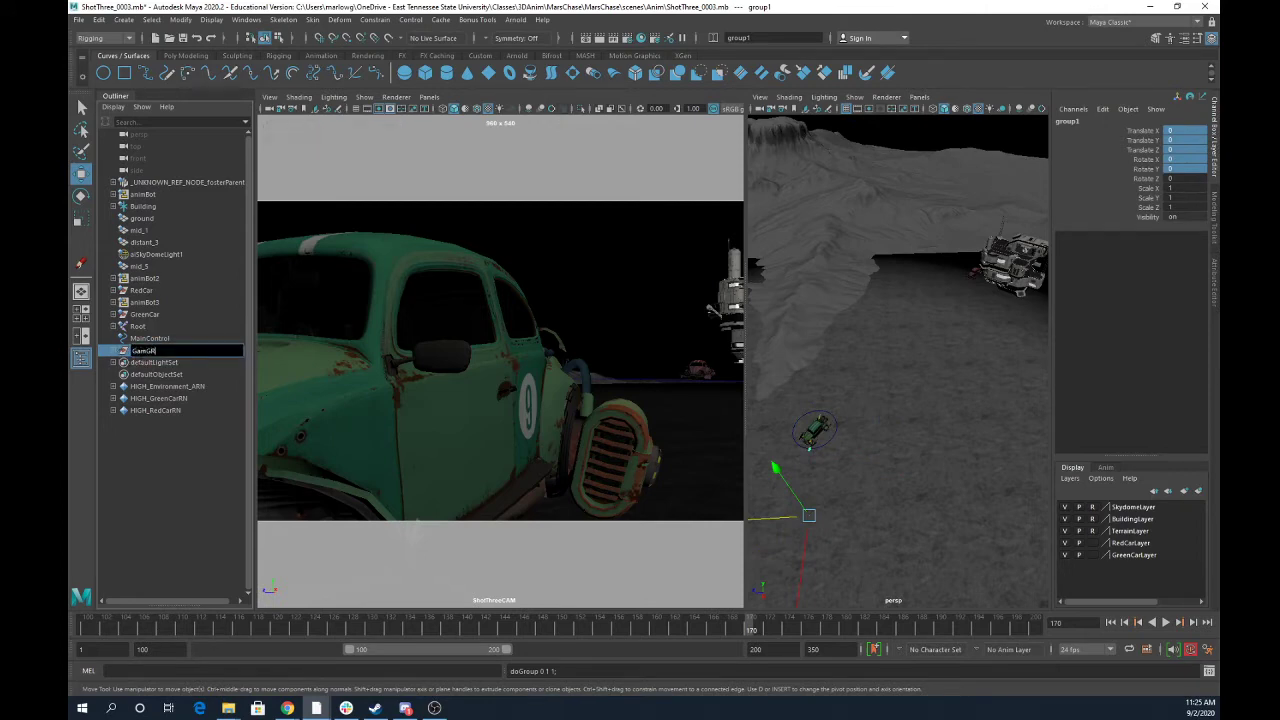
pyautogui.write('P')
pyautogui.press('Return')
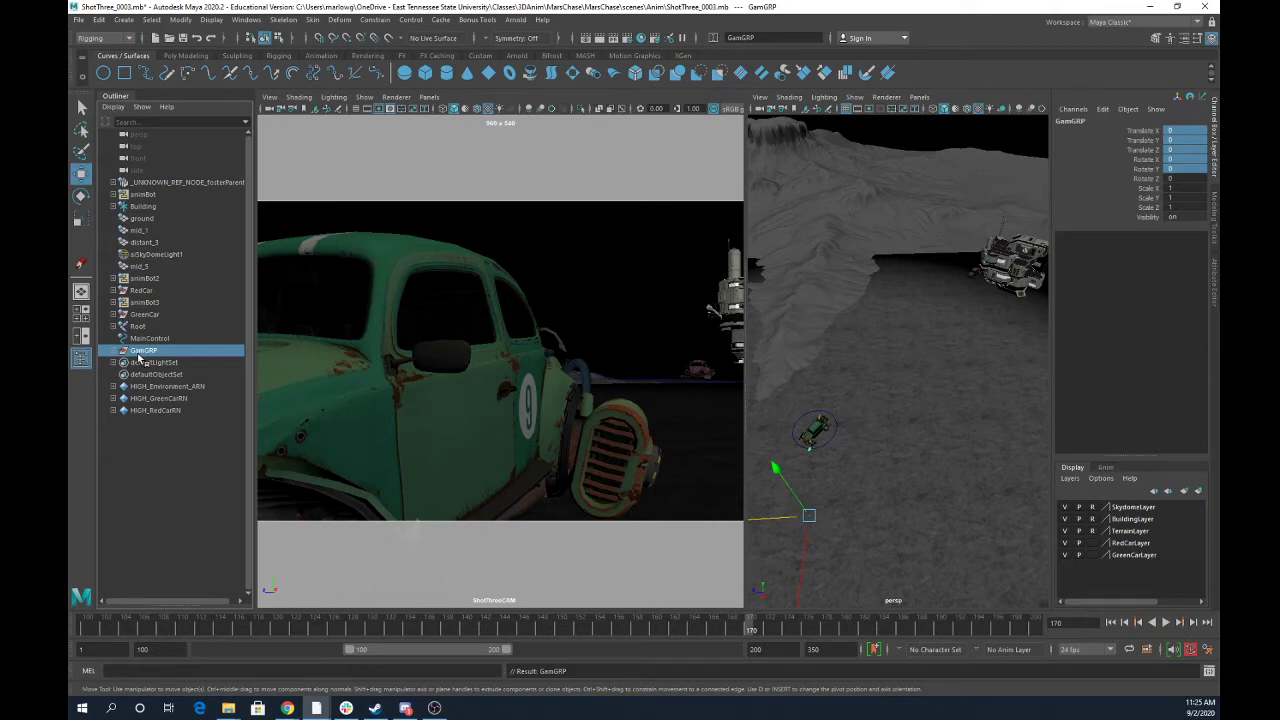
pyautogui.doubleClick(140, 352)
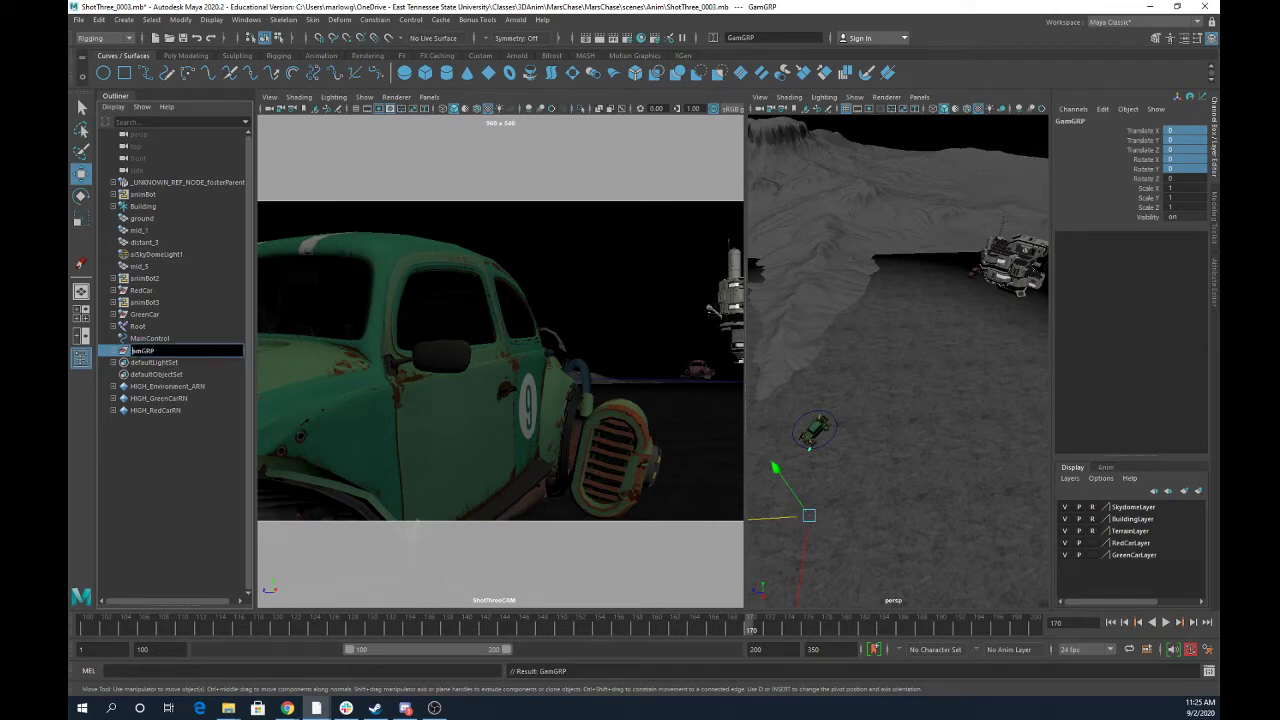
pyautogui.press('Return')
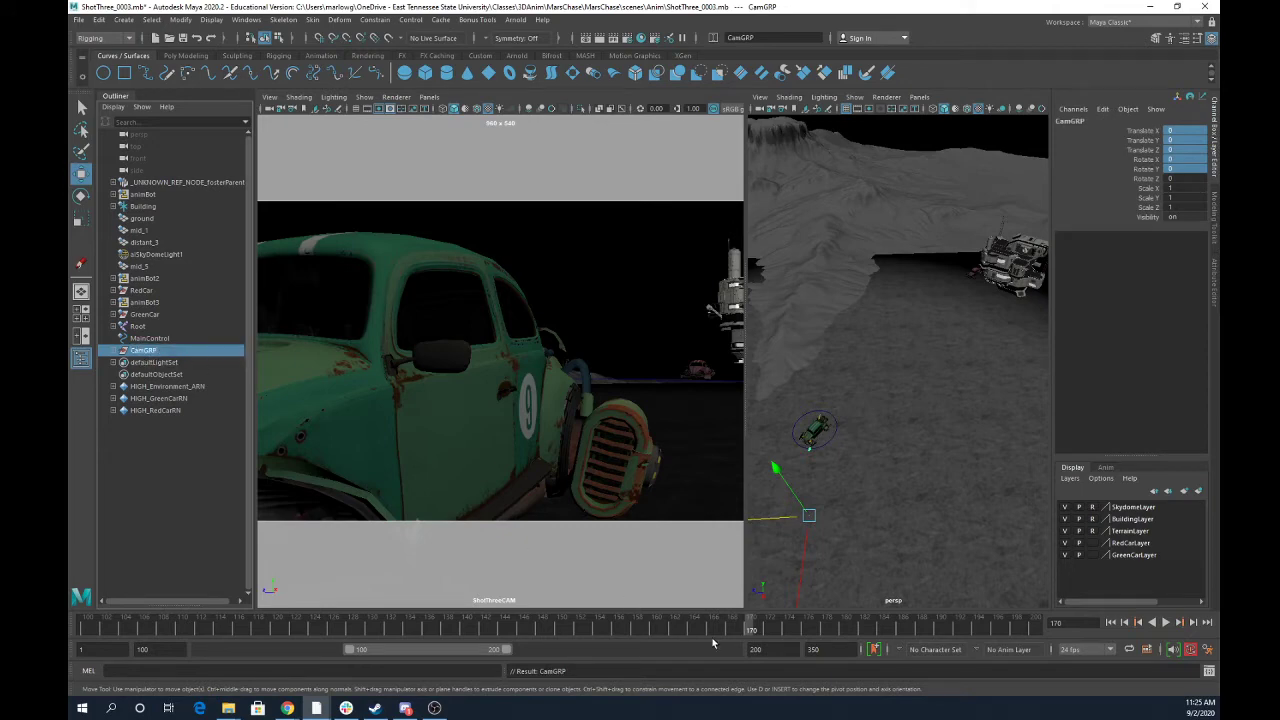
# Center the pivot of CamGRP on the camera beside the green car.
pyautogui.press('f')
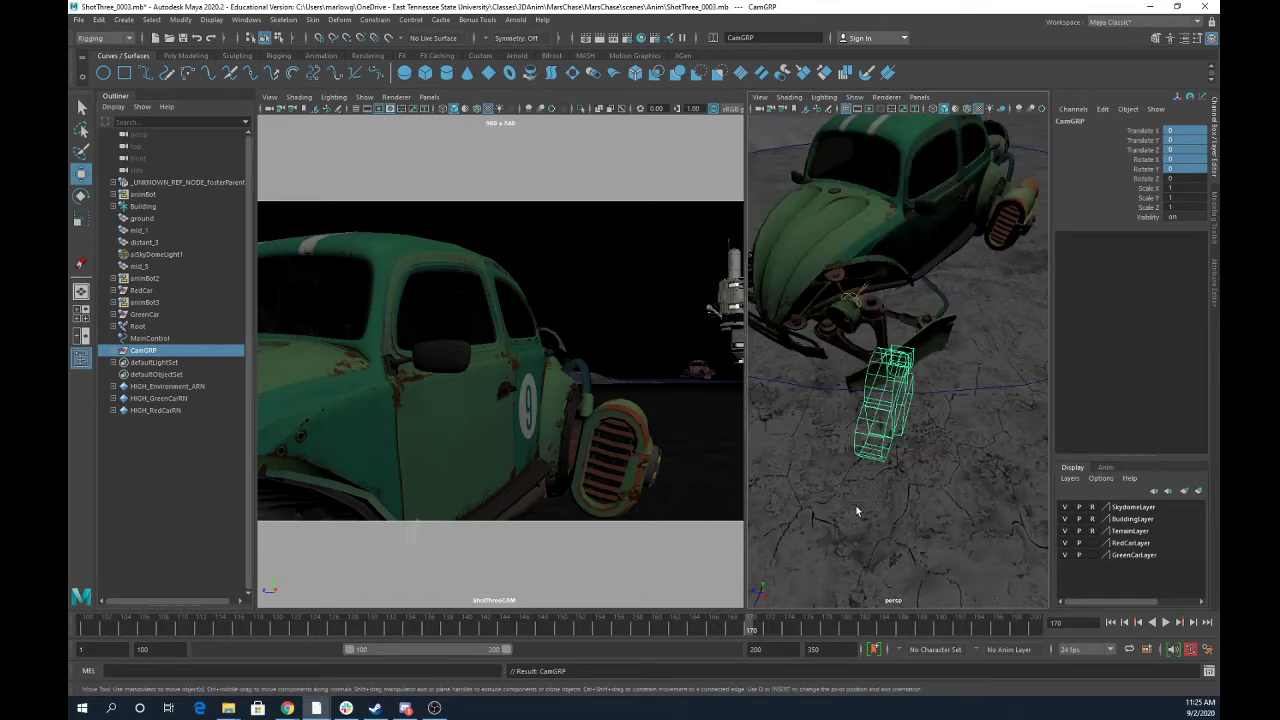
pyautogui.scroll(-5, 930, 515)
pyautogui.click(895, 372)
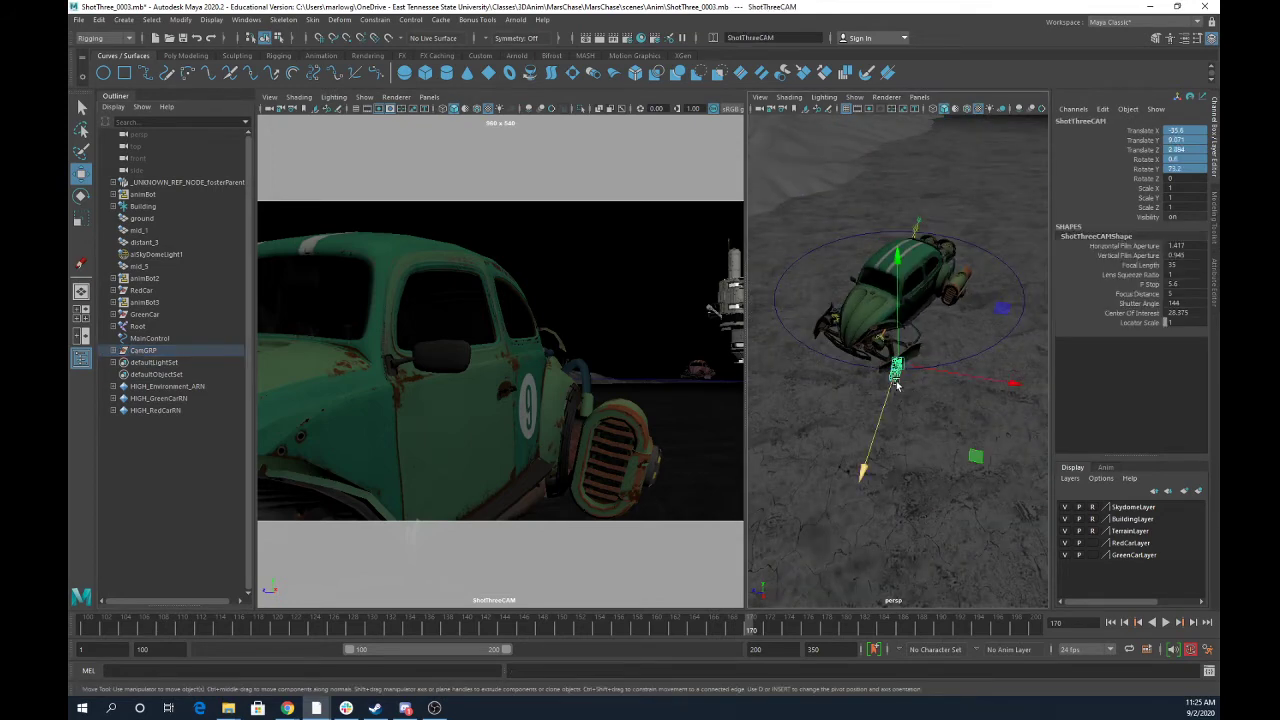
pyautogui.click(143, 350)
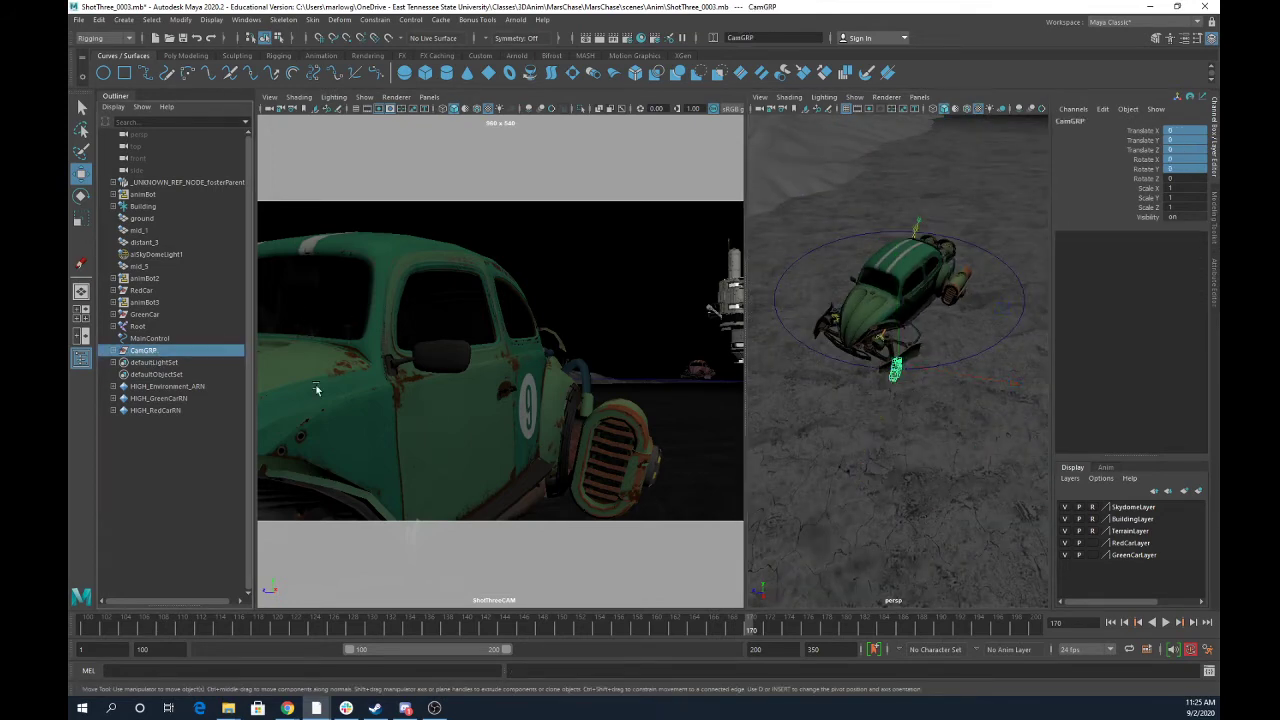
pyautogui.press('f')
pyautogui.keyDown('alt'); pyautogui.moveTo(905, 437); pyautogui.dragTo(892, 459); pyautogui.keyUp('alt')
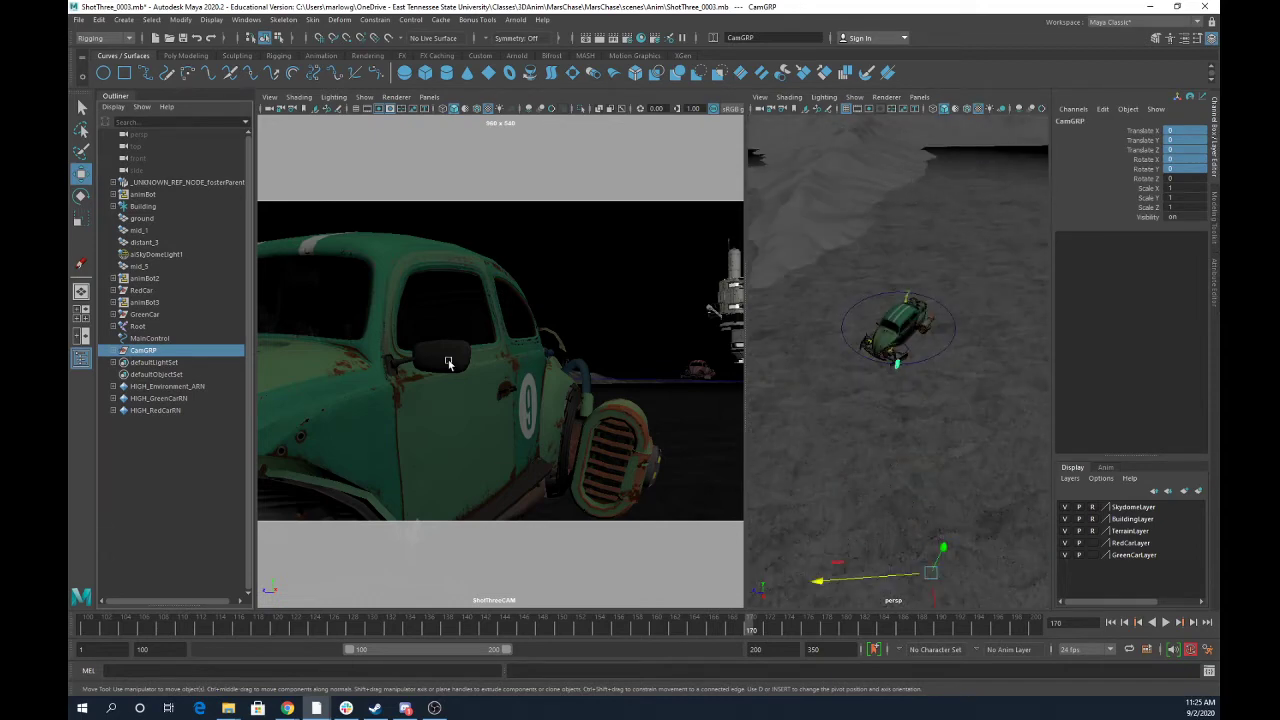
pyautogui.click(186, 22)
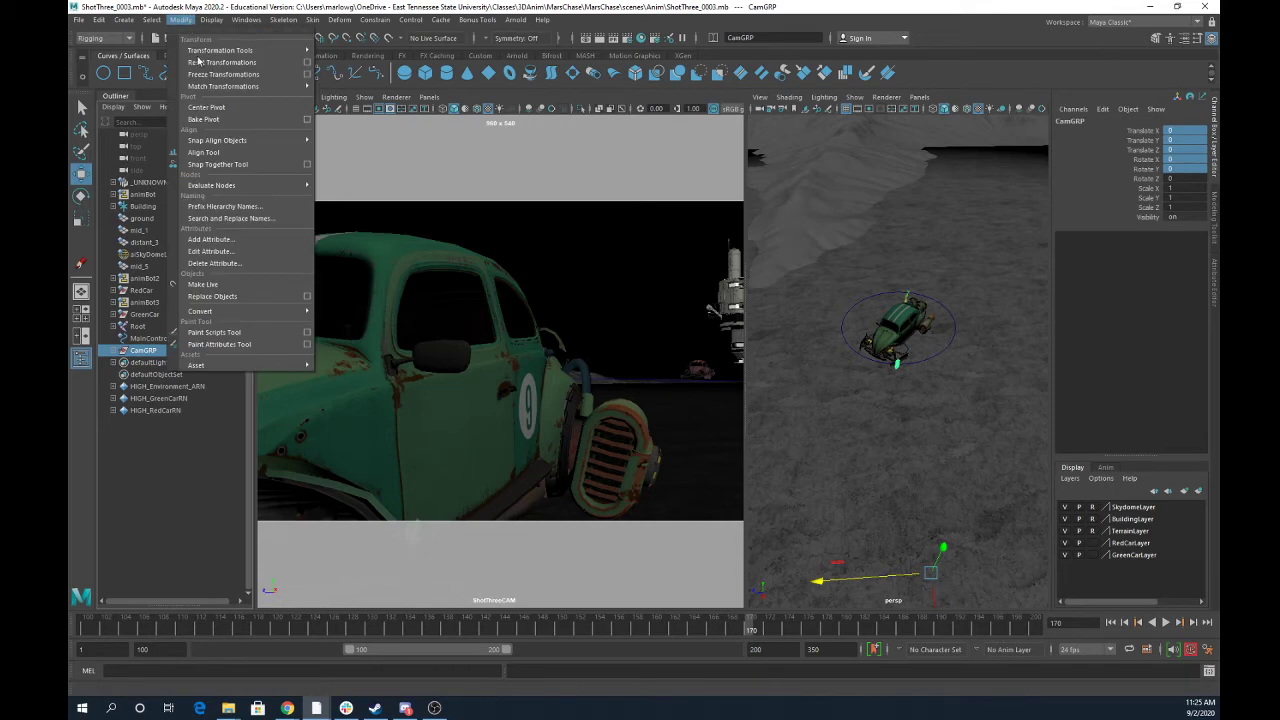
pyautogui.click(198, 113)
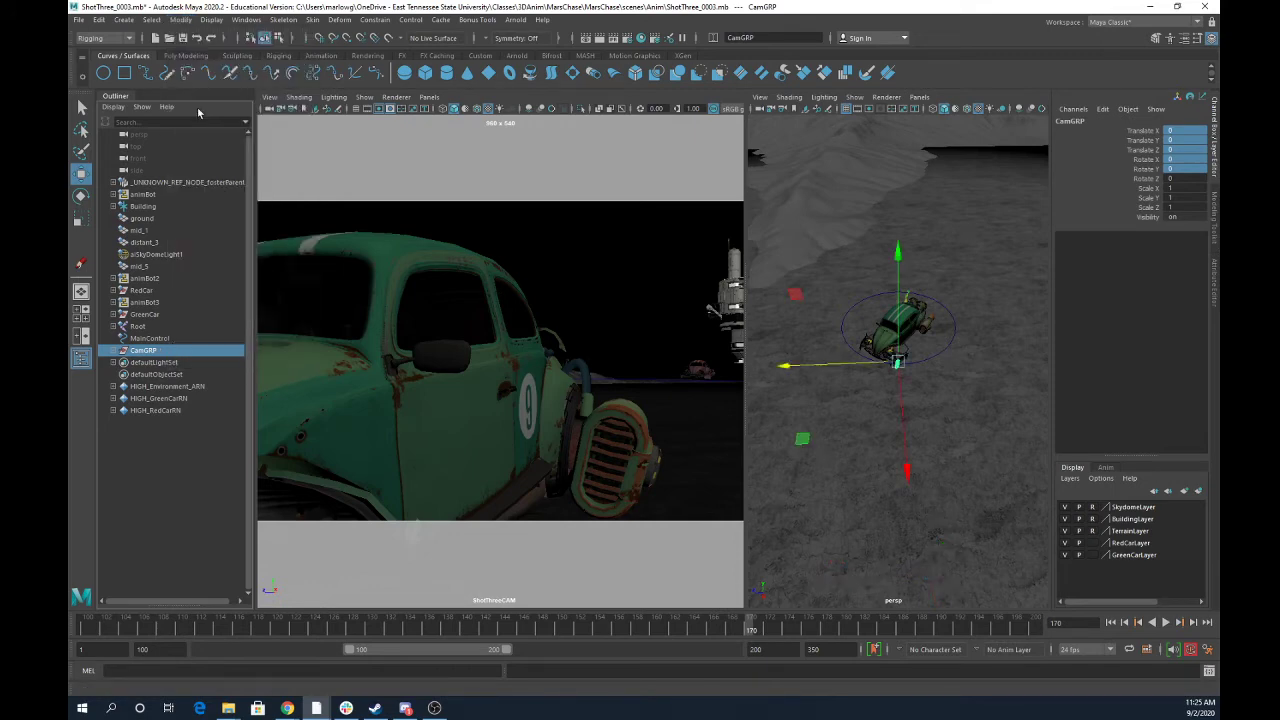
# Compare CamGRP with its child ShotThreeCAM, and parent-constrain CamGRP to the green car's MainControl.
pyautogui.click(113, 350)
pyautogui.click(146, 363)
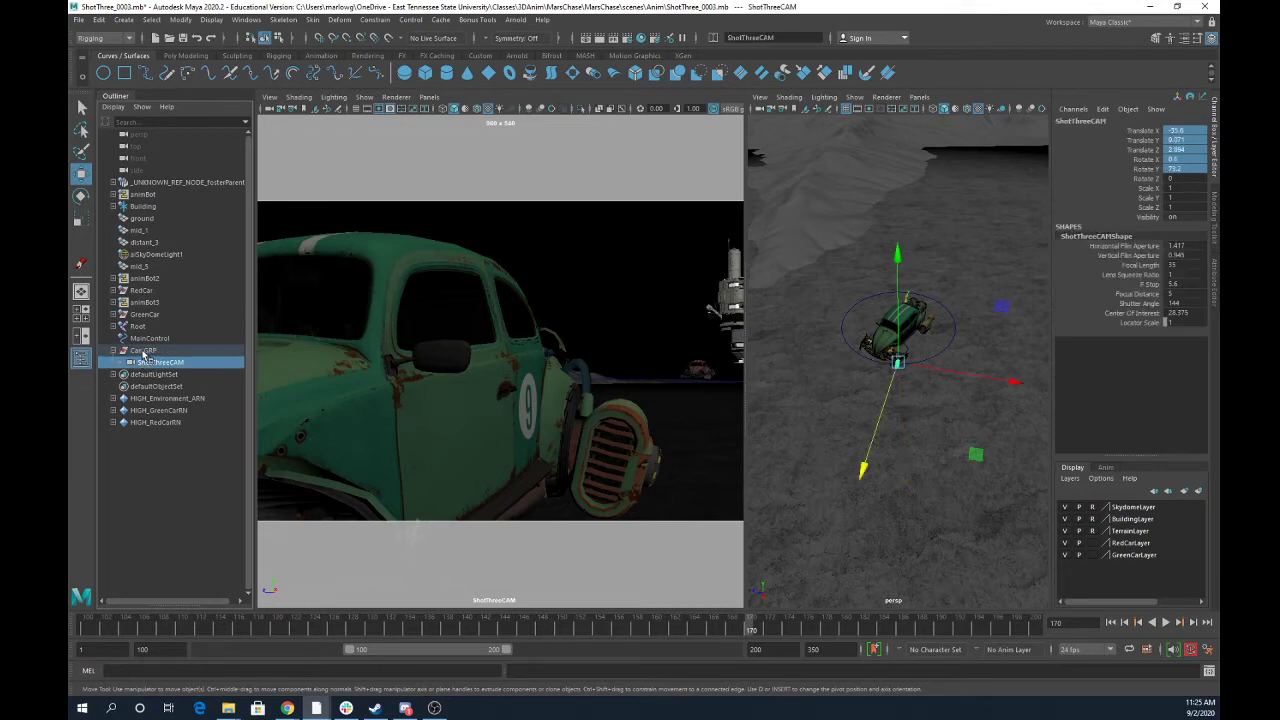
pyautogui.click(145, 351)
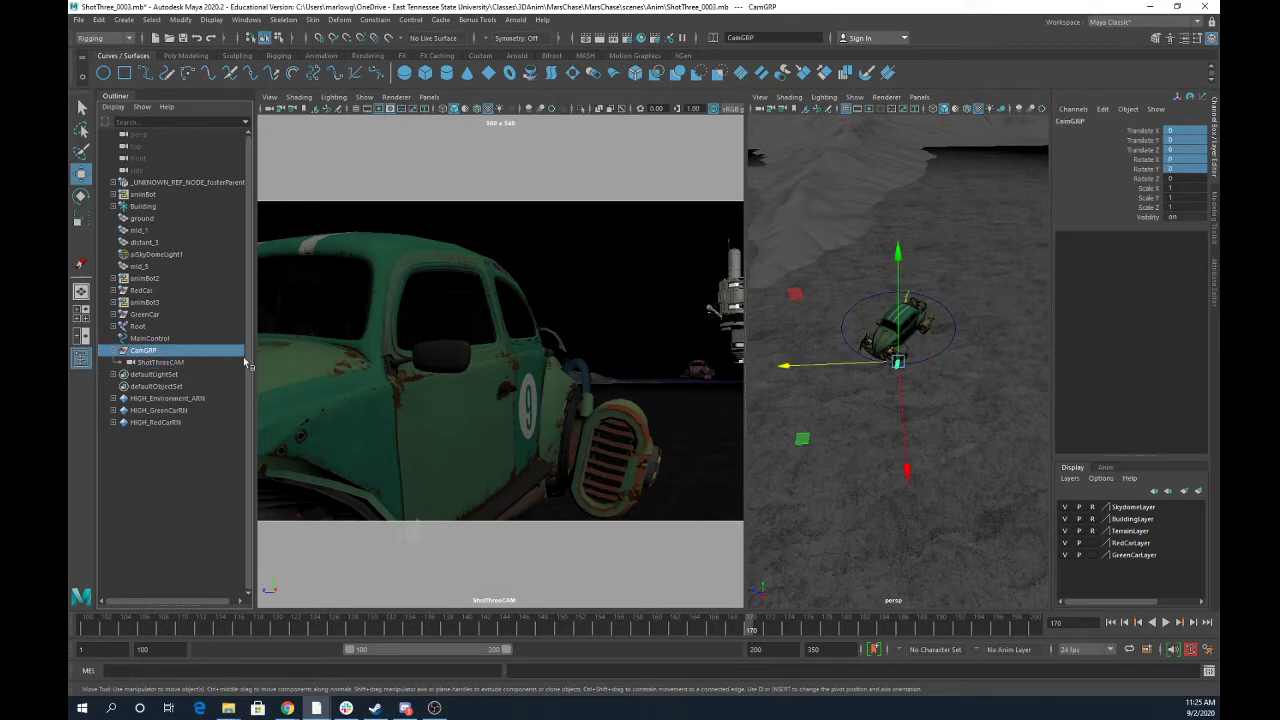
pyautogui.click(158, 363)
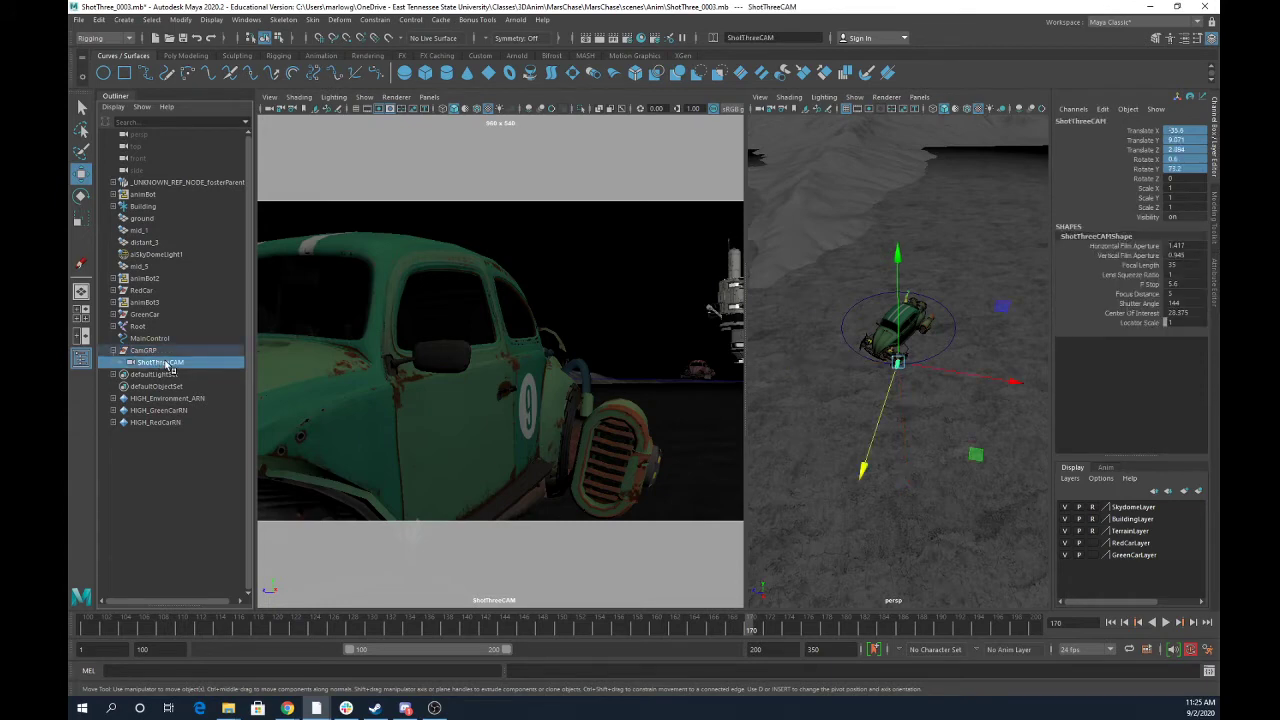
pyautogui.click(145, 351)
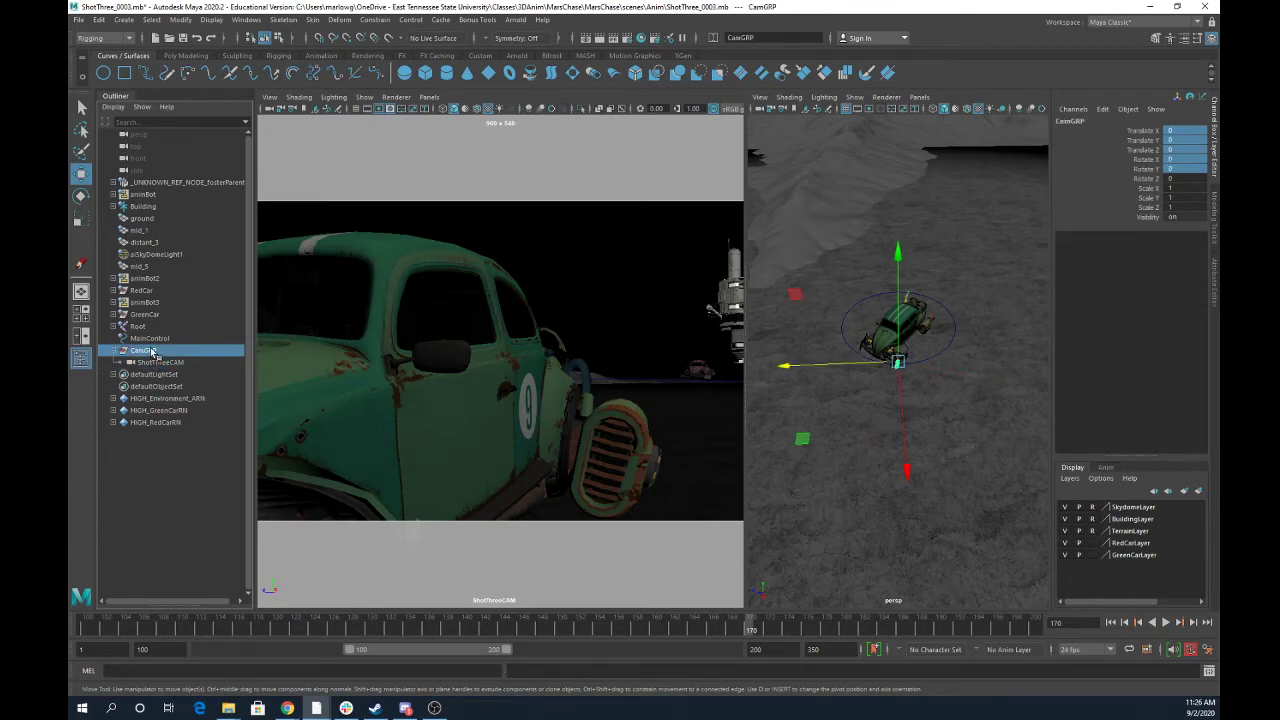
pyautogui.click(148, 339)
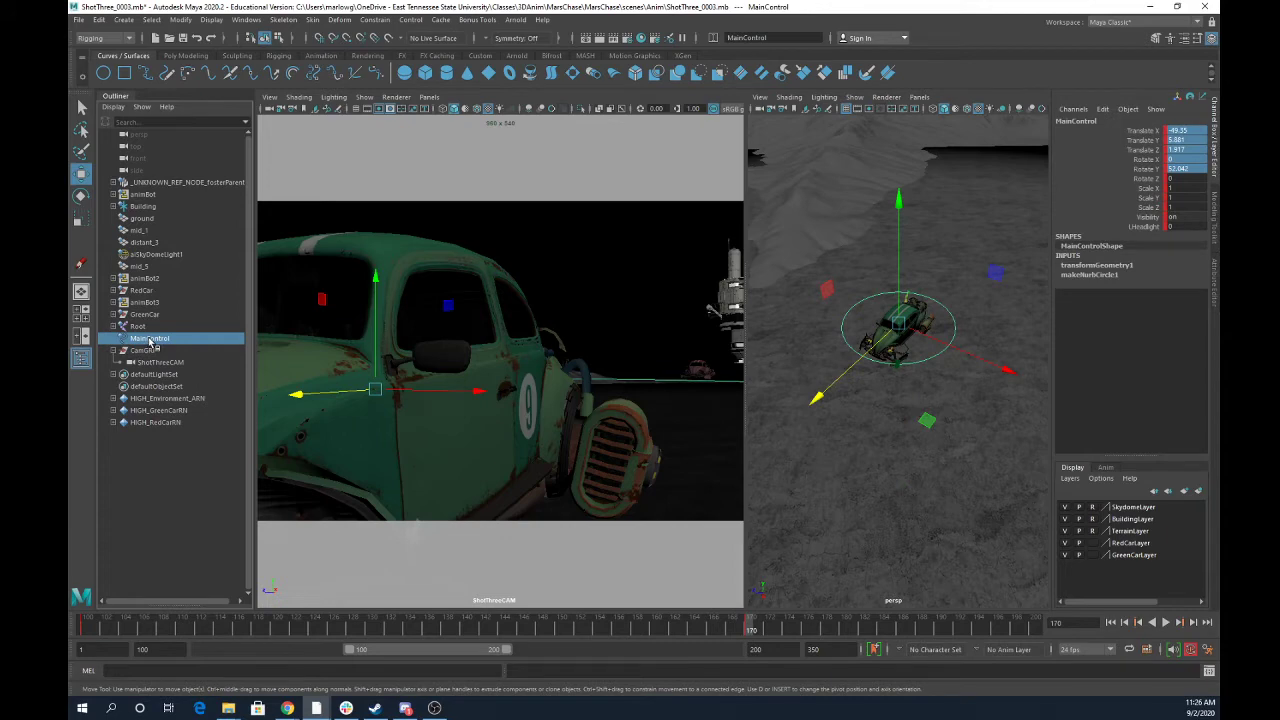
pyautogui.keyDown('shift'); pyautogui.click(145, 351); pyautogui.keyUp('shift')
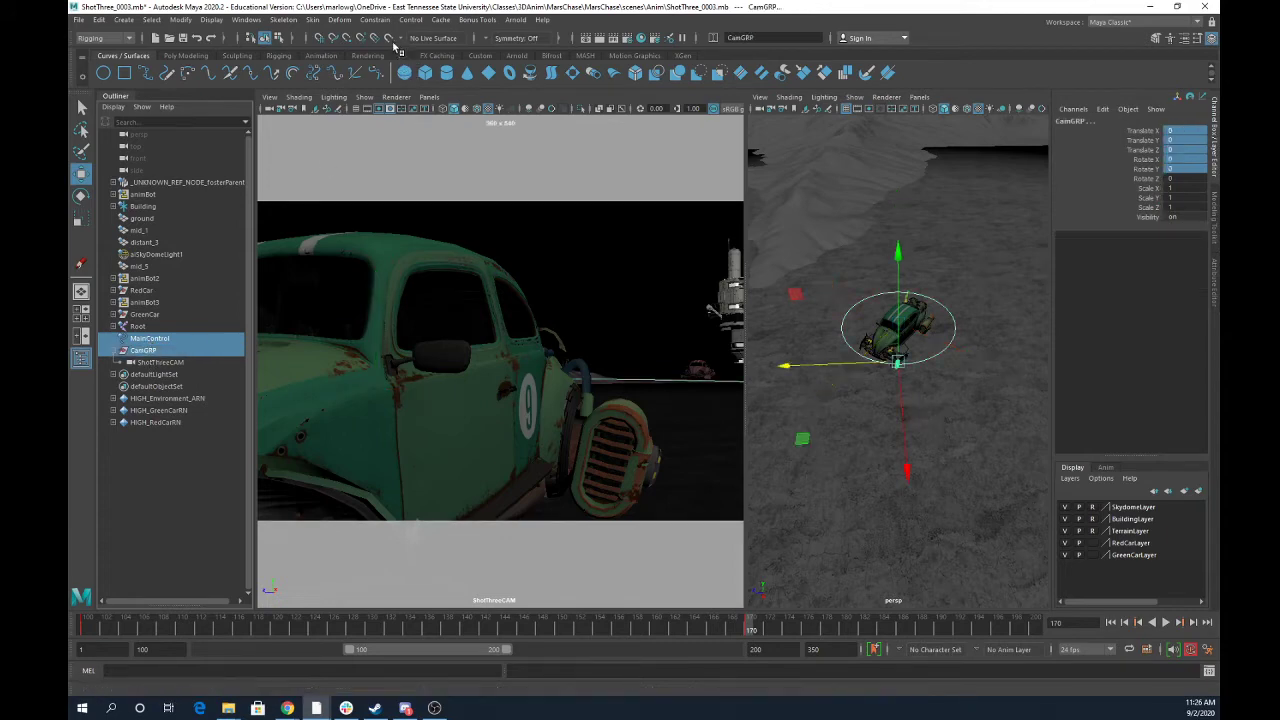
pyautogui.click(382, 22)
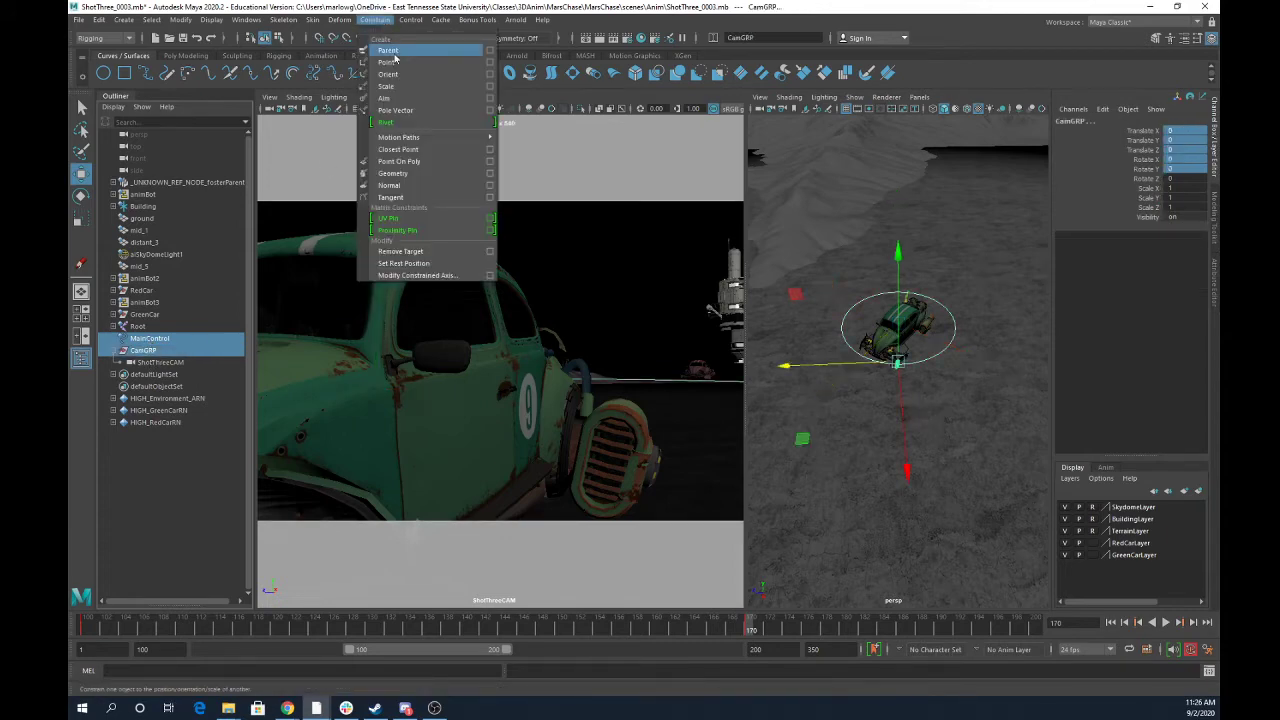
pyautogui.click(392, 50)
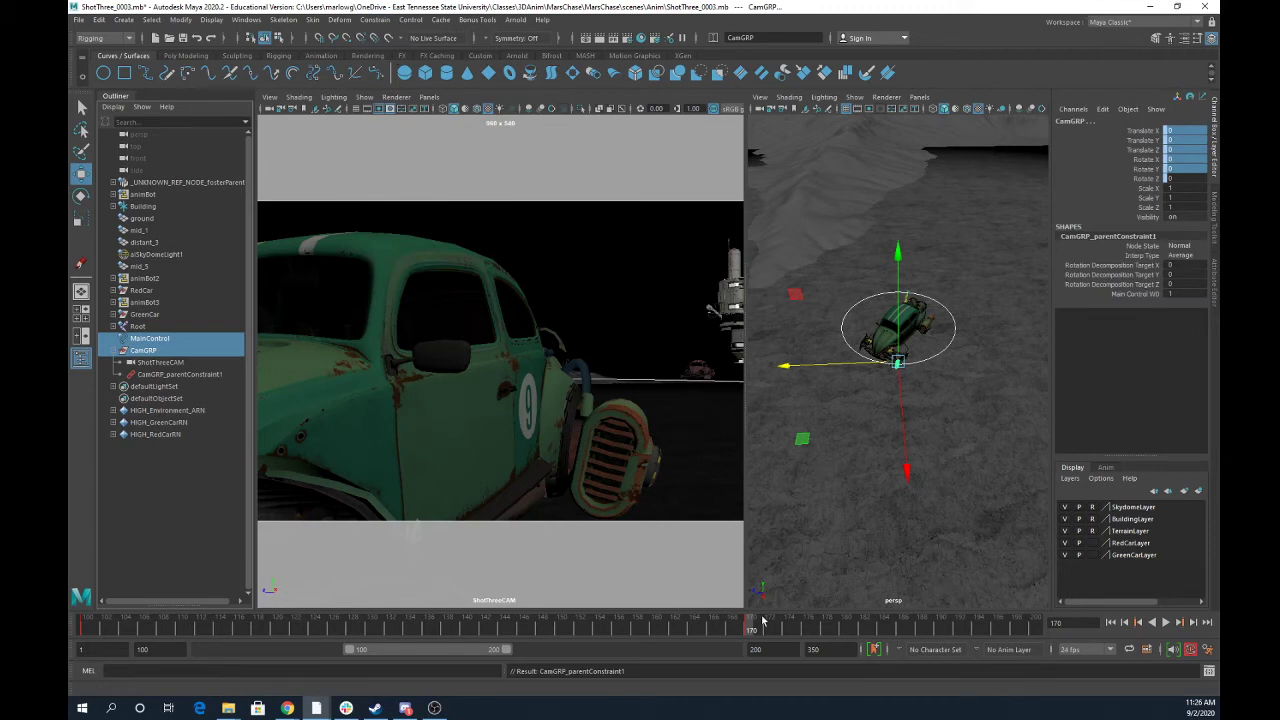
# Play and scrub the shot to check that the camera travels with the green car.
pyautogui.hotkey('alt', 'v')
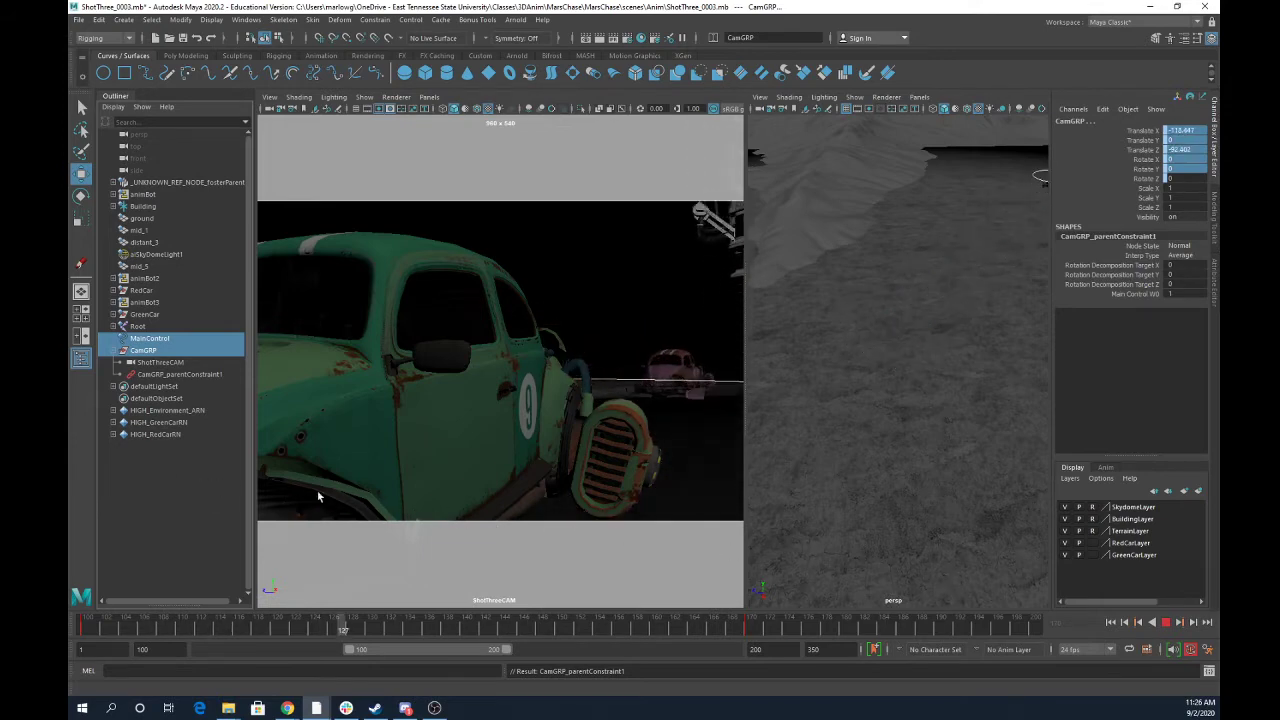
pyautogui.moveTo(169, 480); pyautogui.dragTo(111, 479)
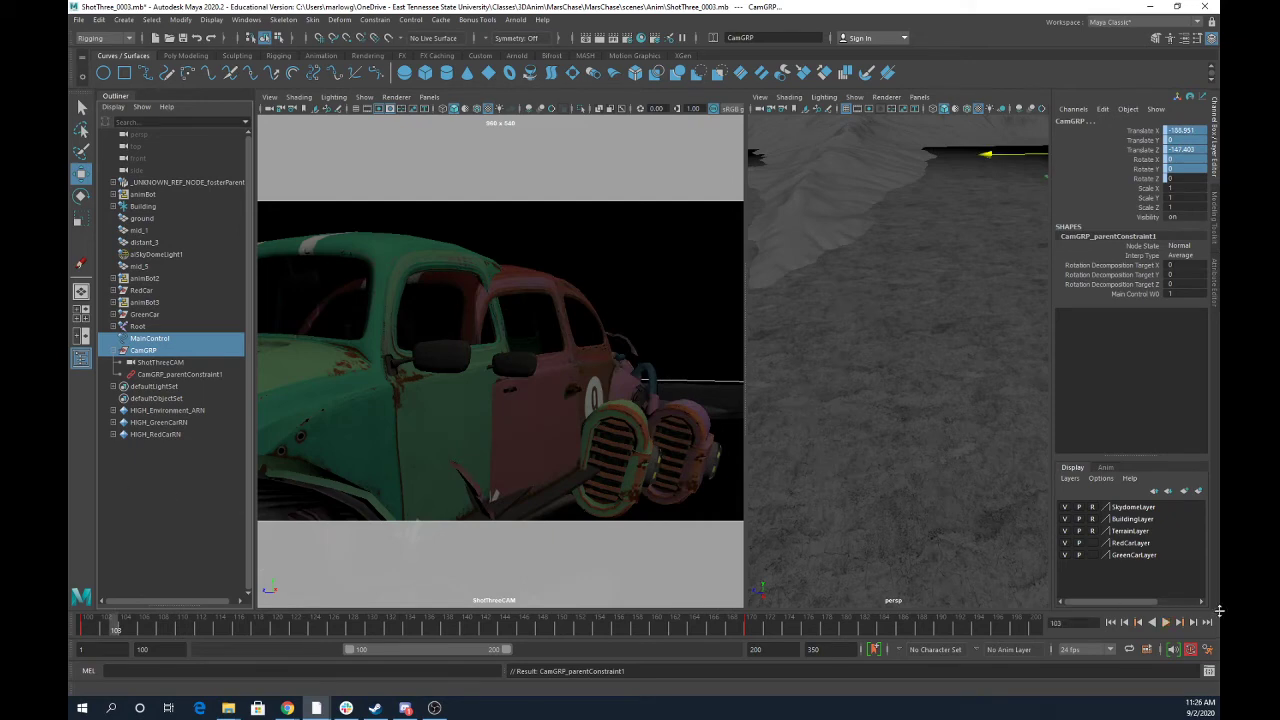
pyautogui.click(1166, 623)
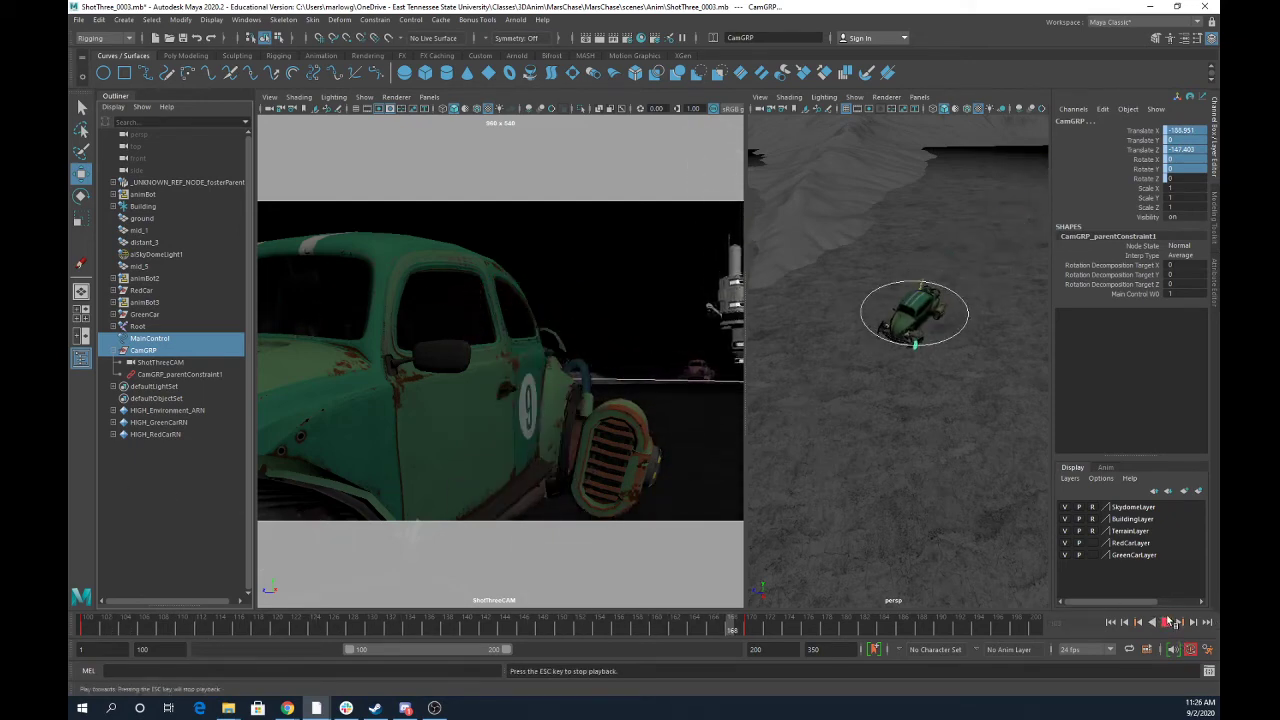
pyautogui.click(1168, 622)
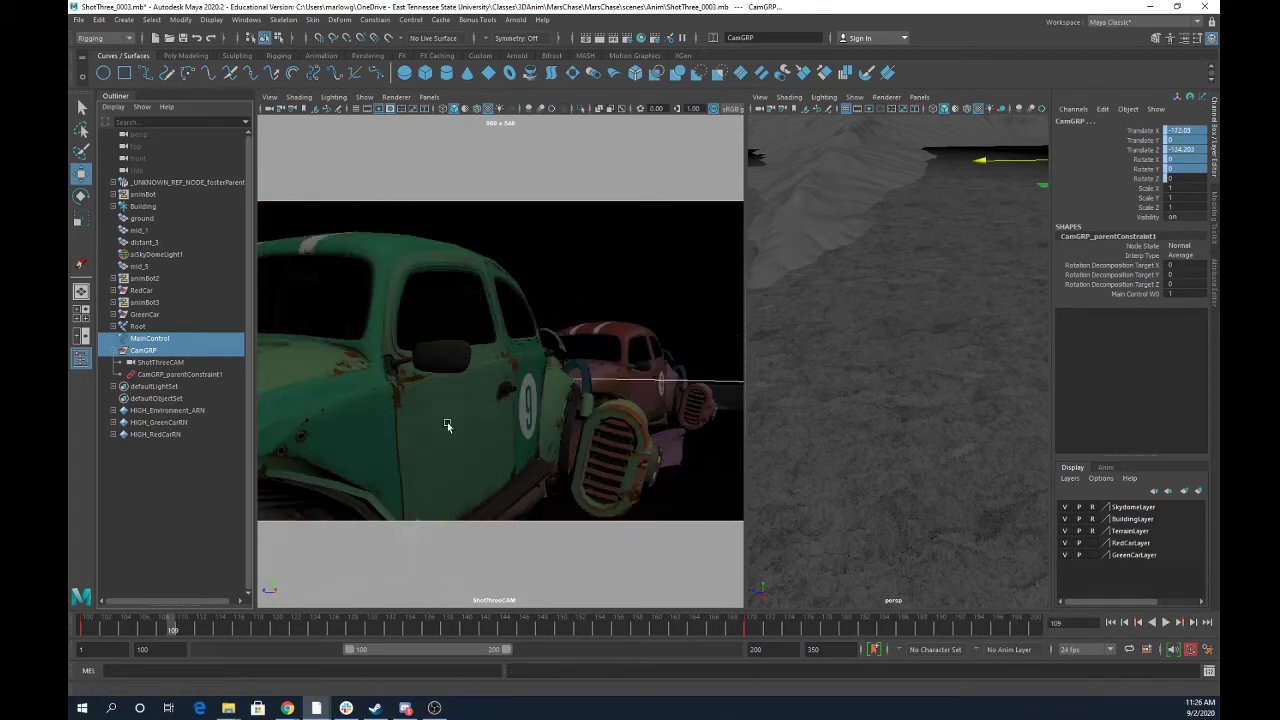
# Reframe ShotThreeCAM slightly around the green car, with the red car behind it, and key the camera at frame 100.
pyautogui.click(155, 362)
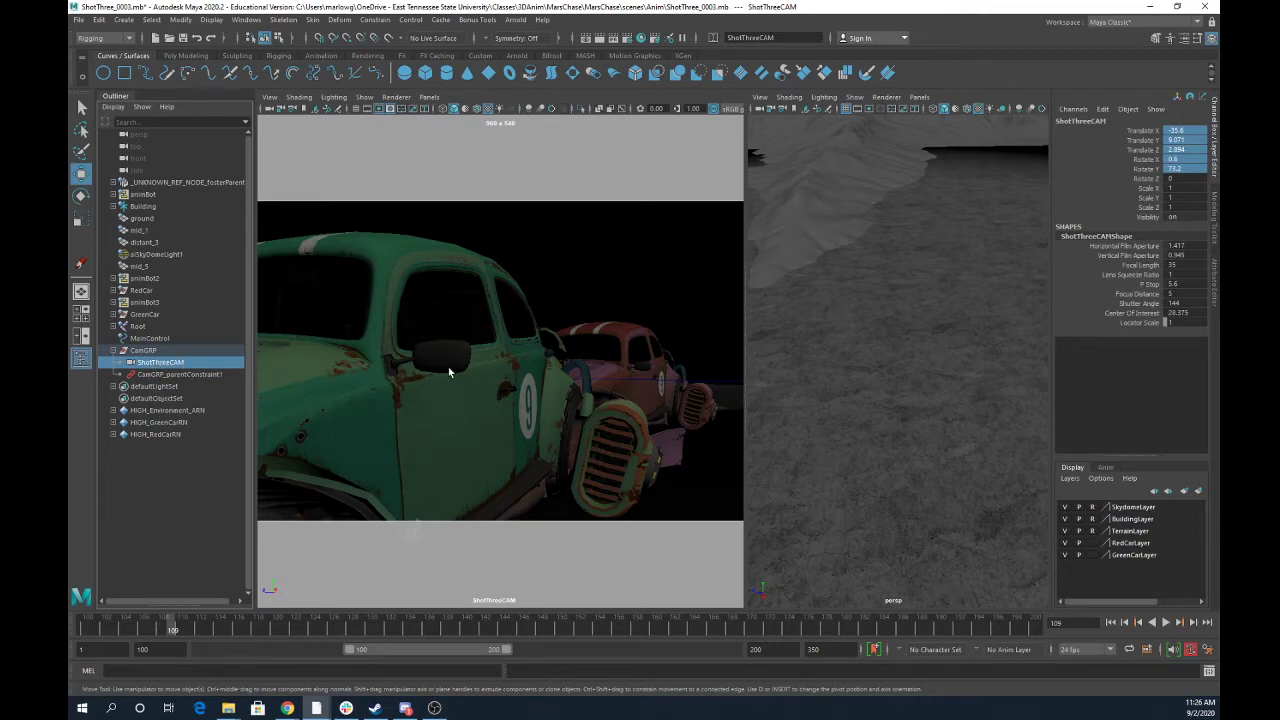
pyautogui.keyDown('alt'); pyautogui.moveTo(550, 402); pyautogui.dragTo(556, 402); pyautogui.keyUp('alt')
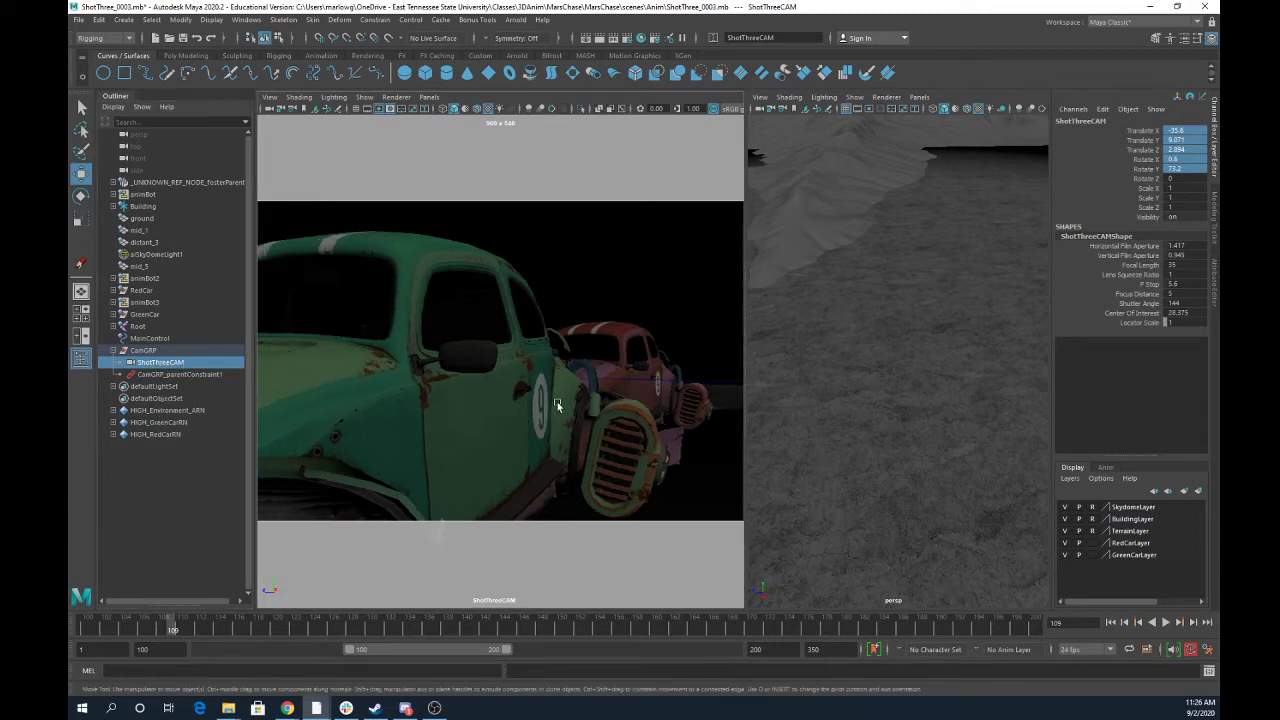
pyautogui.keyDown('alt'); pyautogui.moveTo(556, 402); pyautogui.dragTo(553, 398, button='middle'); pyautogui.keyUp('alt')
pyautogui.scroll(2, 552, 397)
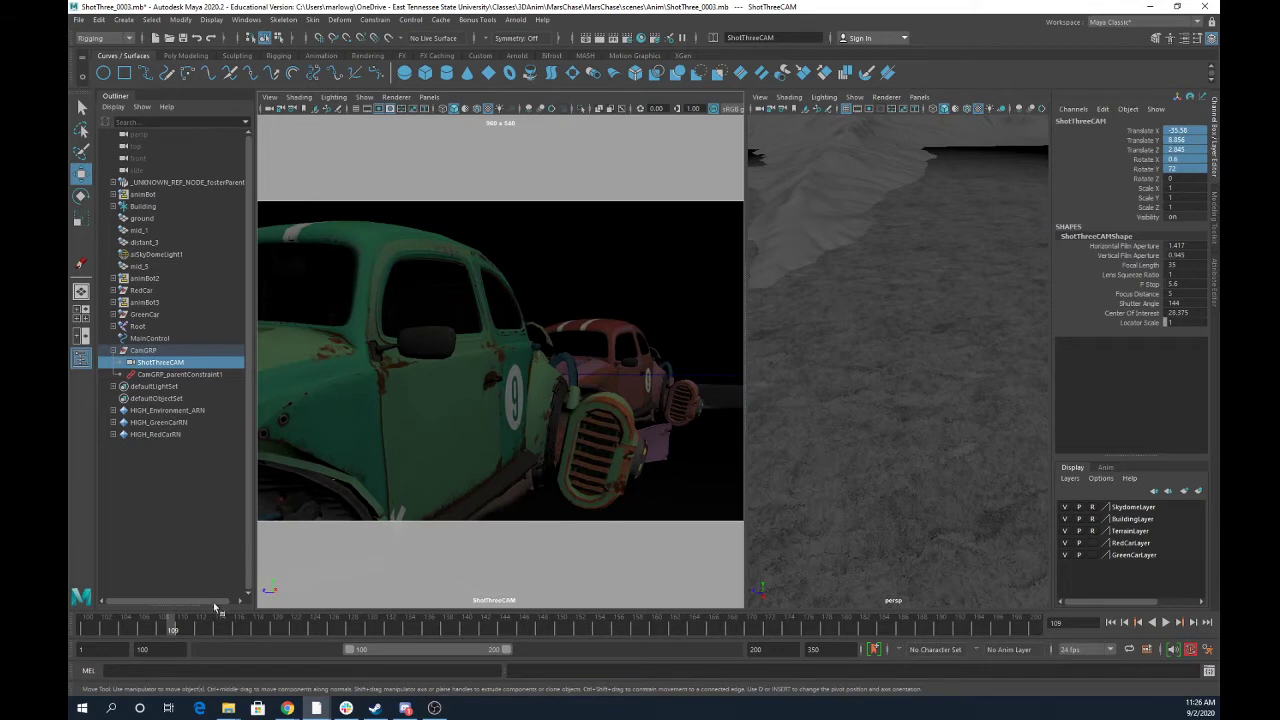
pyautogui.moveTo(166, 629); pyautogui.dragTo(80, 612)
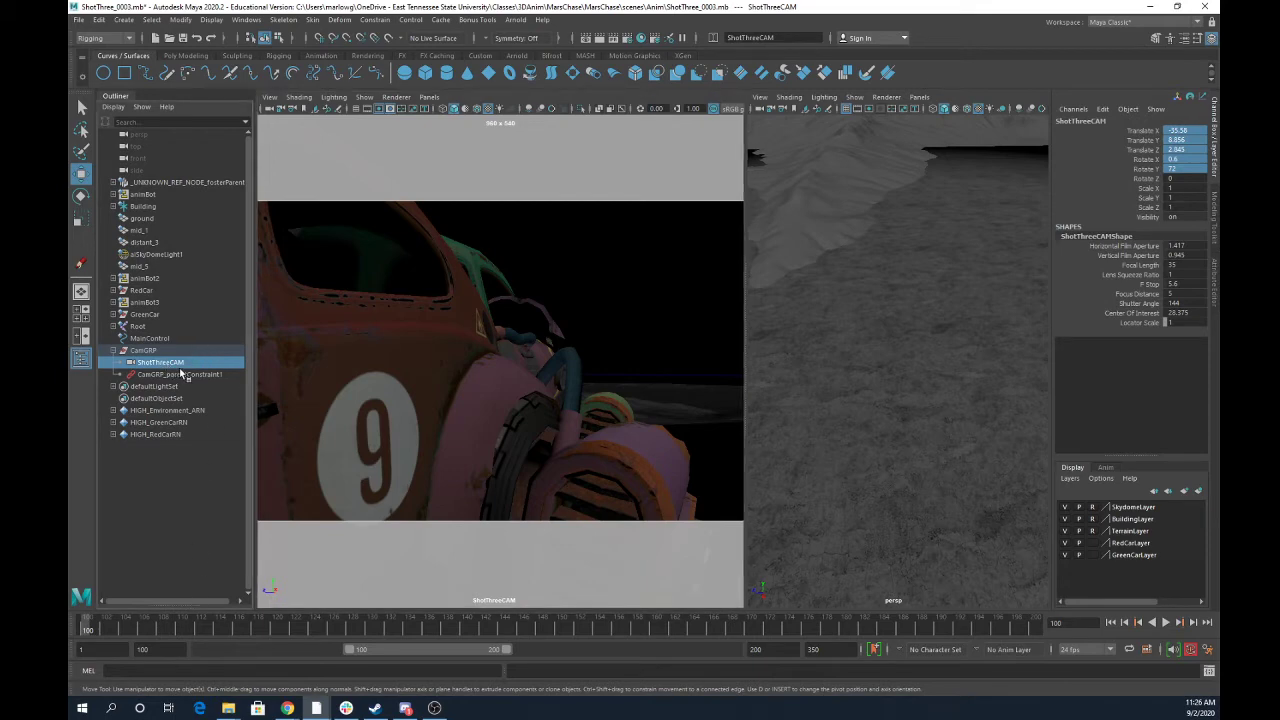
pyautogui.press('s')
# Reframe ShotThreeCAM at frame 170 towards the green car's front side with the building in the background, and scrub the camera move.
pyautogui.moveTo(757, 629); pyautogui.dragTo(750, 630)
pyautogui.keyDown('alt'); pyautogui.moveTo(602, 453); pyautogui.dragTo(592, 449, button='middle'); pyautogui.keyUp('alt')
pyautogui.keyDown('alt'); pyautogui.moveTo(554, 443); pyautogui.dragTo(562, 445); pyautogui.keyUp('alt')
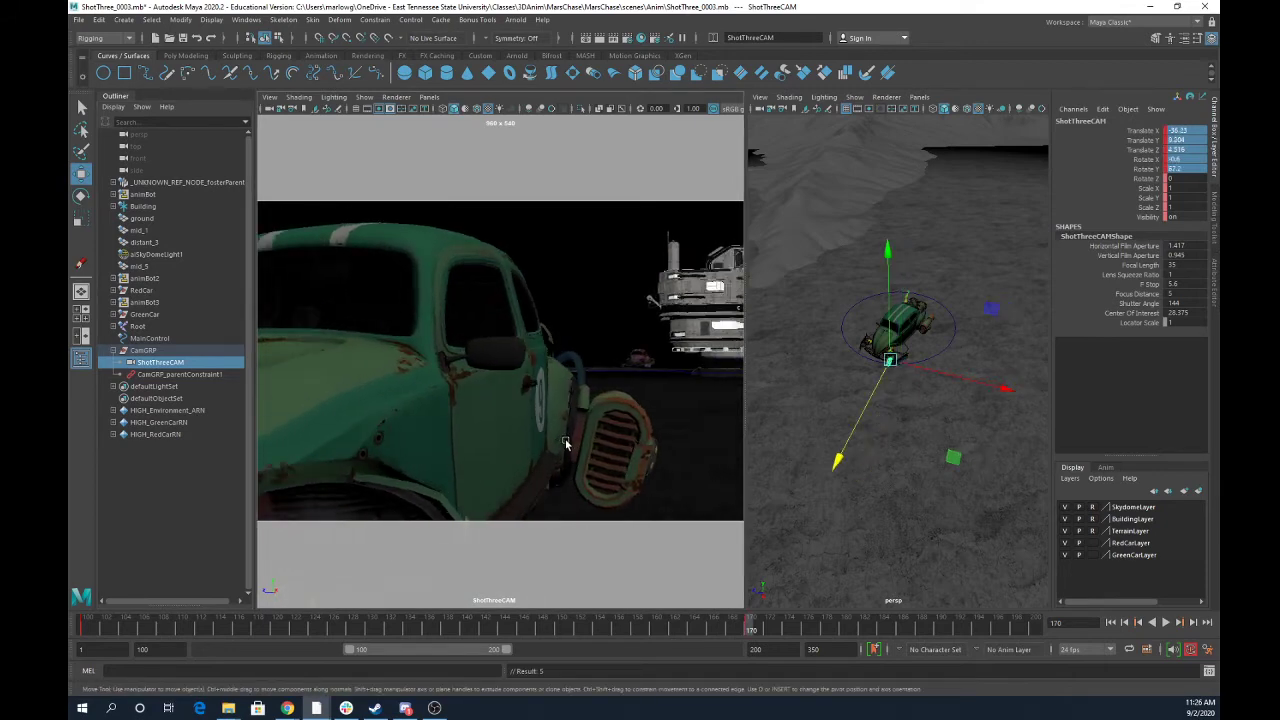
pyautogui.keyDown('alt'); pyautogui.moveTo(565, 445); pyautogui.dragTo(516, 446, button='middle'); pyautogui.keyUp('alt')
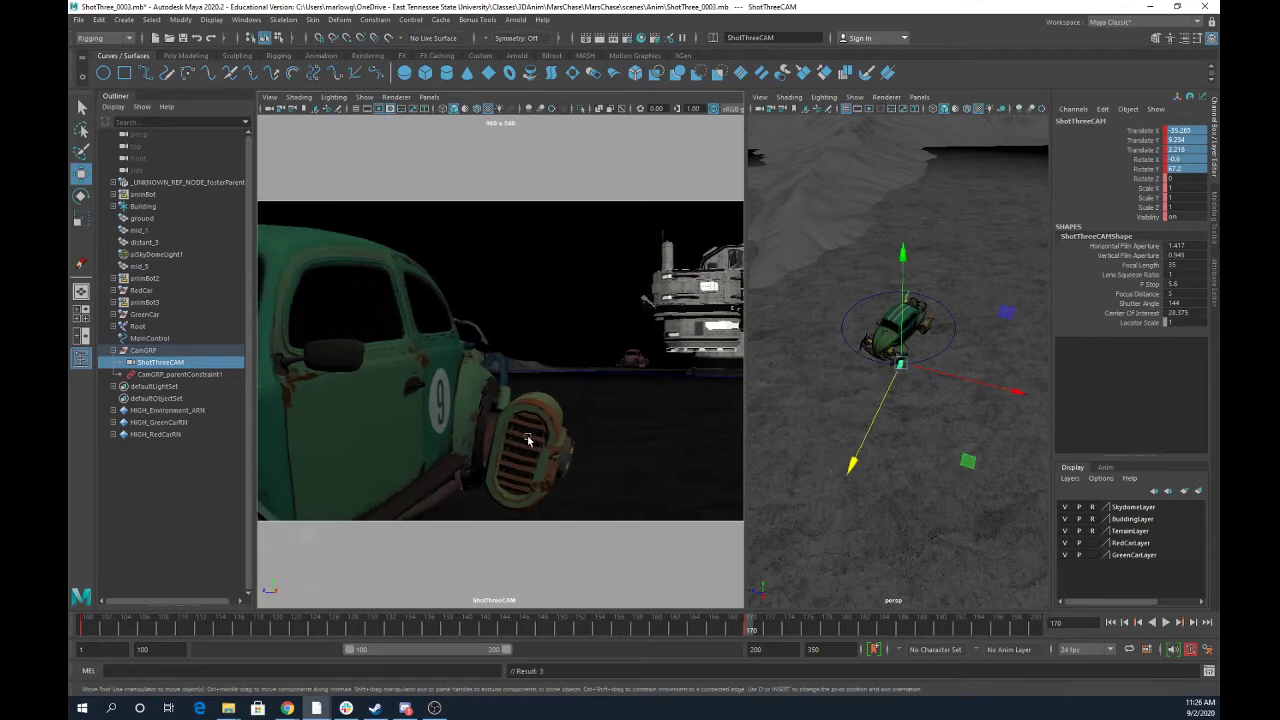
pyautogui.keyDown('alt'); pyautogui.moveTo(529, 441); pyautogui.dragTo(535, 441); pyautogui.keyUp('alt')
pyautogui.keyDown('alt'); pyautogui.moveTo(537, 440); pyautogui.dragTo(529, 439, button='middle'); pyautogui.keyUp('alt')
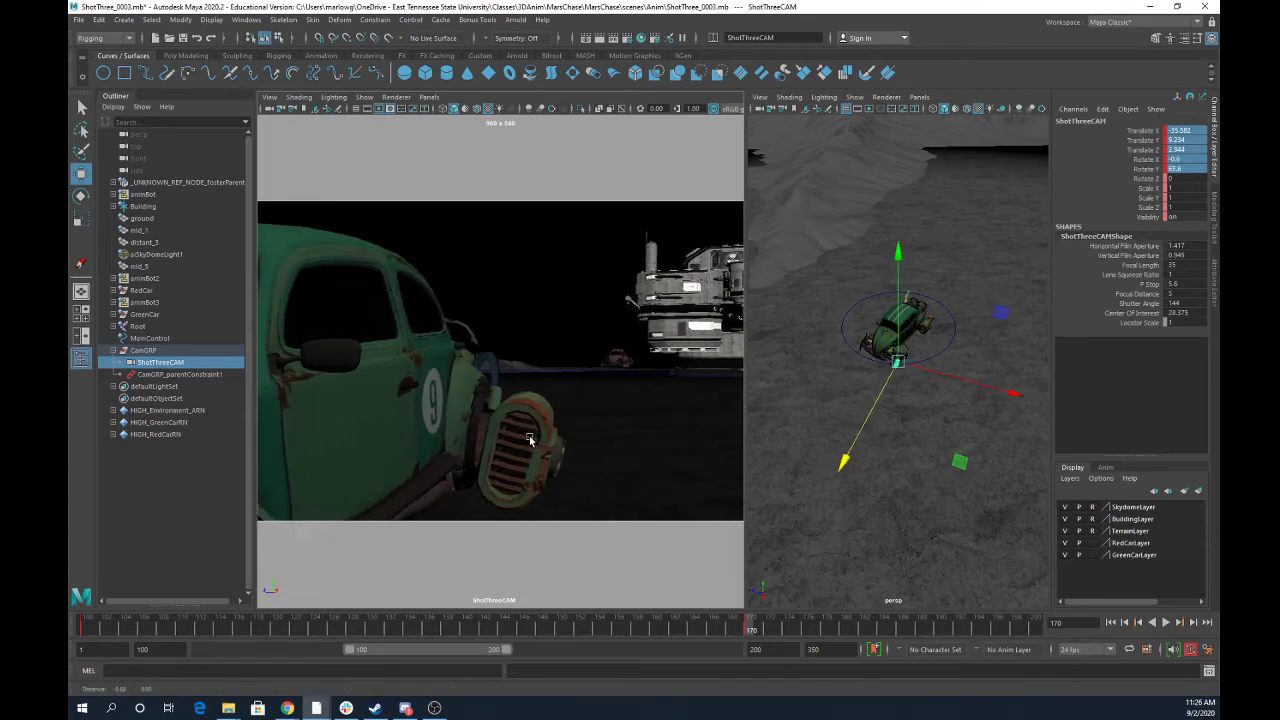
pyautogui.keyDown('alt'); pyautogui.moveTo(526, 437); pyautogui.dragTo(530, 444); pyautogui.keyUp('alt')
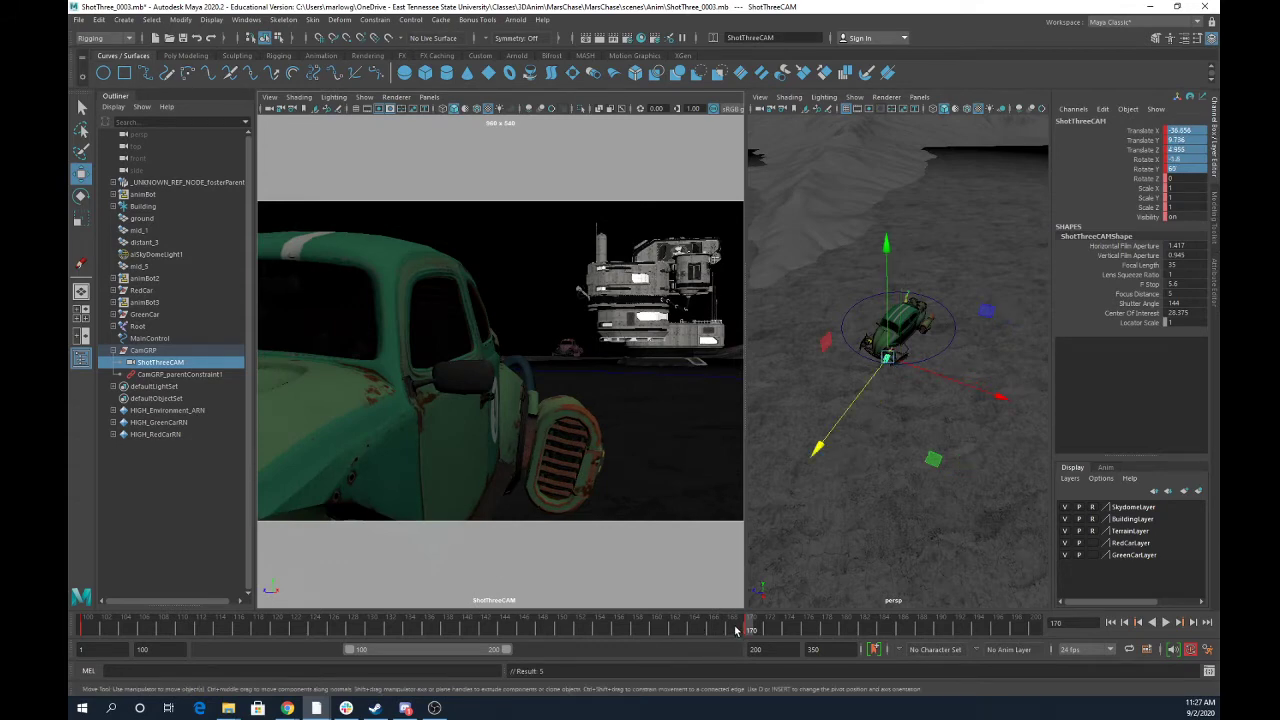
pyautogui.moveTo(737, 630); pyautogui.dragTo(453, 568)
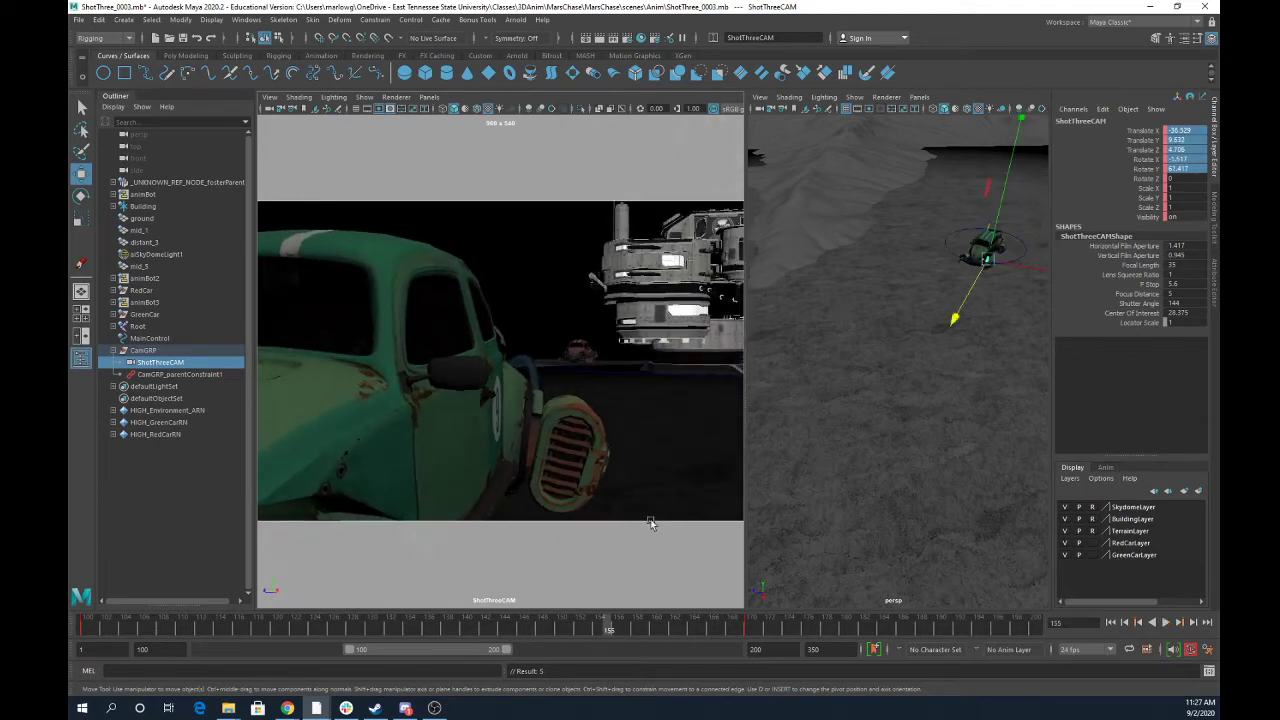
# Raise and tilt the green car's MainControl at frame 126 as a bump in the drive, and play it back.
pyautogui.click(953, 251)
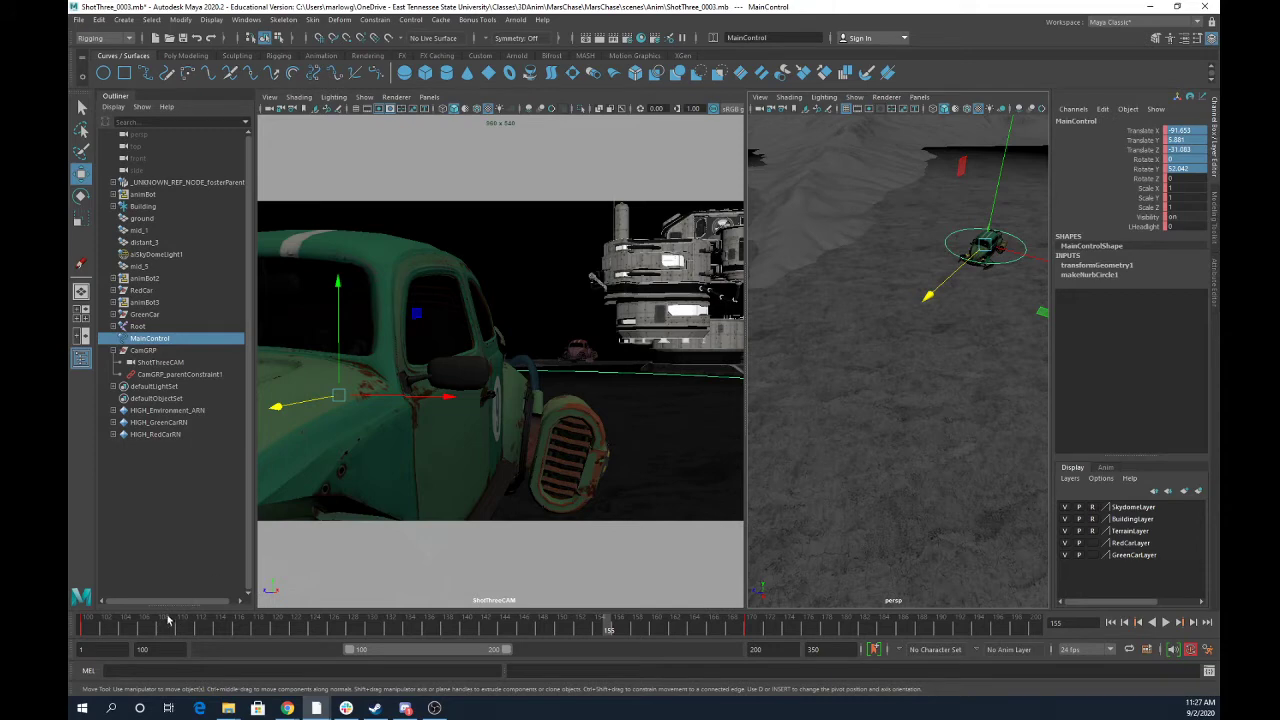
pyautogui.moveTo(168, 622); pyautogui.dragTo(335, 625)
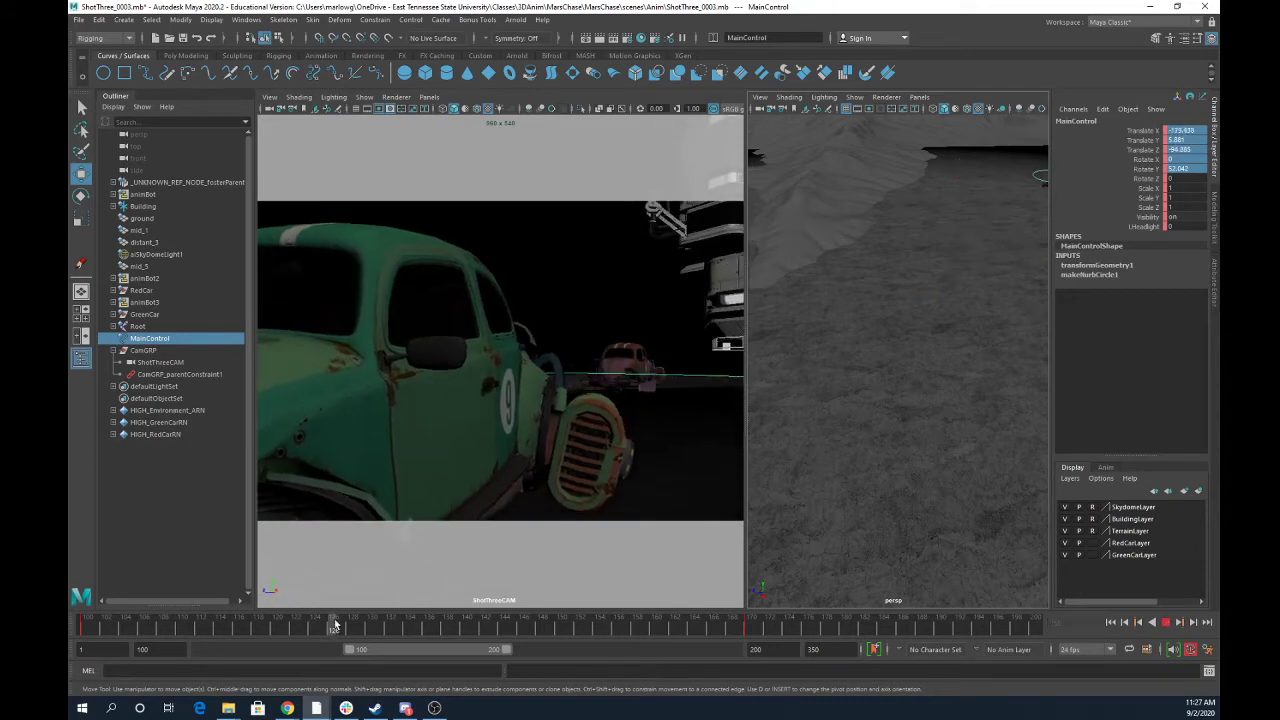
pyautogui.press('f')
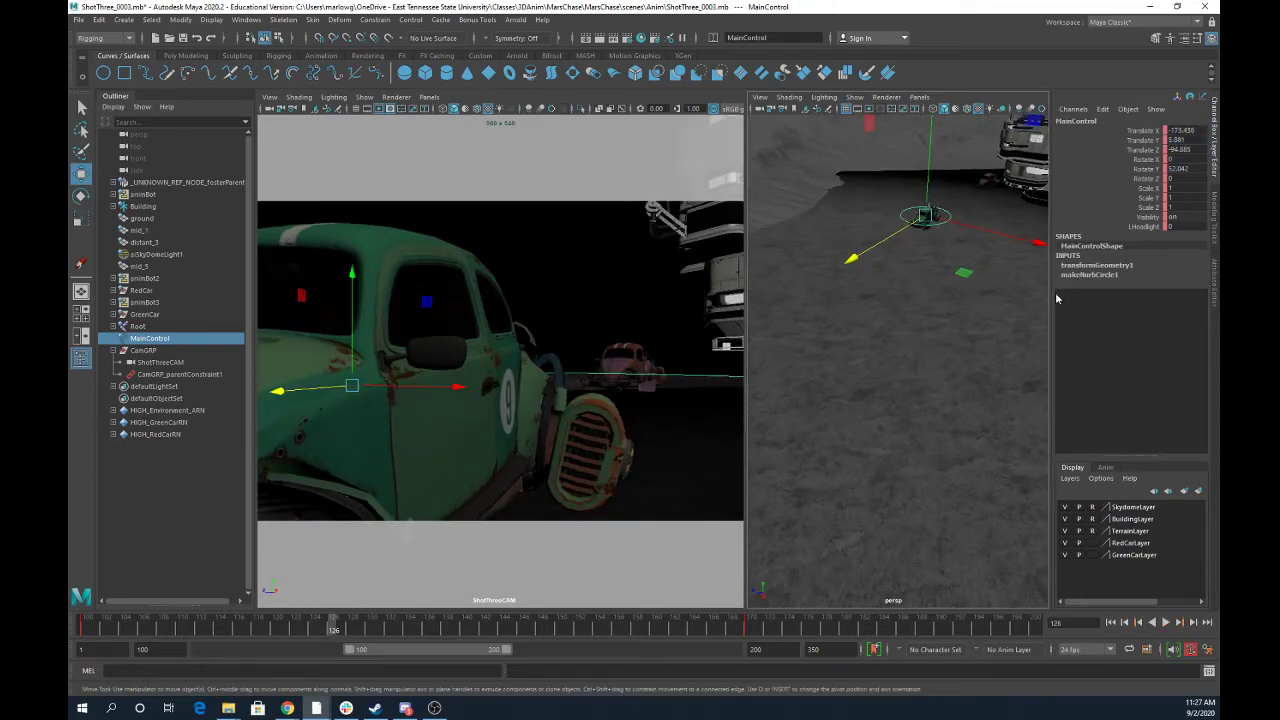
pyautogui.keyDown('alt'); pyautogui.moveTo(979, 308); pyautogui.dragTo(922, 348); pyautogui.keyUp('alt')
pyautogui.press('e')
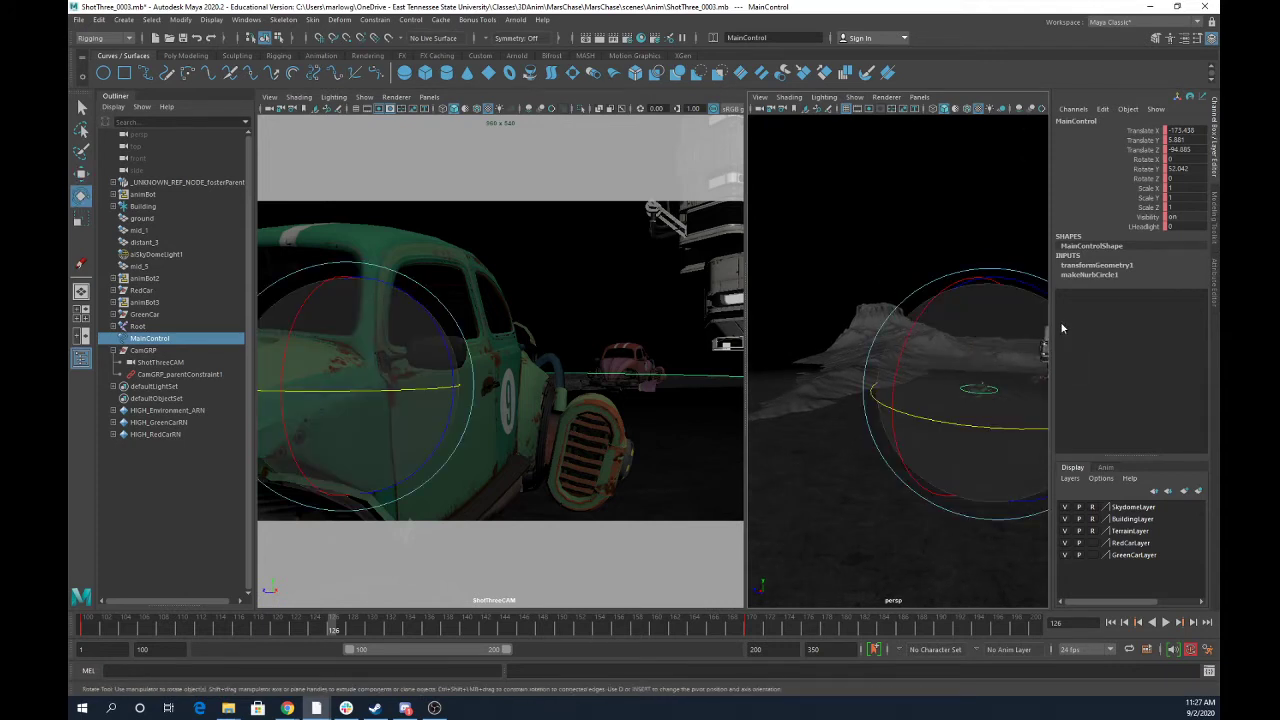
pyautogui.moveTo(1038, 290); pyautogui.dragTo(958, 349)
pyautogui.press('w')
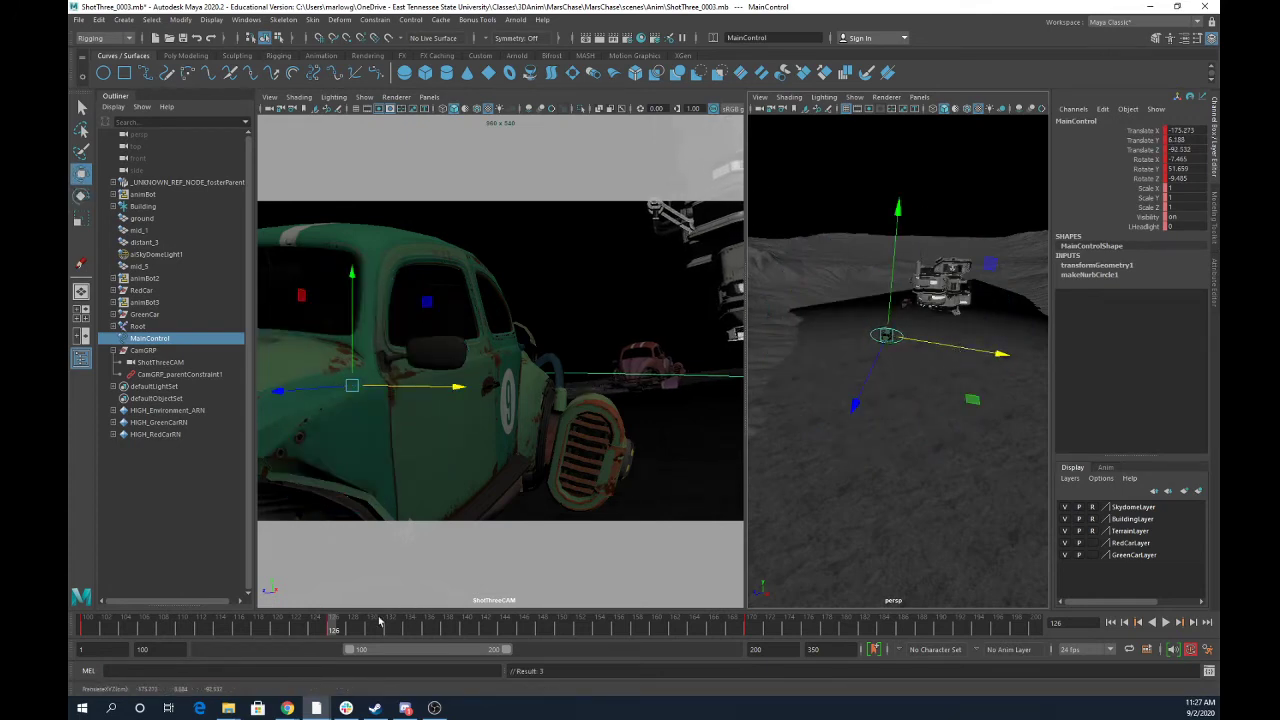
pyautogui.hotkey('alt', 'v')
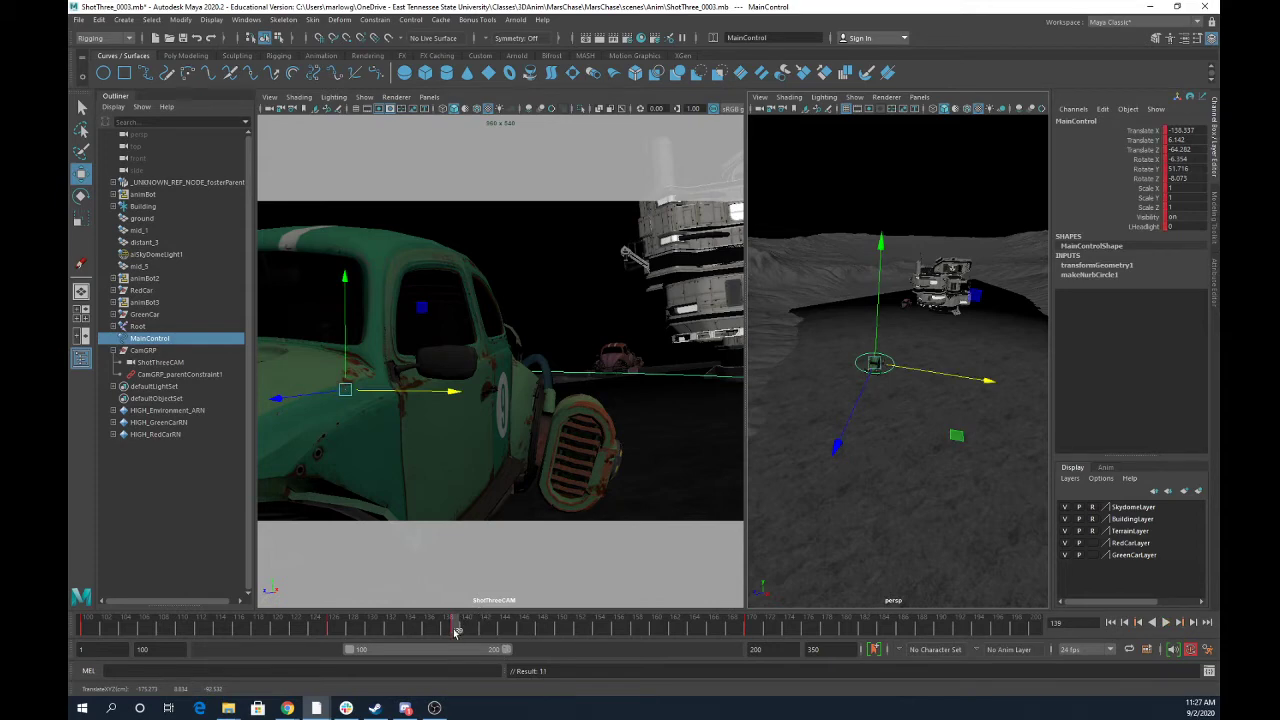
# Rotate the green car's MainControl at frame 145 to tilt it differently, and play back the drive.
pyautogui.moveTo(455, 632); pyautogui.dragTo(515, 630)
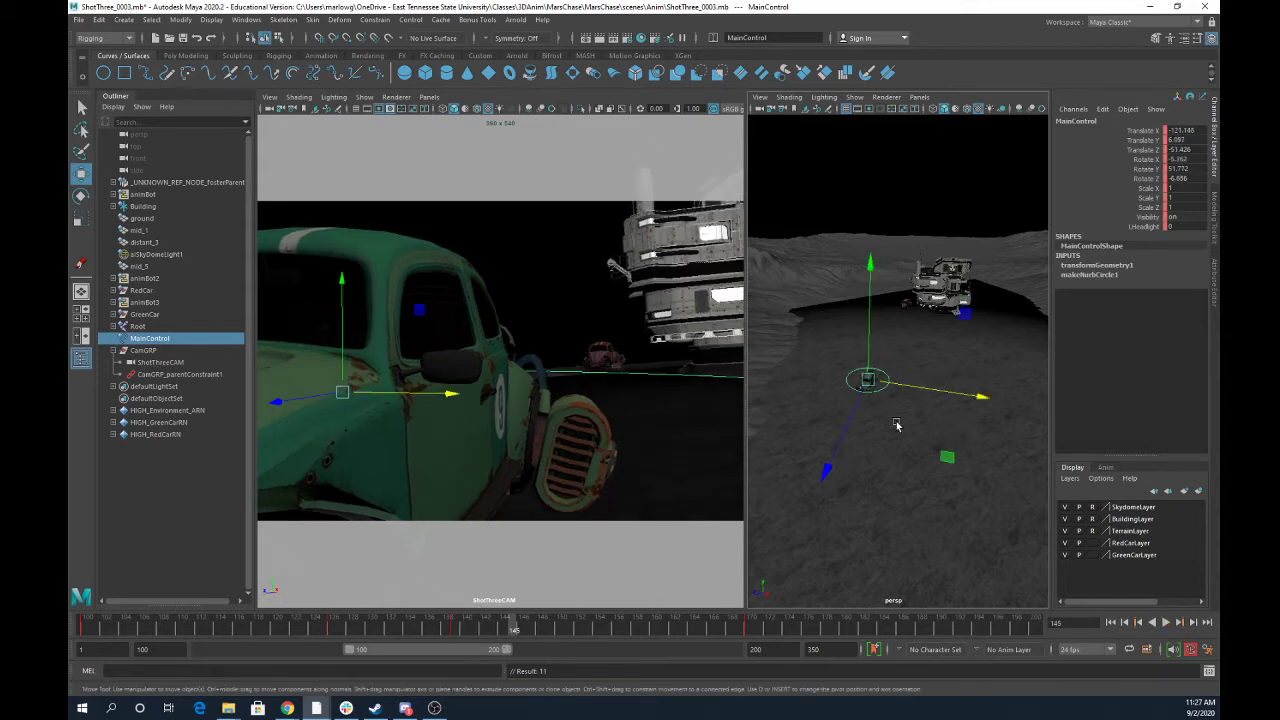
pyautogui.press('e')
pyautogui.moveTo(903, 423); pyautogui.dragTo(952, 318)
pyautogui.hotkey('alt', 'v')
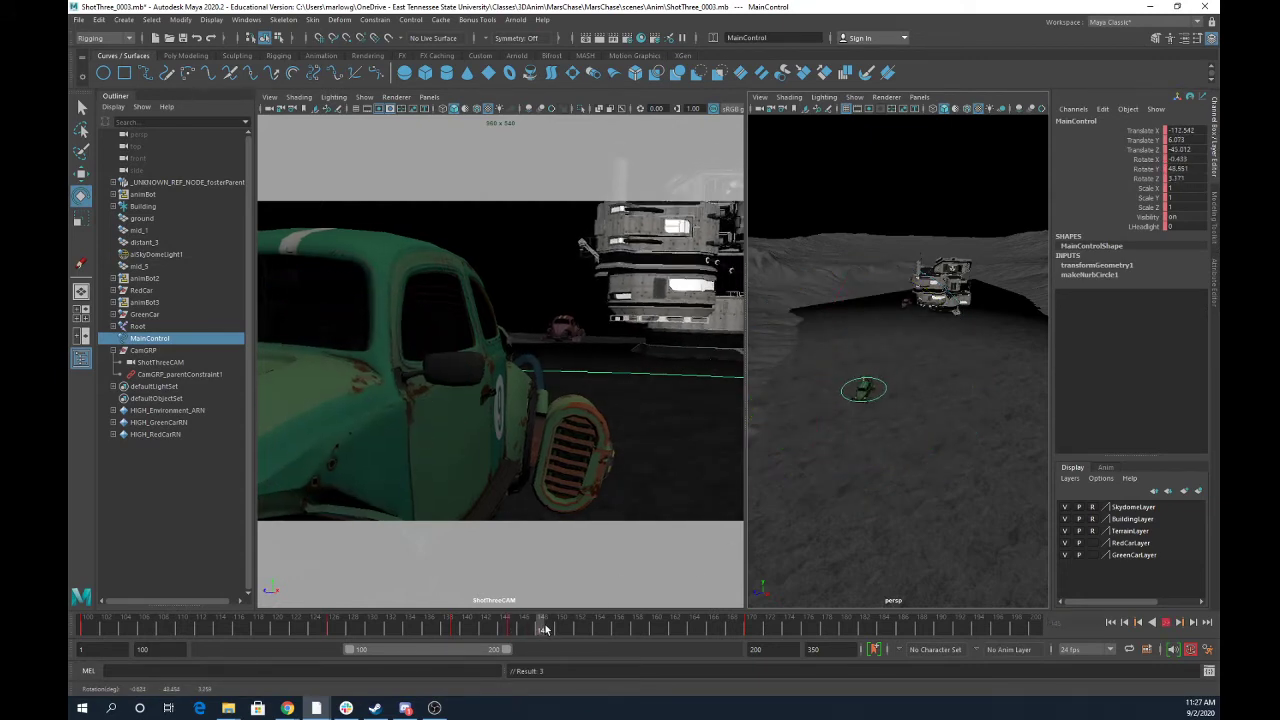
# Tilt the green car's MainControl at frame 170 by rotating it, and play back the drive.
pyautogui.moveTo(633, 637); pyautogui.dragTo(746, 640)
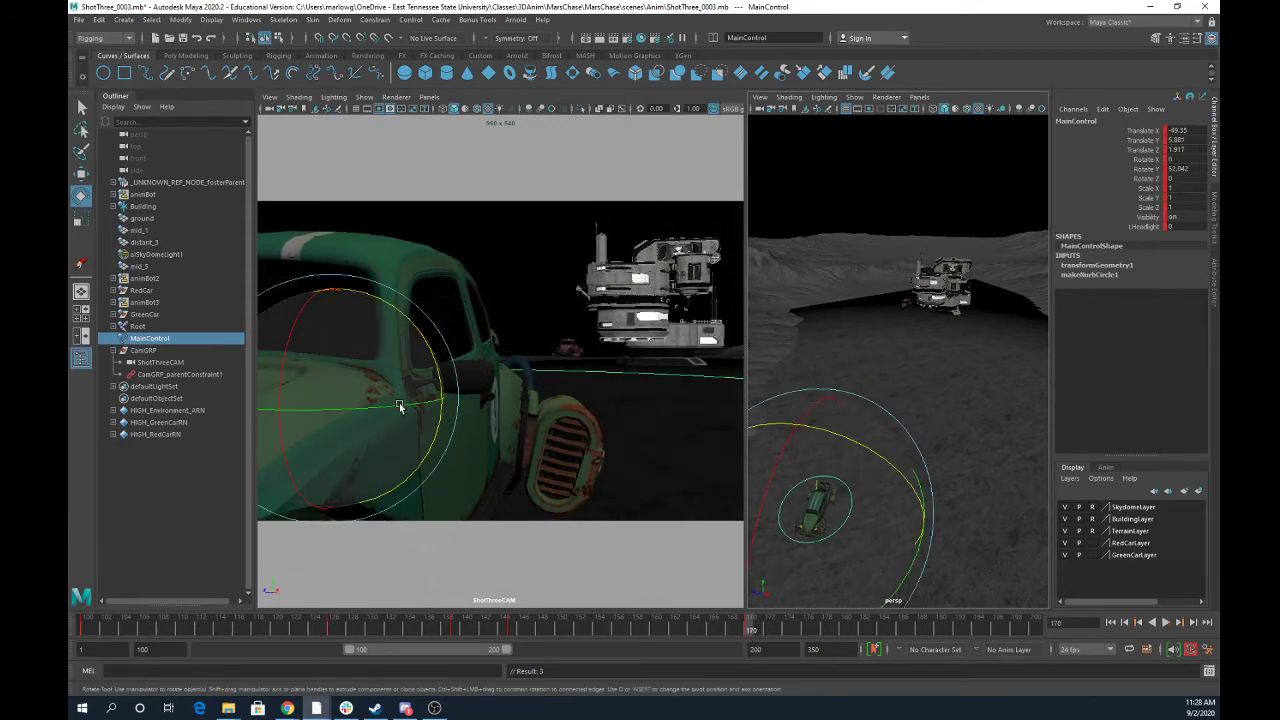
pyautogui.moveTo(402, 407); pyautogui.dragTo(366, 429)
pyautogui.hotkey('ctrl', 'z')
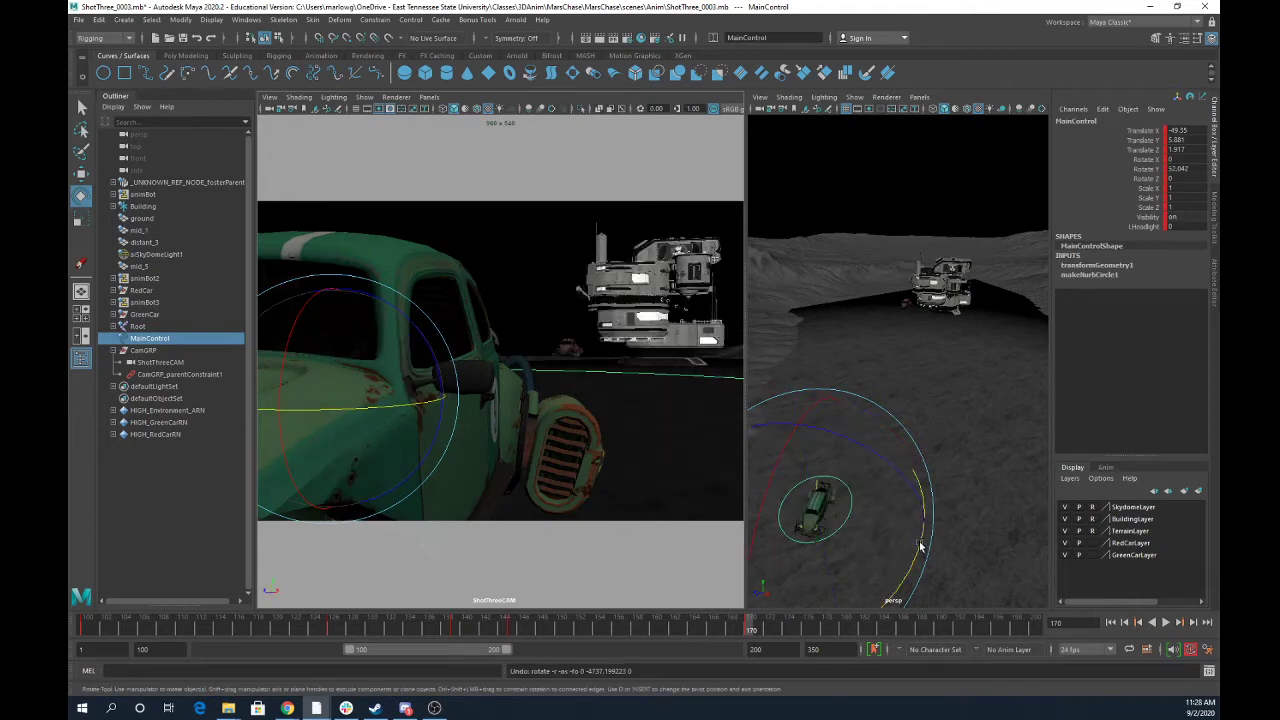
pyautogui.moveTo(921, 546); pyautogui.dragTo(841, 512)
pyautogui.moveTo(749, 622); pyautogui.dragTo(330, 584)
pyautogui.click(1166, 622)
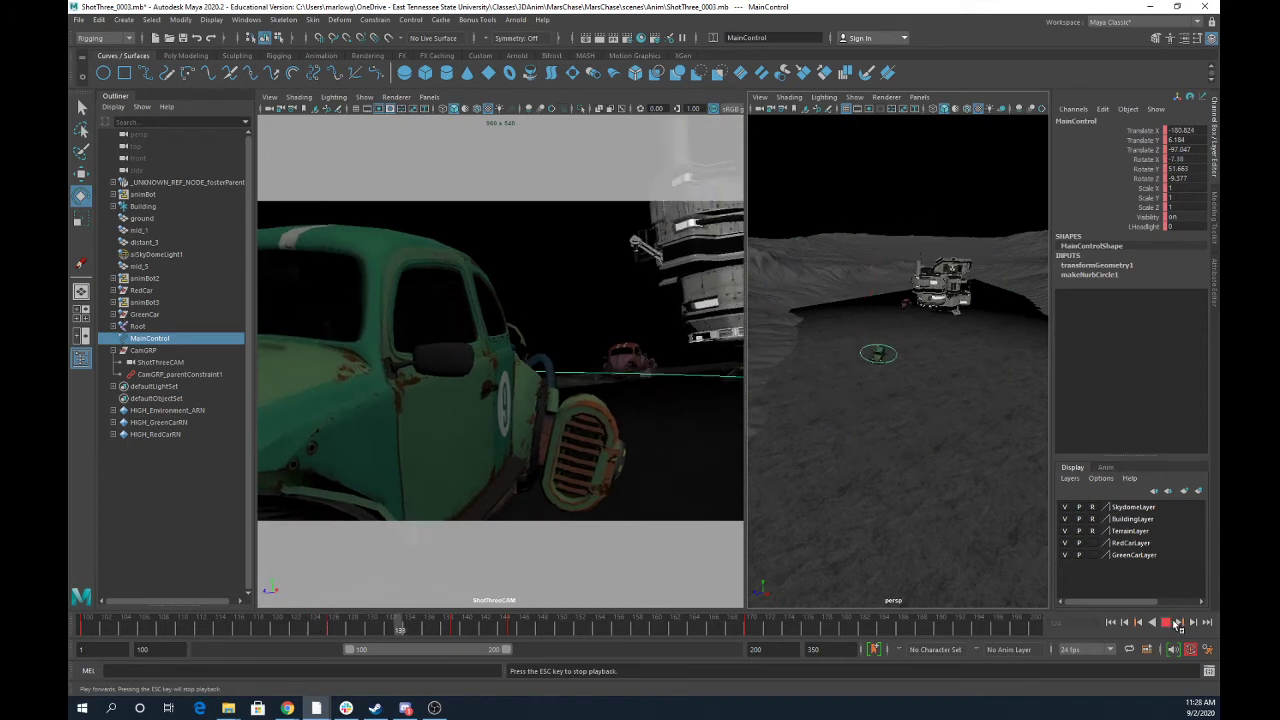
pyautogui.click(1166, 622)
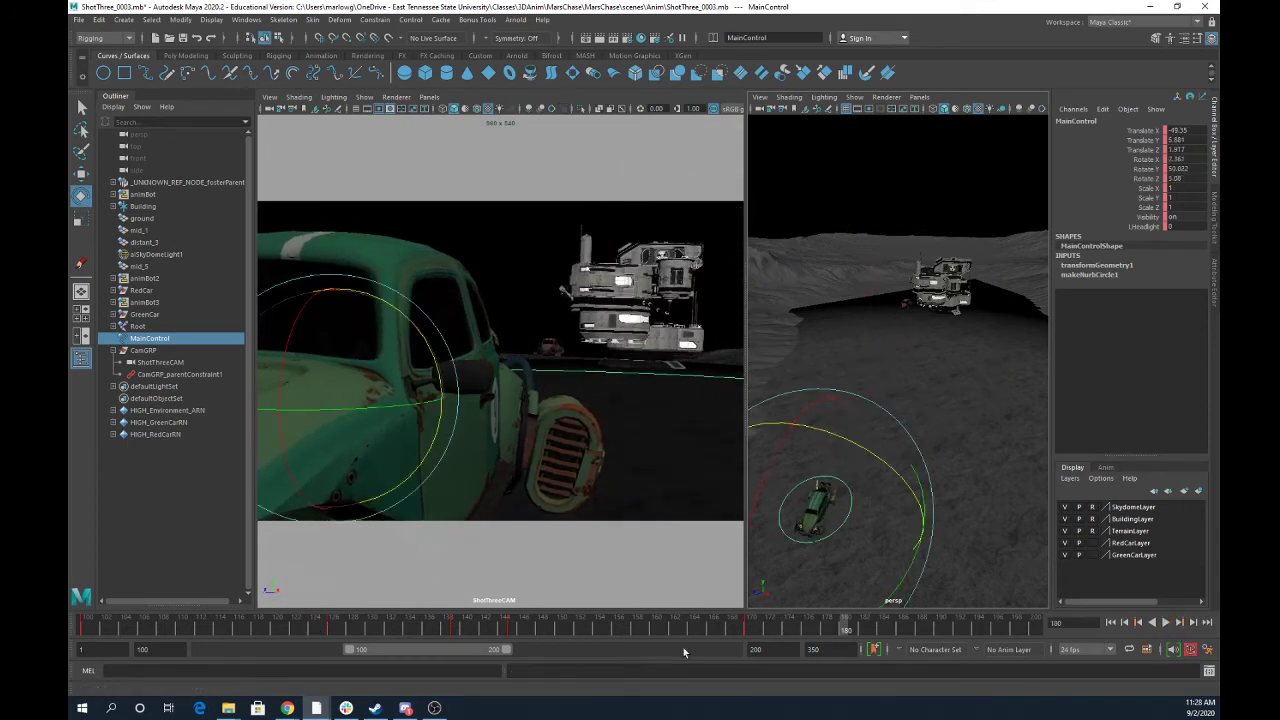
# Delete the green car MainControl's key at frame 139, and scrub the motion back to frame 100.
pyautogui.click(510, 628)
pyautogui.rightClick(514, 627)
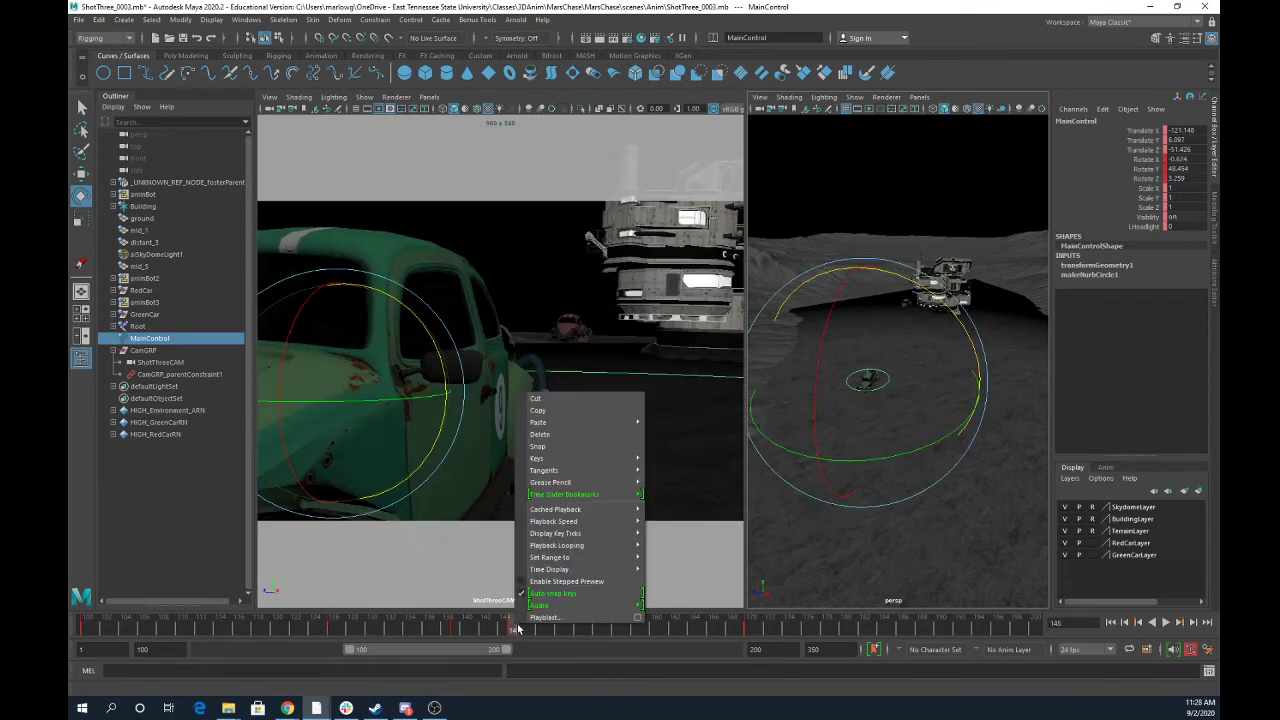
pyautogui.rightClick(460, 628)
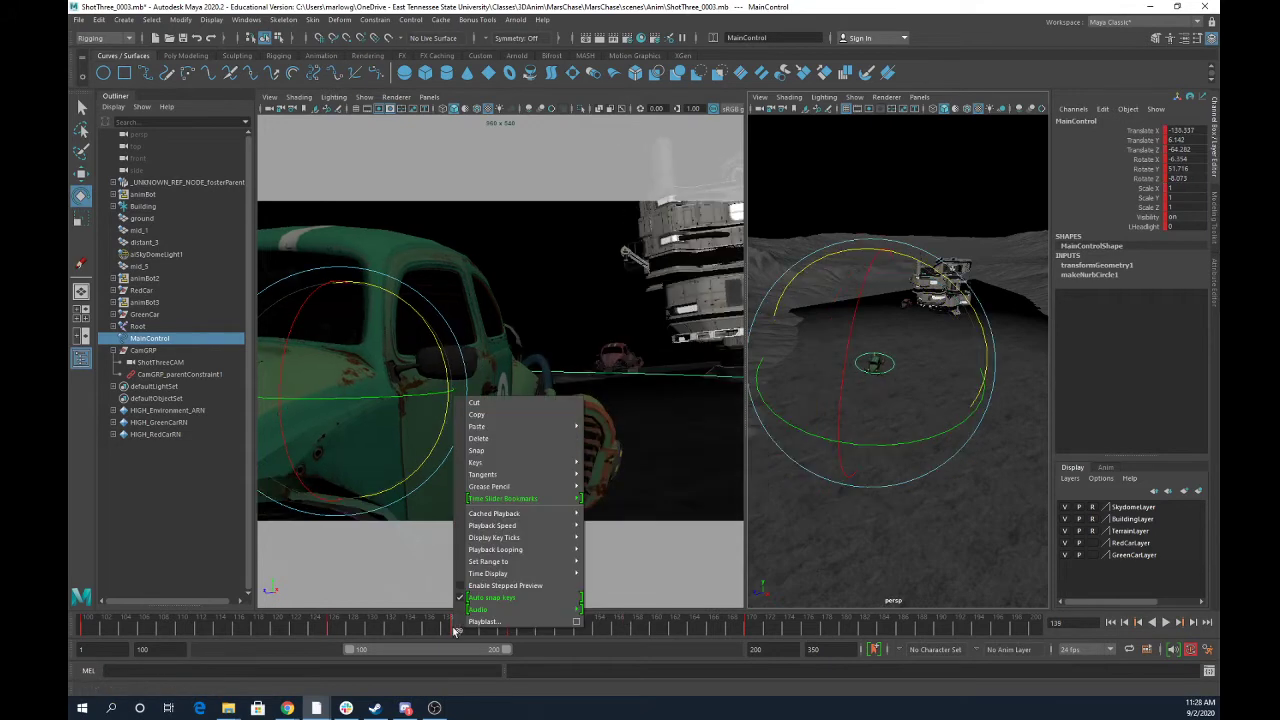
pyautogui.click(489, 439)
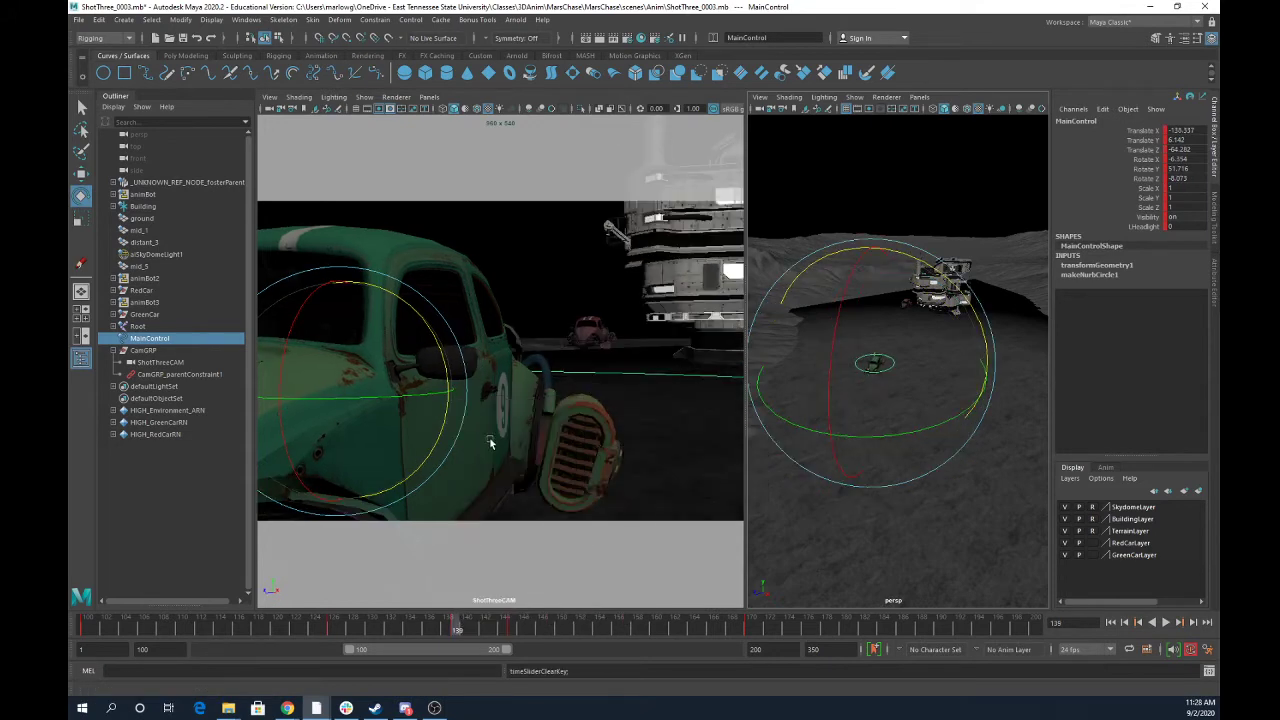
pyautogui.moveTo(480, 630); pyautogui.dragTo(82, 640)
# Delete ShotThreeCAM's key at frame 170, and review the drive without the camera move.
pyautogui.click(141, 350)
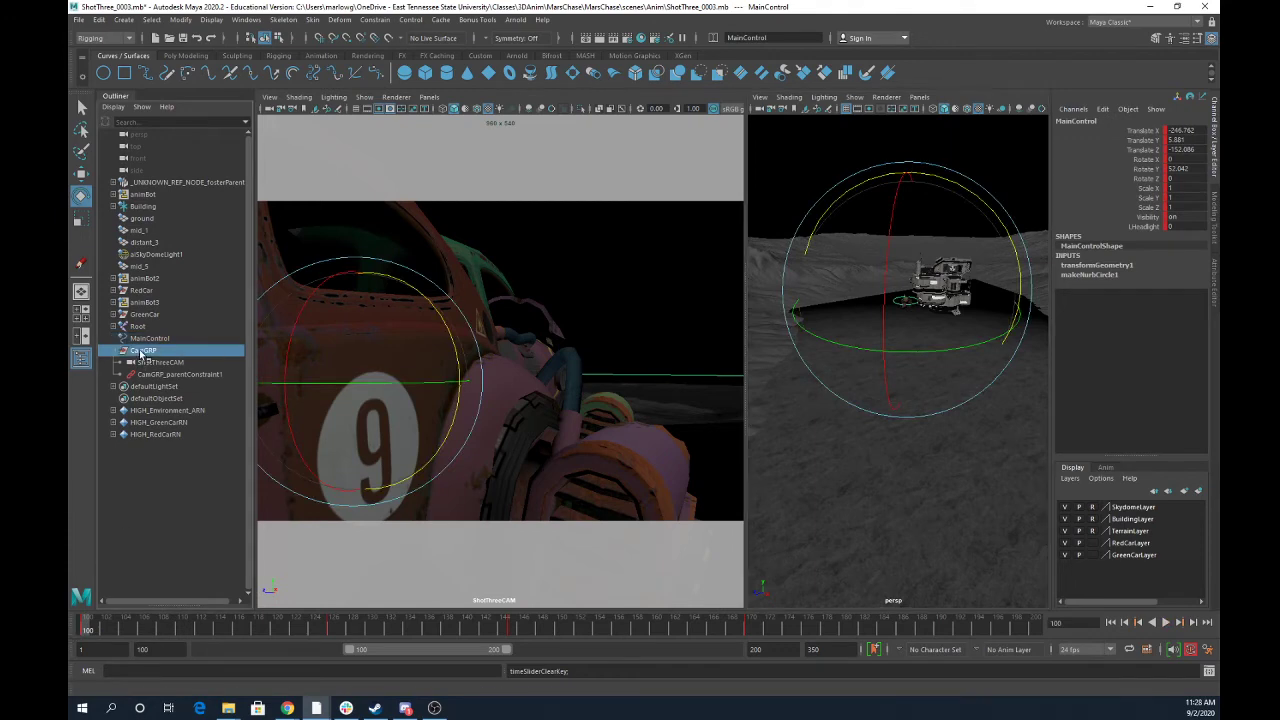
pyautogui.click(155, 362)
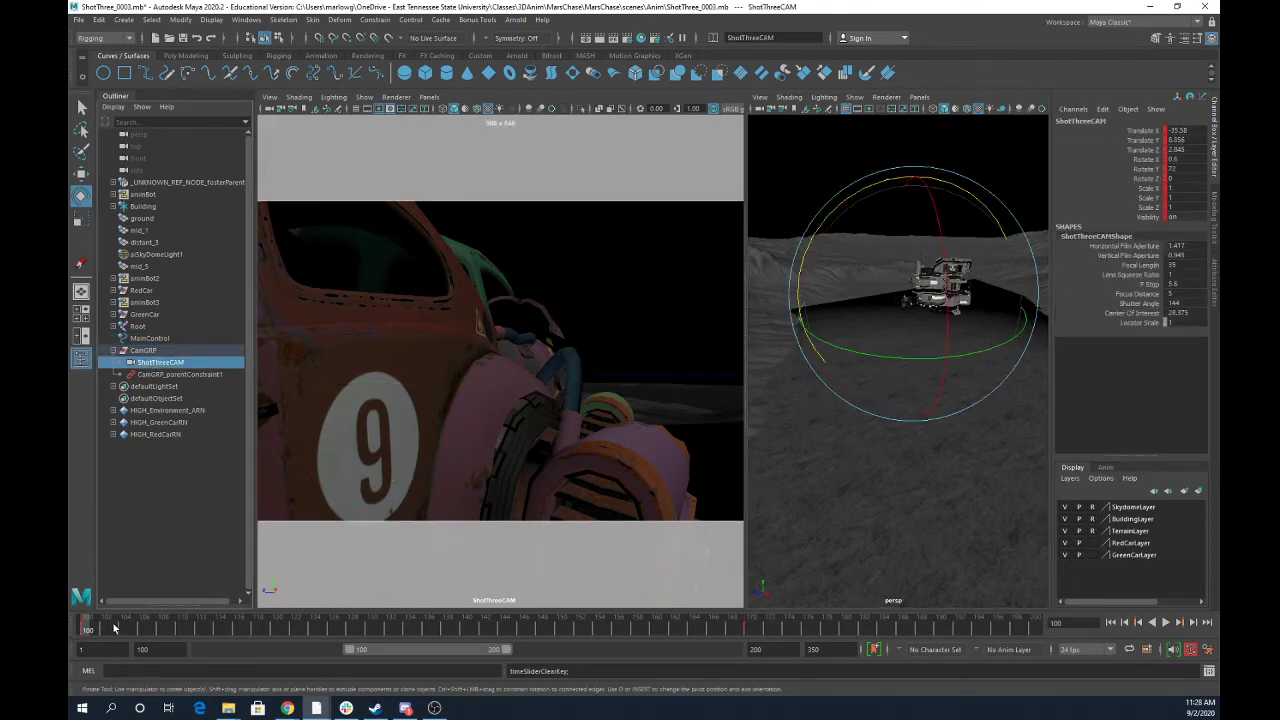
pyautogui.moveTo(115, 628); pyautogui.dragTo(84, 630)
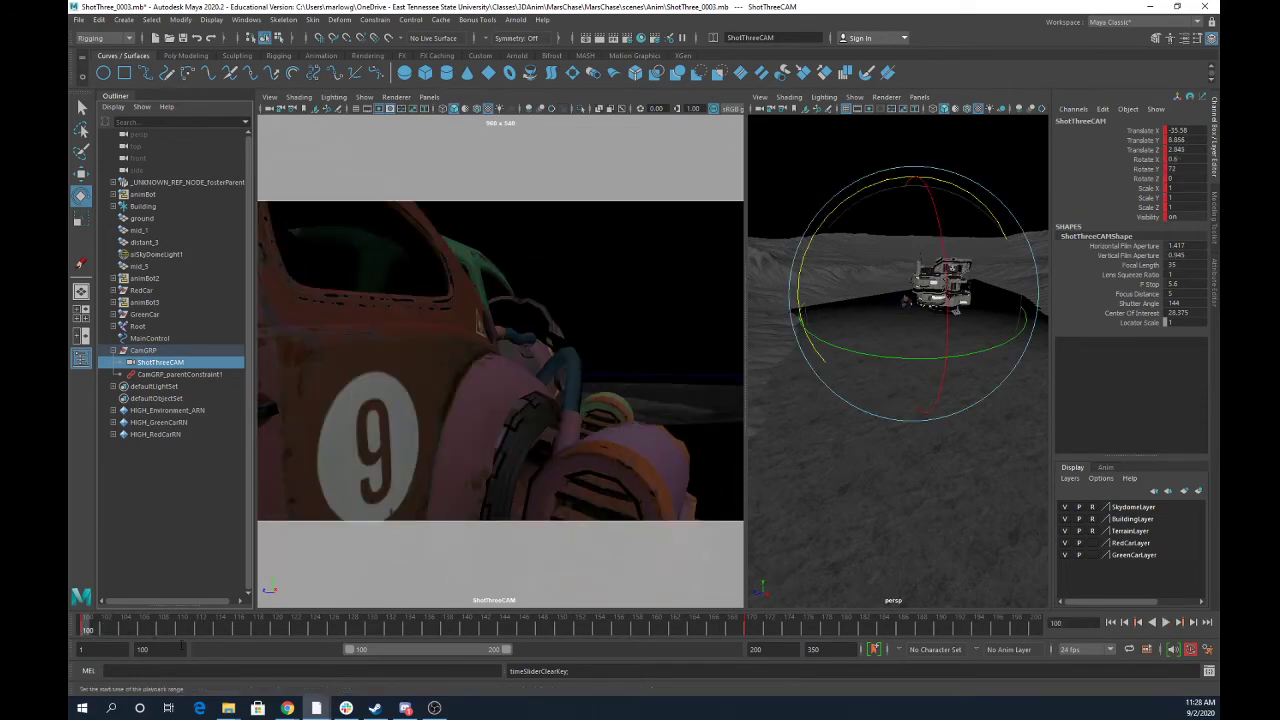
pyautogui.click(750, 635)
pyautogui.rightClick(755, 632)
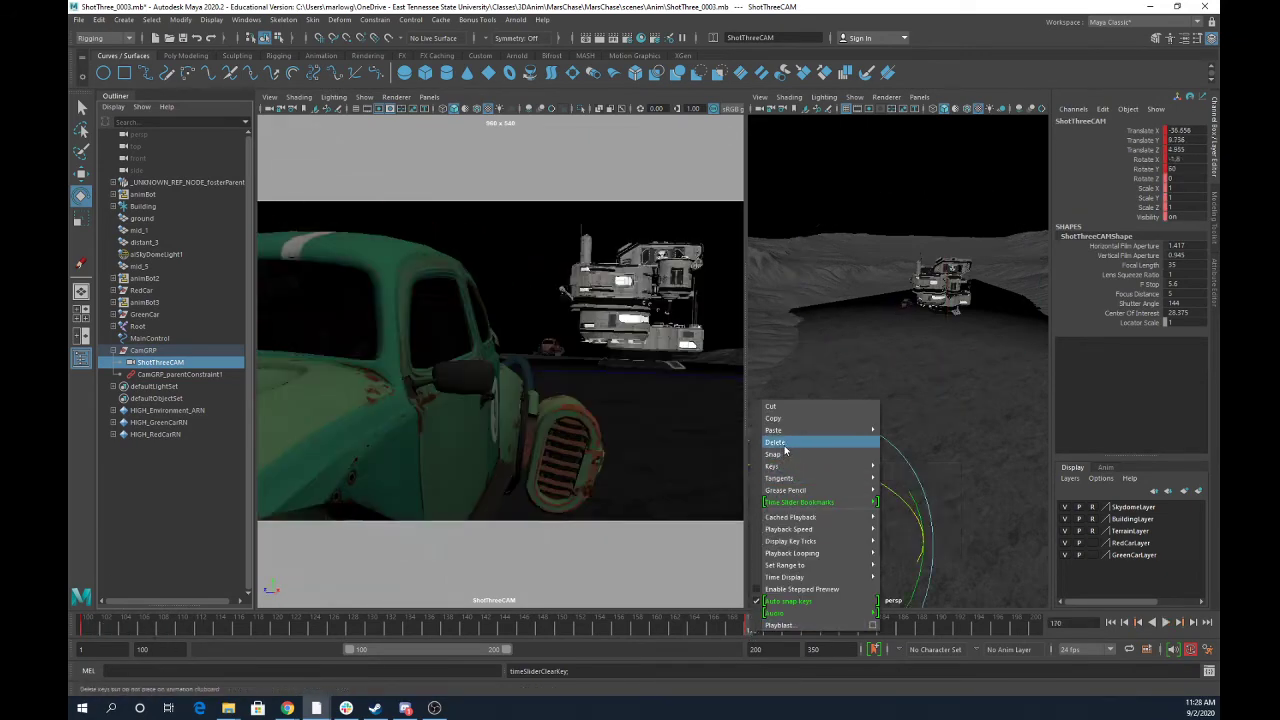
pyautogui.click(783, 445)
pyautogui.moveTo(118, 628)
pyautogui.mouseDown()
pyautogui.moveTo(267, 630)
pyautogui.moveTo(418, 654)
pyautogui.mouseUp()
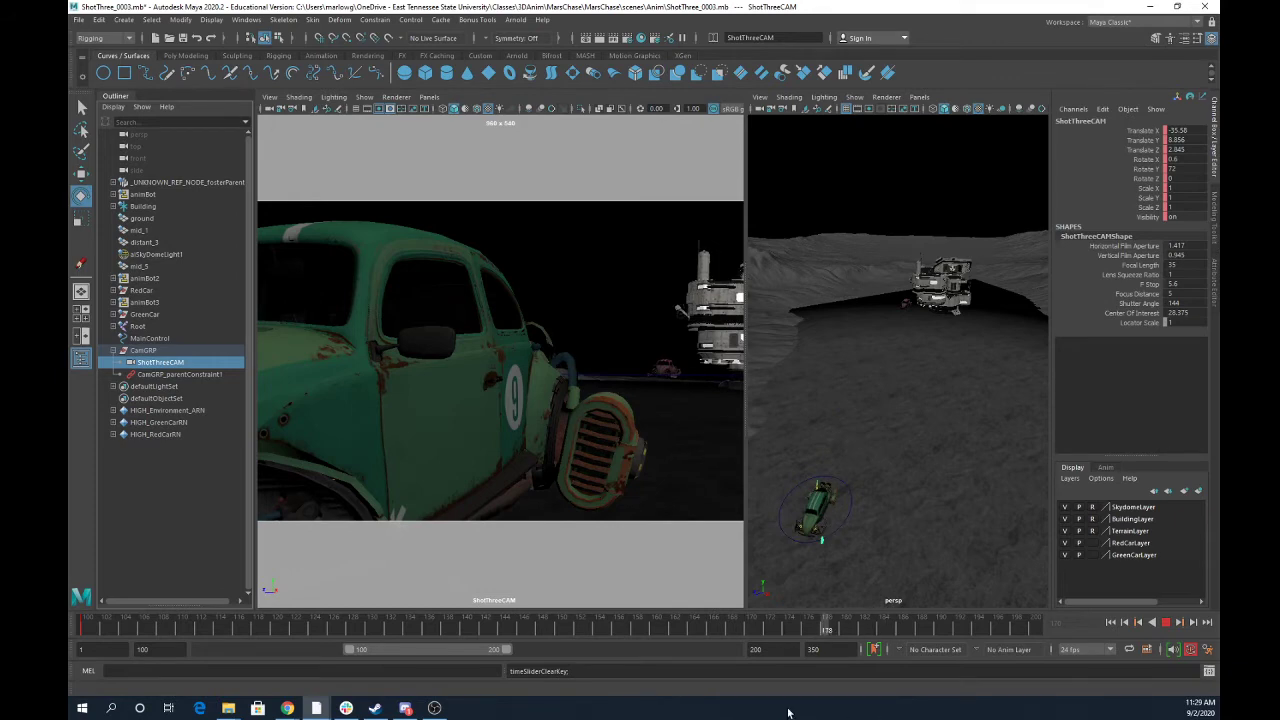
pyautogui.click(100, 622)
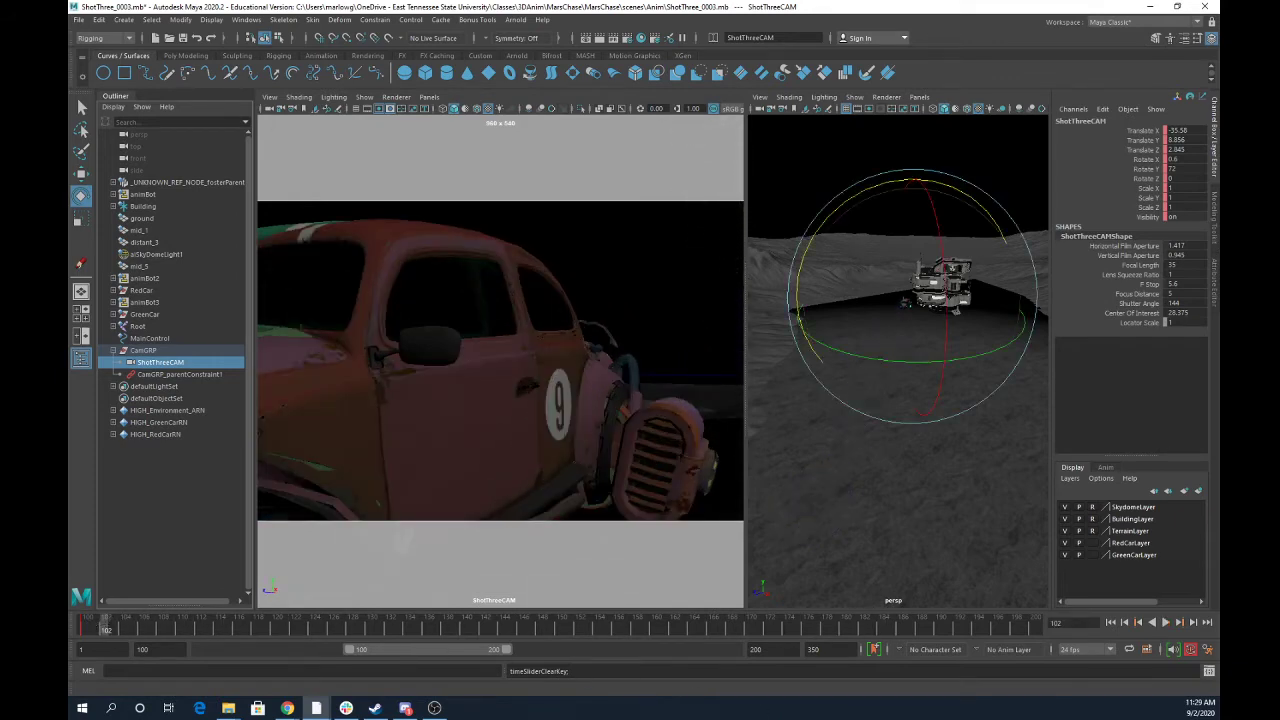
# Create a Camera and Aim rig, and look through camera1 in the ShotThreeCAM viewport.
pyautogui.click(124, 20)
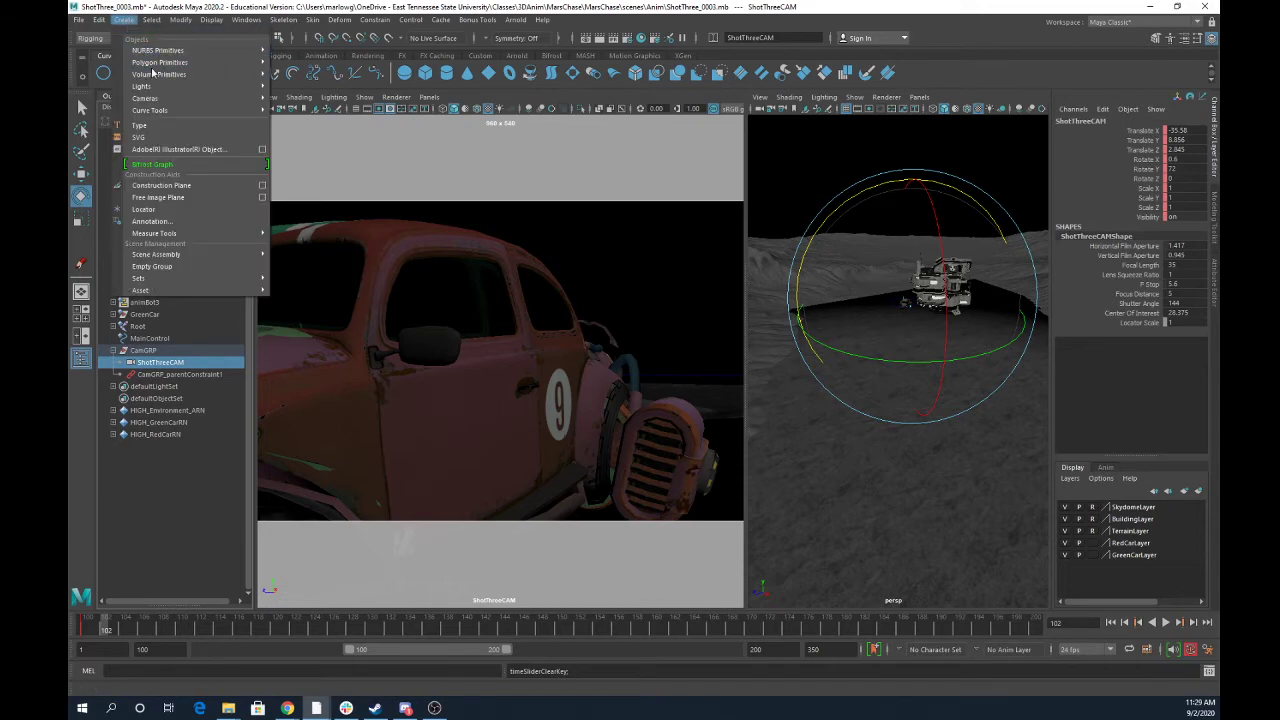
pyautogui.moveTo(156, 101)
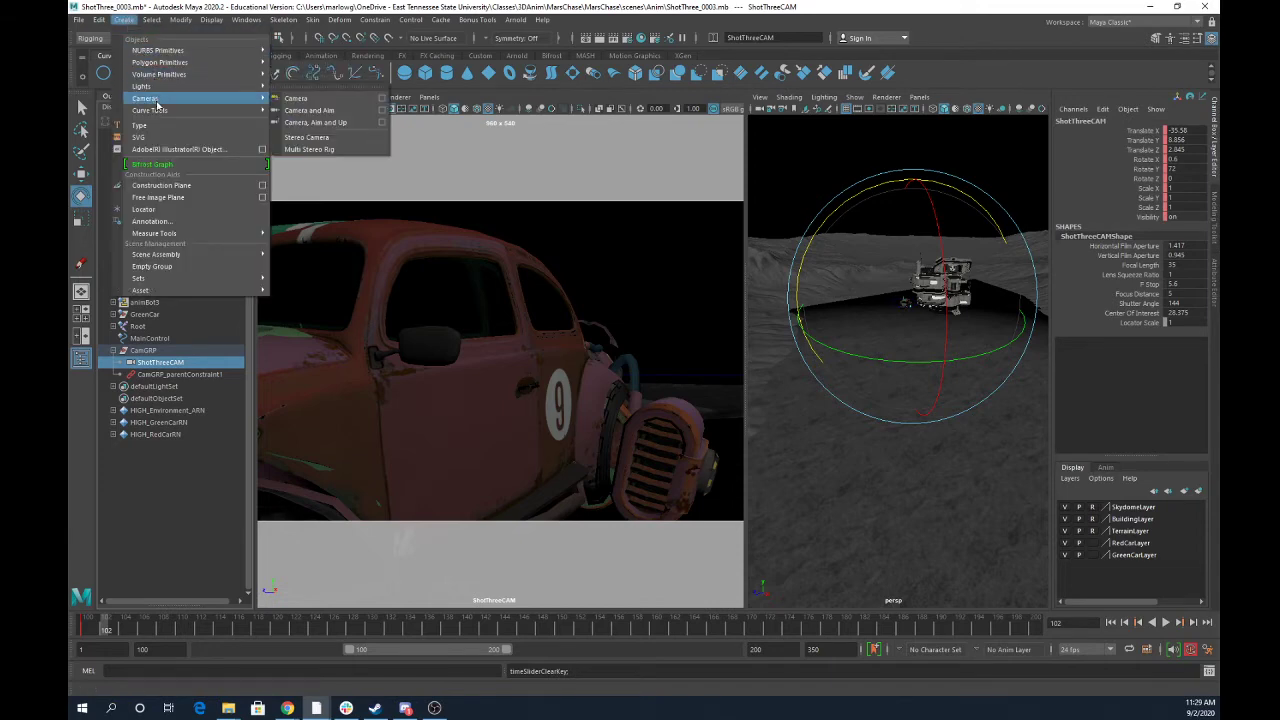
pyautogui.click(300, 111)
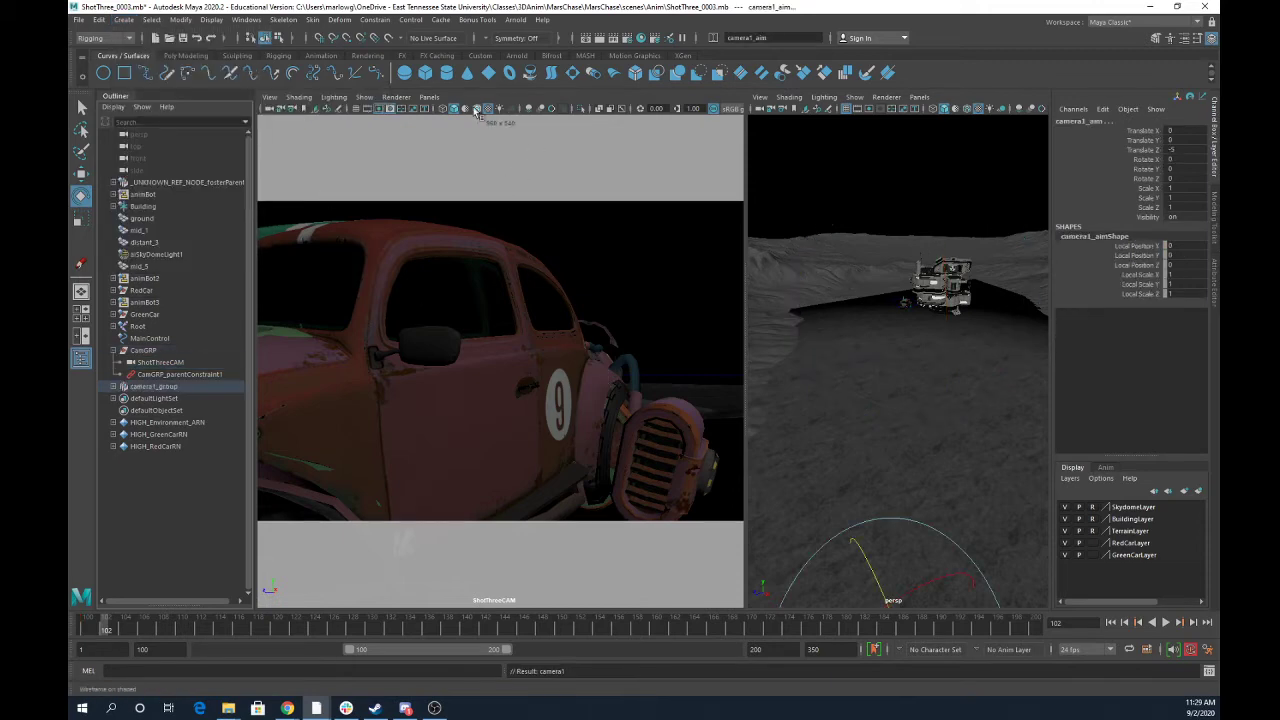
pyautogui.click(430, 97)
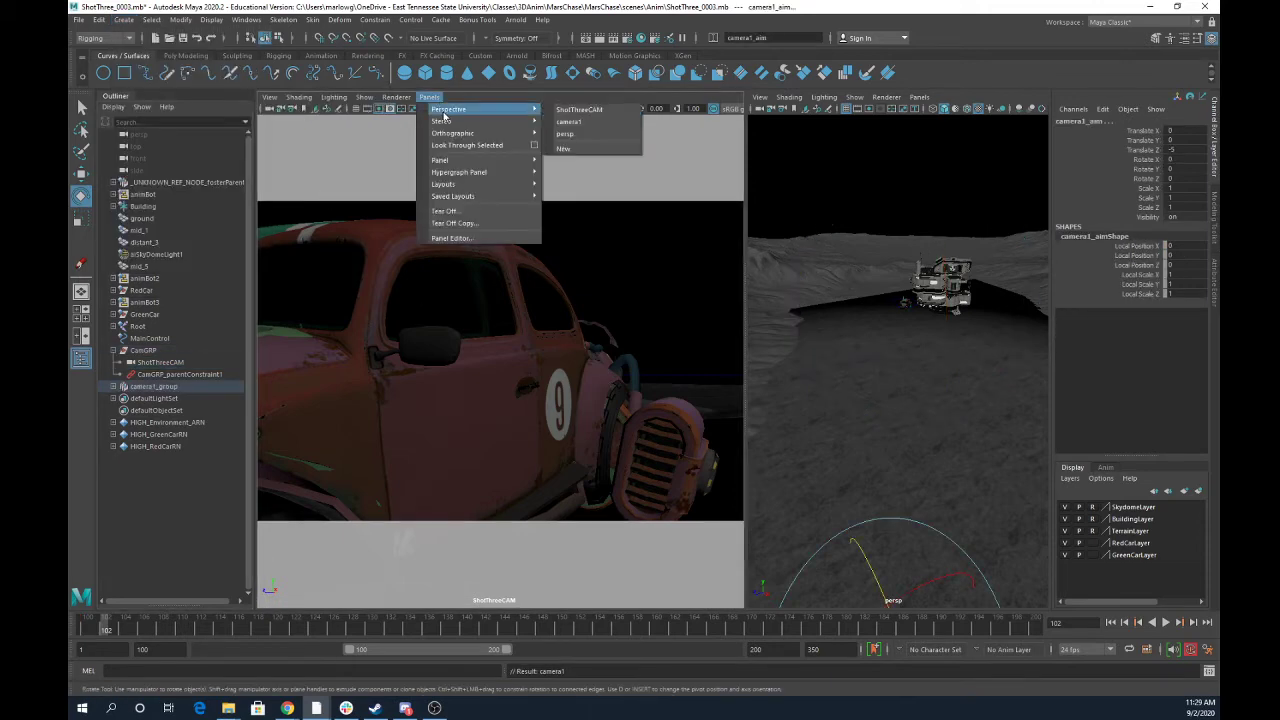
pyautogui.click(569, 123)
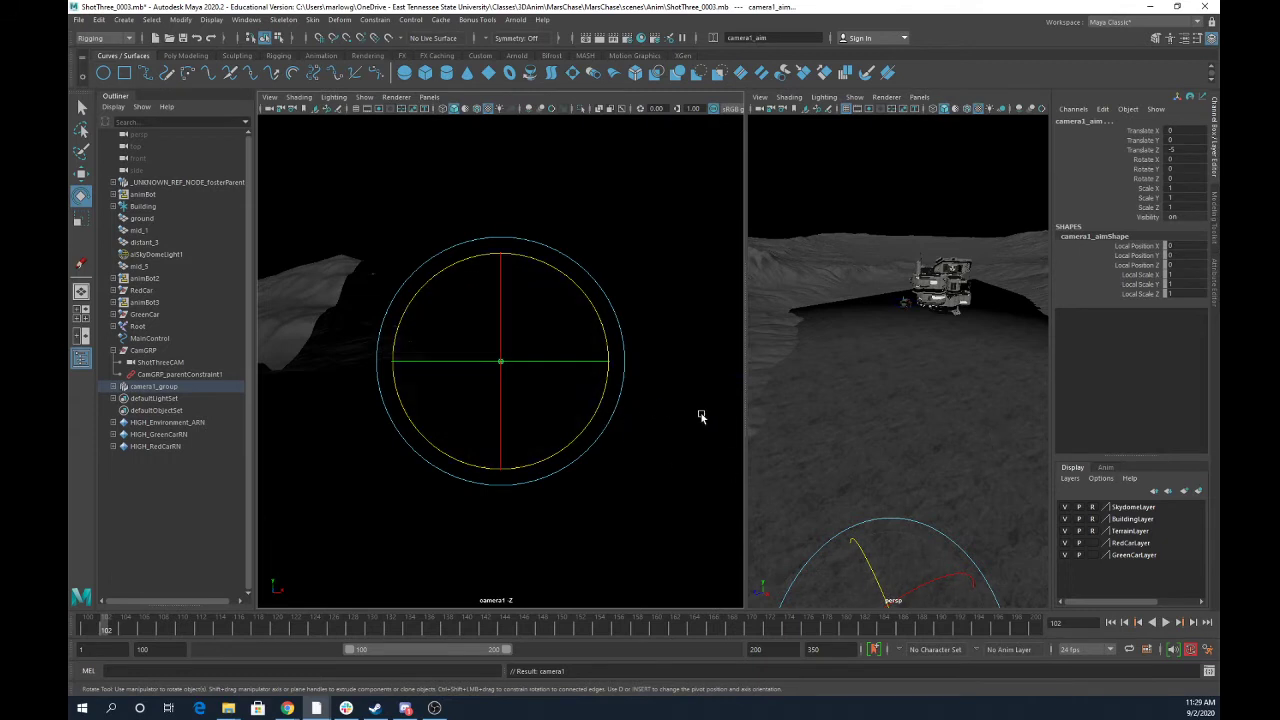
# Swing and move camera1 across the terrain until it faces the building and the cars.
pyautogui.keyDown('alt'); pyautogui.moveTo(965, 532); pyautogui.dragTo(910, 390); pyautogui.keyUp('alt')
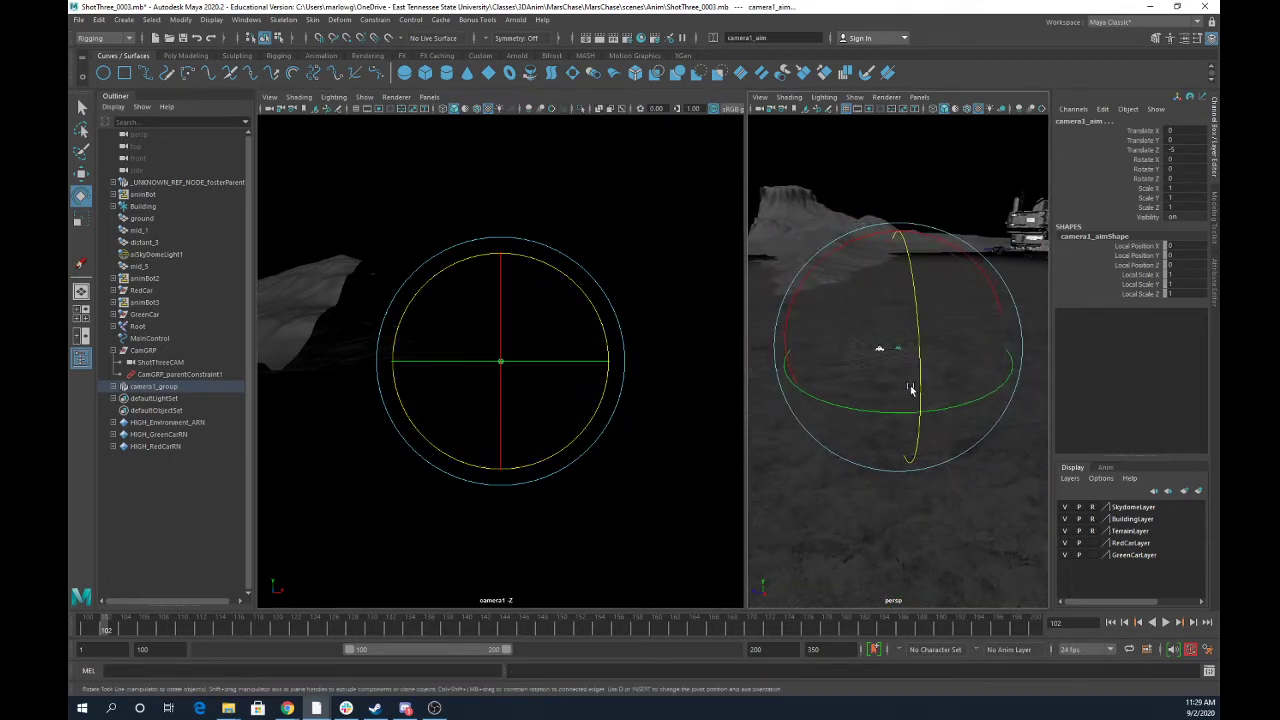
pyautogui.keyDown('alt'); pyautogui.moveTo(656, 413); pyautogui.dragTo(414, 342, button='right'); pyautogui.keyUp('alt')
pyautogui.keyDown('alt'); pyautogui.moveTo(507, 328); pyautogui.dragTo(505, 425); pyautogui.keyUp('alt')
pyautogui.keyDown('alt'); pyautogui.moveTo(614, 446); pyautogui.dragTo(571, 429); pyautogui.keyUp('alt')
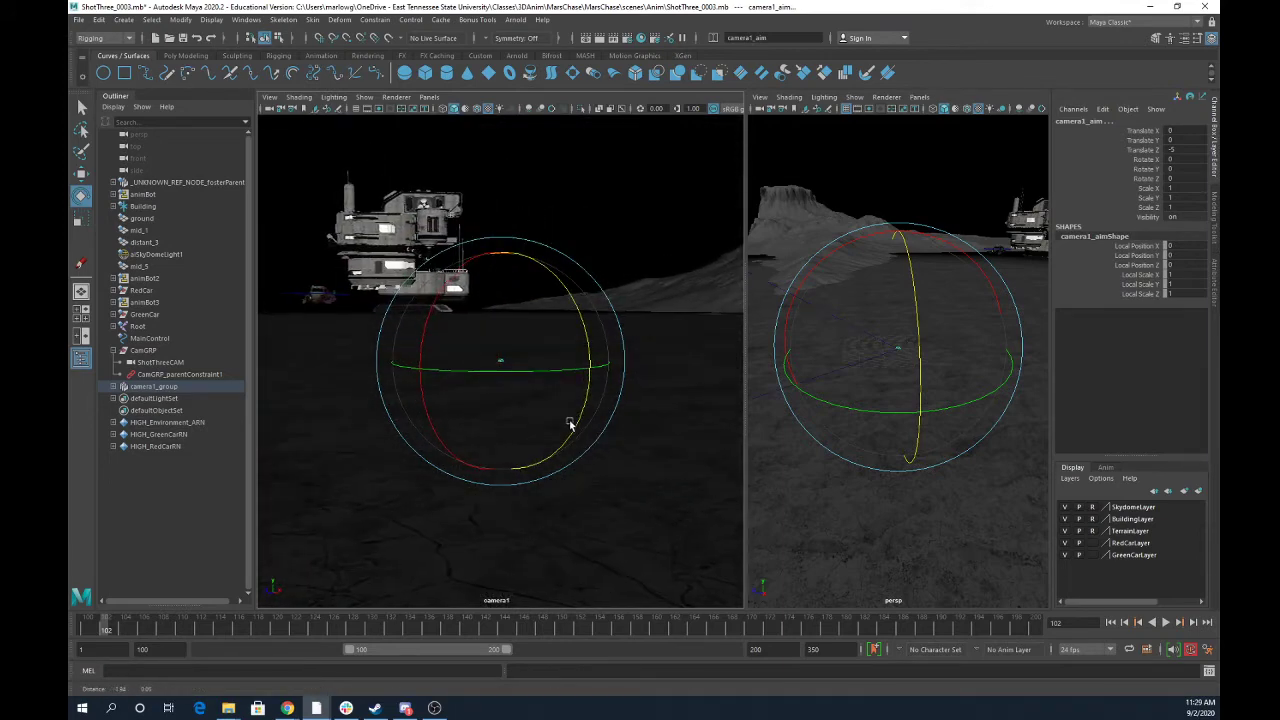
# Expand camera1_group, select camera1_aim, and reframe camera1 at frame 100 with the building beside the distant cars.
pyautogui.click(113, 387)
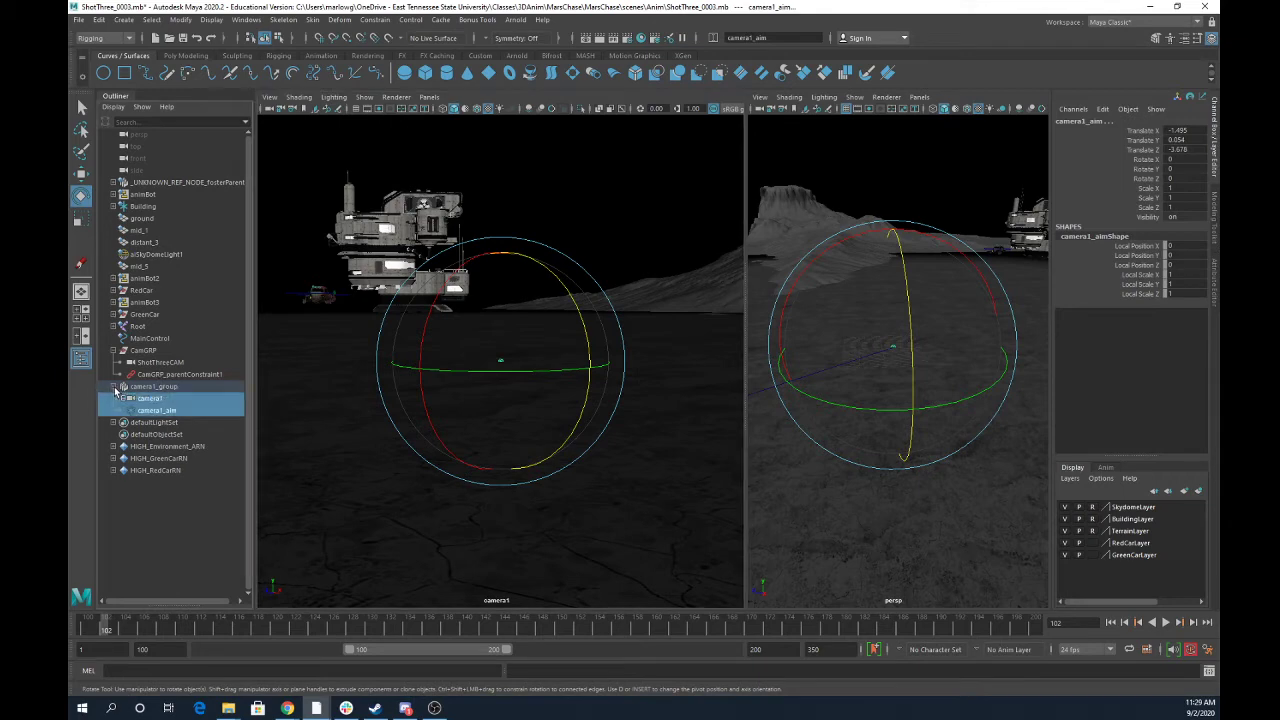
pyautogui.keyDown('ctrl'); pyautogui.click(159, 410); pyautogui.keyUp('ctrl')
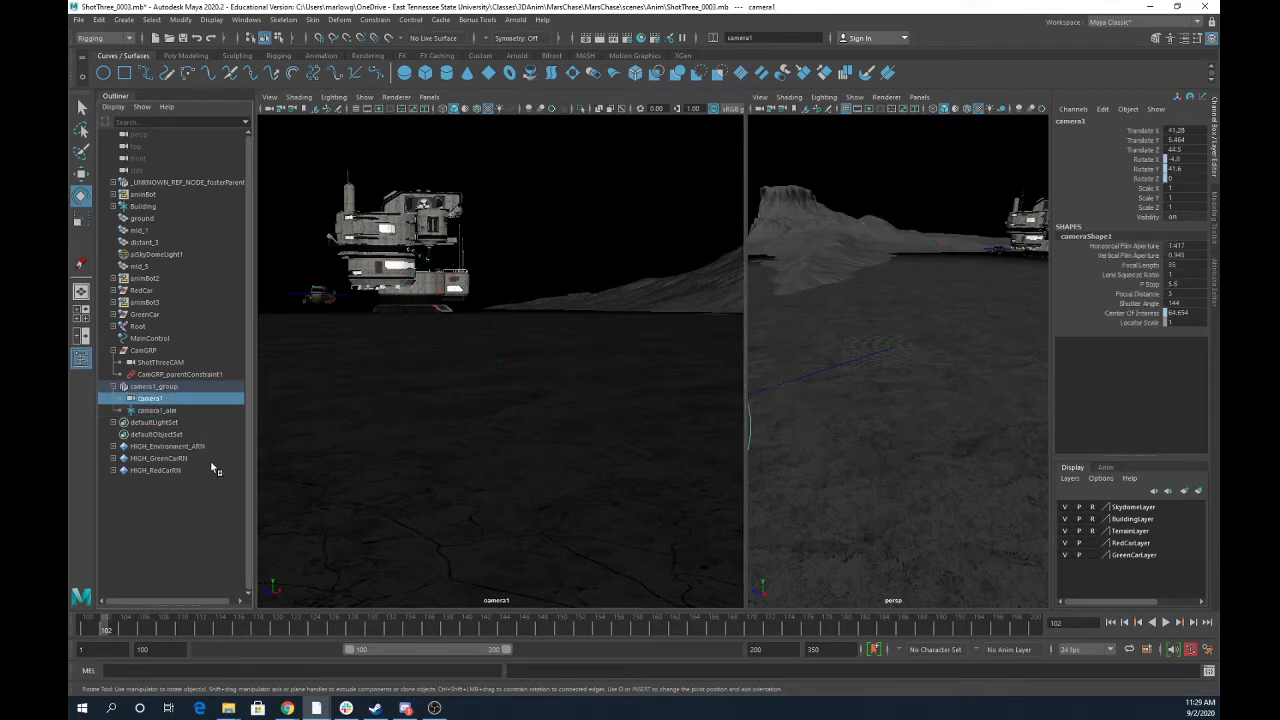
pyautogui.click(160, 411)
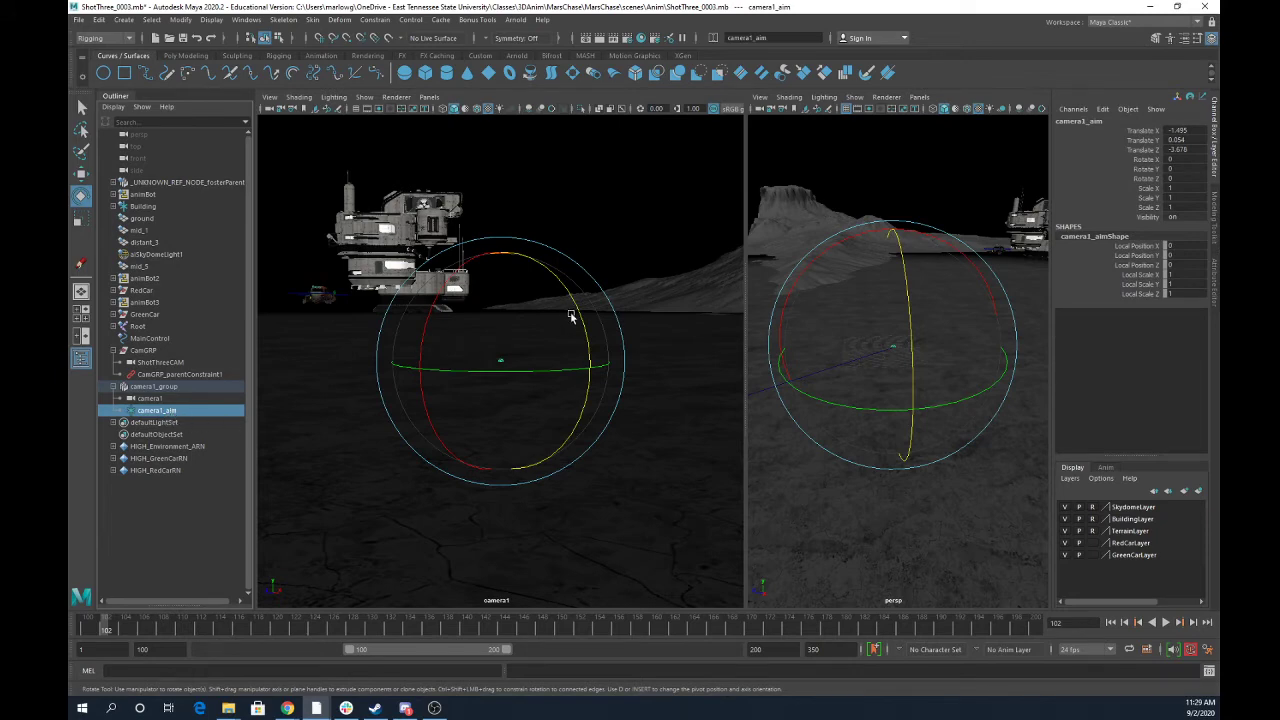
pyautogui.moveTo(103, 628); pyautogui.dragTo(89, 628)
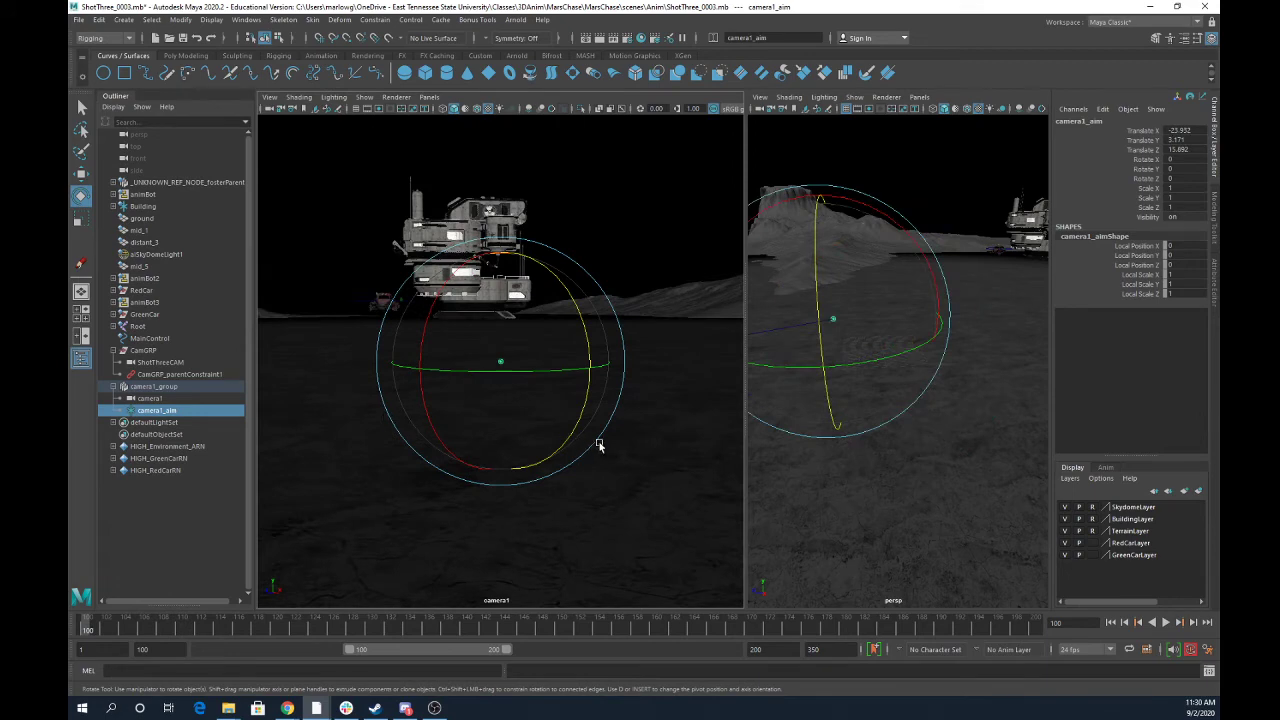
pyautogui.keyDown('alt'); pyautogui.moveTo(600, 445); pyautogui.dragTo(531, 455); pyautogui.keyUp('alt')
pyautogui.keyDown('alt'); pyautogui.moveTo(589, 457); pyautogui.dragTo(510, 457, button='middle'); pyautogui.keyUp('alt')
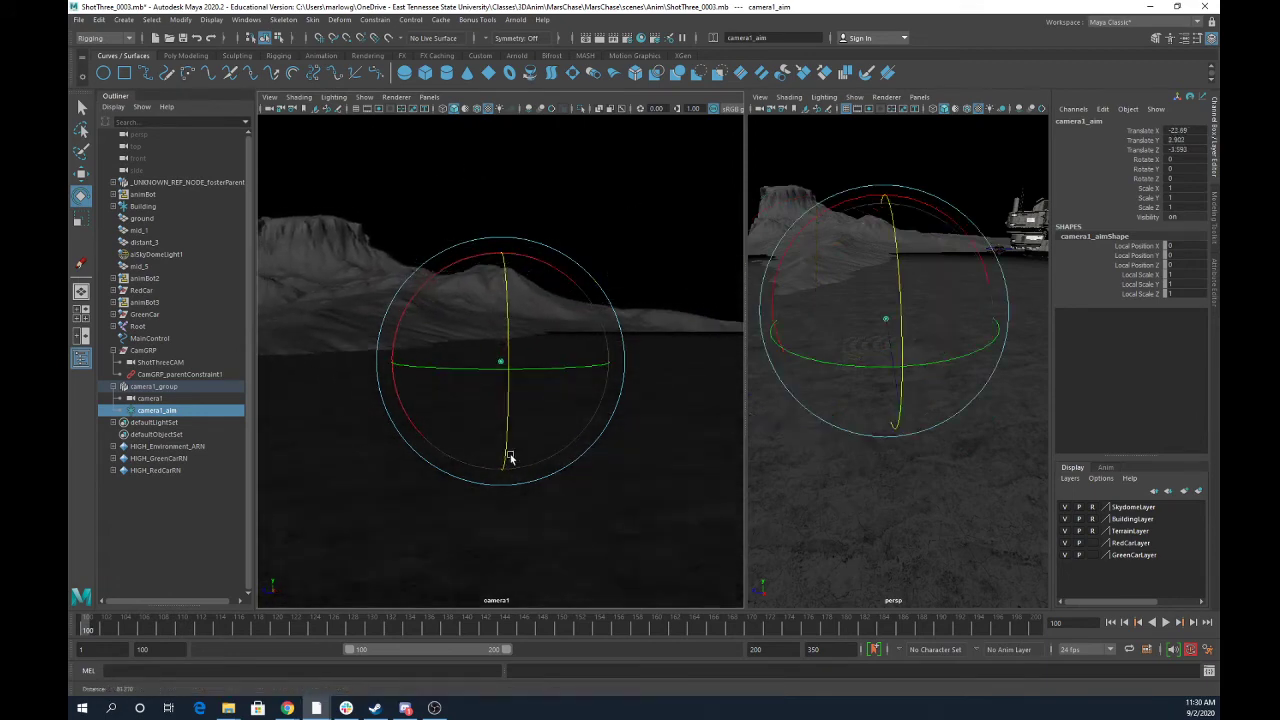
pyautogui.keyDown('alt'); pyautogui.moveTo(510, 457); pyautogui.dragTo(536, 465); pyautogui.keyUp('alt')
pyautogui.moveTo(536, 465)
pyautogui.keyDown('alt'); pyautogui.mouseDown(button='middle')
pyautogui.moveTo(557, 444)
pyautogui.moveTo(555, 456)
pyautogui.mouseUp(button='middle'); pyautogui.keyUp('alt')
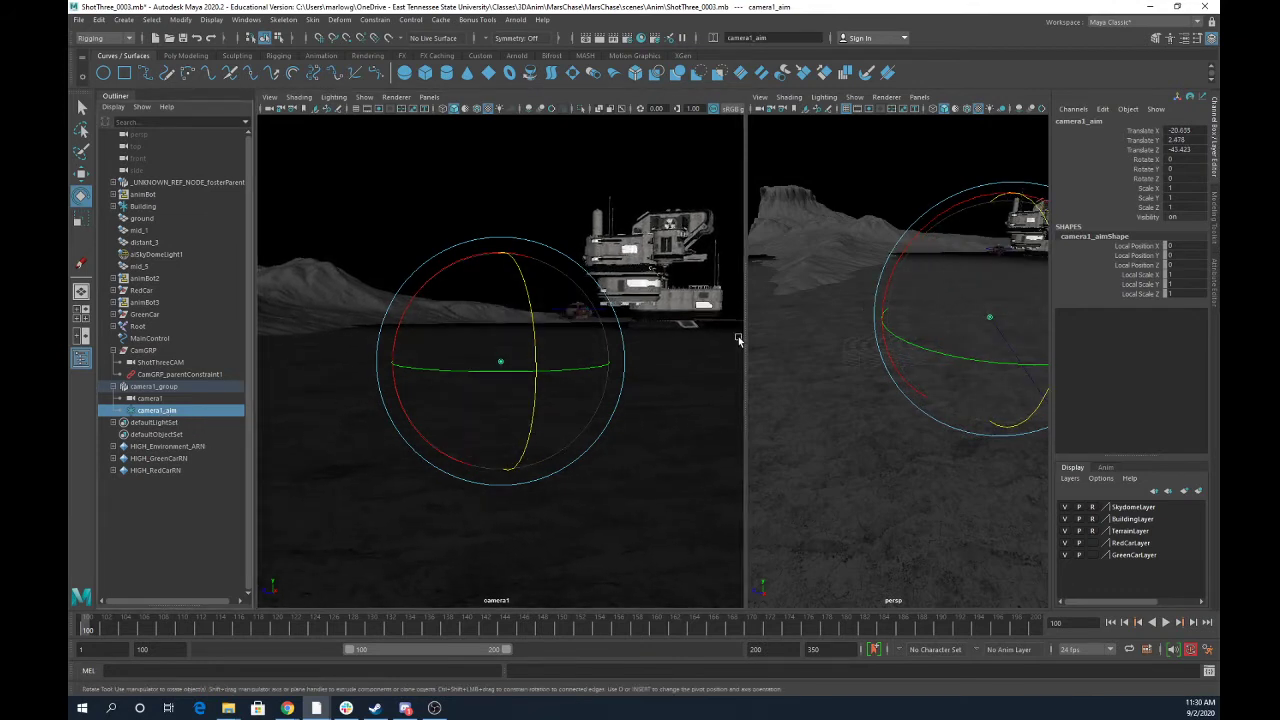
# Try matching translation with MainControl selected first and camera1_aim last, and undo the match.
pyautogui.keyDown('ctrl'); pyautogui.click(150, 339); pyautogui.keyUp('ctrl')
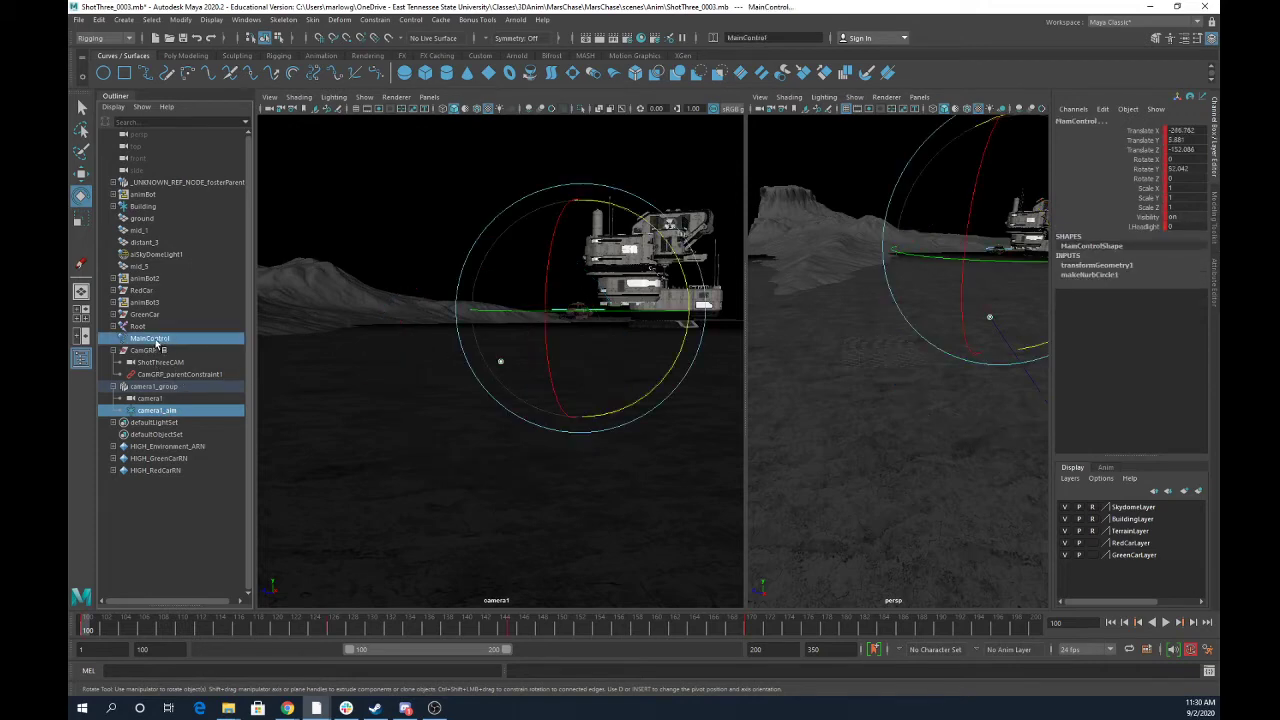
pyautogui.click(156, 342)
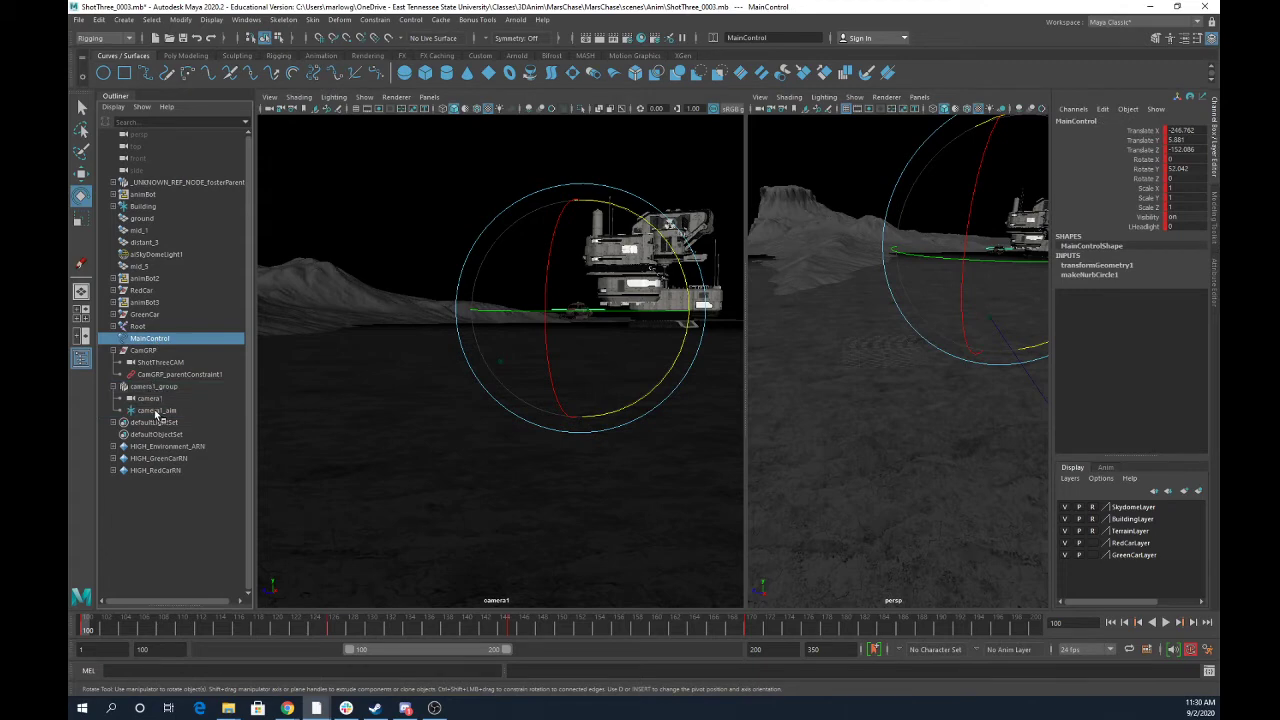
pyautogui.keyDown('ctrl'); pyautogui.click(156, 411); pyautogui.keyUp('ctrl')
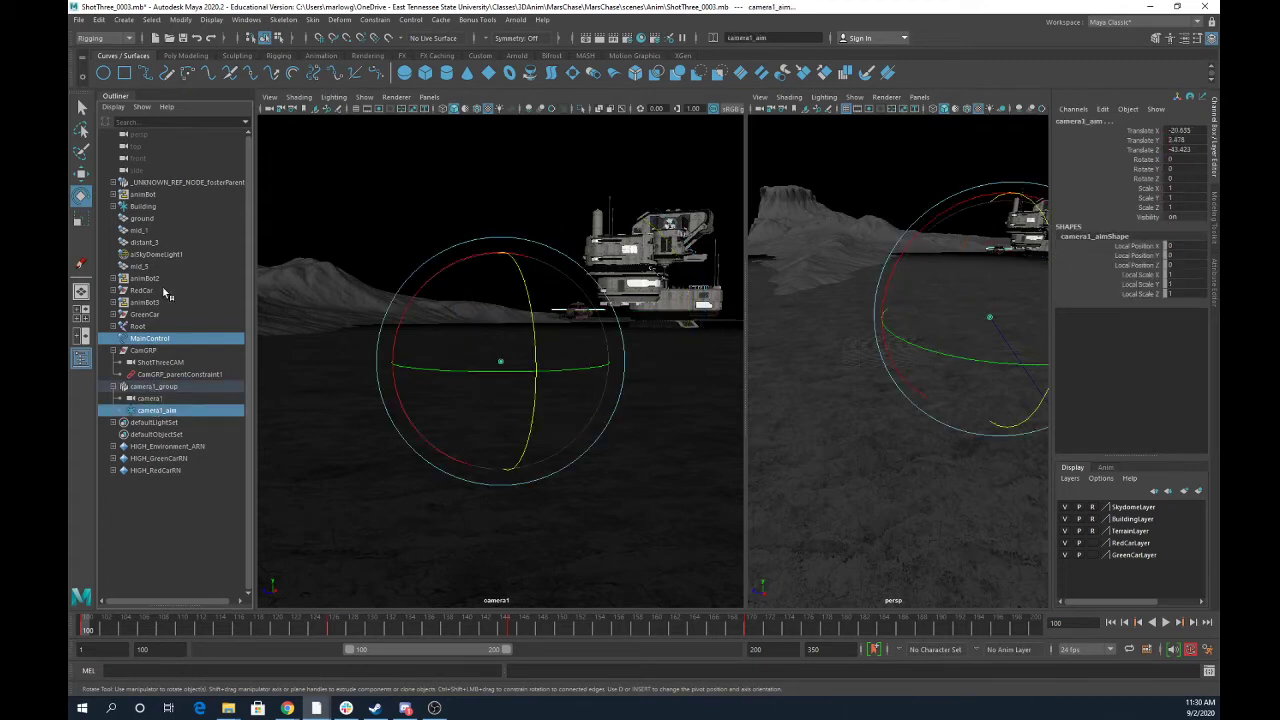
pyautogui.click(374, 21)
pyautogui.moveTo(178, 21)
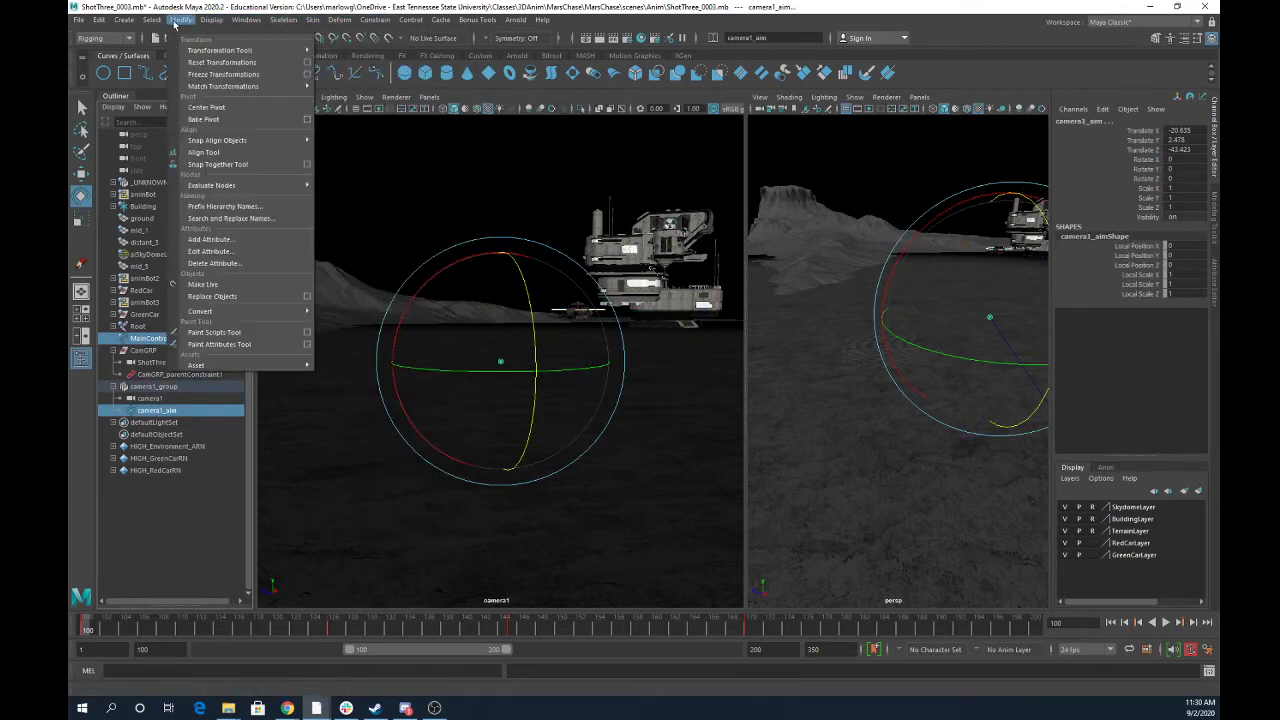
pyautogui.moveTo(219, 90)
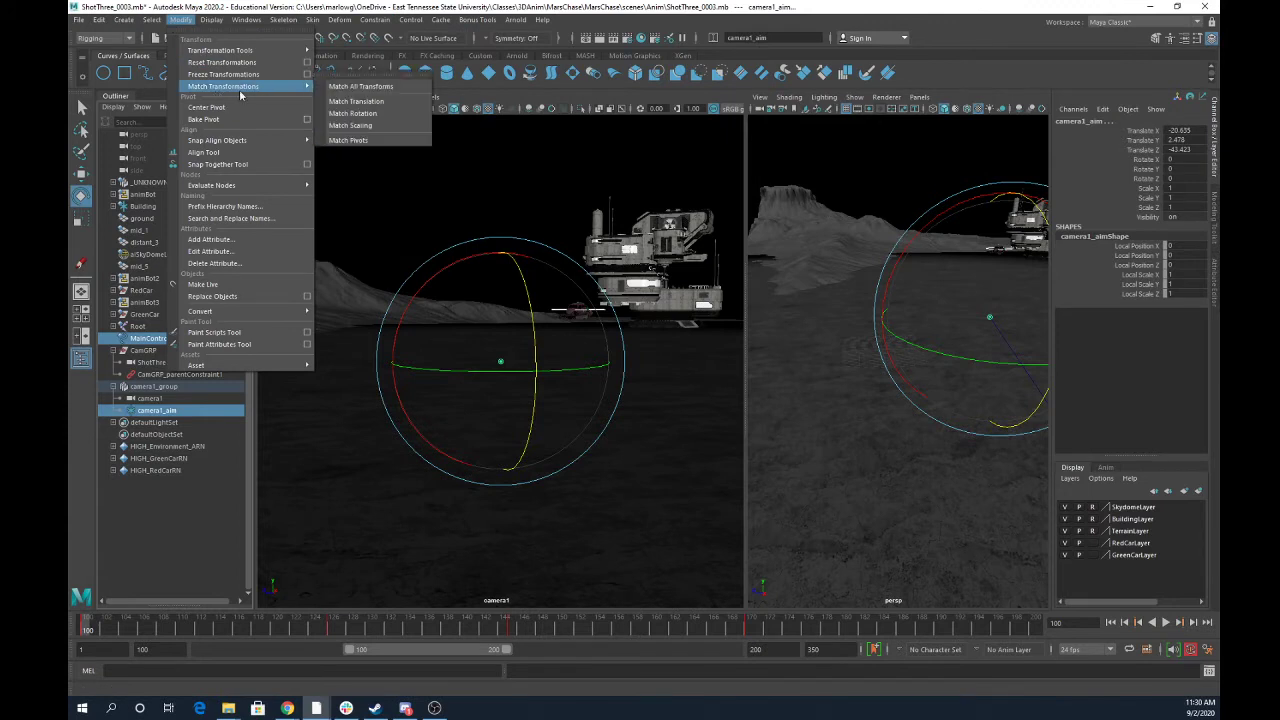
pyautogui.click(362, 102)
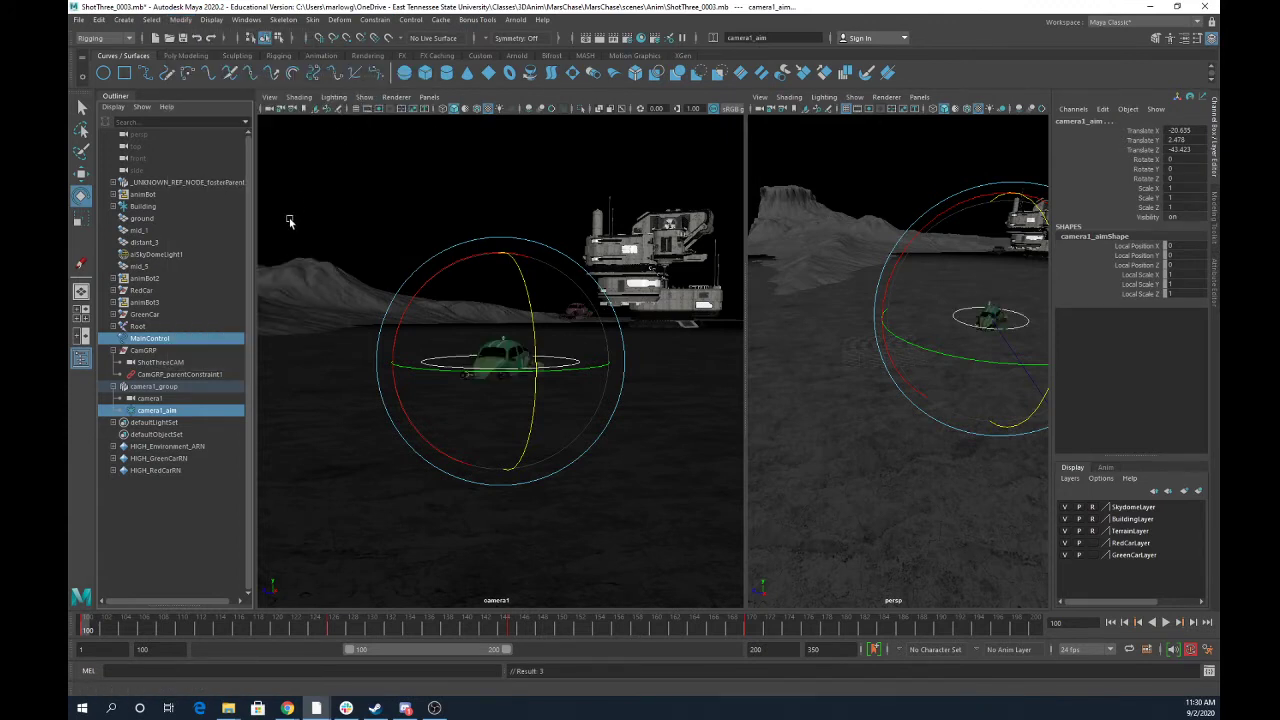
pyautogui.hotkey('ctrl', 'z')
# Match camera1_aim's translation to MainControl, with camera1_aim selected first and MainControl last, and reselect camera1_aim.
pyautogui.click(160, 411)
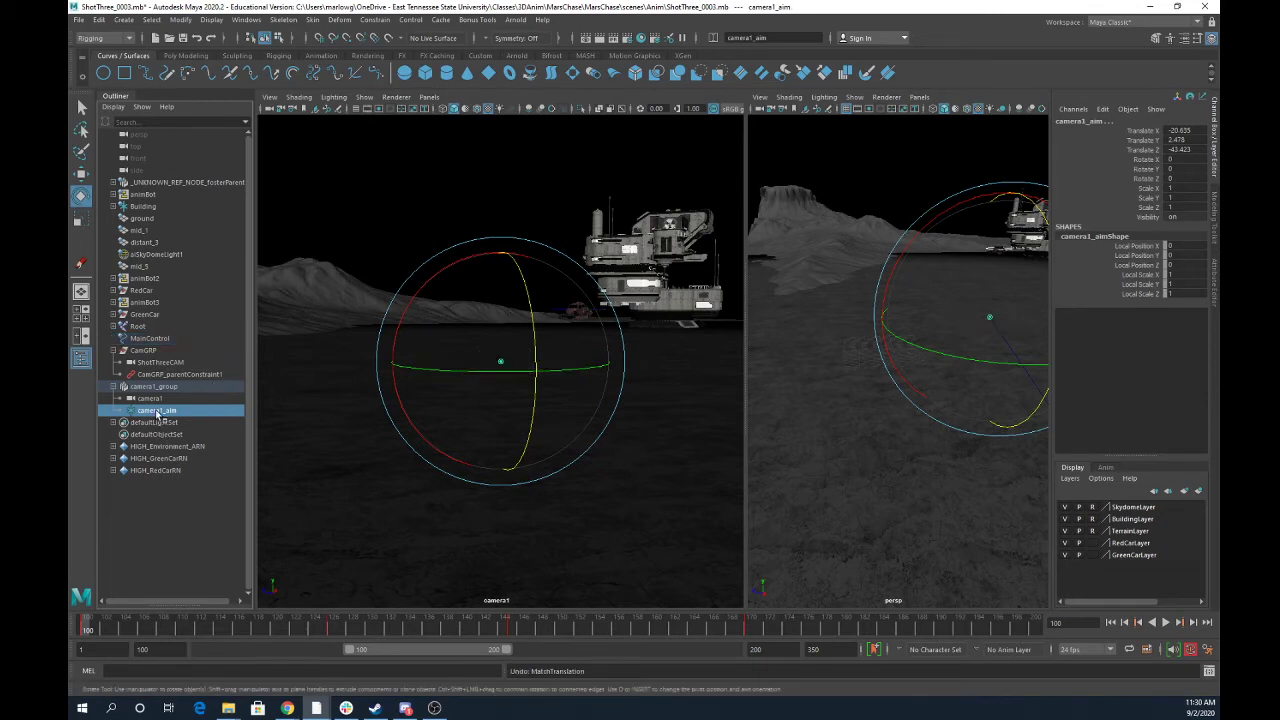
pyautogui.keyDown('ctrl'); pyautogui.click(150, 339); pyautogui.keyUp('ctrl')
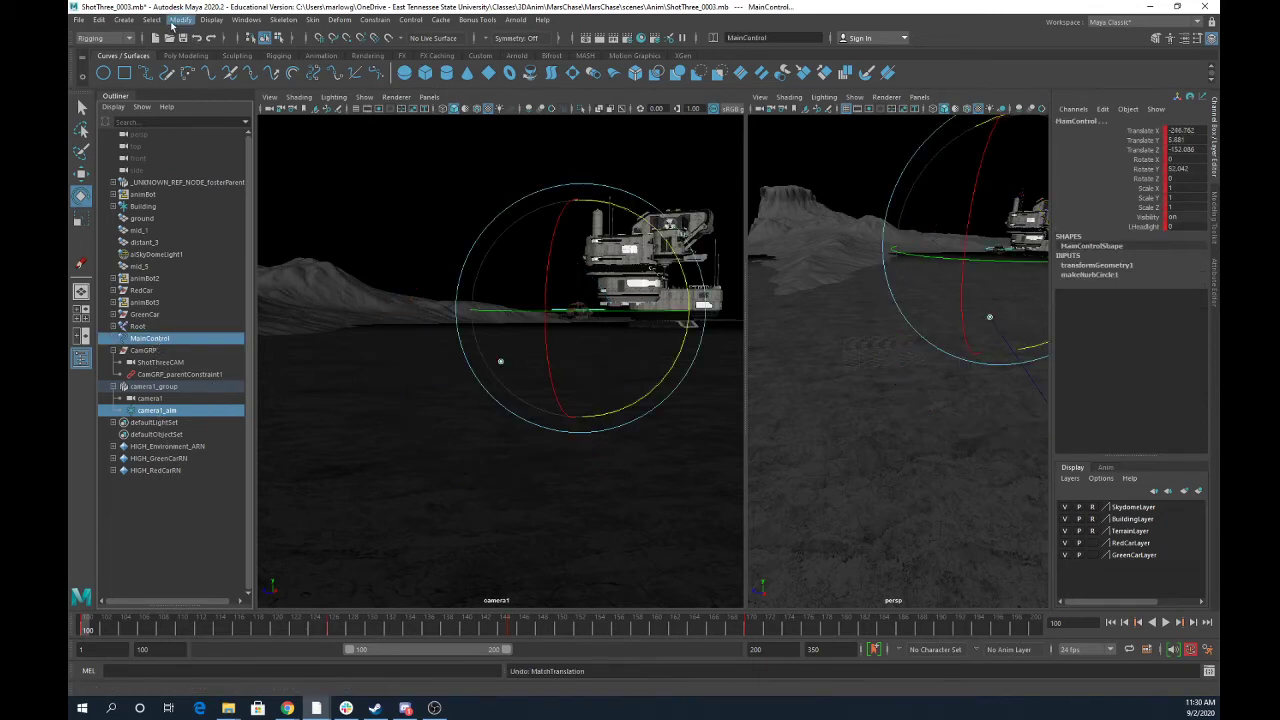
pyautogui.click(181, 20)
pyautogui.moveTo(250, 86)
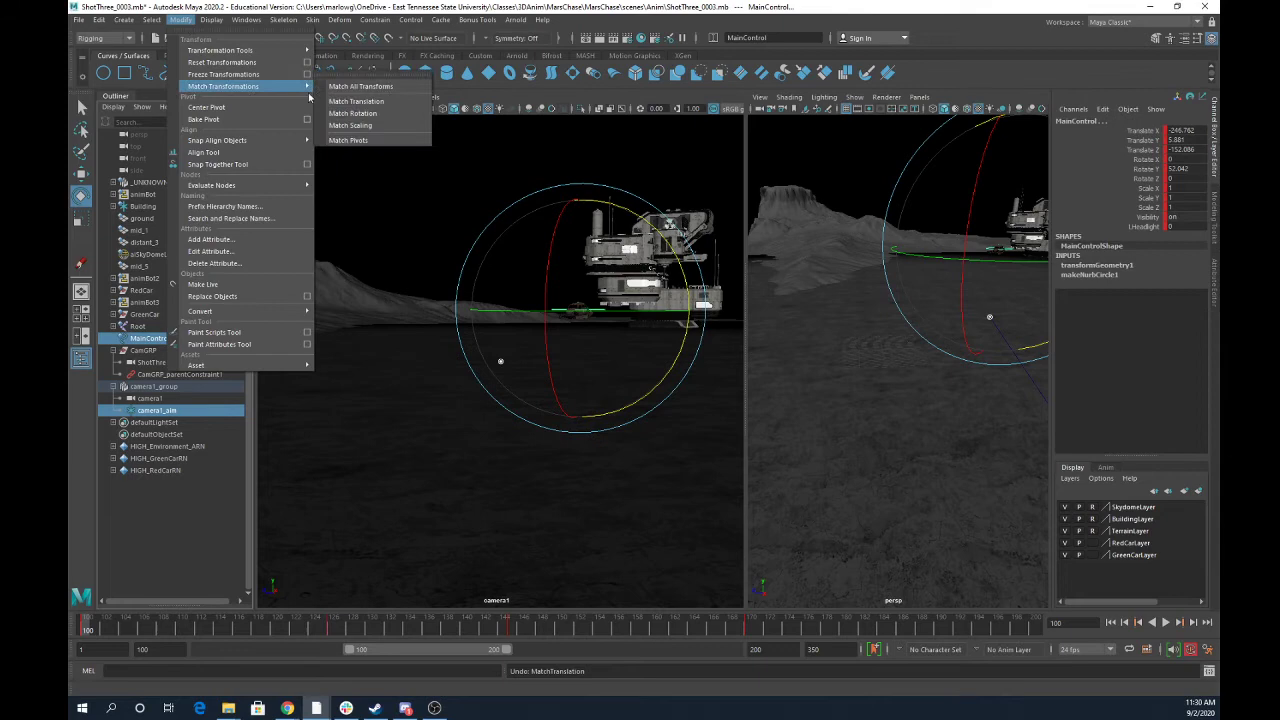
pyautogui.click(366, 102)
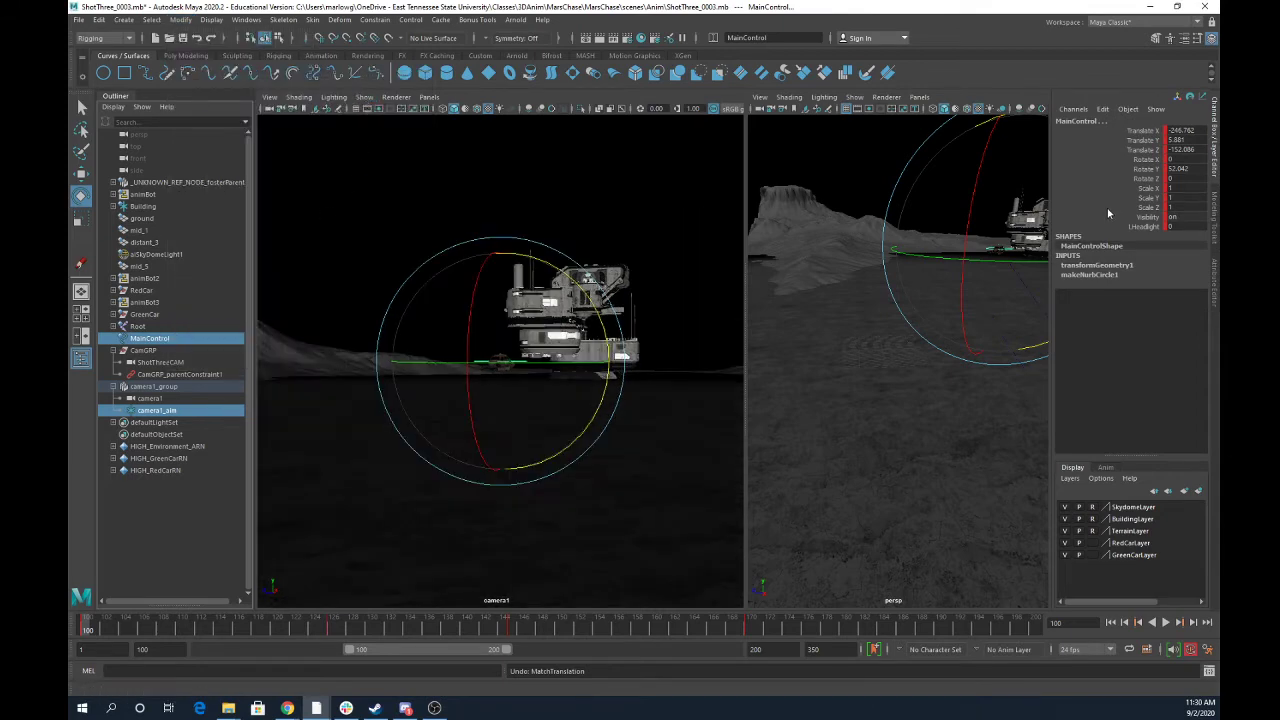
pyautogui.click(150, 410)
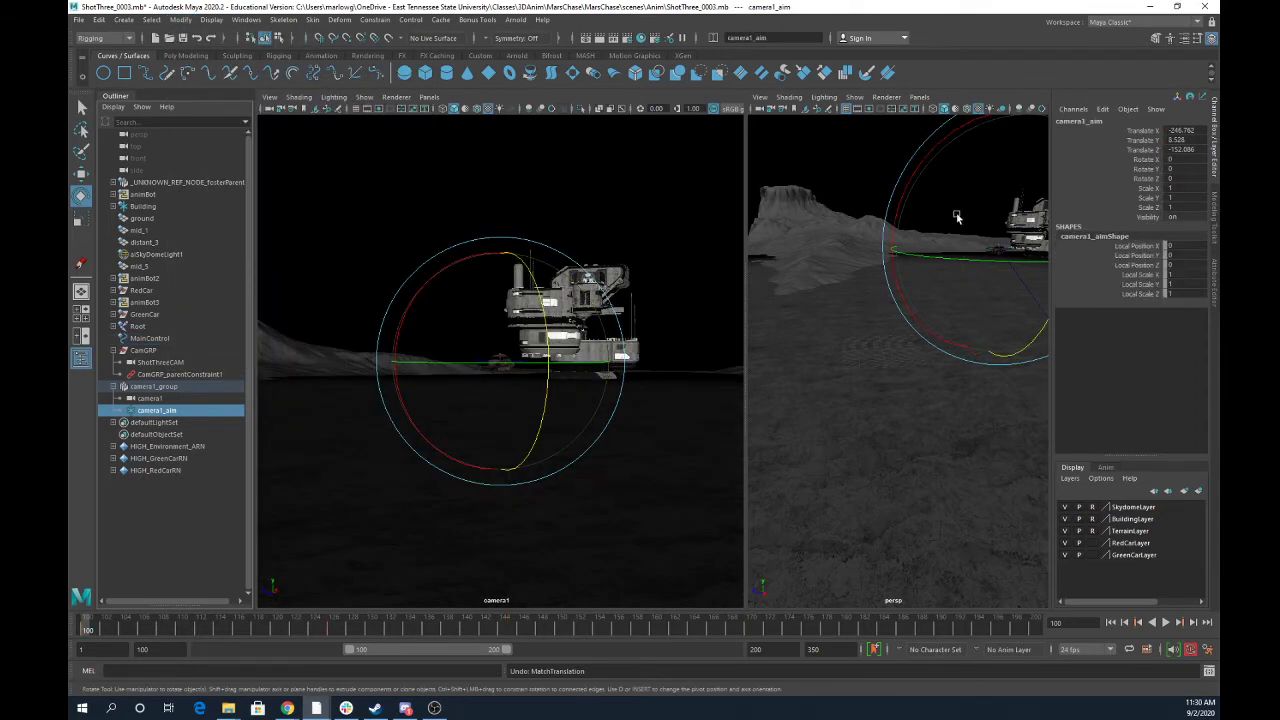
# Parent-constrain camera1_aim to MainControl and play the animation to check that the camera follows the car.
pyautogui.press('a')
pyautogui.scroll(10, 868, 353)
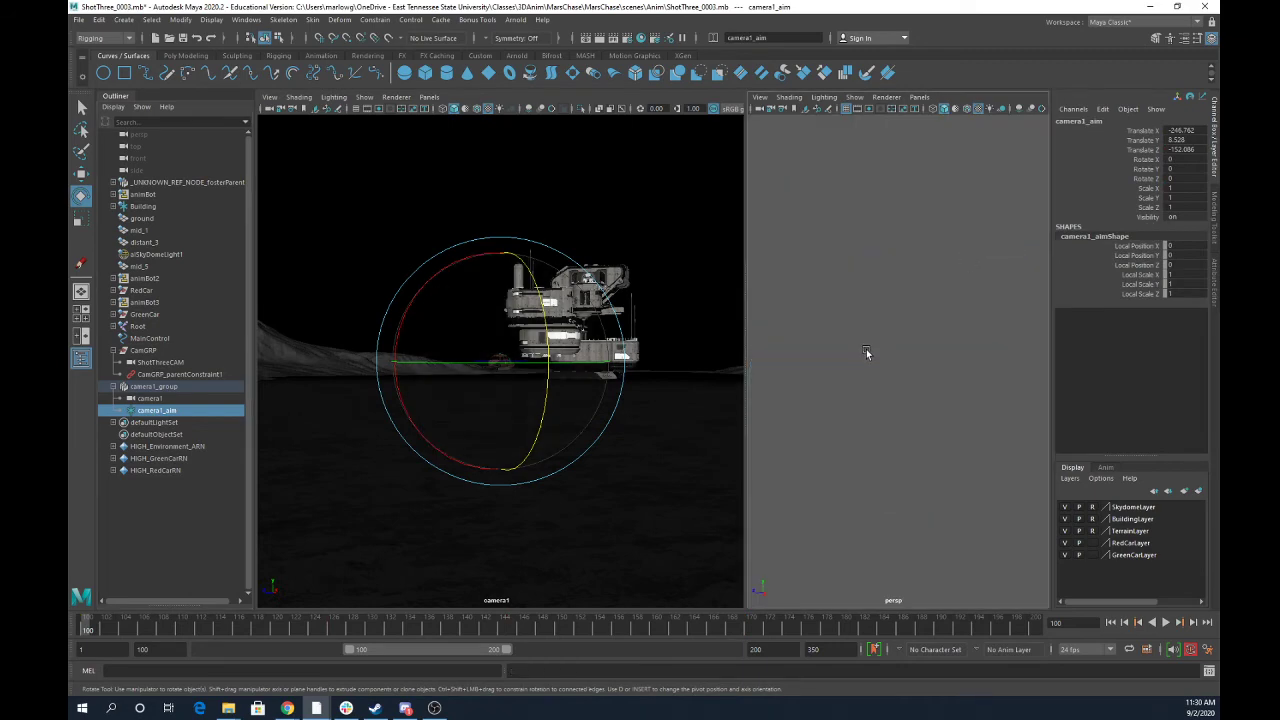
pyautogui.keyDown('alt'); pyautogui.moveTo(840, 400); pyautogui.dragTo(967, 290); pyautogui.keyUp('alt')
pyautogui.keyDown('alt'); pyautogui.moveTo(961, 321); pyautogui.dragTo(910, 315, button='right'); pyautogui.keyUp('alt')
pyautogui.keyDown('alt'); pyautogui.moveTo(910, 315); pyautogui.dragTo(740, 366); pyautogui.keyUp('alt')
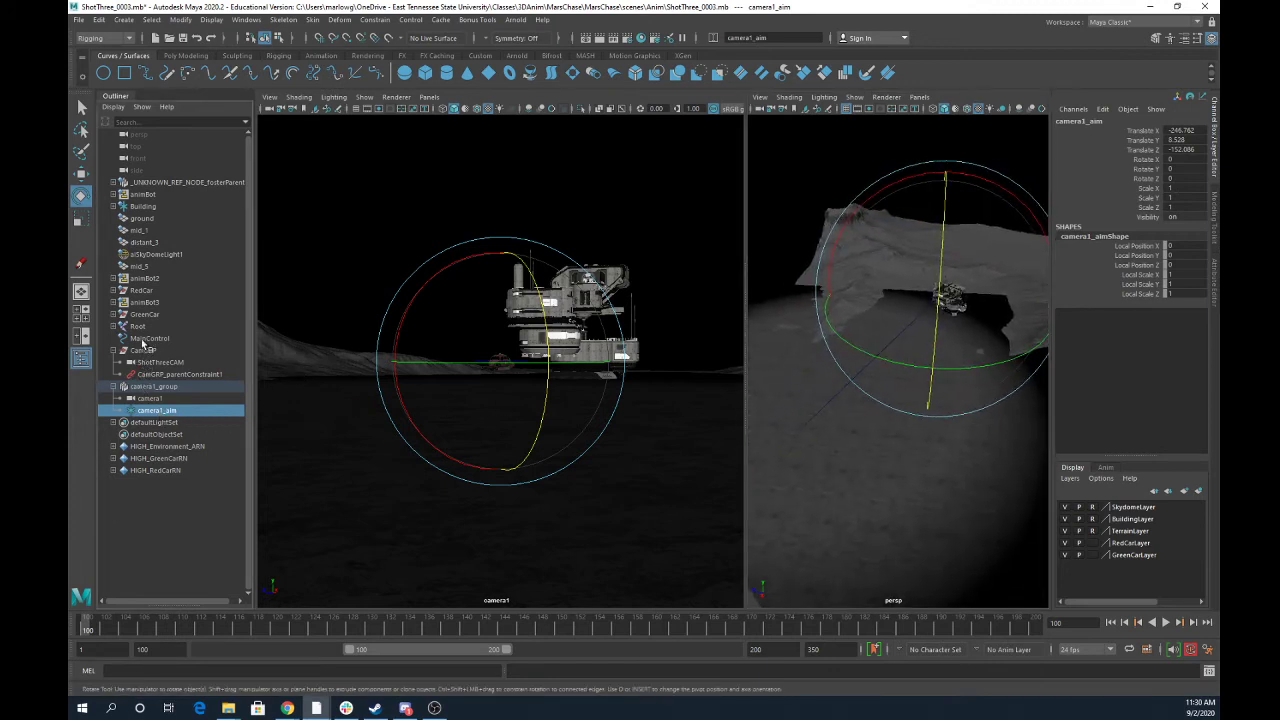
pyautogui.click(148, 339)
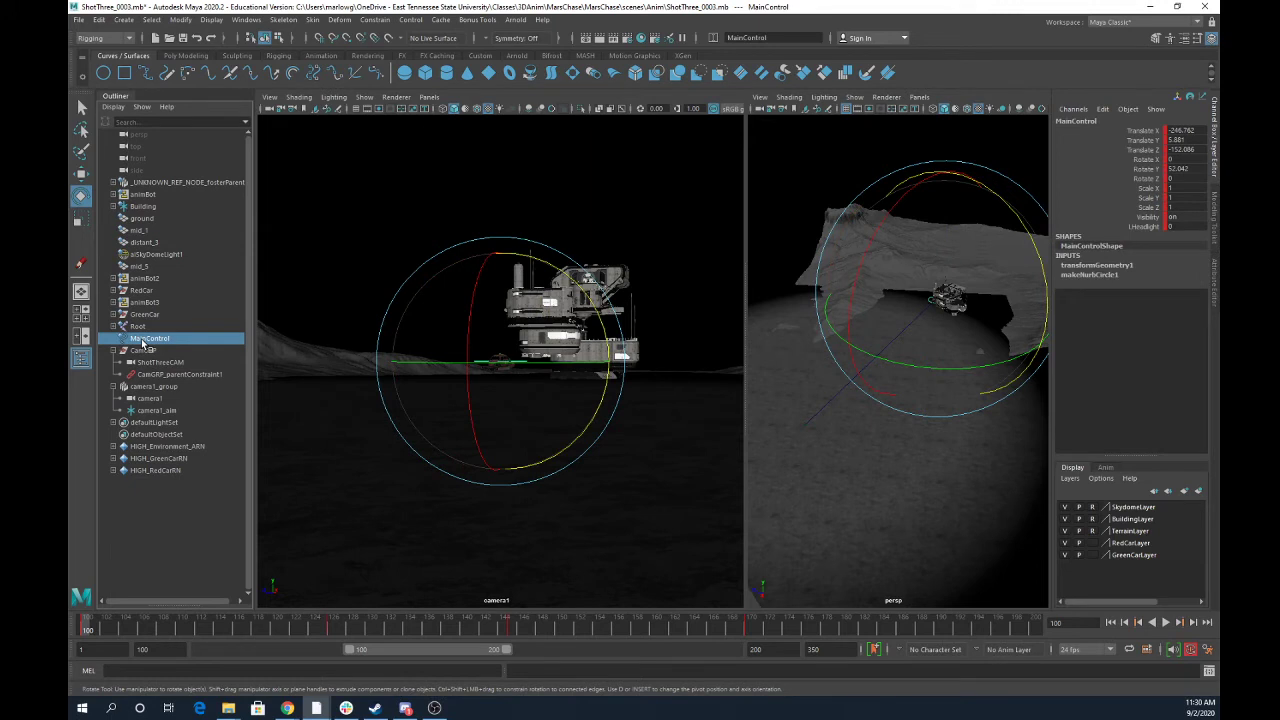
pyautogui.keyDown('ctrl'); pyautogui.click(158, 411); pyautogui.keyUp('ctrl')
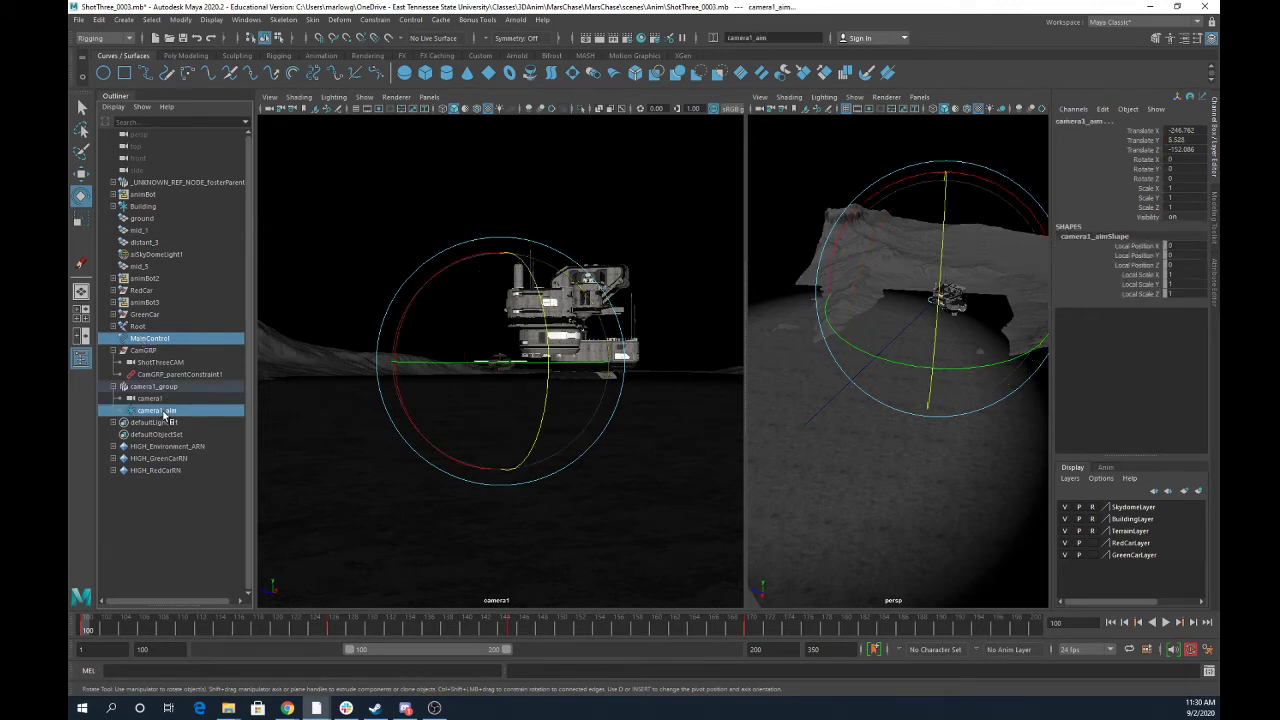
pyautogui.click(375, 20)
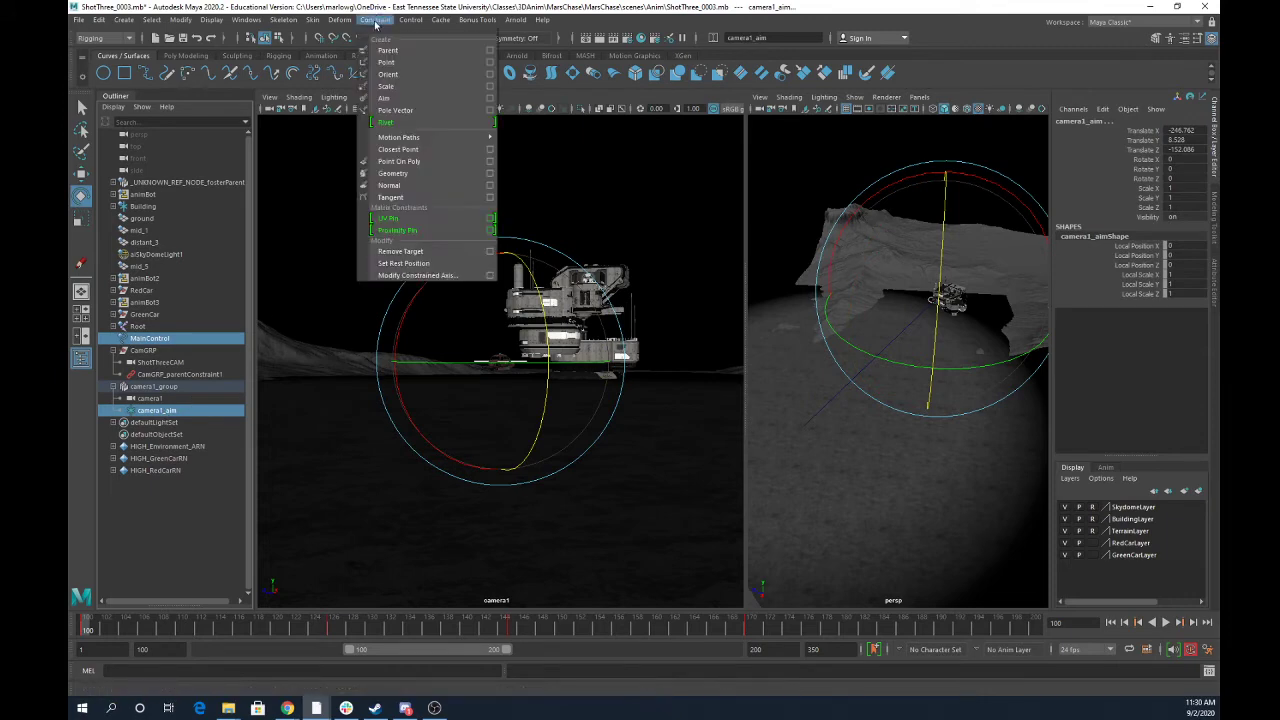
pyautogui.click(404, 52)
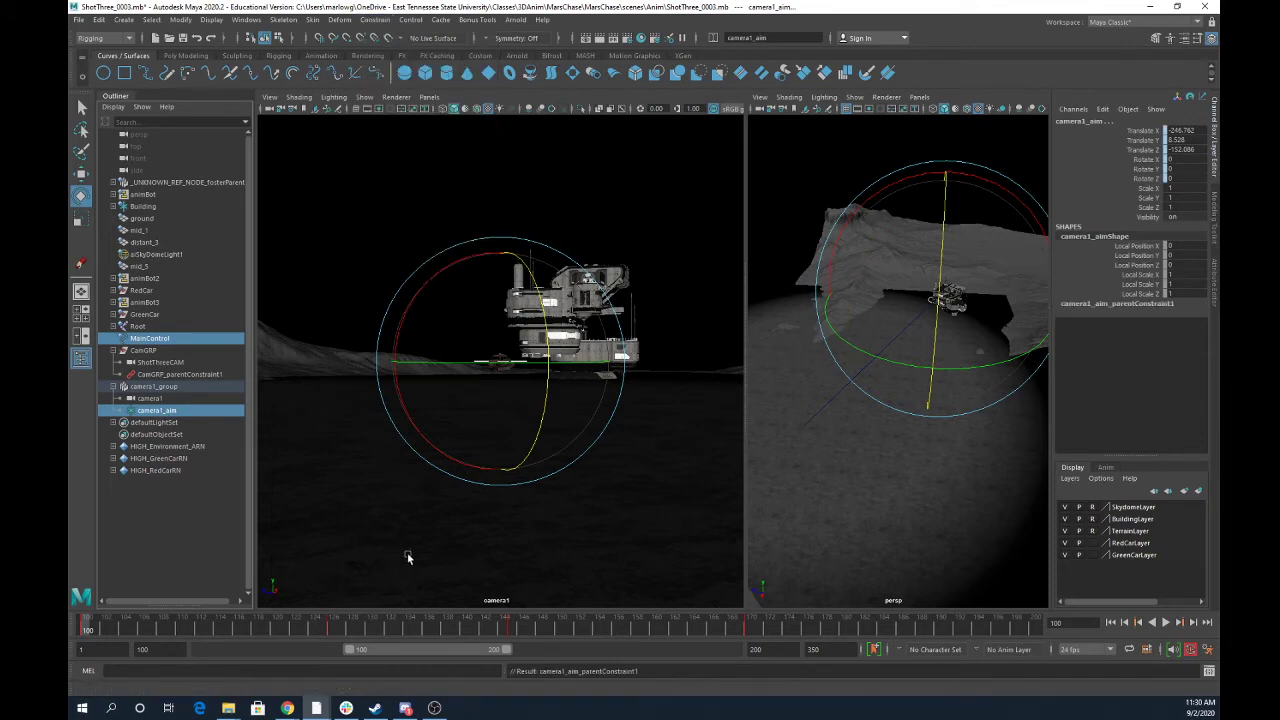
pyautogui.hotkey('alt', 'v')
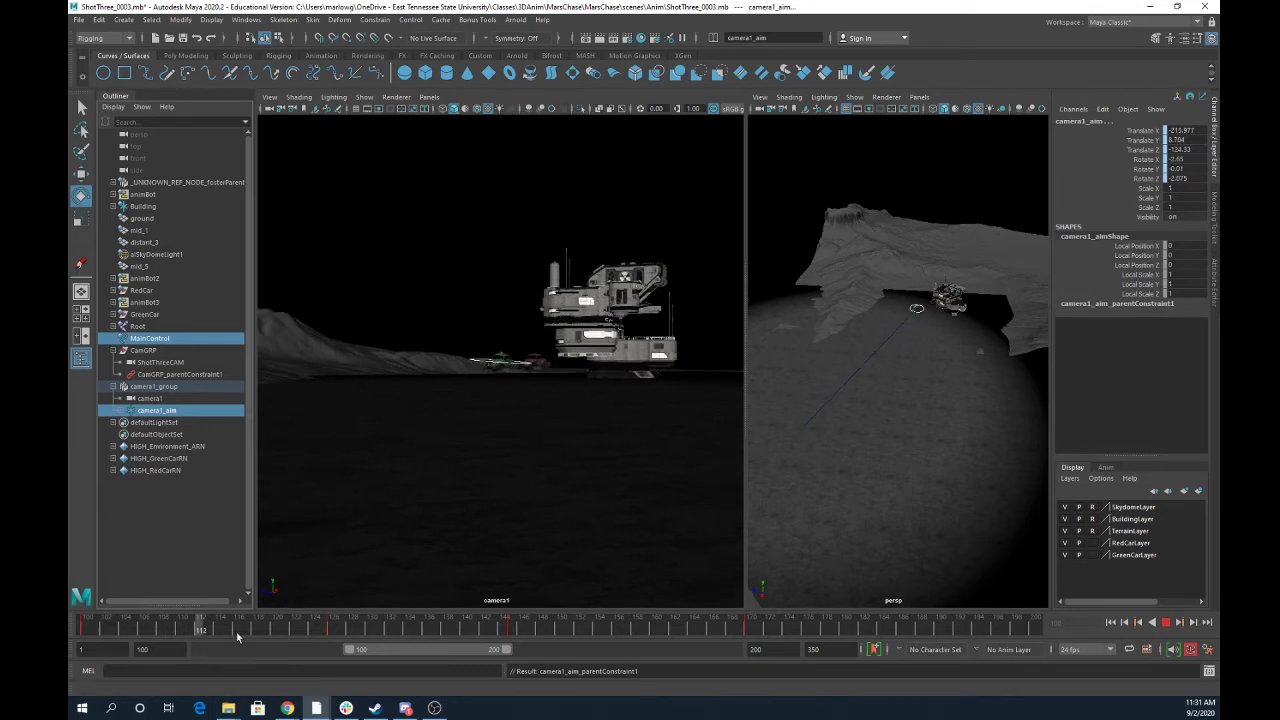
pyautogui.press('Escape')
# Move camera1 close to the green car late in its drive, at about X -3.3, Y 10.2, Z -20.5.
pyautogui.click(149, 398)
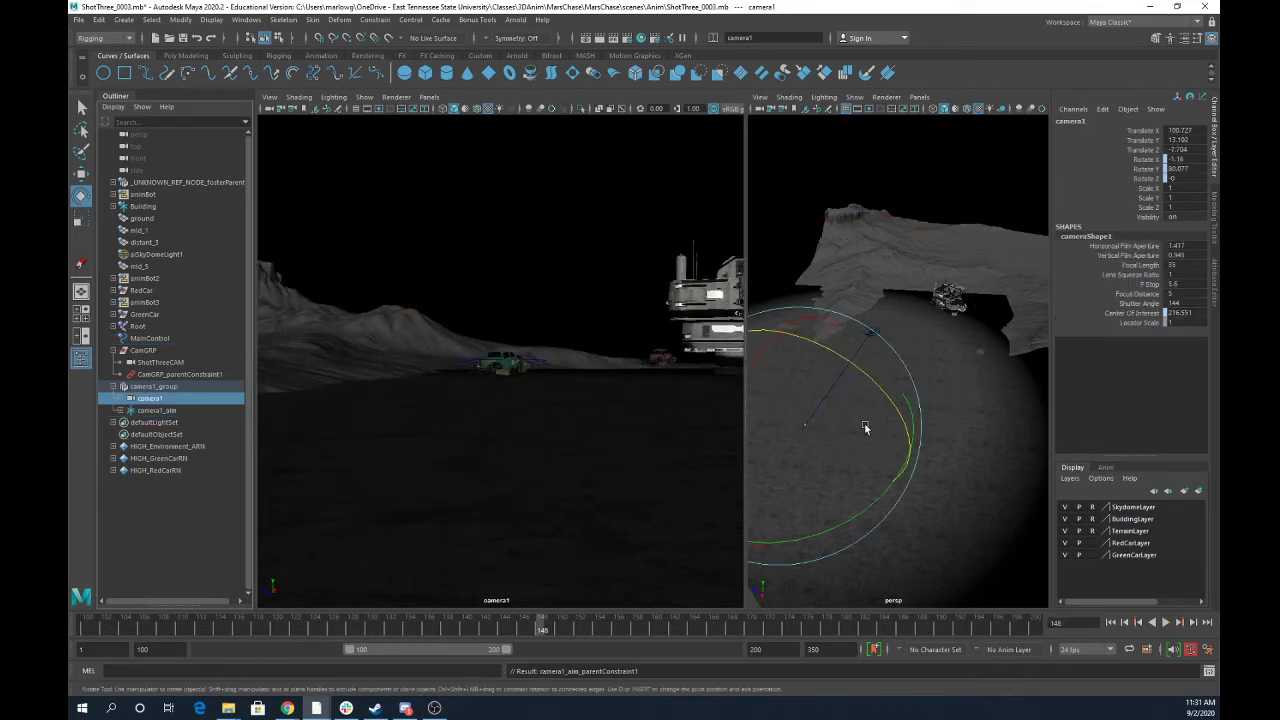
pyautogui.press('w')
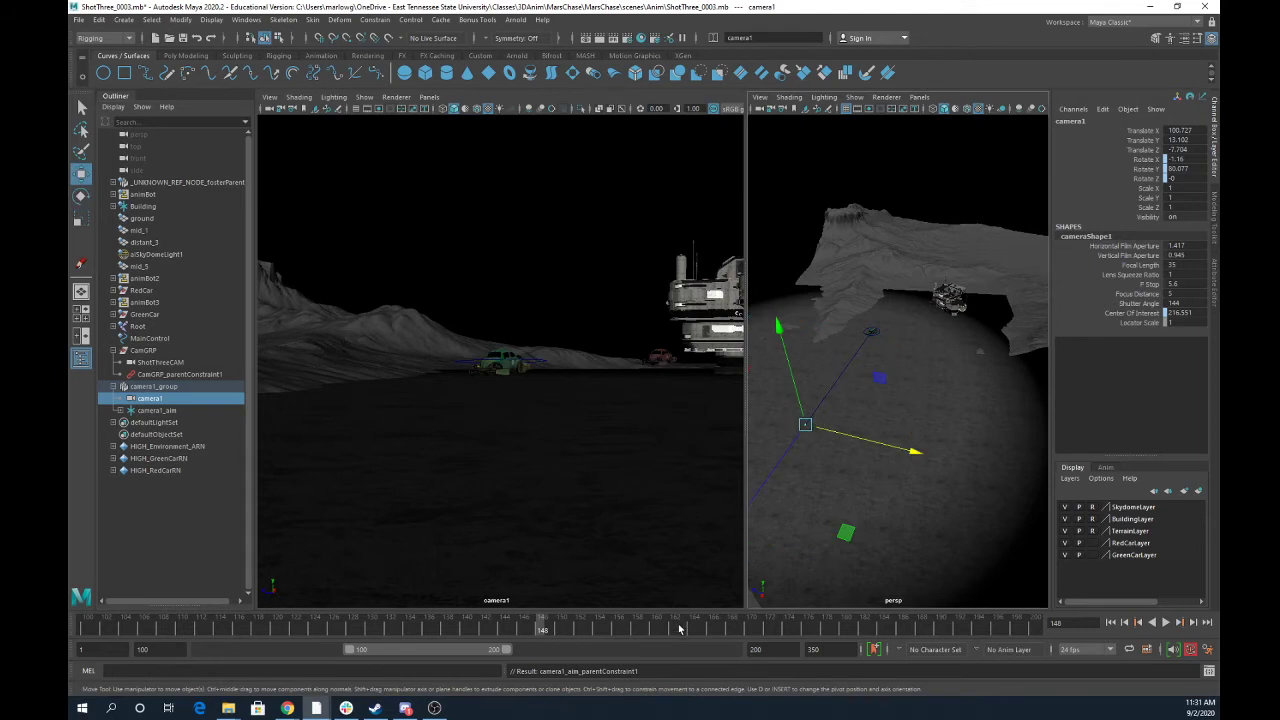
pyautogui.click(741, 628)
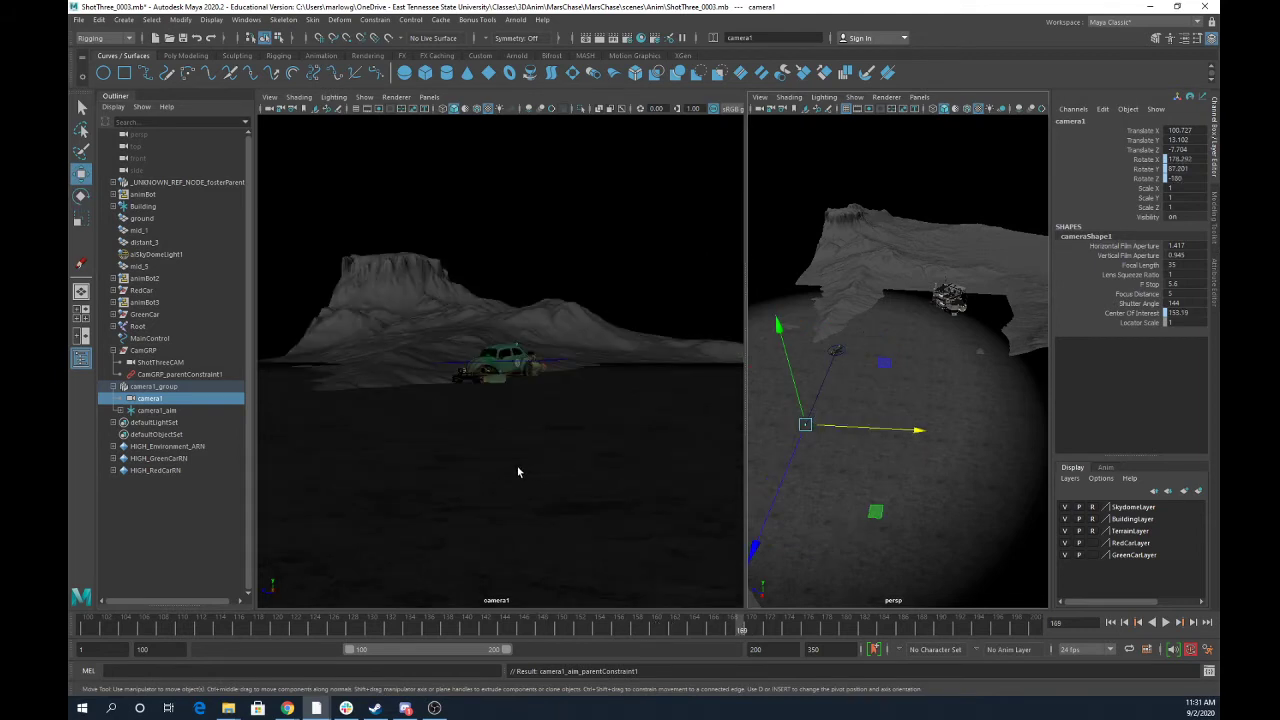
pyautogui.moveTo(762, 535); pyautogui.dragTo(870, 374)
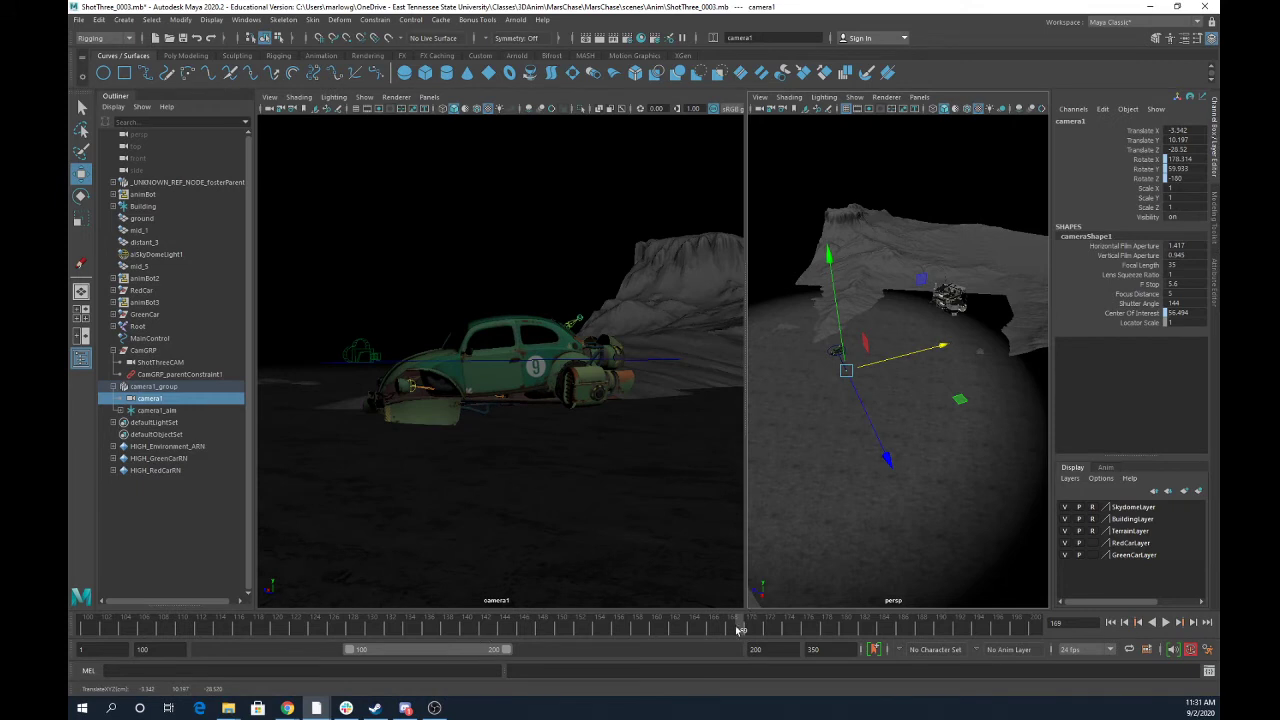
# Play the shot through camera1 from frame 100, turn on its resolution gate, and return to frame 100.
pyautogui.moveTo(741, 629); pyautogui.dragTo(92, 602)
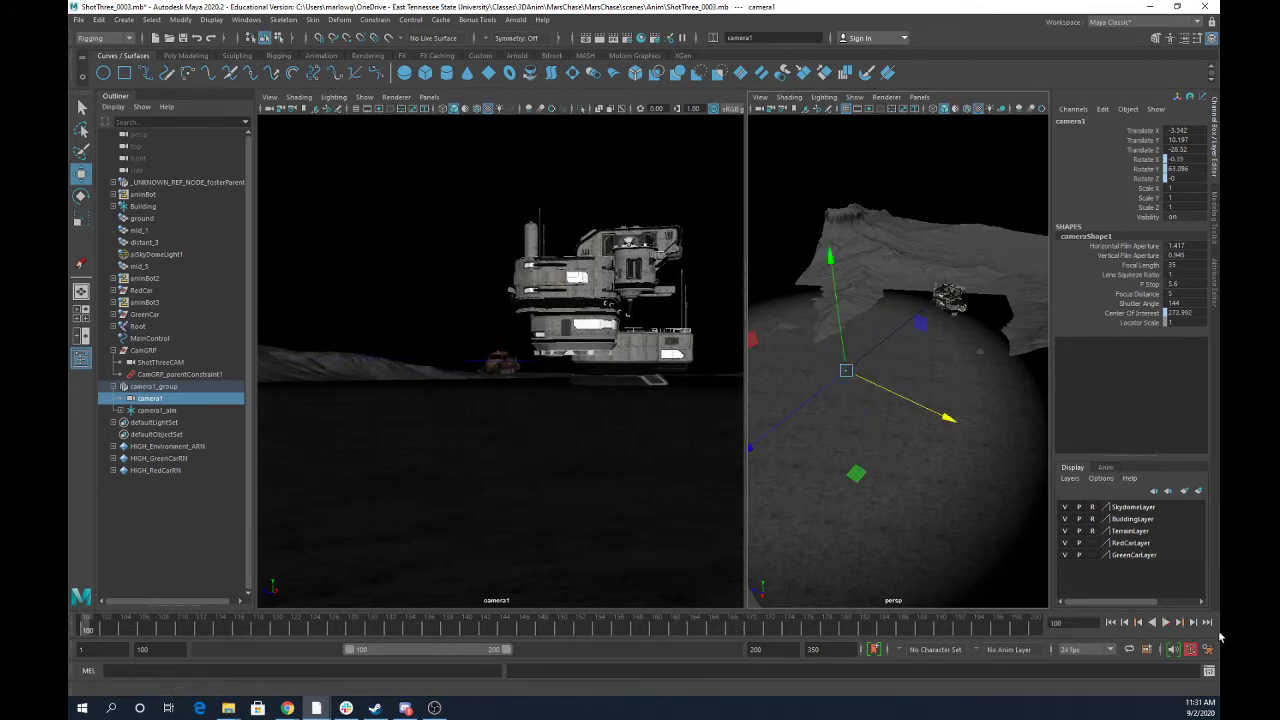
pyautogui.click(1168, 623)
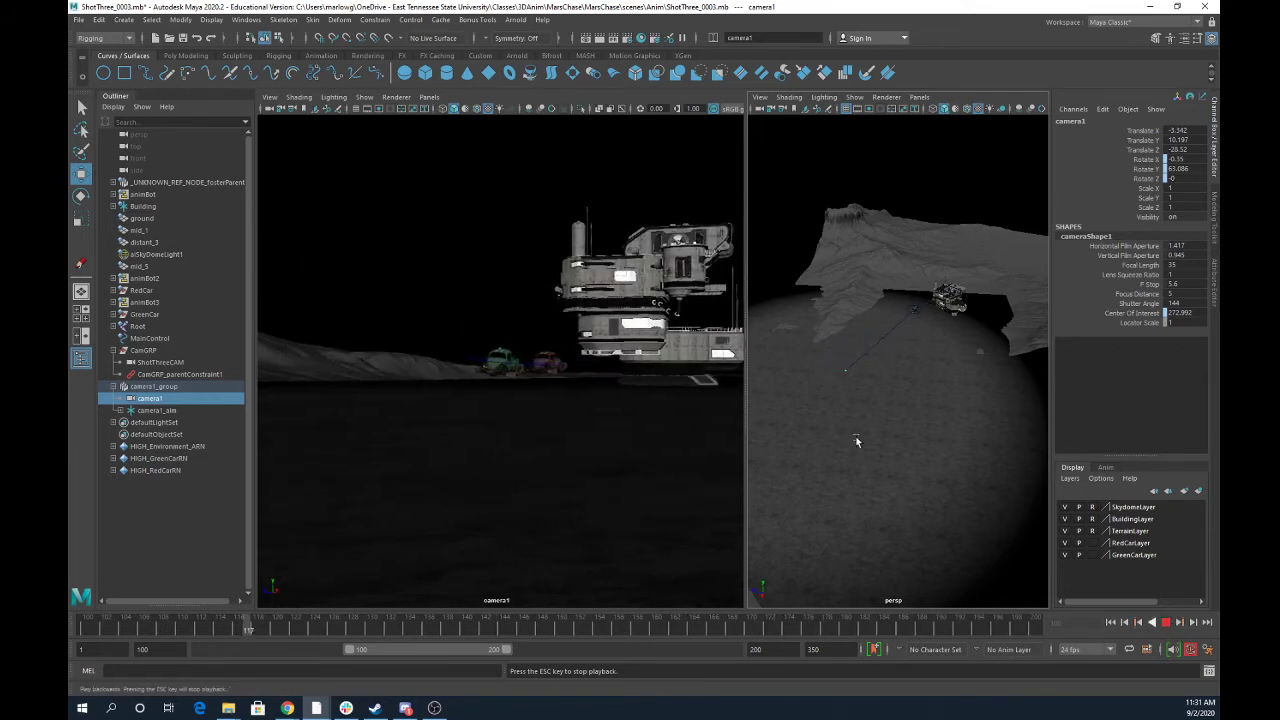
pyautogui.click(378, 108)
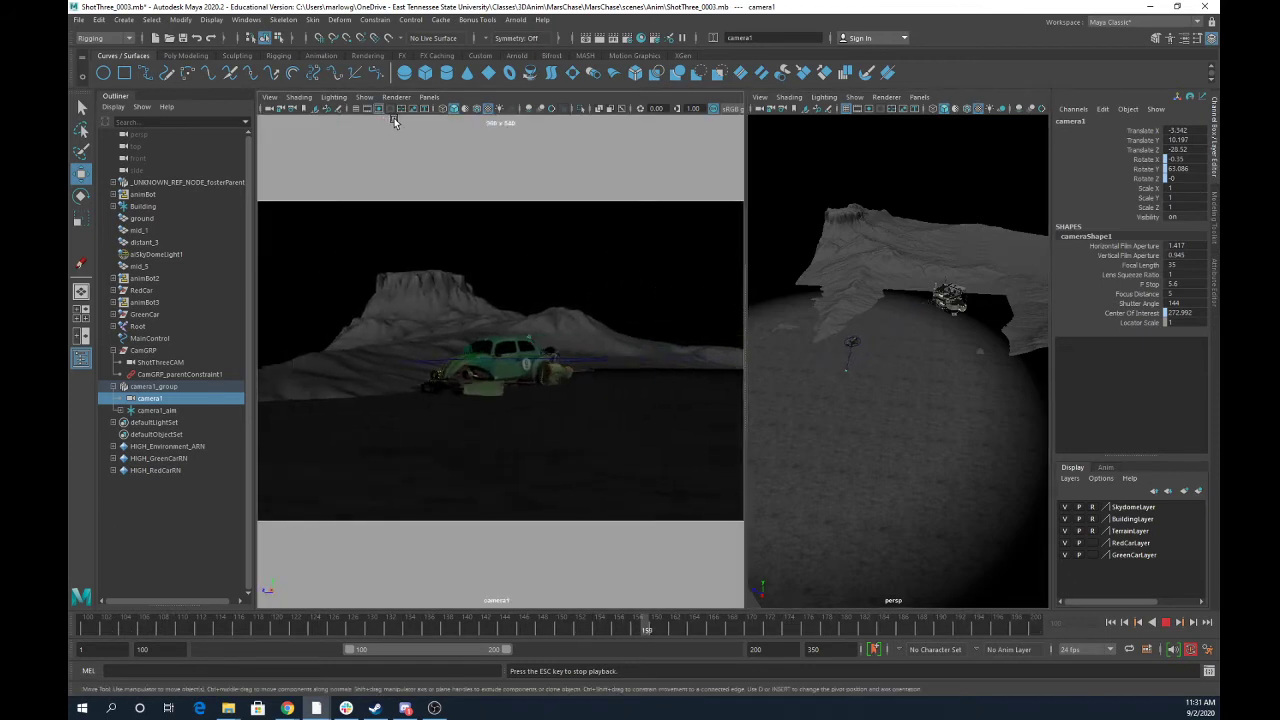
pyautogui.click(1167, 624)
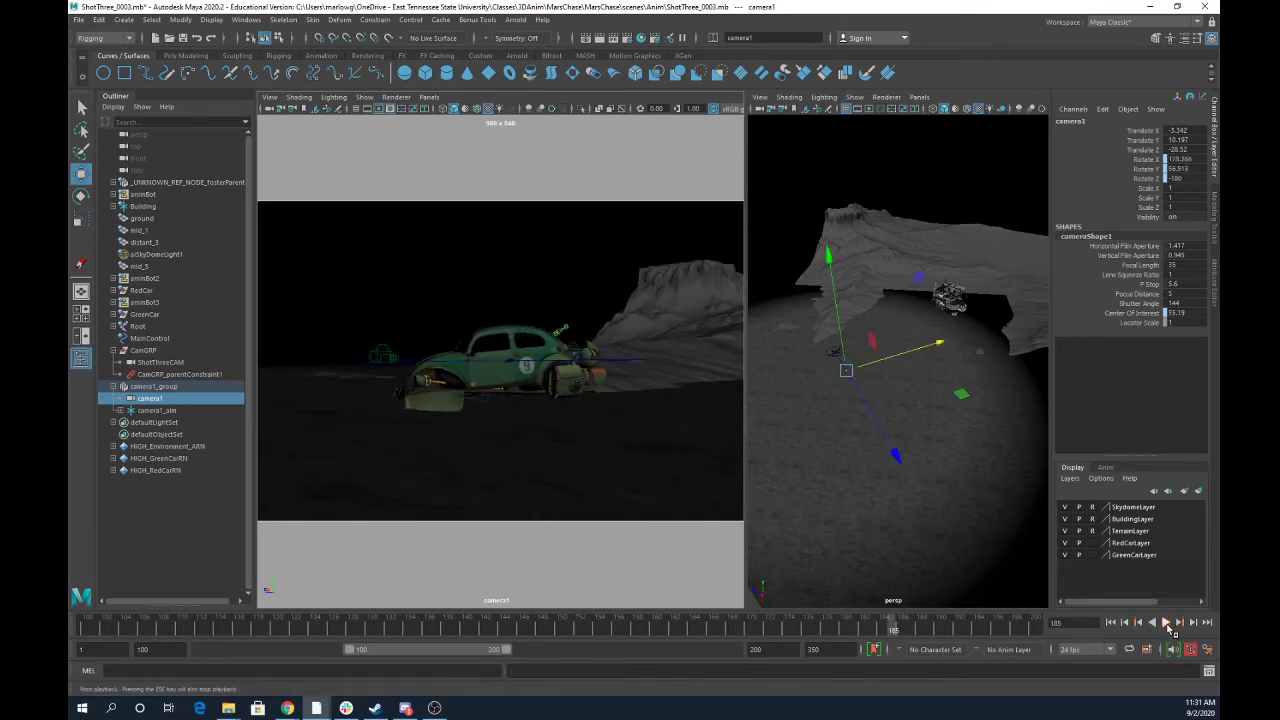
pyautogui.click(1110, 622)
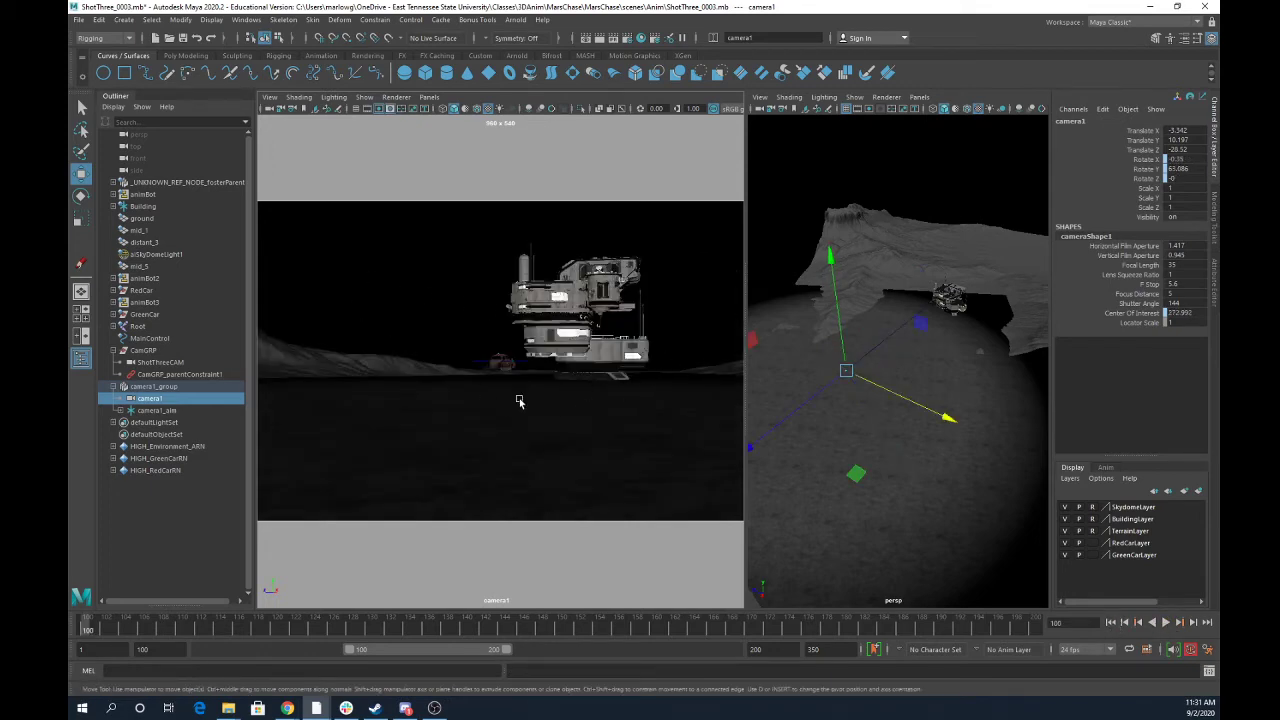
# Delete the parent constraint under camera1_aim.
pyautogui.click(119, 411)
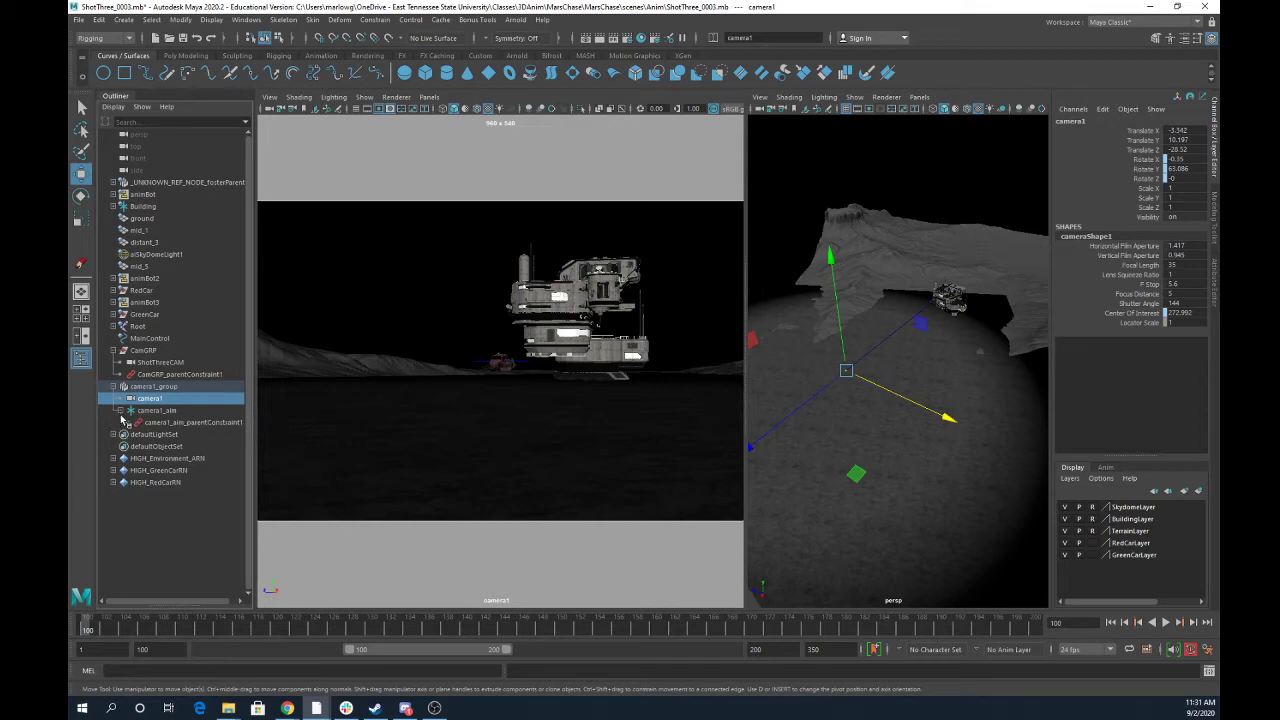
pyautogui.click(178, 423)
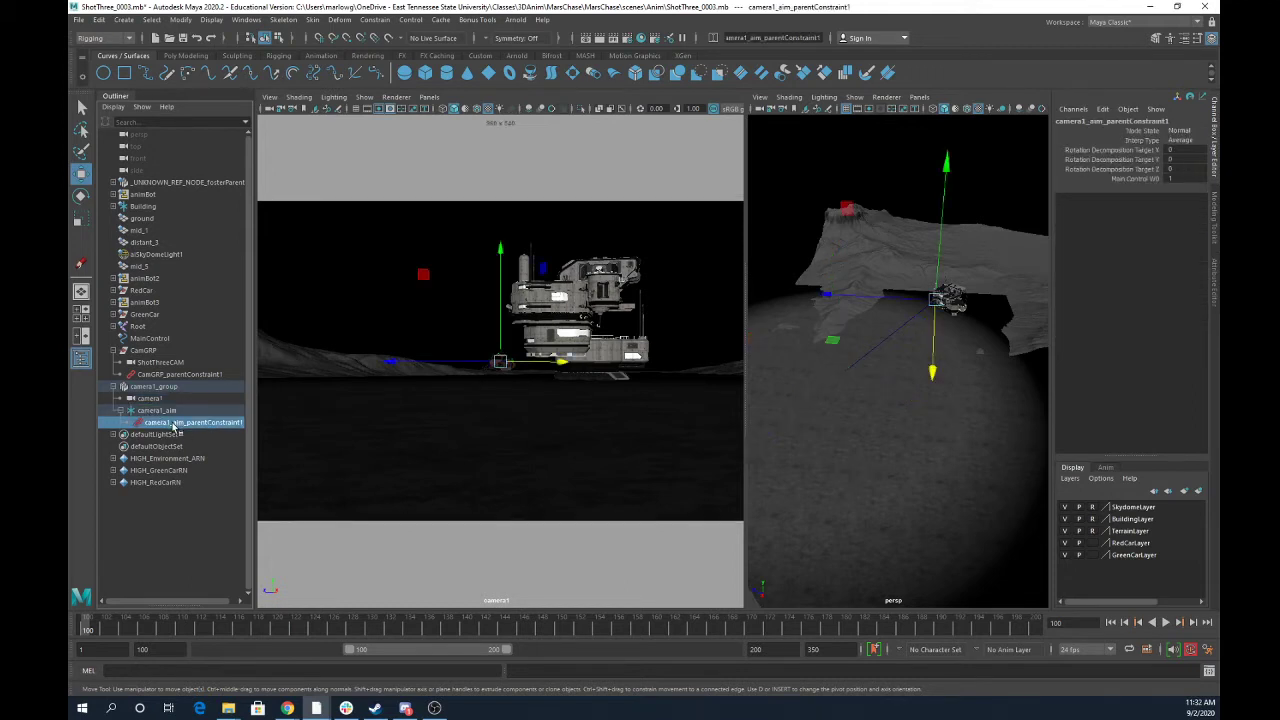
pyautogui.press('Delete')
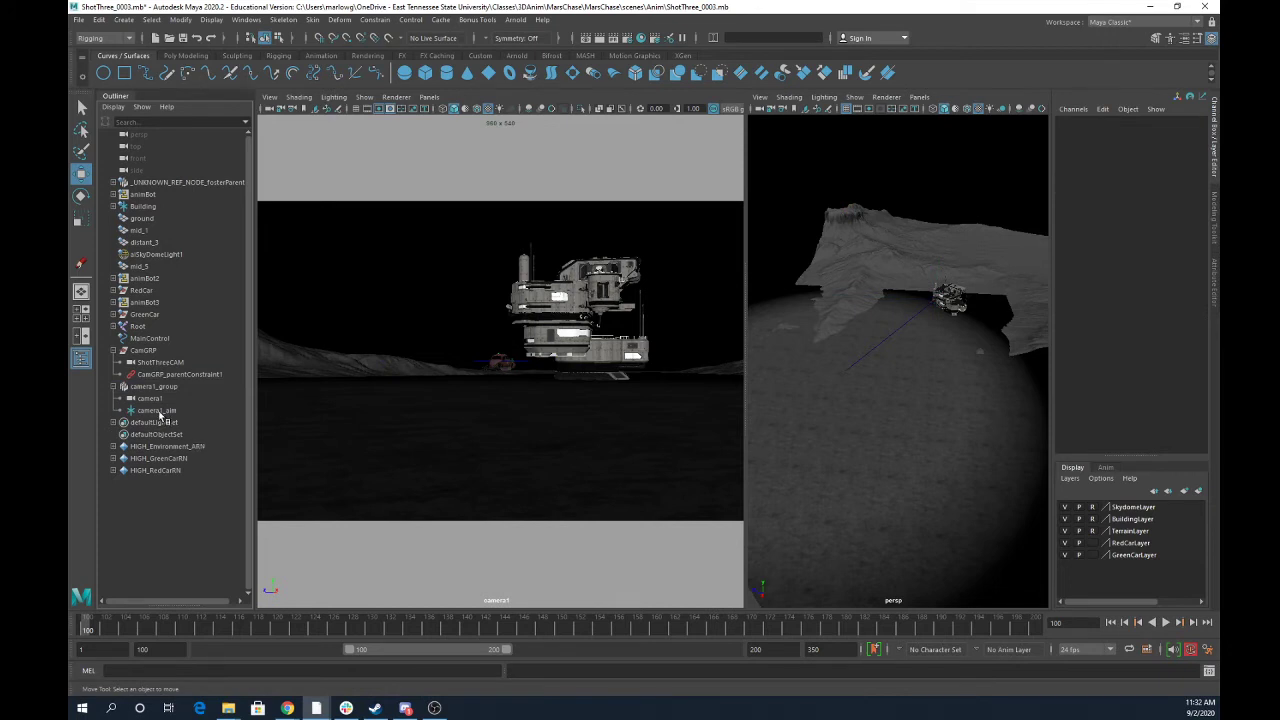
# Group camera1_aim on its own inside camera1_group and rename the new group AIMGRP.
pyautogui.click(158, 411)
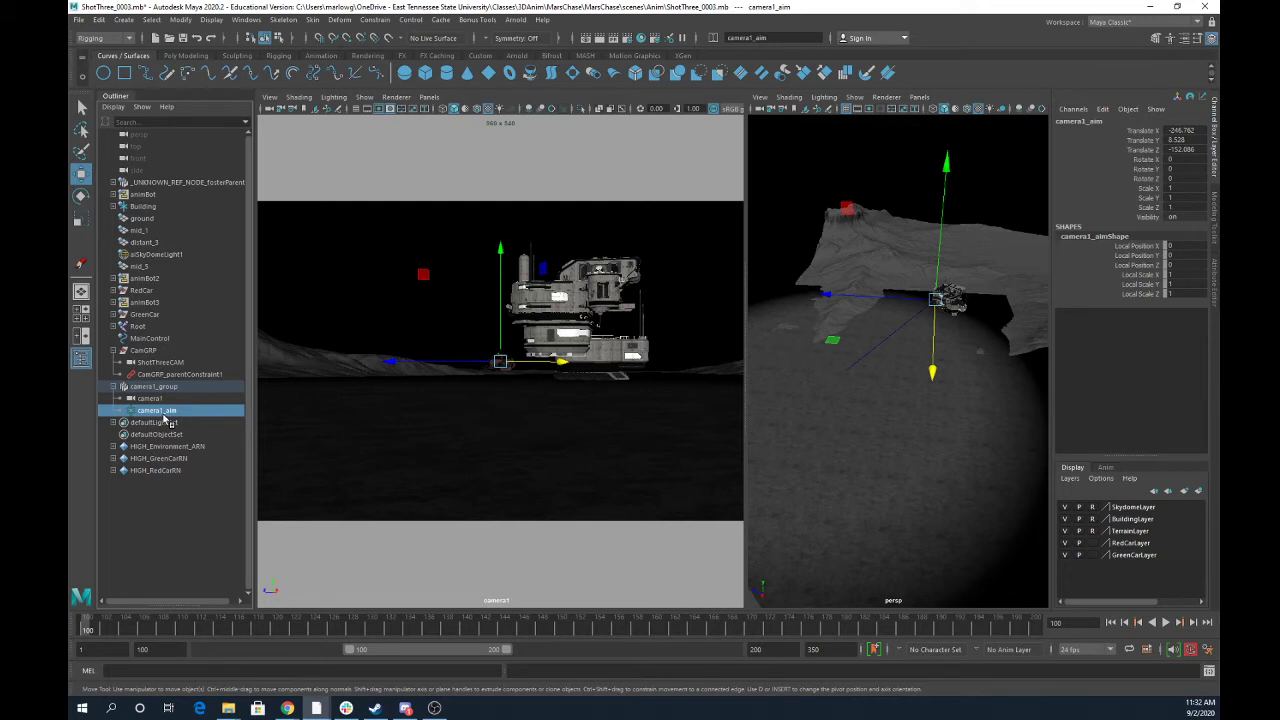
pyautogui.hotkey('ctrl', 'g')
pyautogui.click(123, 410)
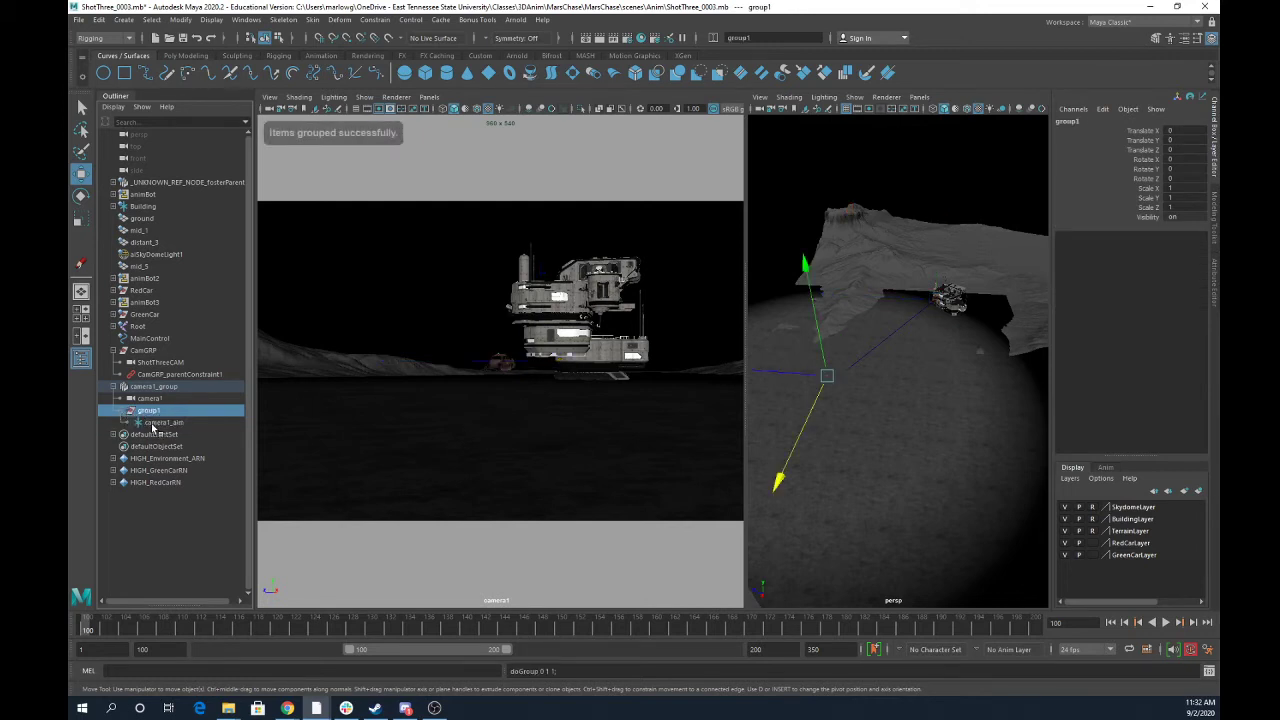
pyautogui.doubleClick(148, 411)
pyautogui.write('a')
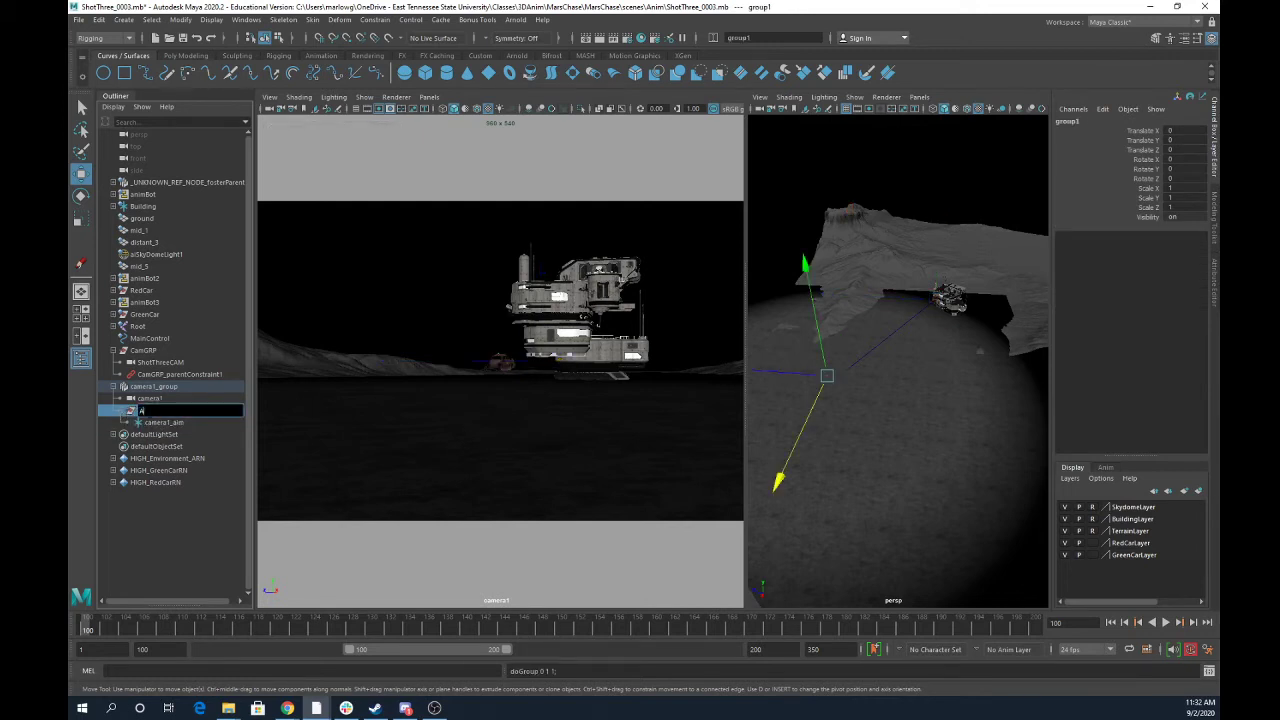
pyautogui.press('Return')
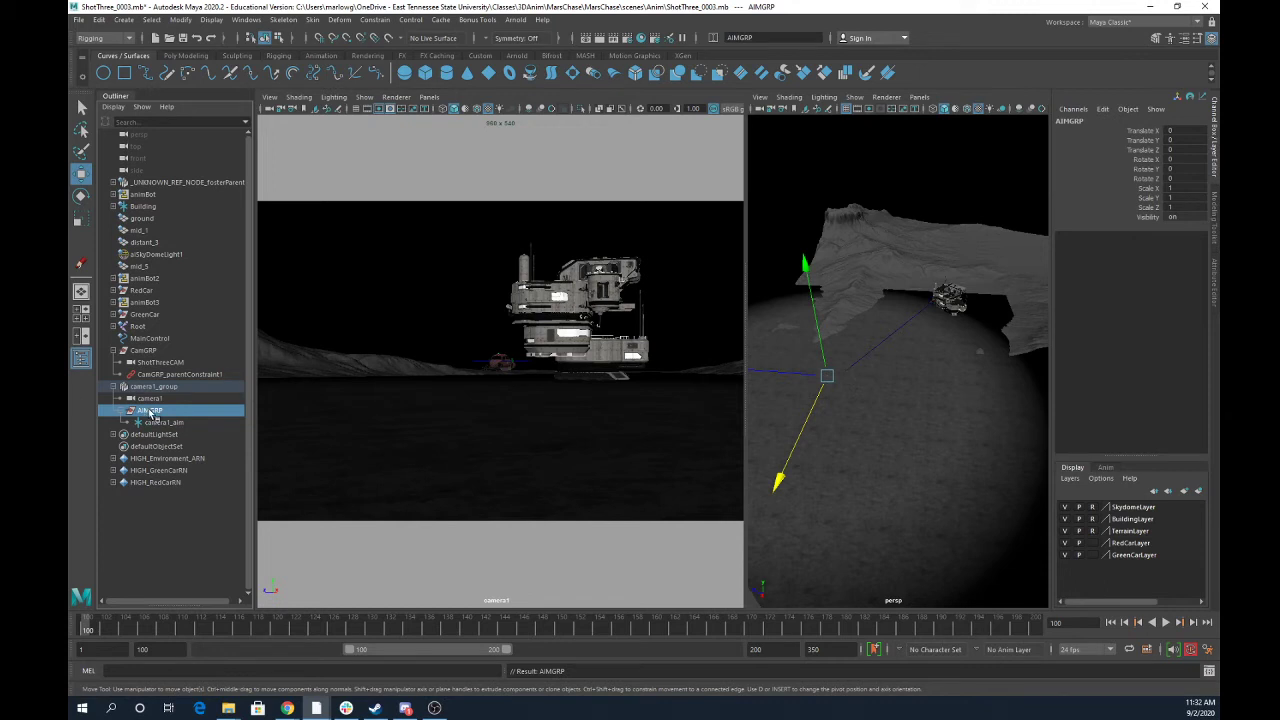
# Try moving AIMGRP freely in the perspective view, and undo the move.
pyautogui.moveTo(828, 378); pyautogui.dragTo(815, 340)
pyautogui.hotkey('ctrl', 'z')
pyautogui.hotkey('ctrl', 'z')
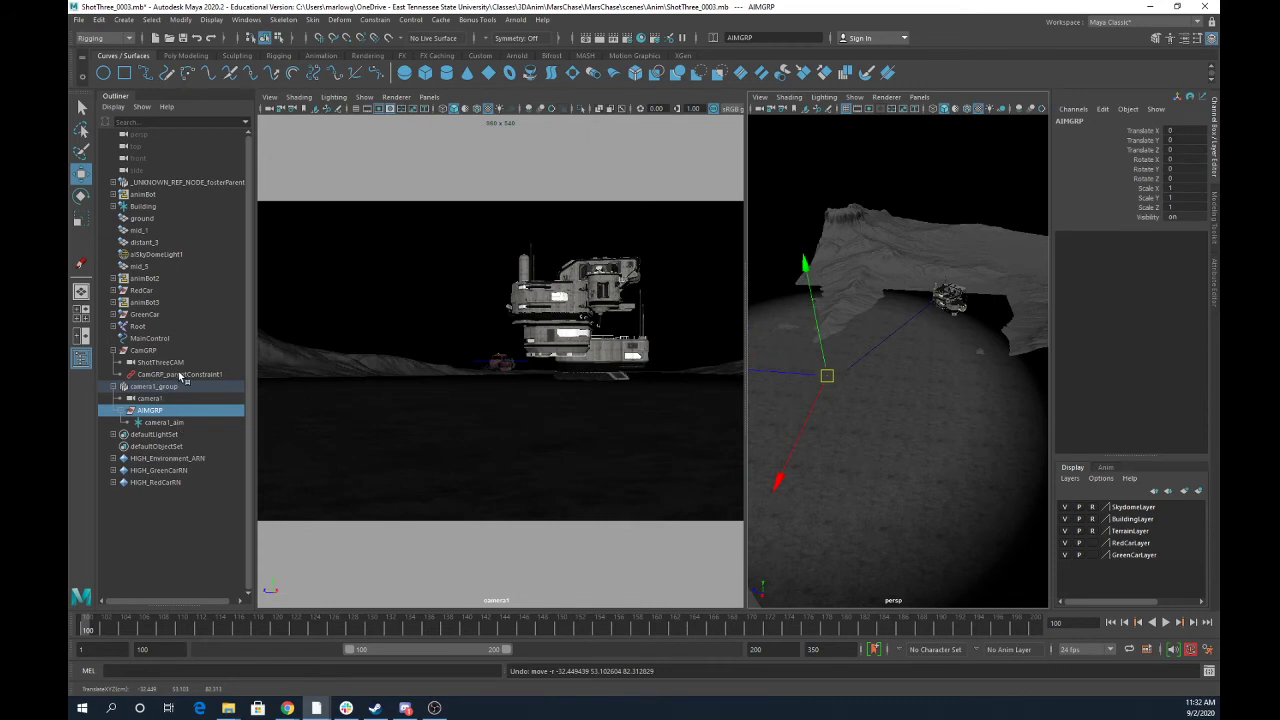
# Parent-constrain AIMGRP to MainControl, with MainControl selected first and AIMGRP last.
pyautogui.click(146, 339)
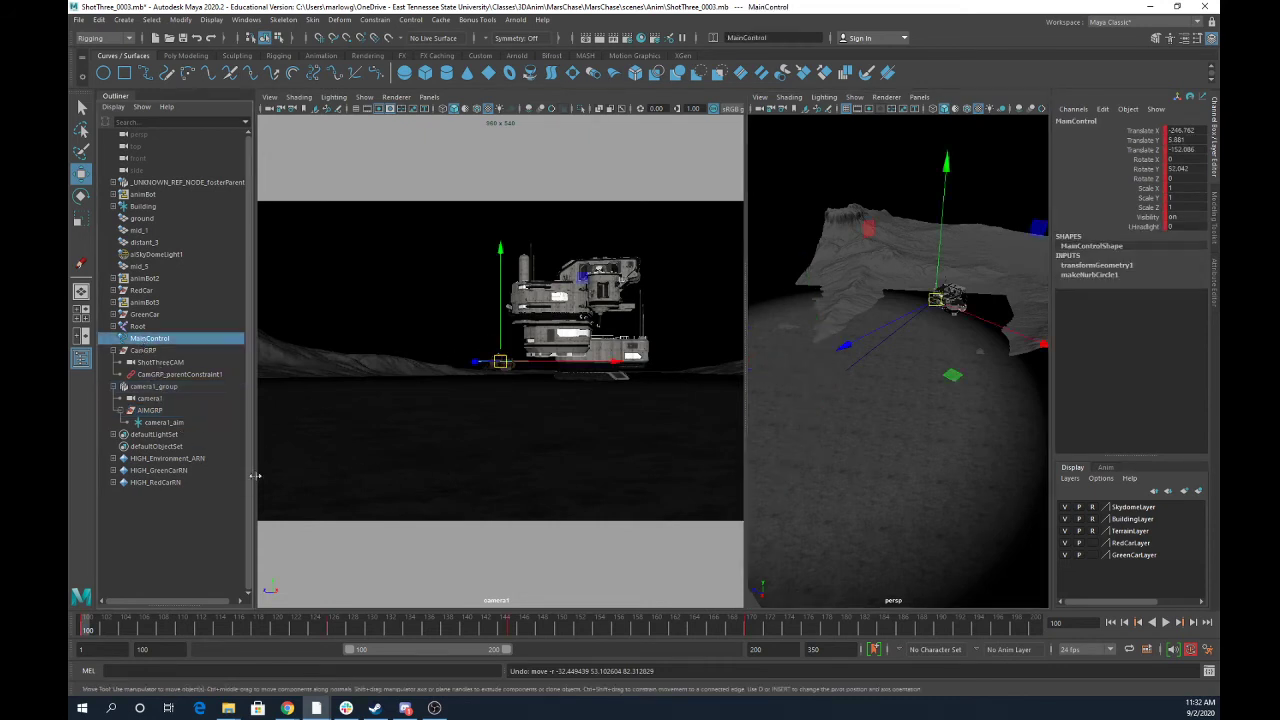
pyautogui.keyDown('ctrl'); pyautogui.click(158, 411); pyautogui.keyUp('ctrl')
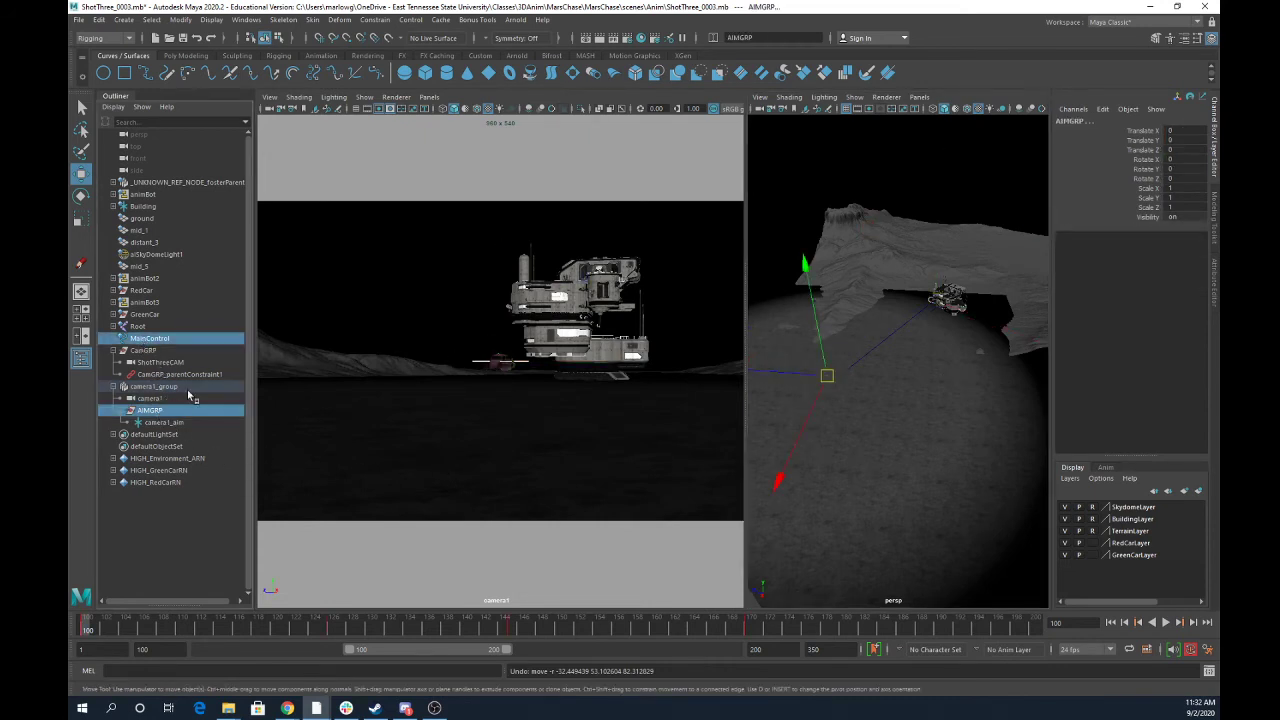
pyautogui.click(375, 20)
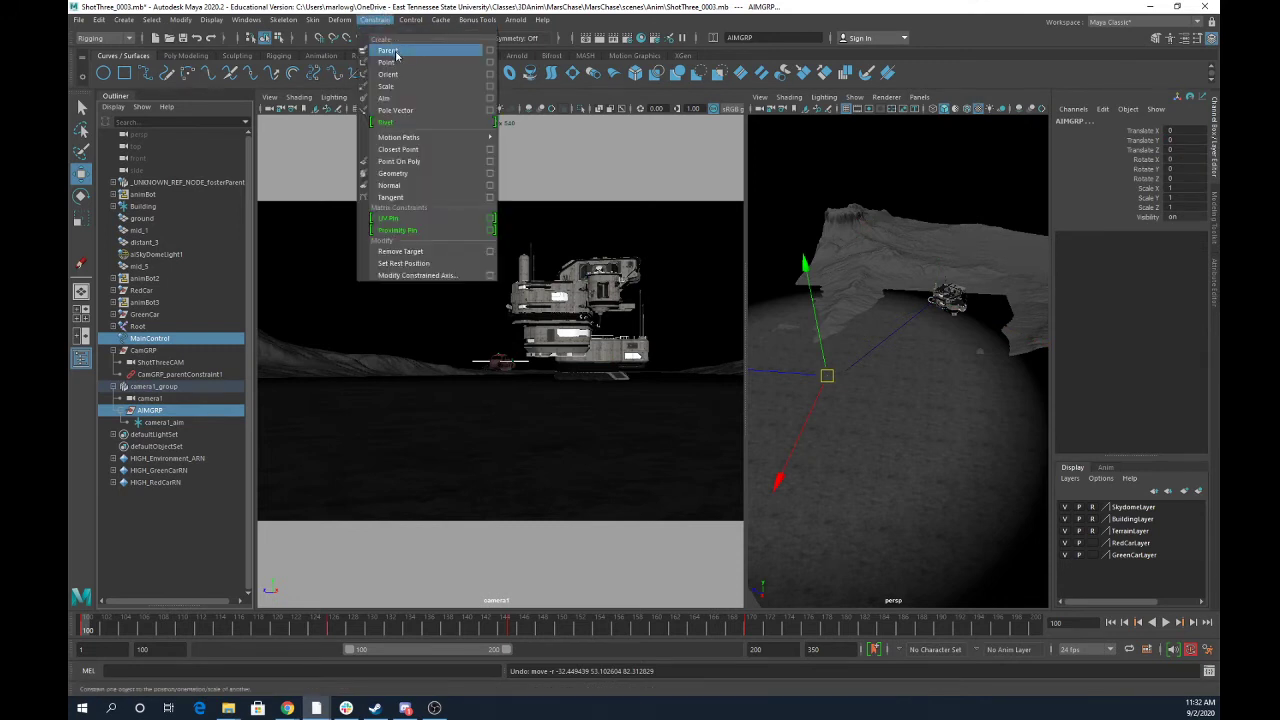
pyautogui.click(396, 52)
# Key camera1_aim inside AIMGRP at frame 100 and shift it along Z away from the car.
pyautogui.moveTo(97, 630); pyautogui.dragTo(84, 590)
pyautogui.click(163, 423)
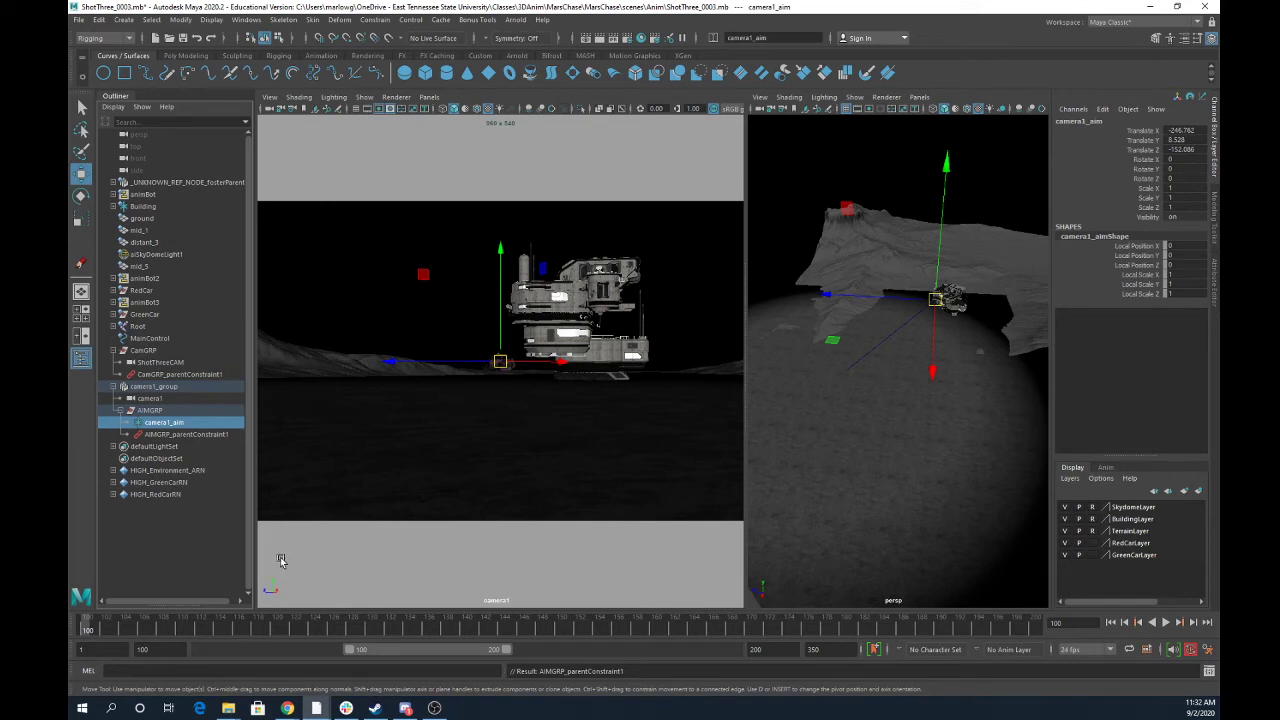
pyautogui.press('s')
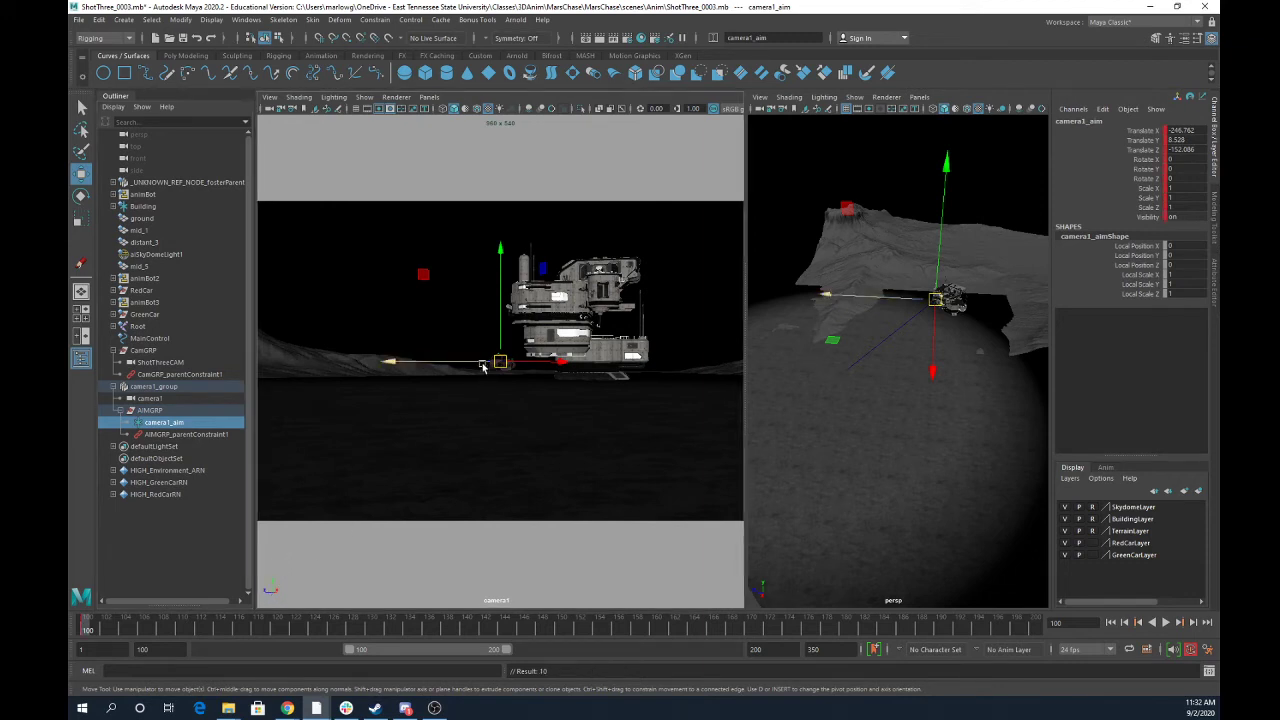
pyautogui.moveTo(893, 300)
pyautogui.mouseDown()
pyautogui.moveTo(863, 293)
pyautogui.moveTo(874, 295)
pyautogui.mouseUp()
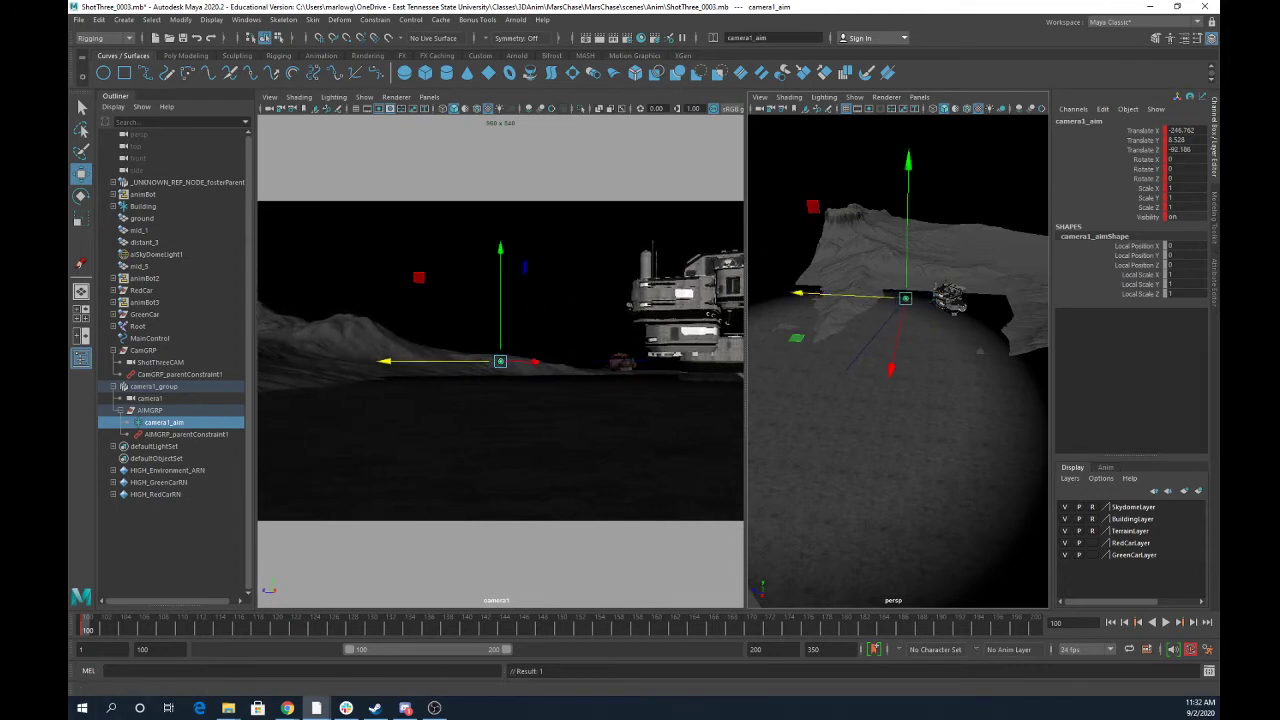
# Shift camera1_aim along Z to about -160.9 at frame 170 and key it there, and move the timeline to frame 198.
pyautogui.hotkey('alt', 'v')
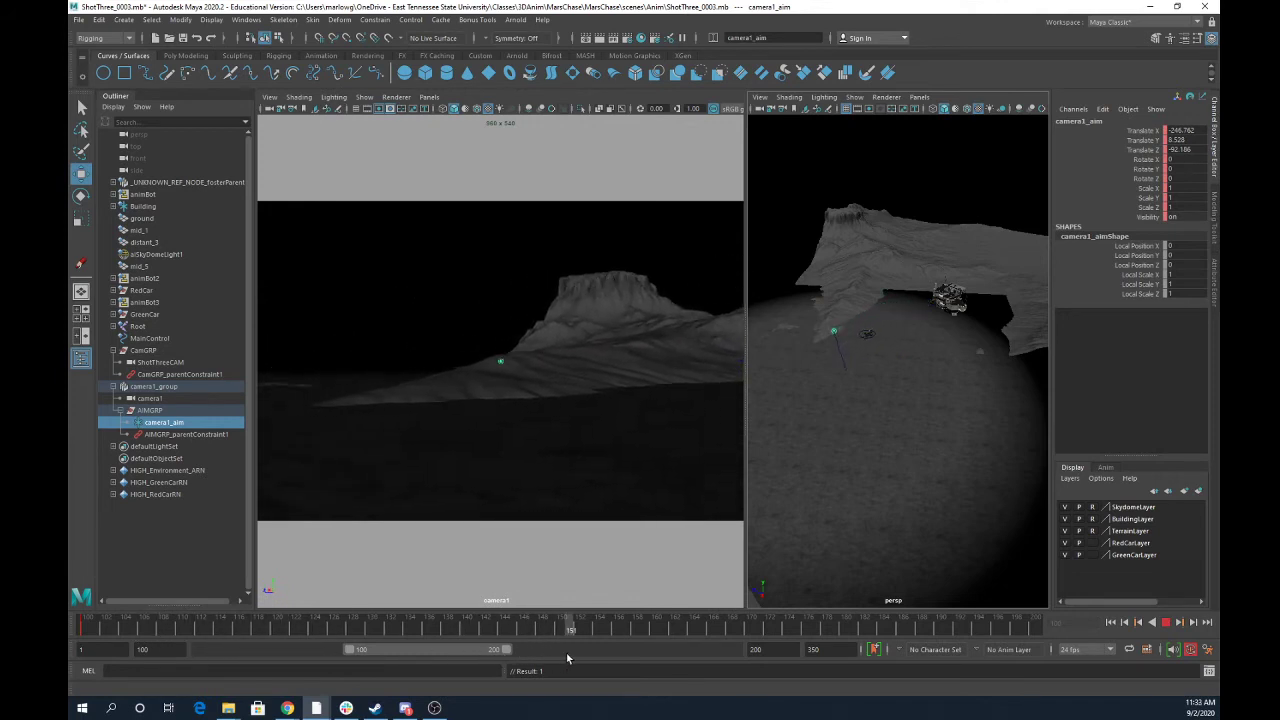
pyautogui.hotkey('alt', 'v')
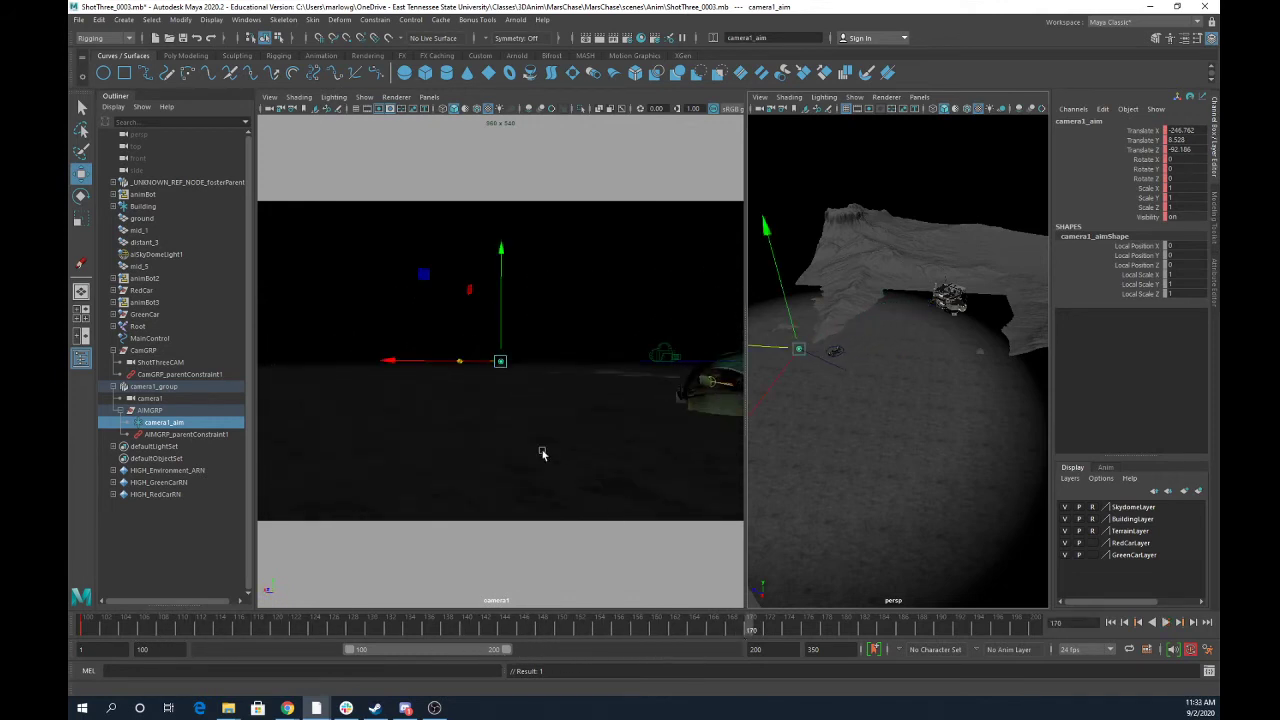
pyautogui.moveTo(791, 351); pyautogui.dragTo(817, 354)
pyautogui.press('s')
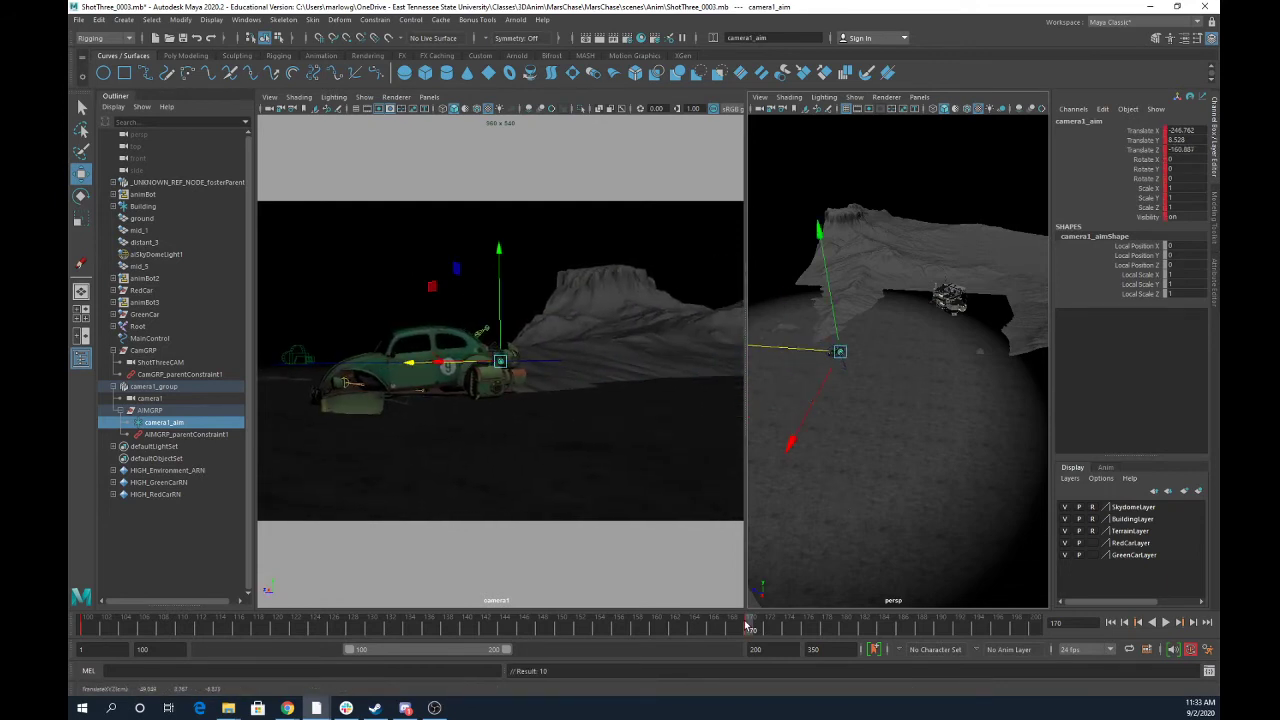
pyautogui.moveTo(747, 625); pyautogui.dragTo(1014, 571)
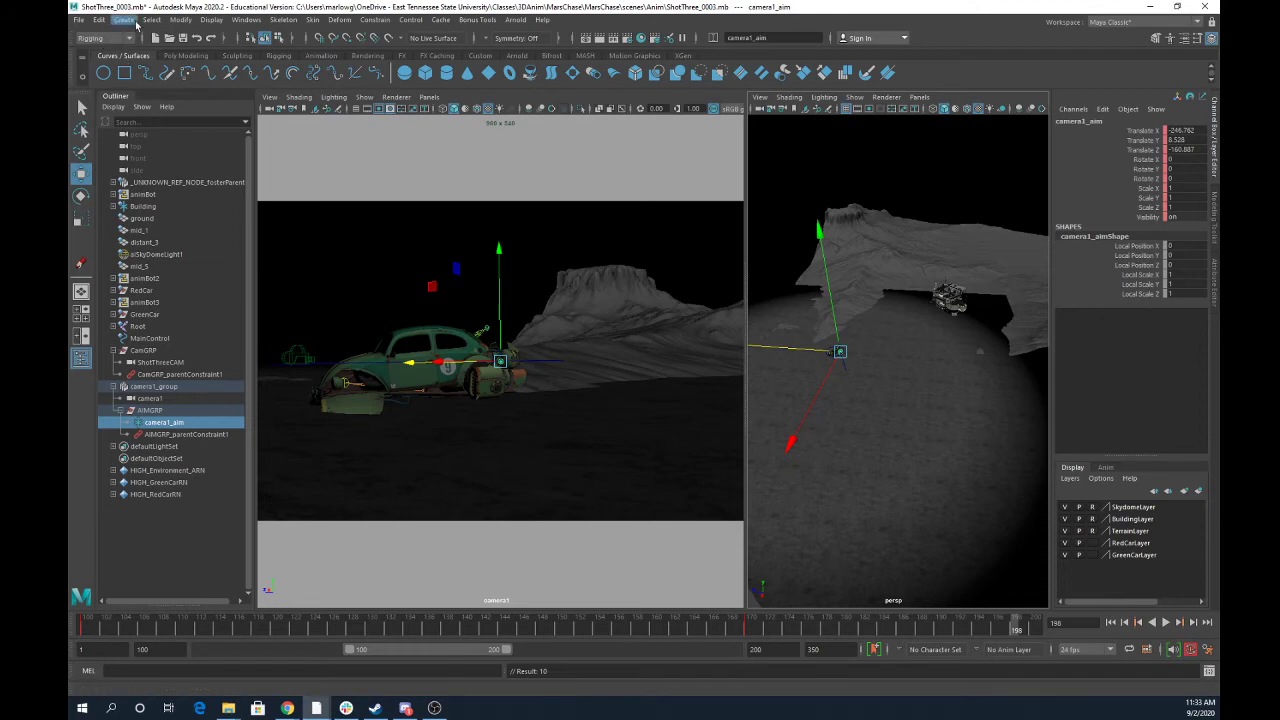
# Create a plain single-node camera and look through it in the camera1 viewport.
pyautogui.click(125, 21)
pyautogui.moveTo(150, 98)
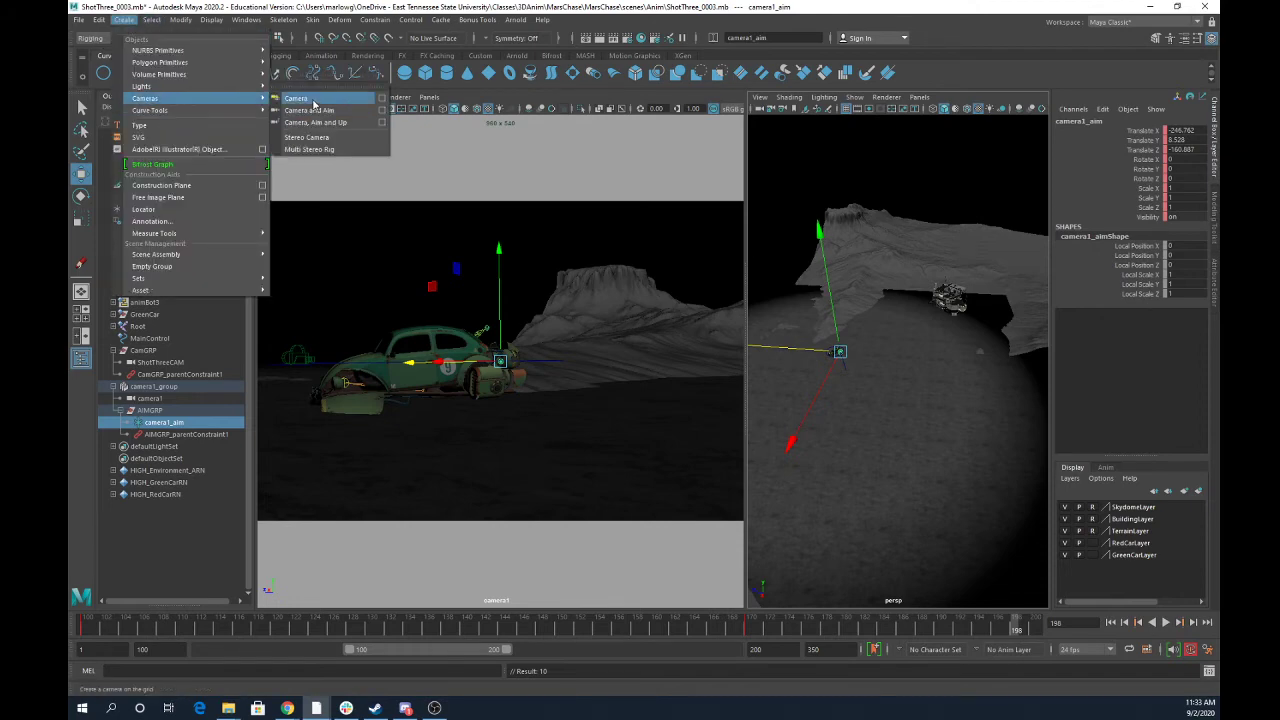
pyautogui.click(313, 103)
pyautogui.click(429, 97)
pyautogui.moveTo(500, 109)
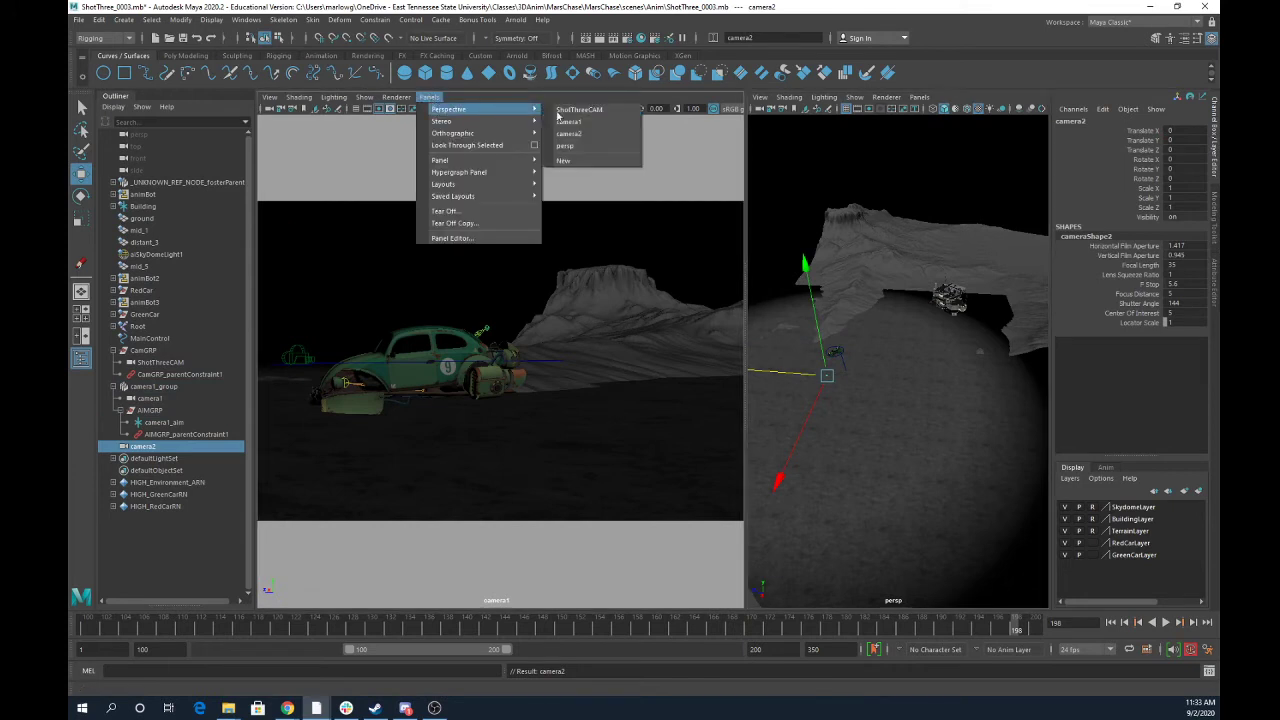
pyautogui.click(569, 133)
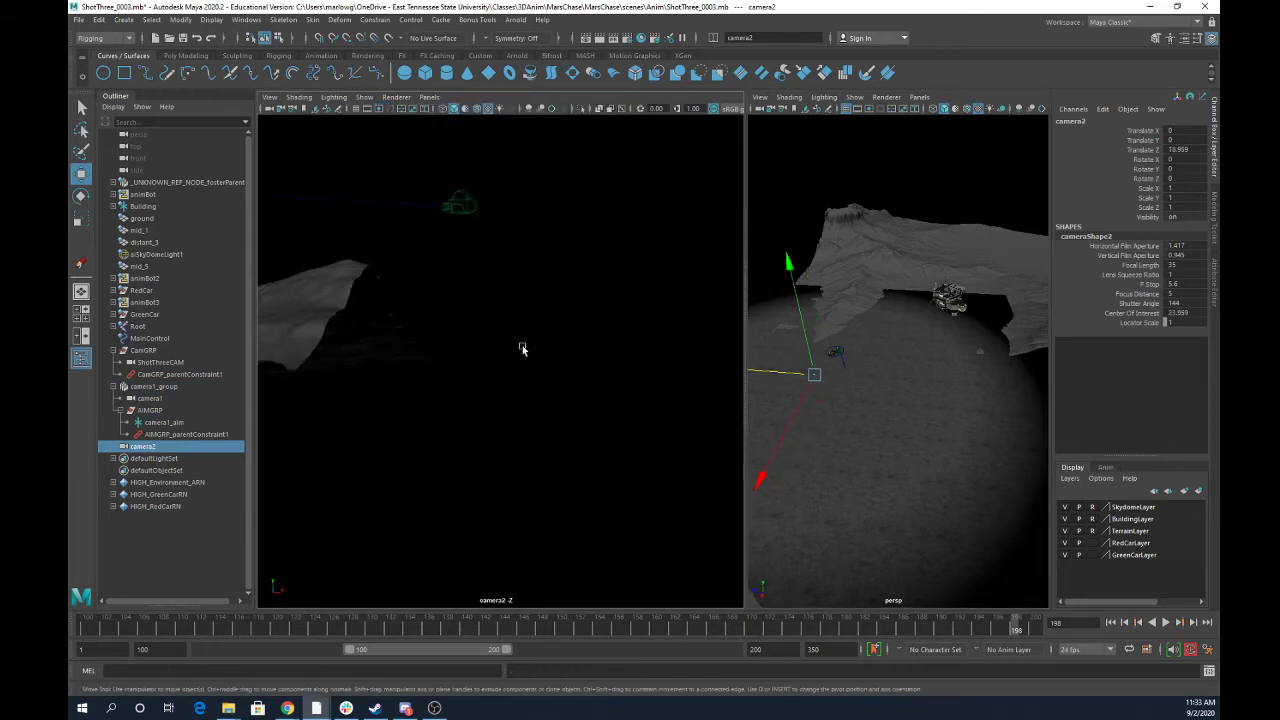
# Navigate through camera2 to the green car, frame MainControl and orbit to a raised front three-quarter view.
pyautogui.keyDown('alt'); pyautogui.moveTo(522, 347); pyautogui.dragTo(291, 280, button='right'); pyautogui.keyUp('alt')
pyautogui.keyDown('alt'); pyautogui.moveTo(576, 372); pyautogui.dragTo(327, 367, button='right'); pyautogui.keyUp('alt')
pyautogui.keyDown('alt'); pyautogui.moveTo(354, 345); pyautogui.dragTo(753, 380, button='middle'); pyautogui.keyUp('alt')
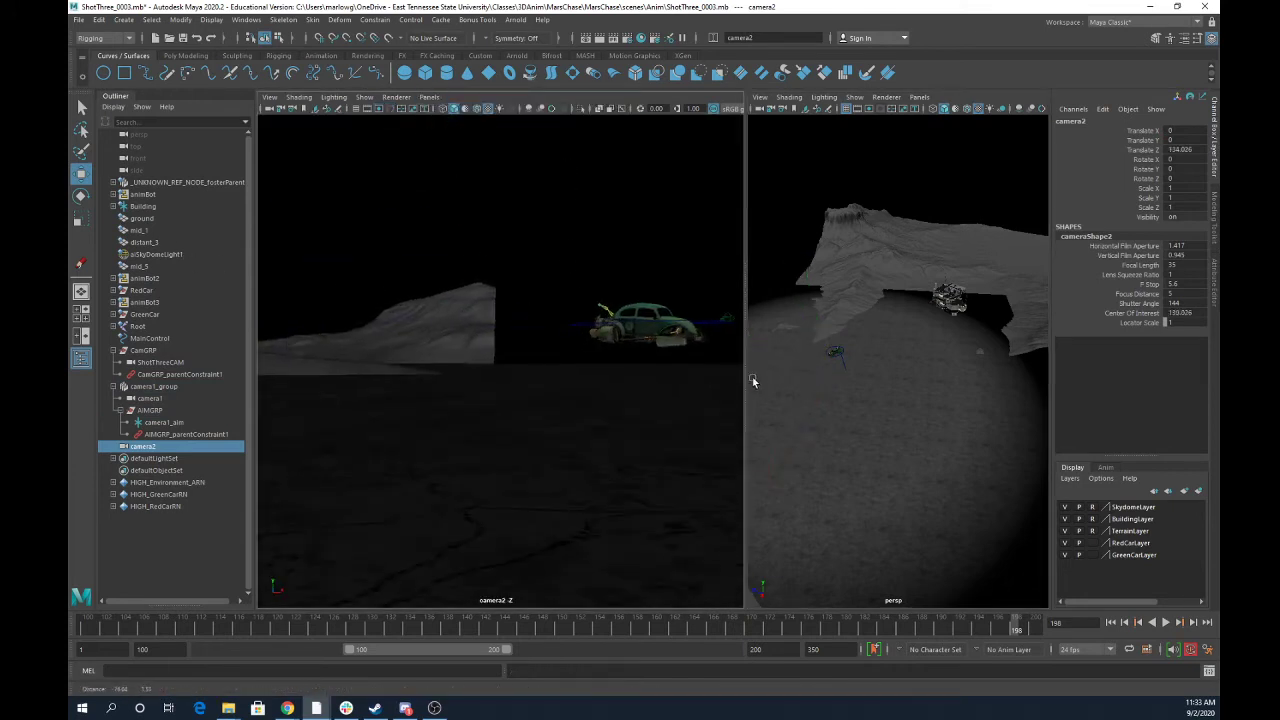
pyautogui.keyDown('alt'); pyautogui.moveTo(677, 363); pyautogui.dragTo(315, 369, button='middle'); pyautogui.keyUp('alt')
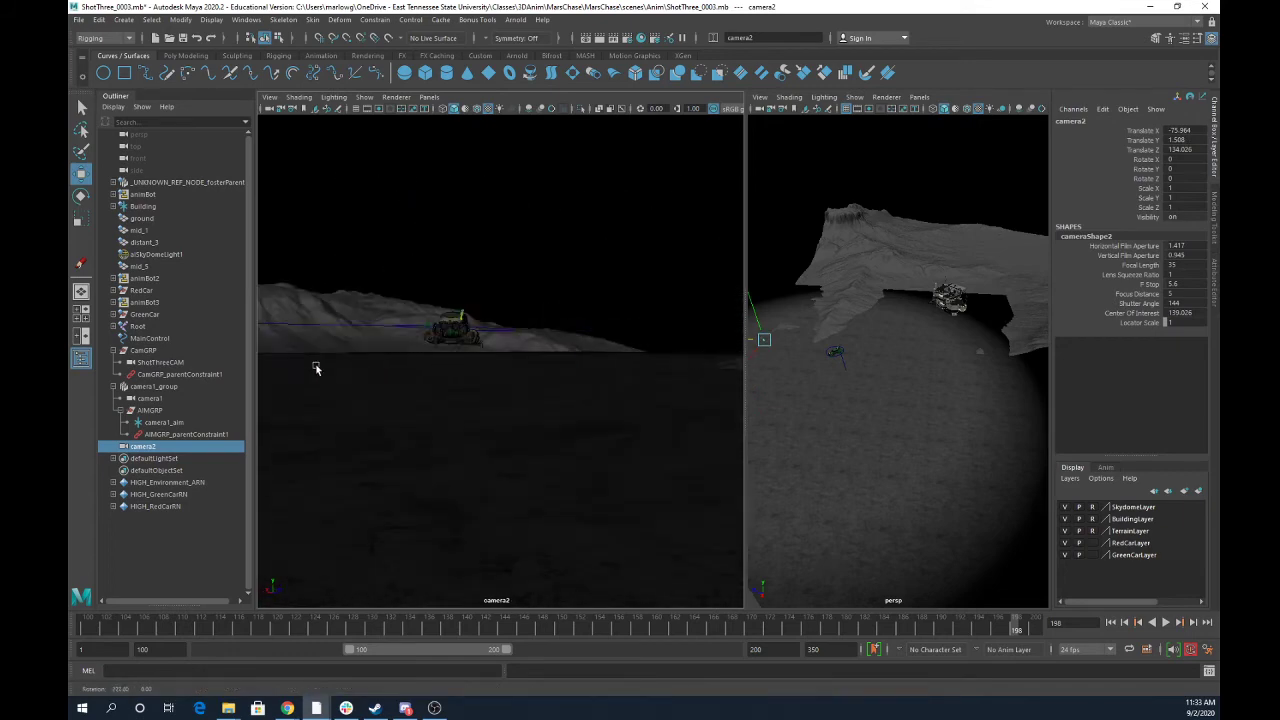
pyautogui.keyDown('alt'); pyautogui.moveTo(316, 369); pyautogui.dragTo(398, 388); pyautogui.keyUp('alt')
pyautogui.keyDown('alt'); pyautogui.moveTo(325, 384); pyautogui.dragTo(565, 373); pyautogui.keyUp('alt')
pyautogui.keyDown('alt'); pyautogui.moveTo(565, 371); pyautogui.dragTo(790, 386, button='right'); pyautogui.keyUp('alt')
pyautogui.keyDown('alt'); pyautogui.moveTo(604, 325); pyautogui.dragTo(642, 344); pyautogui.keyUp('alt')
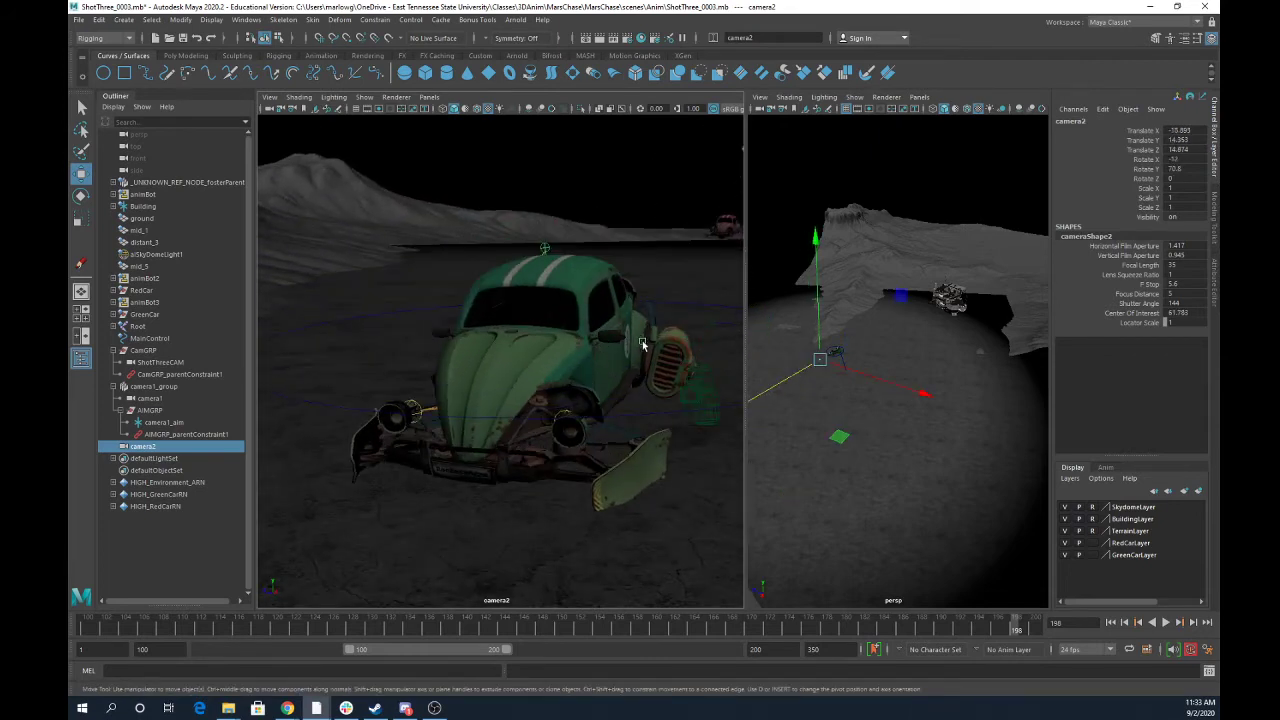
pyautogui.keyDown('alt'); pyautogui.moveTo(540, 399); pyautogui.dragTo(558, 395); pyautogui.keyUp('alt')
pyautogui.keyDown('alt'); pyautogui.moveTo(638, 387); pyautogui.dragTo(603, 380); pyautogui.keyUp('alt')
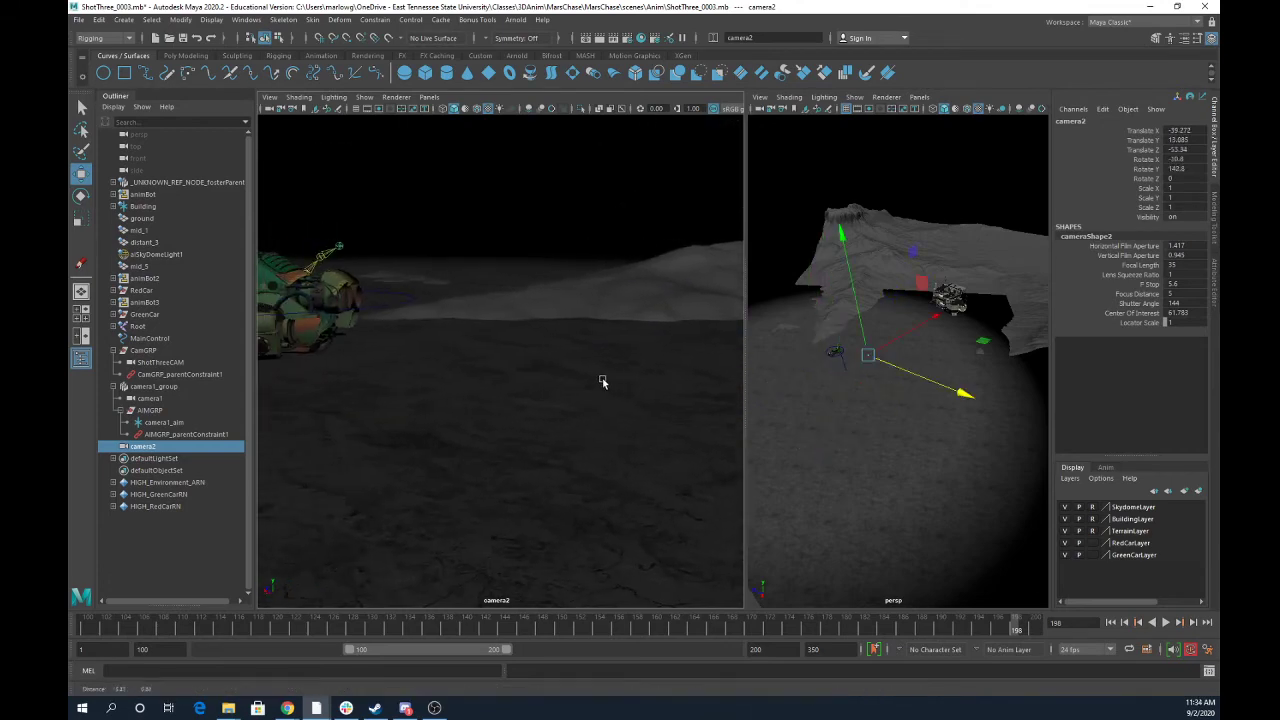
pyautogui.click(413, 302)
pyautogui.press('f')
pyautogui.keyDown('alt'); pyautogui.moveTo(520, 381); pyautogui.dragTo(372, 416); pyautogui.keyUp('alt')
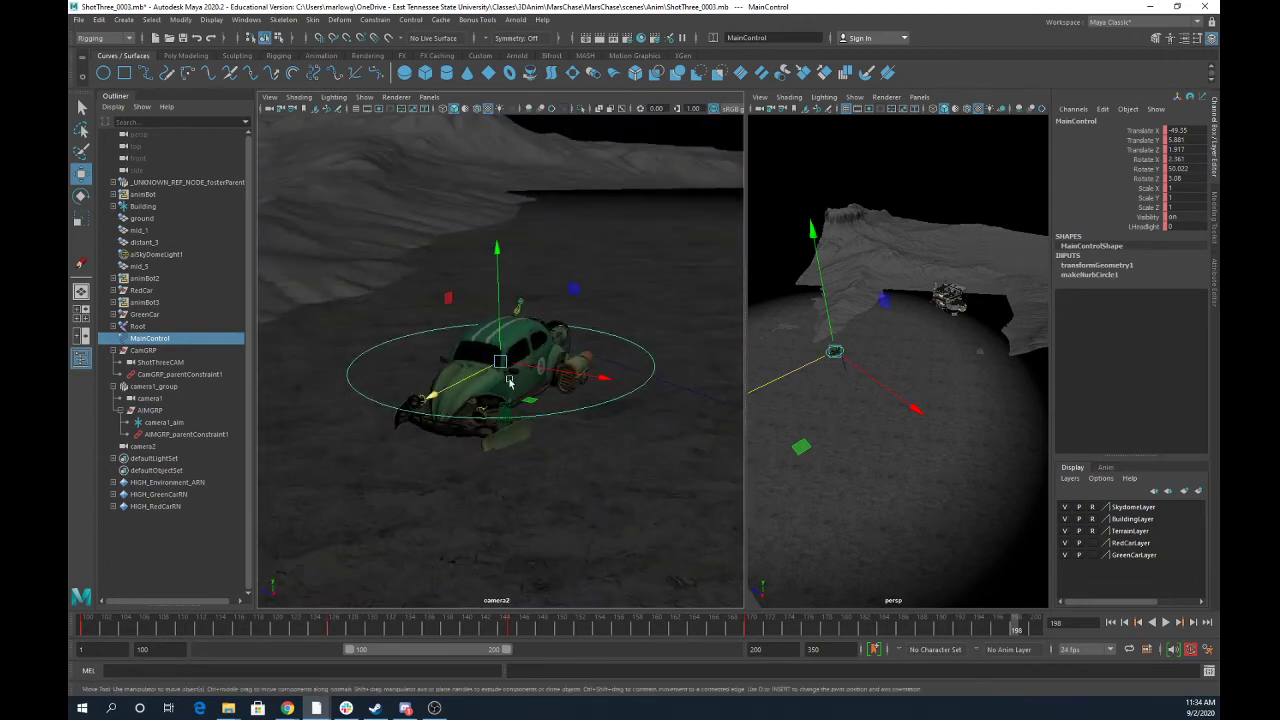
# Try moving and rotating camera2 about its own pivot in the perspective view, and undo both changes.
pyautogui.click(268, 110)
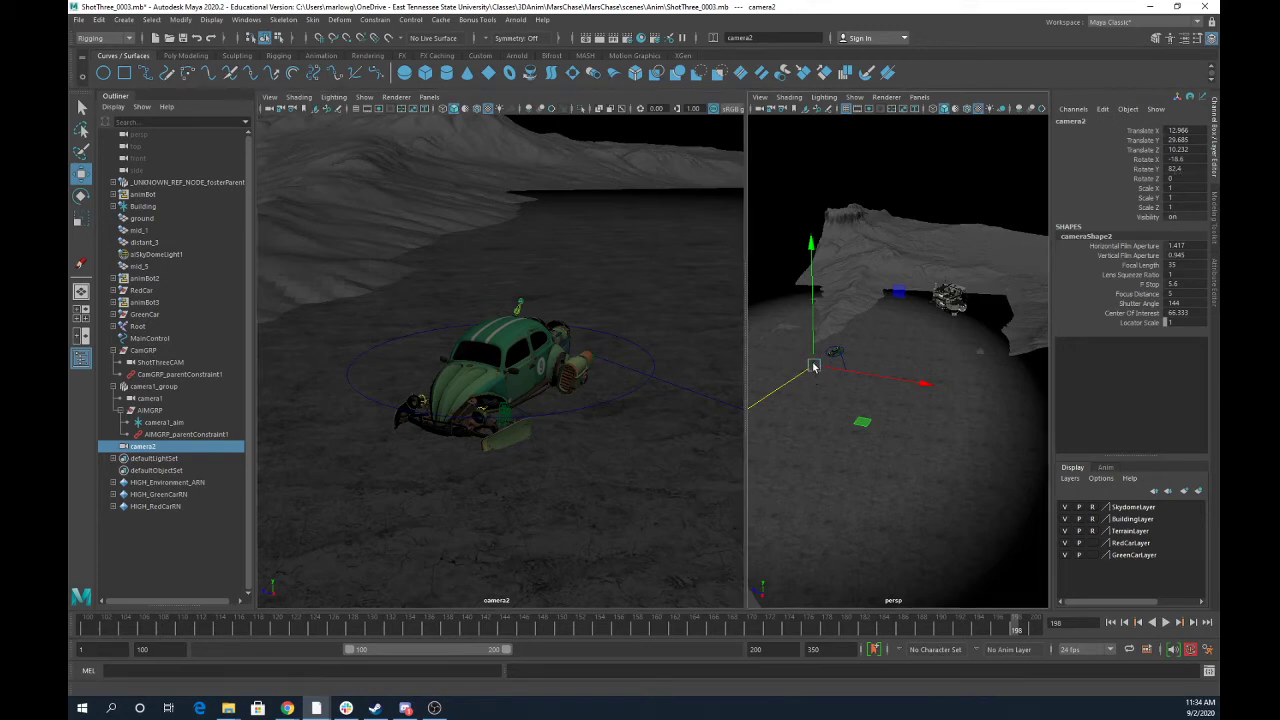
pyautogui.press('f')
pyautogui.keyDown('alt'); pyautogui.moveTo(870, 395); pyautogui.dragTo(923, 377); pyautogui.keyUp('alt')
pyautogui.moveTo(923, 377); pyautogui.dragTo(1058, 371, button='middle')
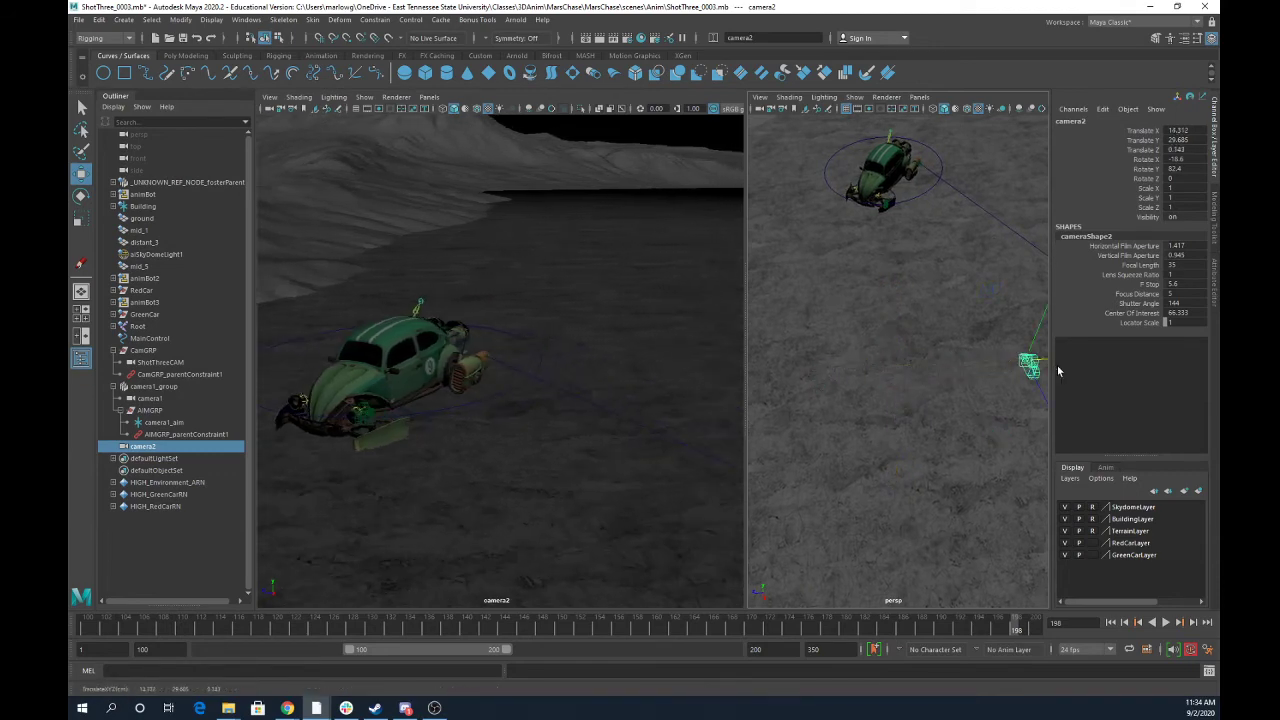
pyautogui.hotkey('ctrl', 'z')
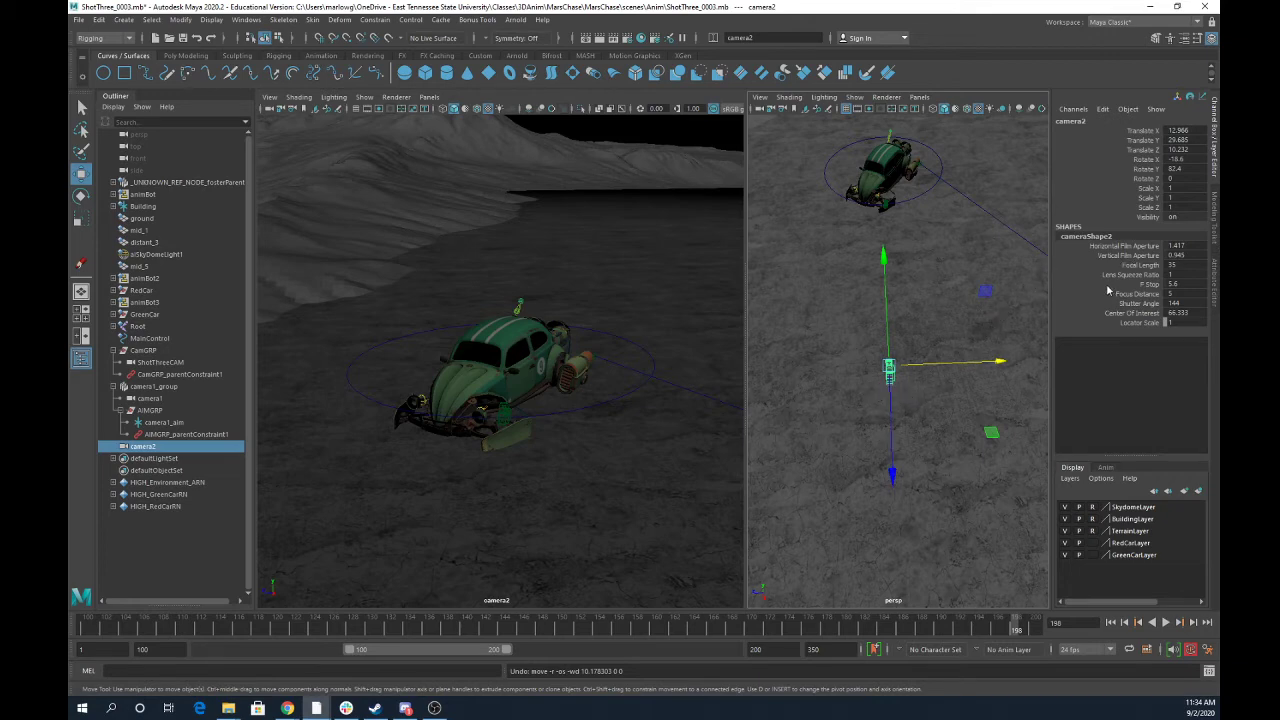
pyautogui.press('e')
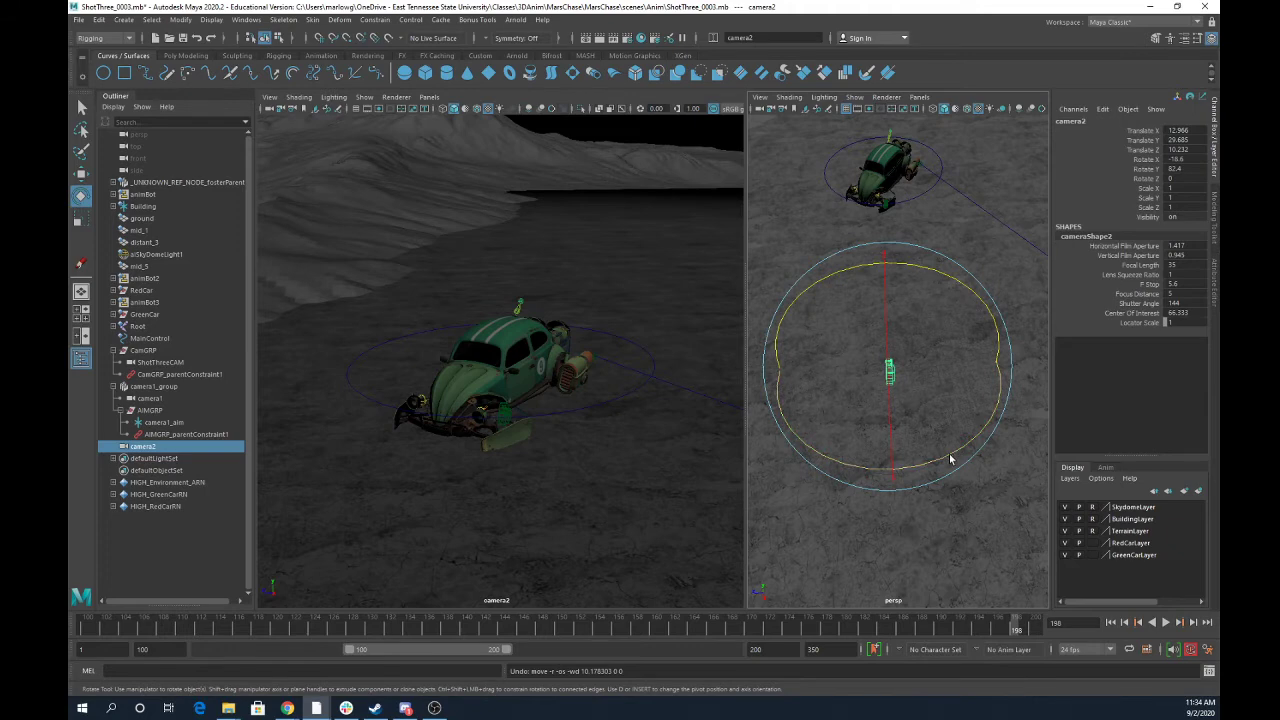
pyautogui.moveTo(950, 459); pyautogui.dragTo(995, 420)
pyautogui.hotkey('ctrl', 'z')
pyautogui.hotkey('ctrl', 'z')
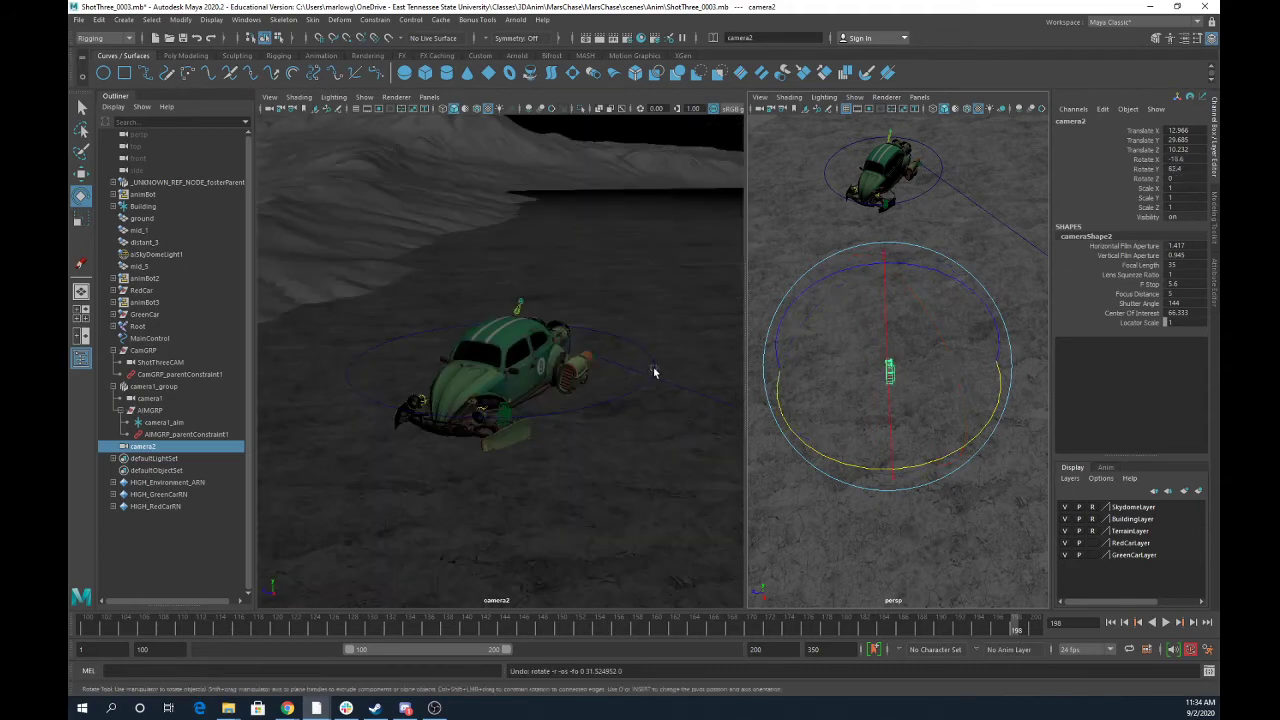
# Orbit camera2 around the green car down to a low, level side view.
pyautogui.moveTo(654, 371)
pyautogui.keyDown('alt'); pyautogui.mouseDown()
pyautogui.moveTo(609, 374)
pyautogui.moveTo(651, 374)
pyautogui.moveTo(611, 369)
pyautogui.moveTo(628, 383)
pyautogui.moveTo(677, 369)
pyautogui.moveTo(514, 396)
pyautogui.moveTo(492, 384)
pyautogui.moveTo(666, 366)
pyautogui.moveTo(565, 383)
pyautogui.moveTo(652, 369)
pyautogui.mouseUp(); pyautogui.keyUp('alt')
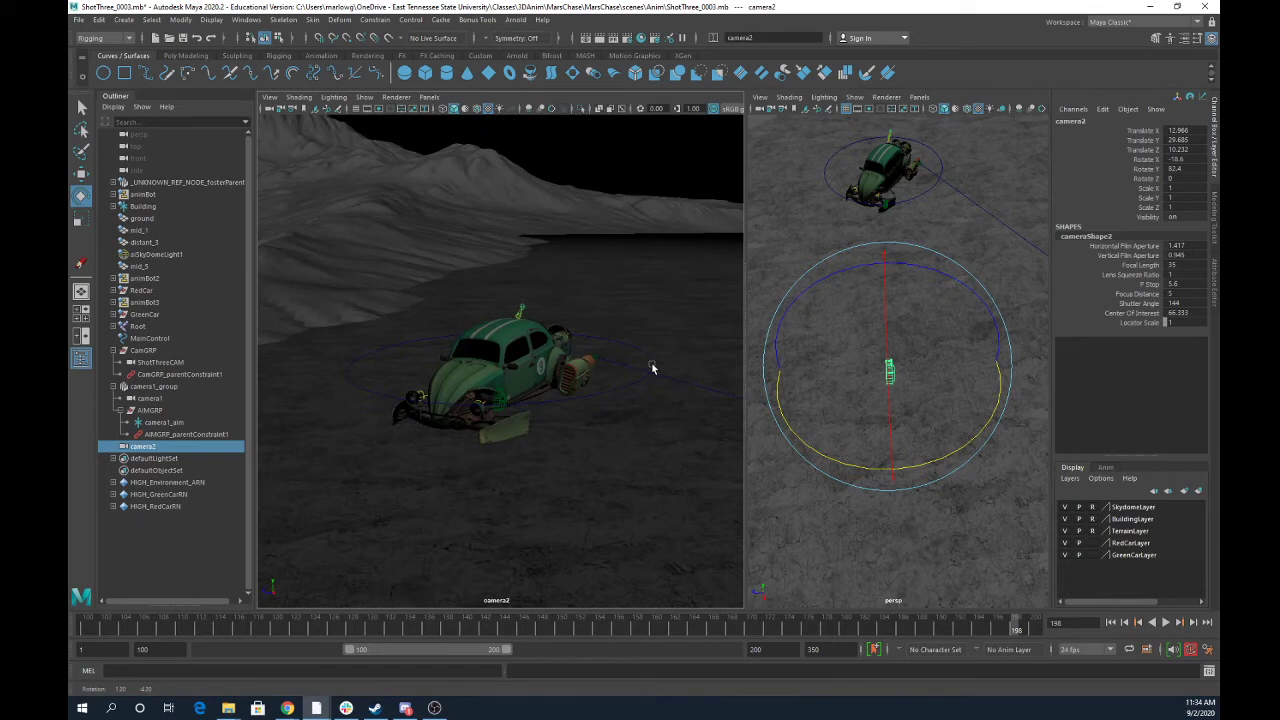
pyautogui.keyDown('alt'); pyautogui.moveTo(652, 369); pyautogui.dragTo(652, 369); pyautogui.keyUp('alt')
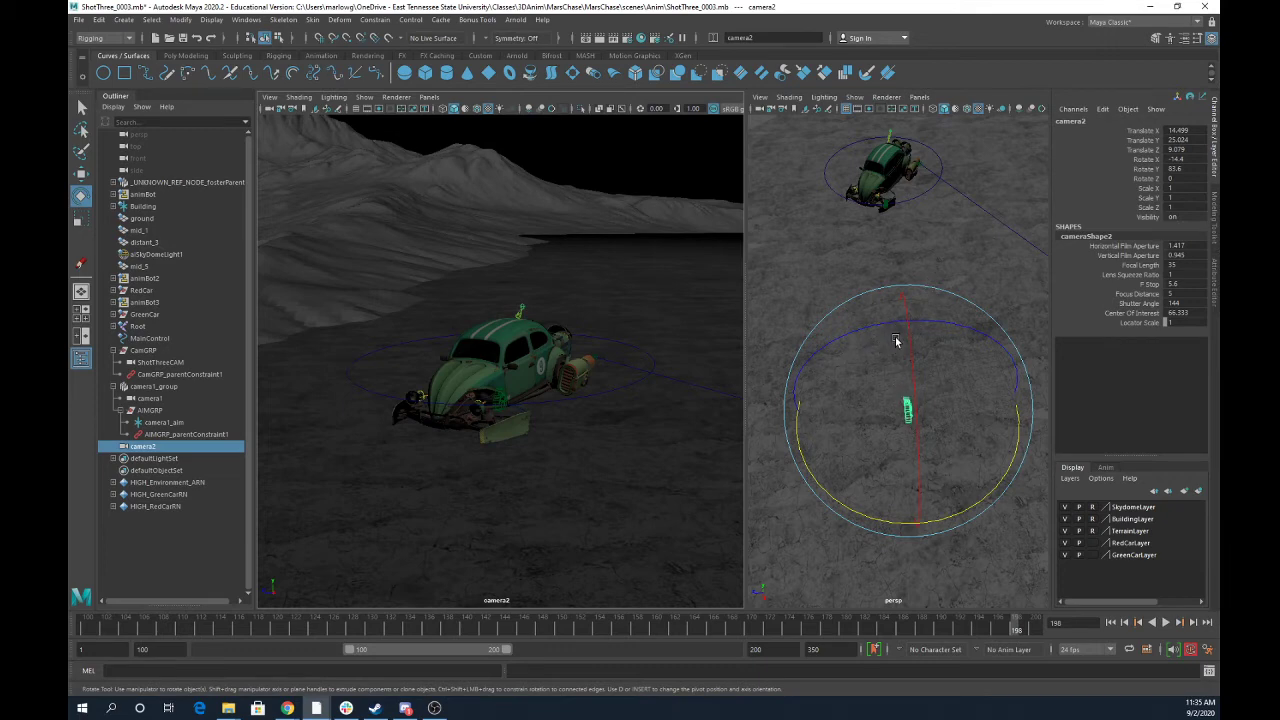
pyautogui.keyDown('alt'); pyautogui.moveTo(940, 260); pyautogui.dragTo(944, 247); pyautogui.keyUp('alt')
pyautogui.keyDown('alt'); pyautogui.moveTo(536, 459); pyautogui.dragTo(543, 430); pyautogui.keyUp('alt')
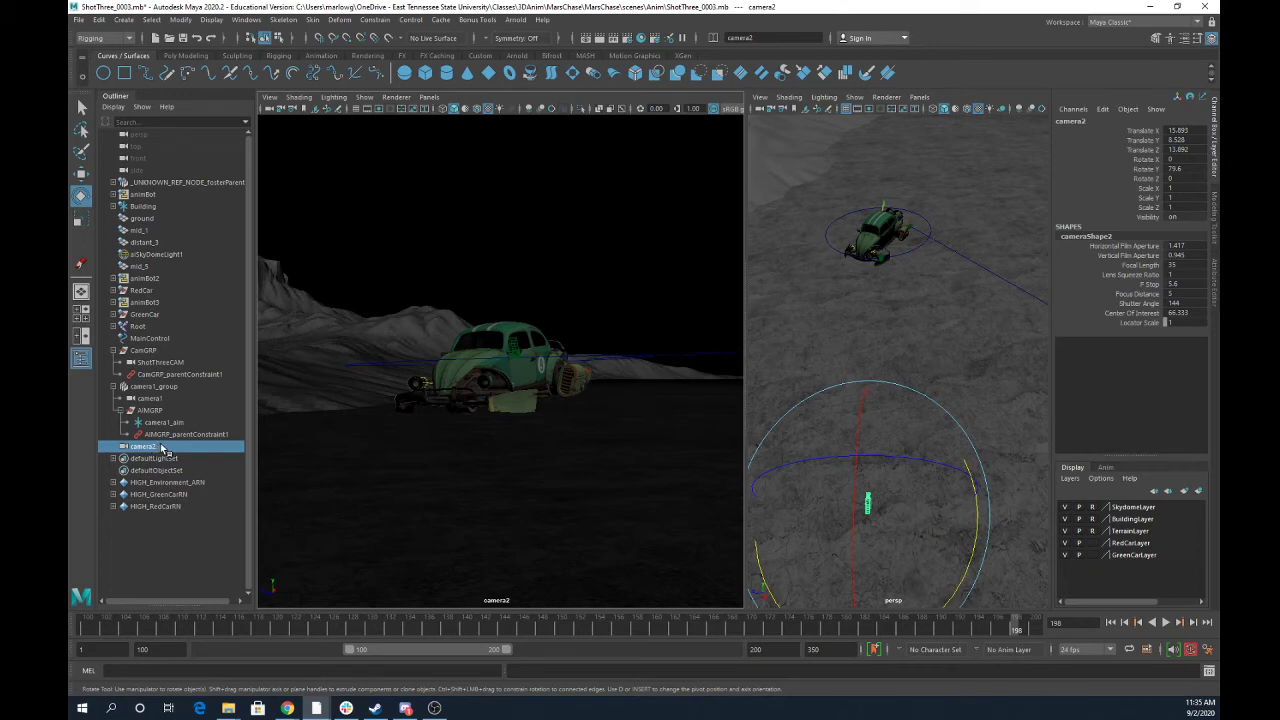
# Reset camera2 to the origin by setting Rotate Y and Translate X, Y and Z to 0.
pyautogui.doubleClick(1186, 168)
pyautogui.press('Return')
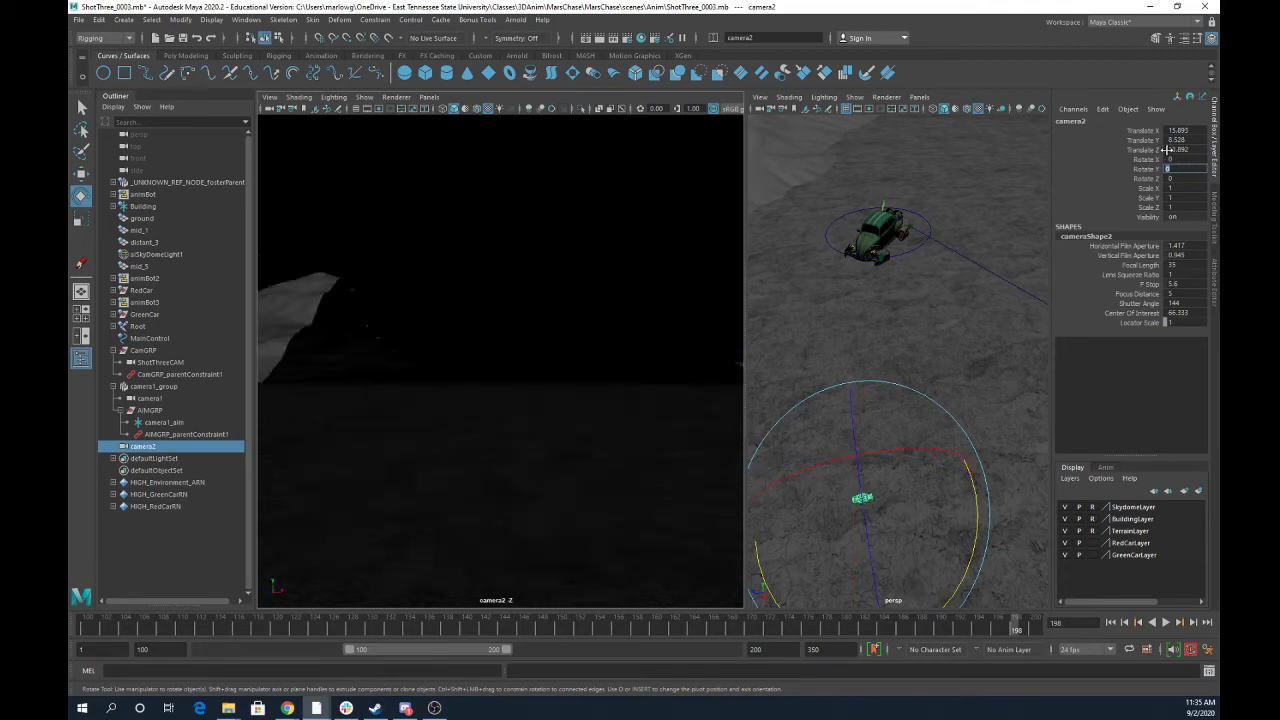
pyautogui.moveTo(1181, 129); pyautogui.dragTo(1181, 152)
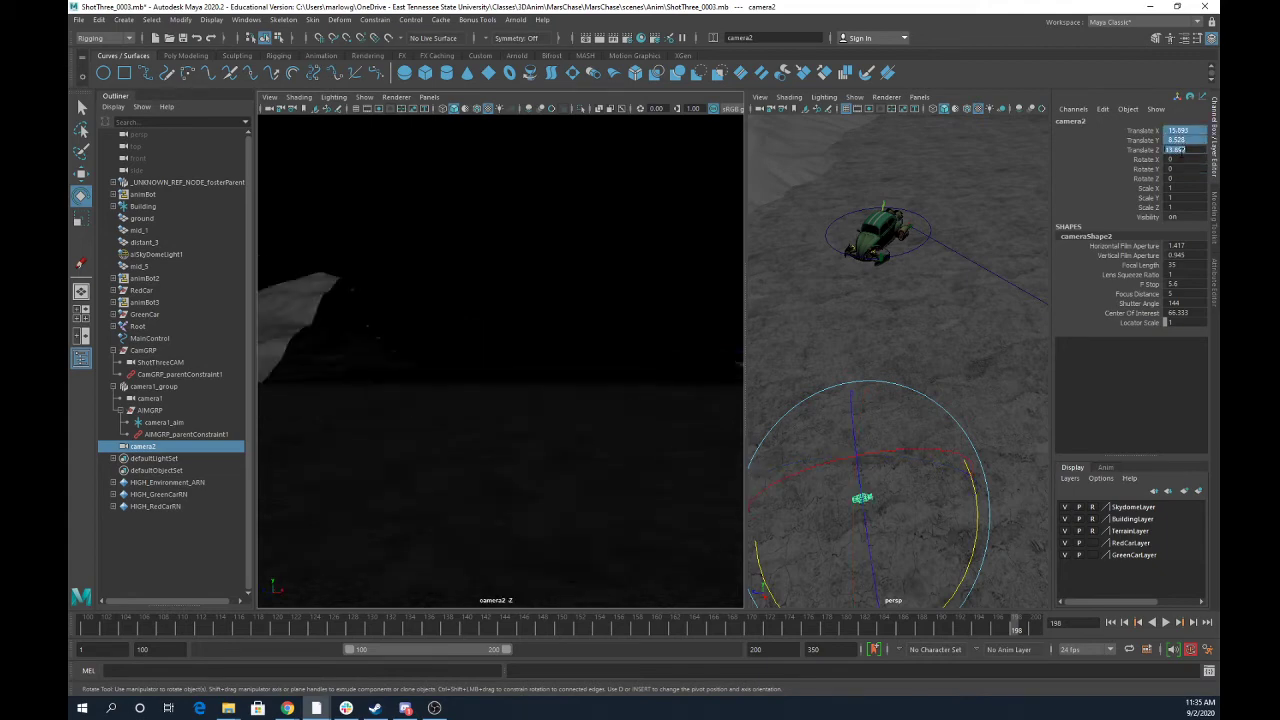
pyautogui.write('0')
pyautogui.press('Return')
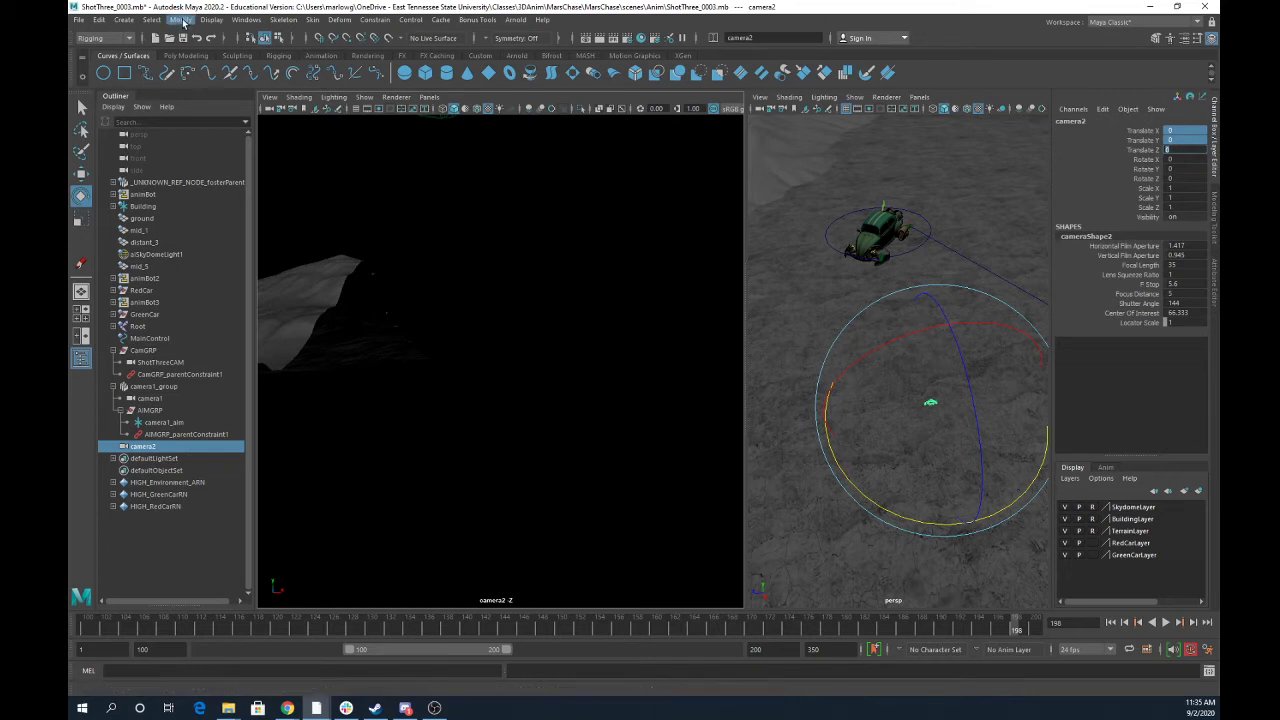
# Create a locator and move it along Z to about -18, in front of camera2.
pyautogui.click(141, 21)
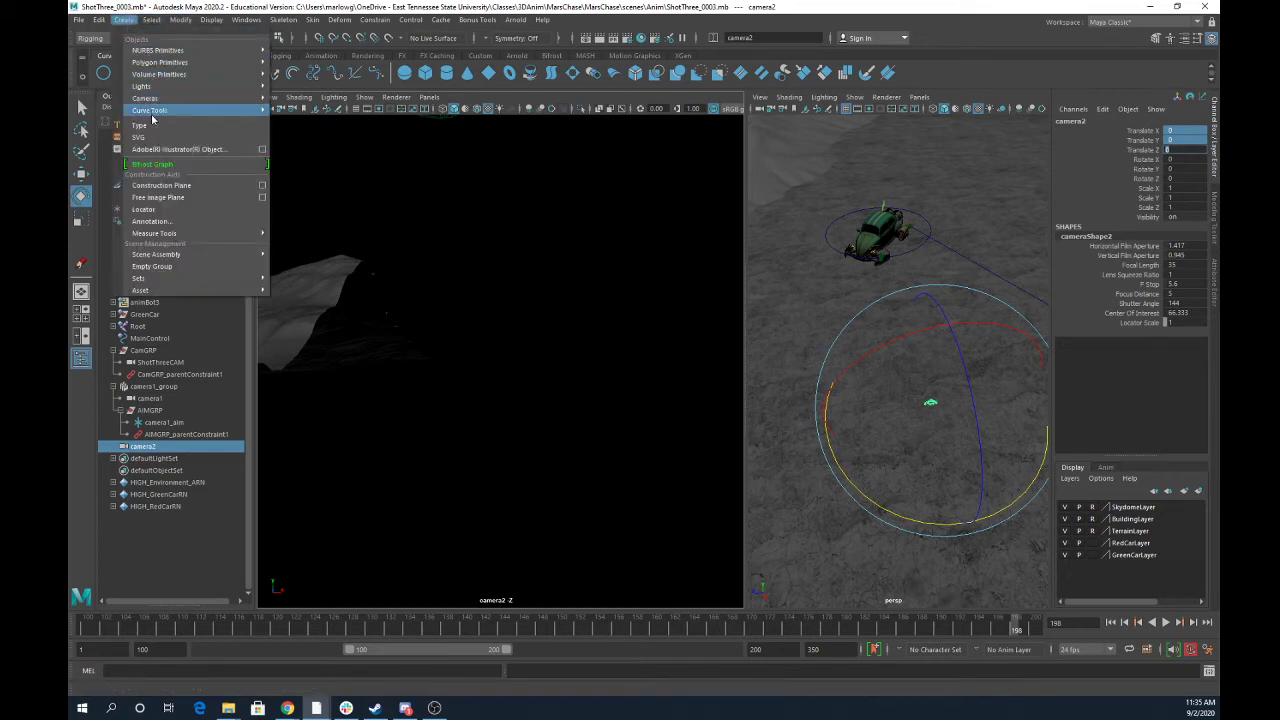
pyautogui.click(148, 209)
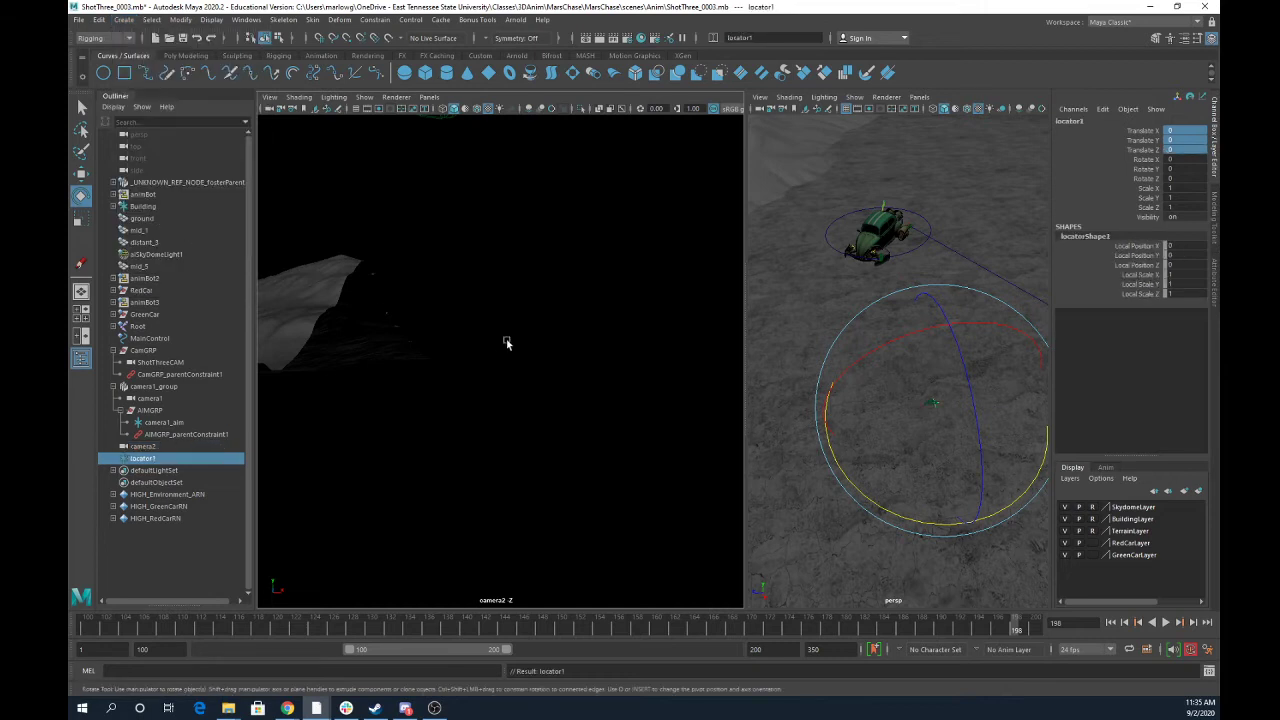
pyautogui.press('w')
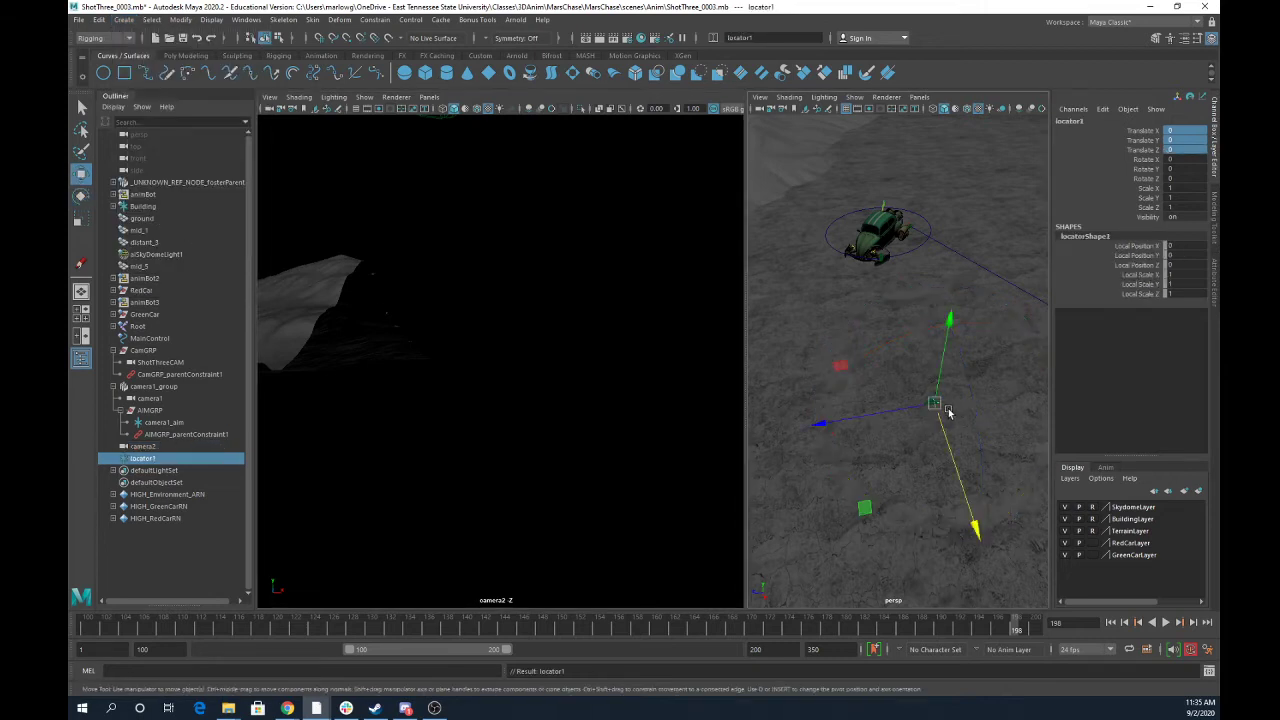
pyautogui.moveTo(886, 414); pyautogui.dragTo(982, 401)
pyautogui.keyDown('alt'); pyautogui.moveTo(984, 406); pyautogui.dragTo(909, 402, button='middle'); pyautogui.keyUp('alt')
# Enlarge the perspective view to fill the workspace and bring both locator1 and camera2 into view.
pyautogui.press('space')
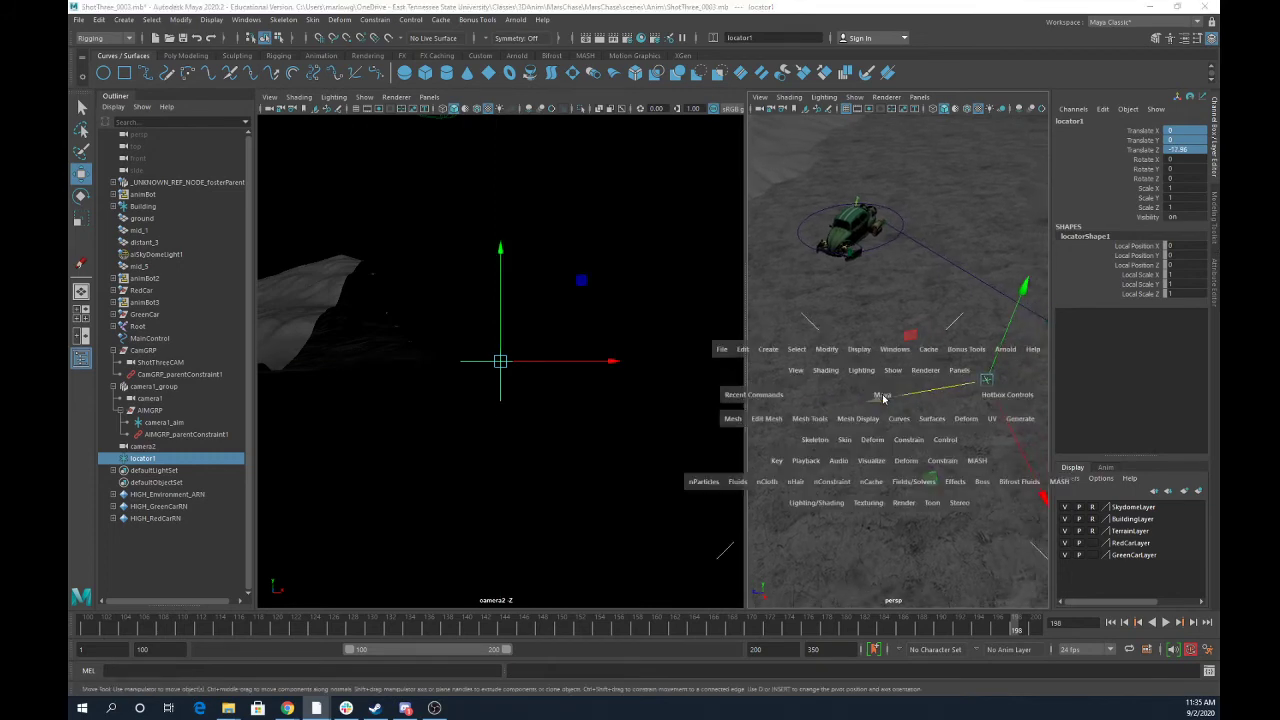
pyautogui.keyDown('alt'); pyautogui.moveTo(785, 460); pyautogui.dragTo(849, 495, button='right'); pyautogui.keyUp('alt')
pyautogui.keyDown('alt'); pyautogui.moveTo(849, 495); pyautogui.dragTo(434, 123, button='middle'); pyautogui.keyUp('alt')
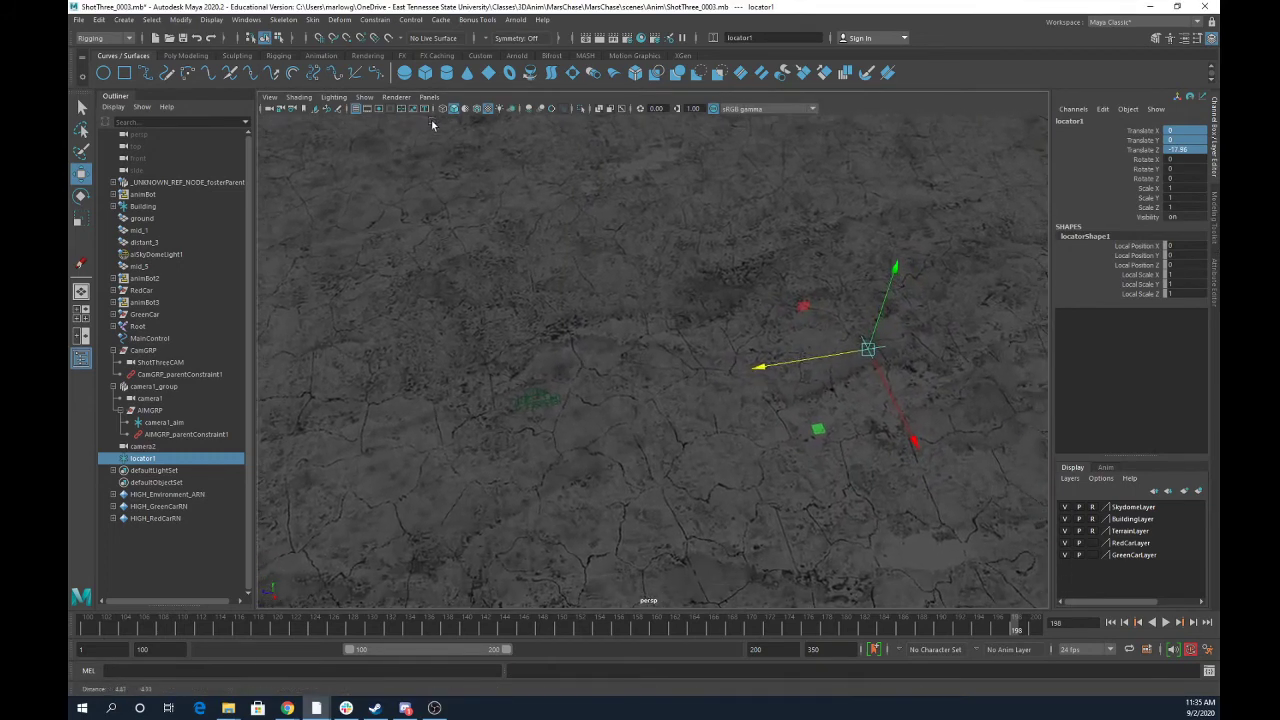
pyautogui.keyDown('alt'); pyautogui.moveTo(765, 375); pyautogui.dragTo(892, 450, button='right'); pyautogui.keyUp('alt')
pyautogui.keyDown('alt'); pyautogui.moveTo(619, 567); pyautogui.dragTo(656, 407); pyautogui.keyUp('alt')
pyautogui.press('f')
pyautogui.keyDown('alt'); pyautogui.moveTo(706, 512); pyautogui.dragTo(664, 478, button='right'); pyautogui.keyUp('alt')
pyautogui.keyDown('alt'); pyautogui.moveTo(598, 468); pyautogui.dragTo(713, 409, button='middle'); pyautogui.keyUp('alt')
# Move locator1 farther from camera2 along Z to about -25.1, leaving only the locator selected.
pyautogui.click(456, 355)
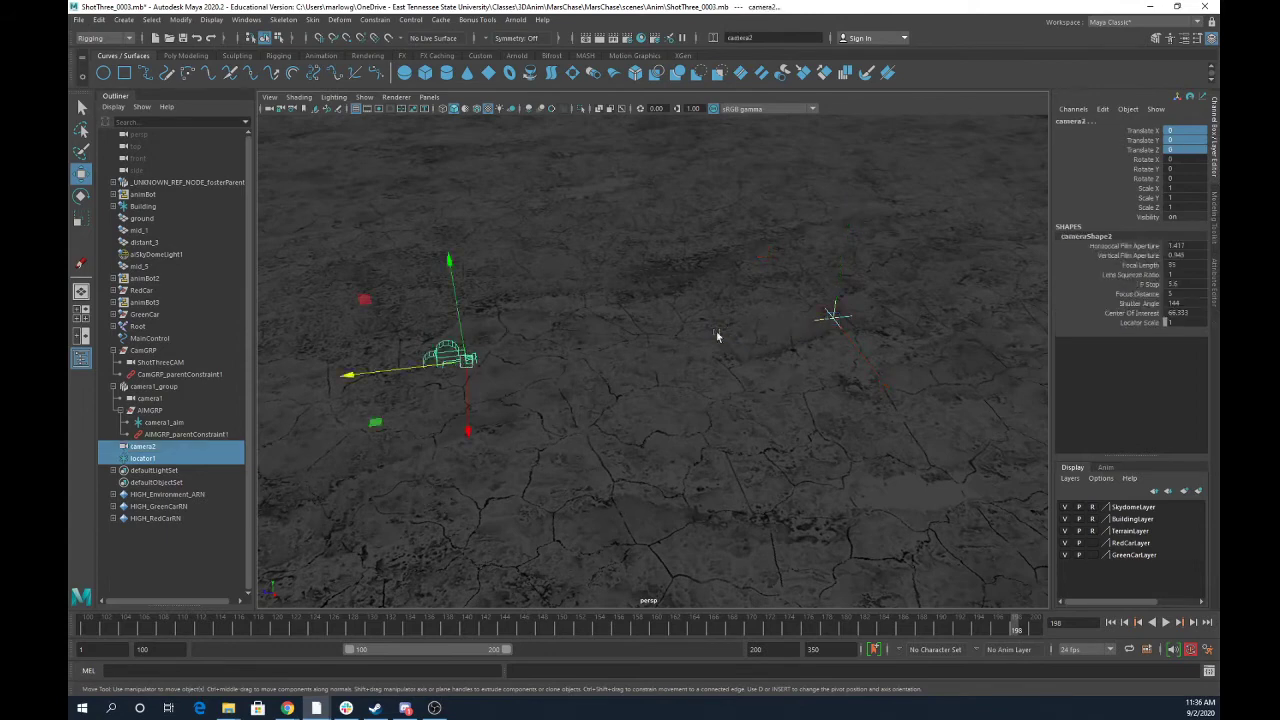
pyautogui.click(831, 318)
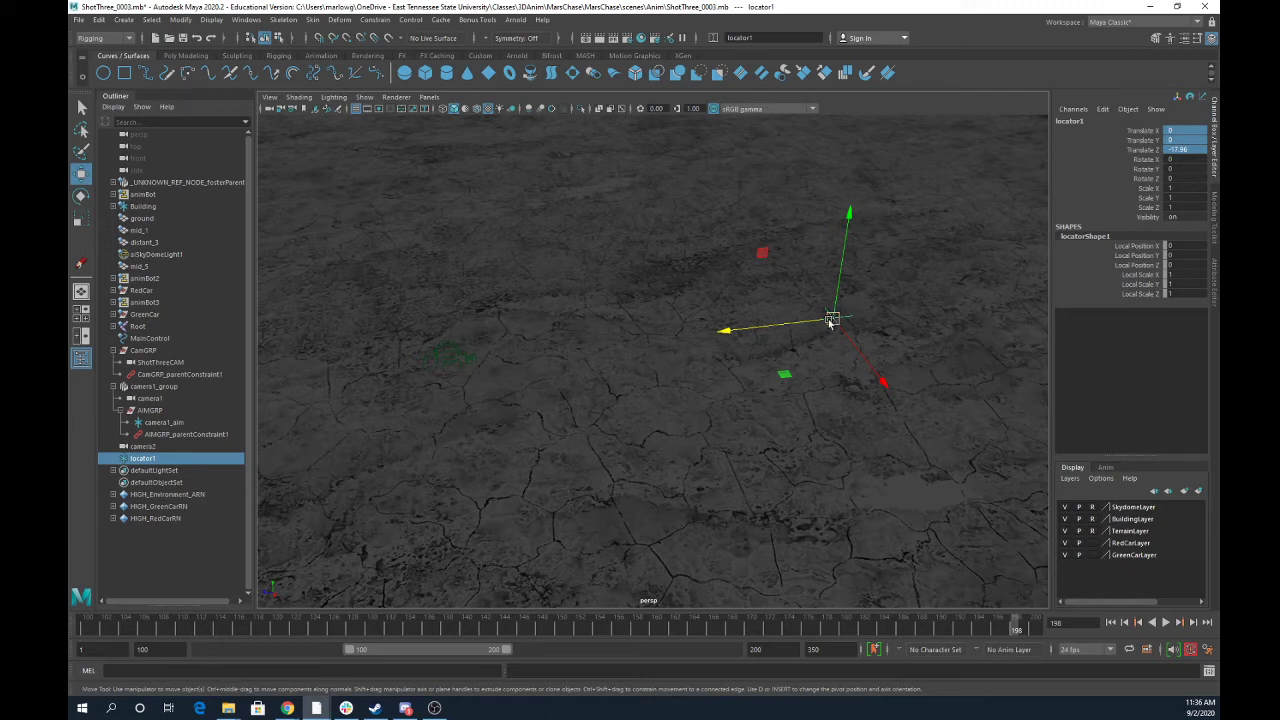
pyautogui.keyDown('alt'); pyautogui.moveTo(889, 377); pyautogui.dragTo(768, 342, button='right'); pyautogui.keyUp('alt')
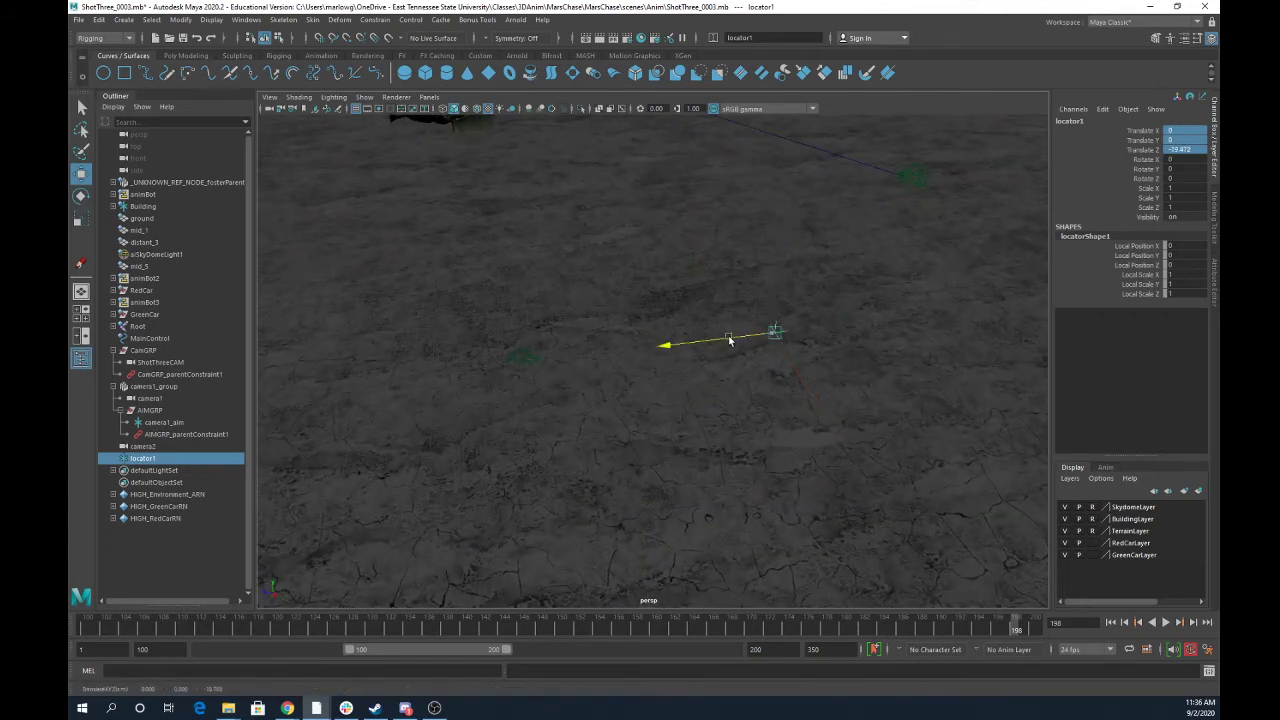
pyautogui.moveTo(734, 343); pyautogui.dragTo(820, 331)
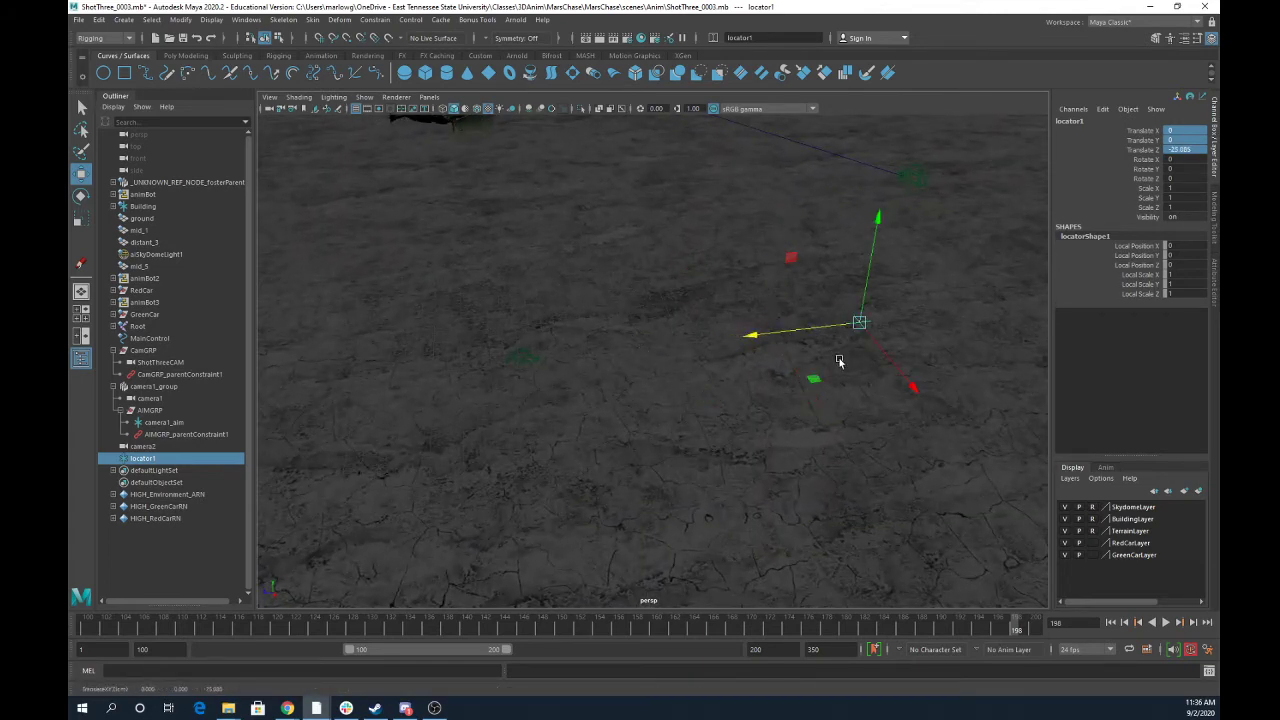
pyautogui.click(842, 378)
pyautogui.click(858, 321)
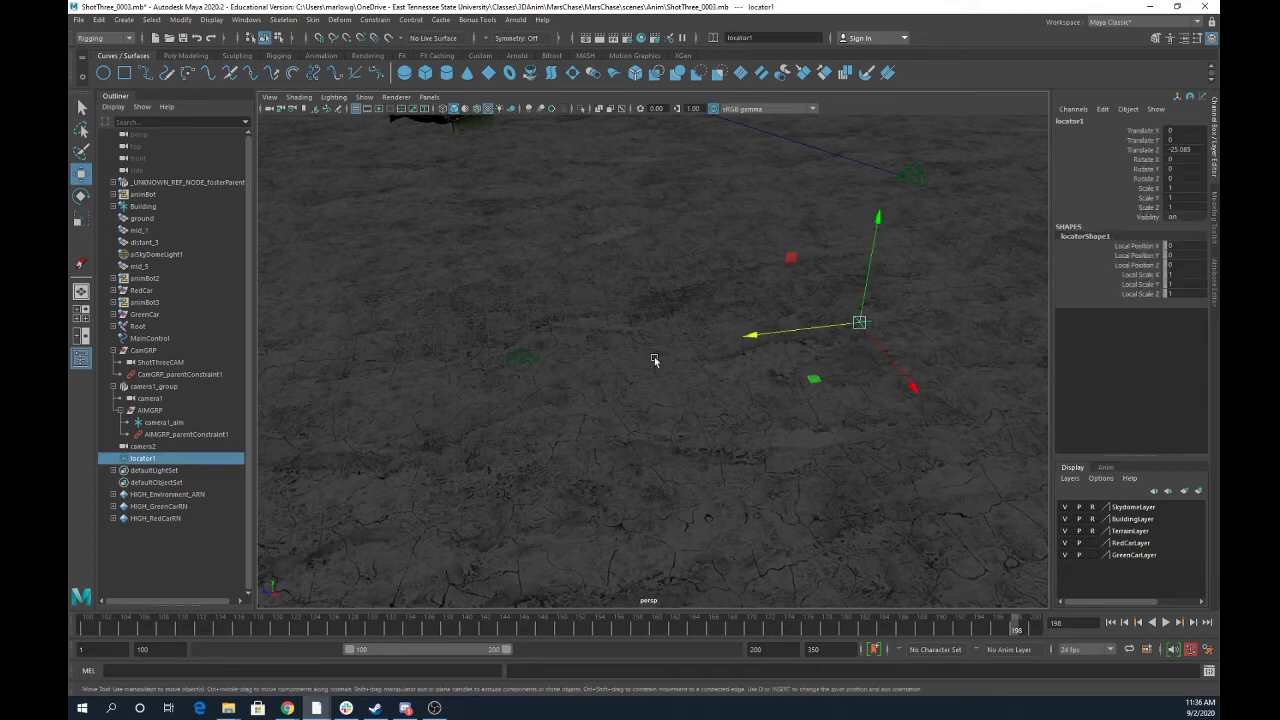
# Create a polygon cube, move it along Z onto locator1's position and reselect the locator.
pyautogui.click(186, 56)
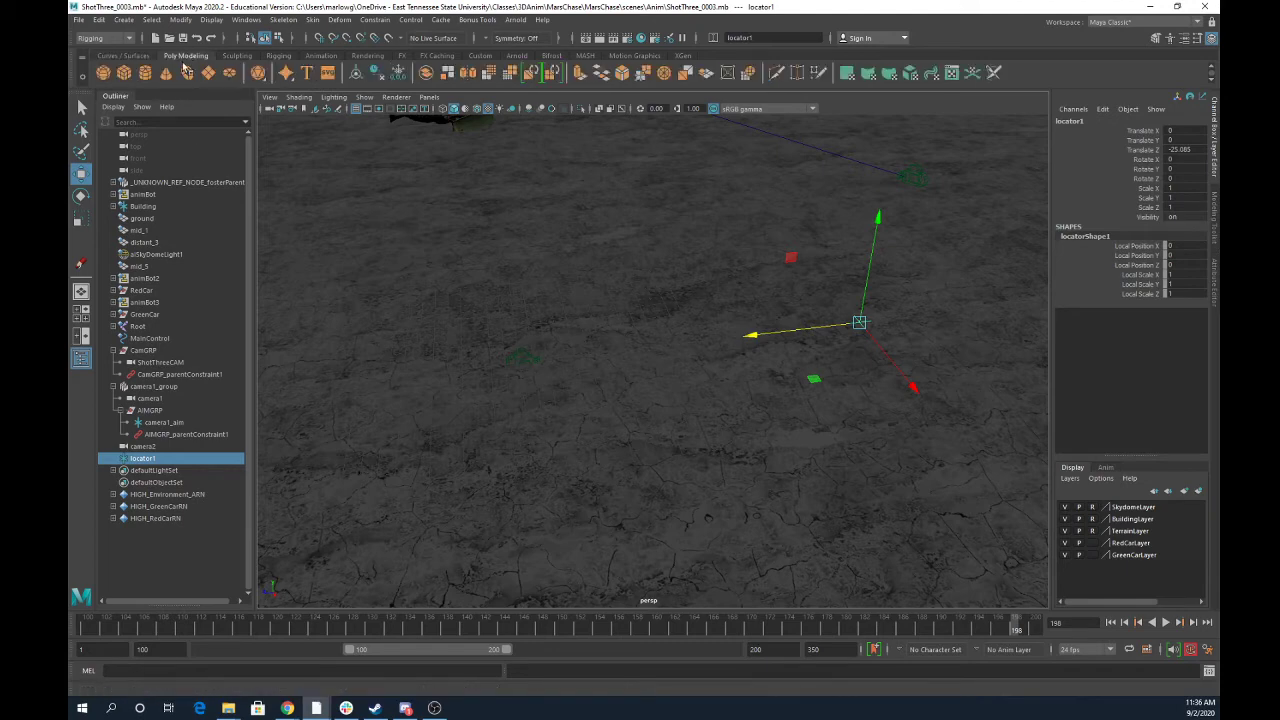
pyautogui.click(124, 74)
pyautogui.moveTo(492, 365); pyautogui.dragTo(824, 328)
pyautogui.click(900, 341)
pyautogui.click(866, 332)
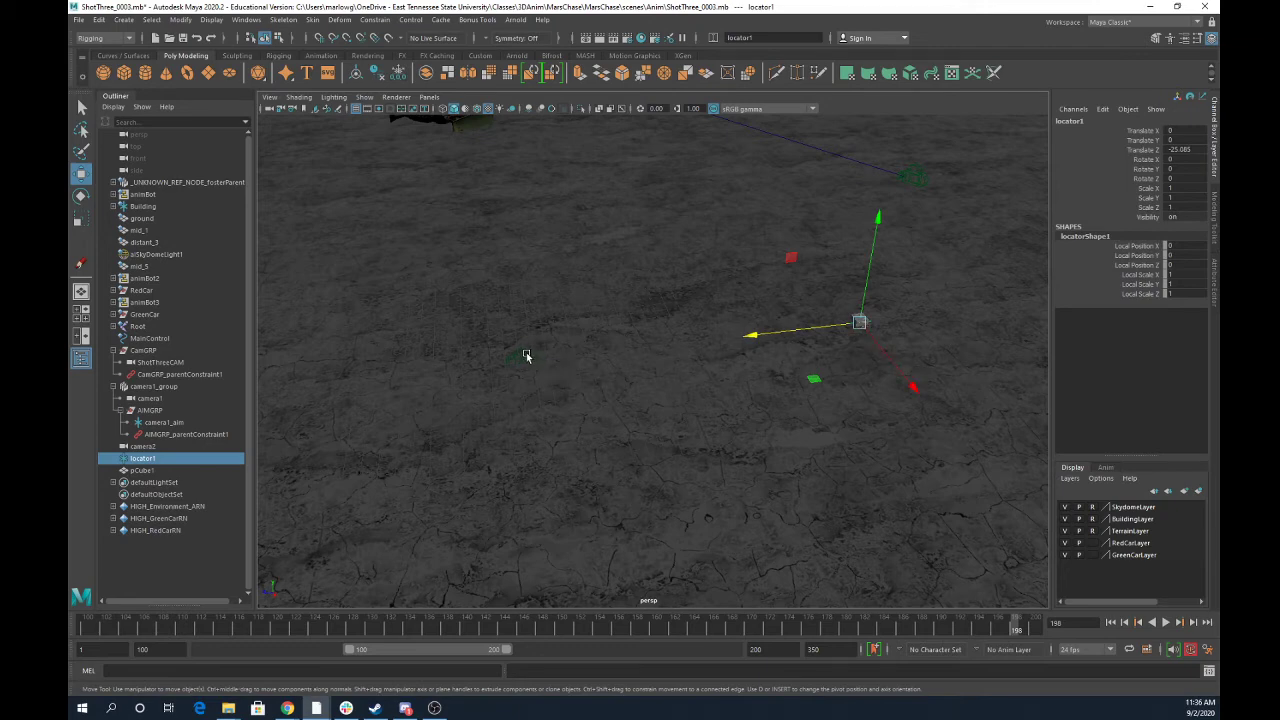
# Parent camera2 under locator1.
pyautogui.click(145, 446)
pyautogui.moveTo(147, 453); pyautogui.dragTo(149, 460, button='middle')
pyautogui.click(145, 446)
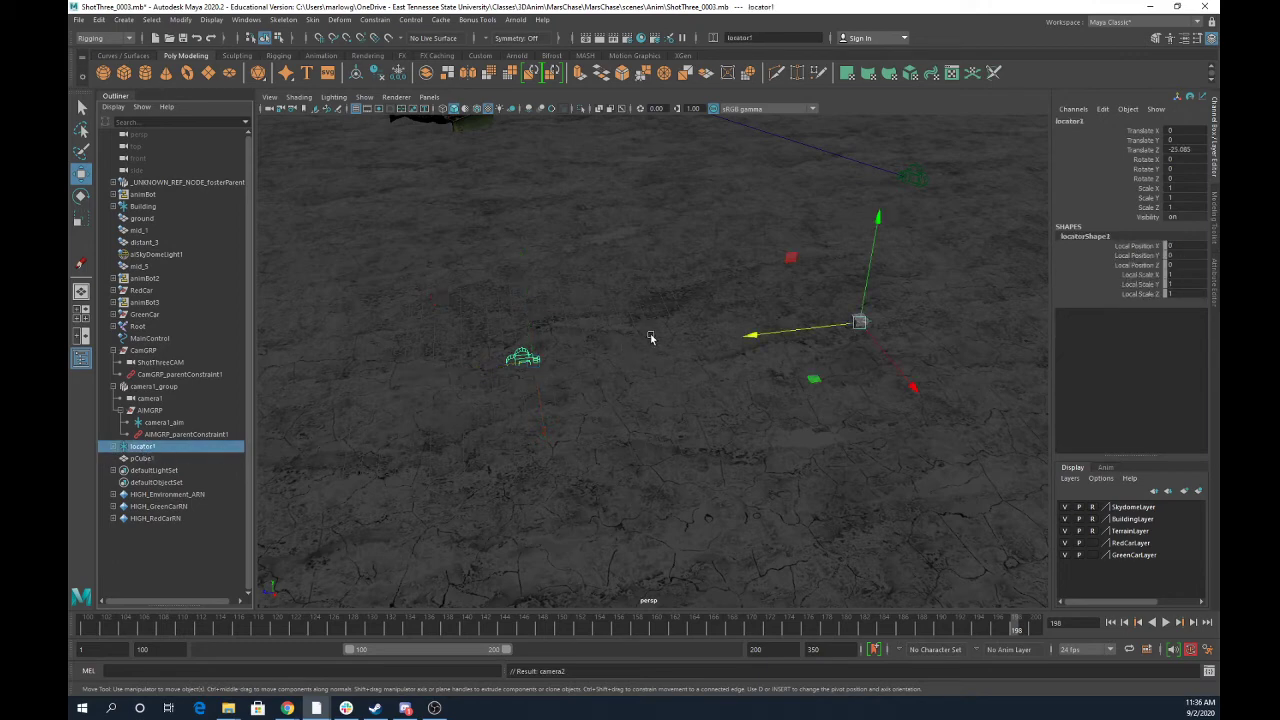
# Rotate locator1 back and forth about X, to about -53.9 and back to about -4.6, to test how camera2 orbits it.
pyautogui.press('e')
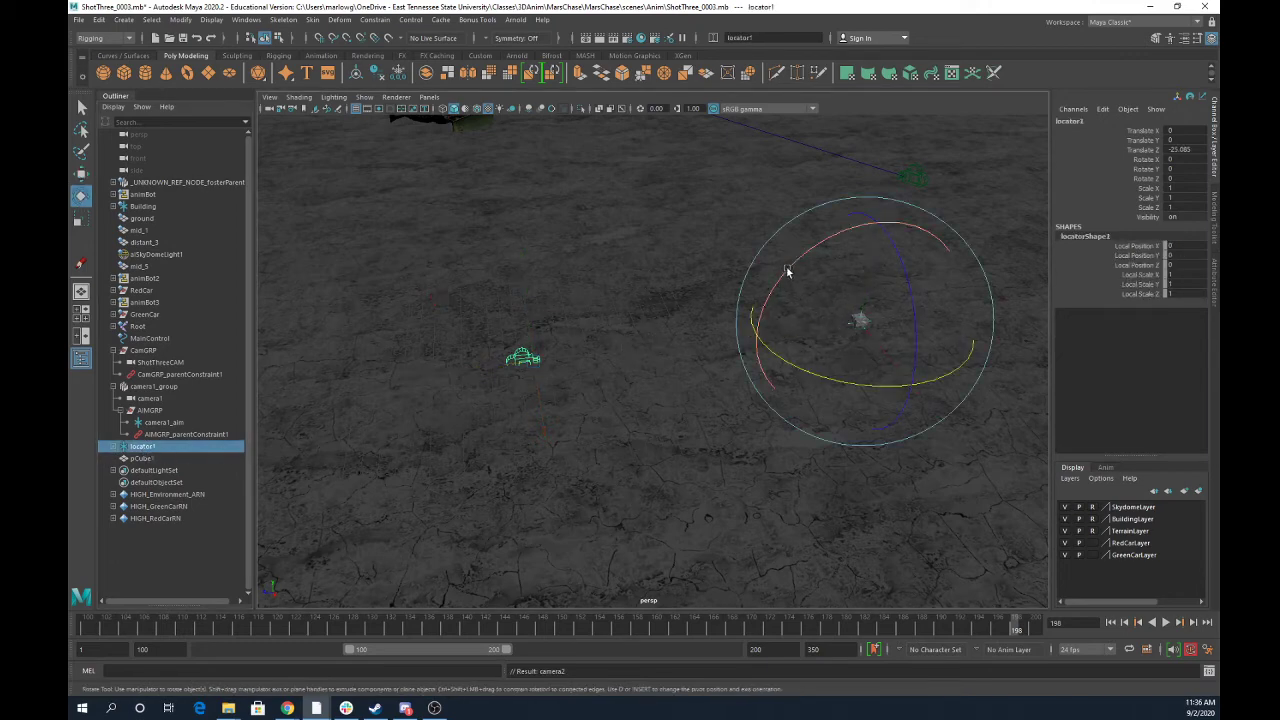
pyautogui.moveTo(789, 271); pyautogui.dragTo(825, 289)
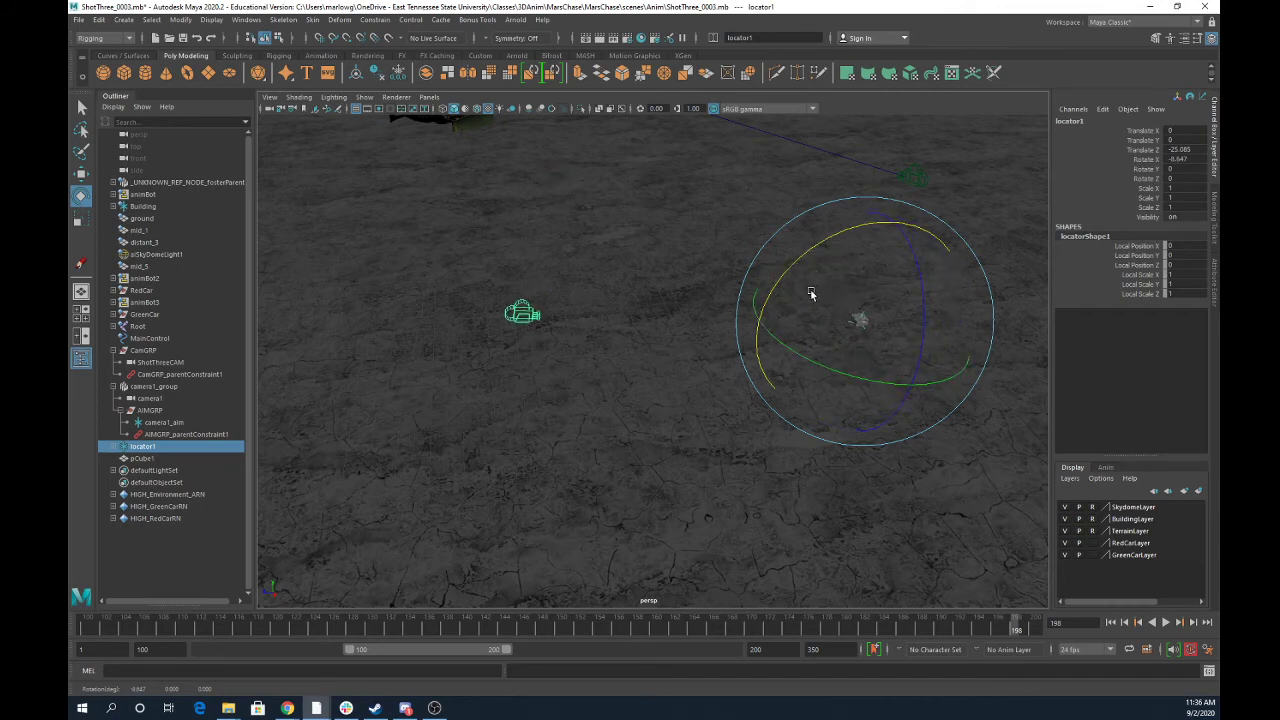
pyautogui.press('space')
pyautogui.press('space')
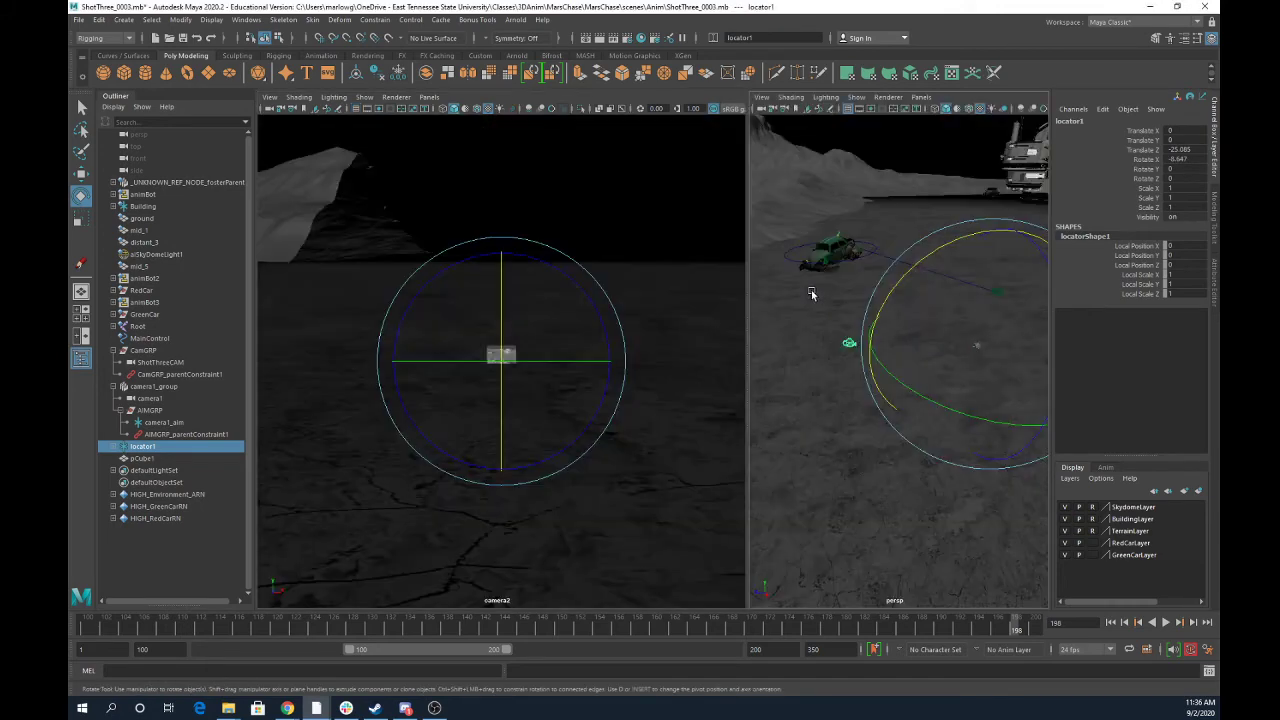
pyautogui.moveTo(908, 277); pyautogui.dragTo(1004, 232)
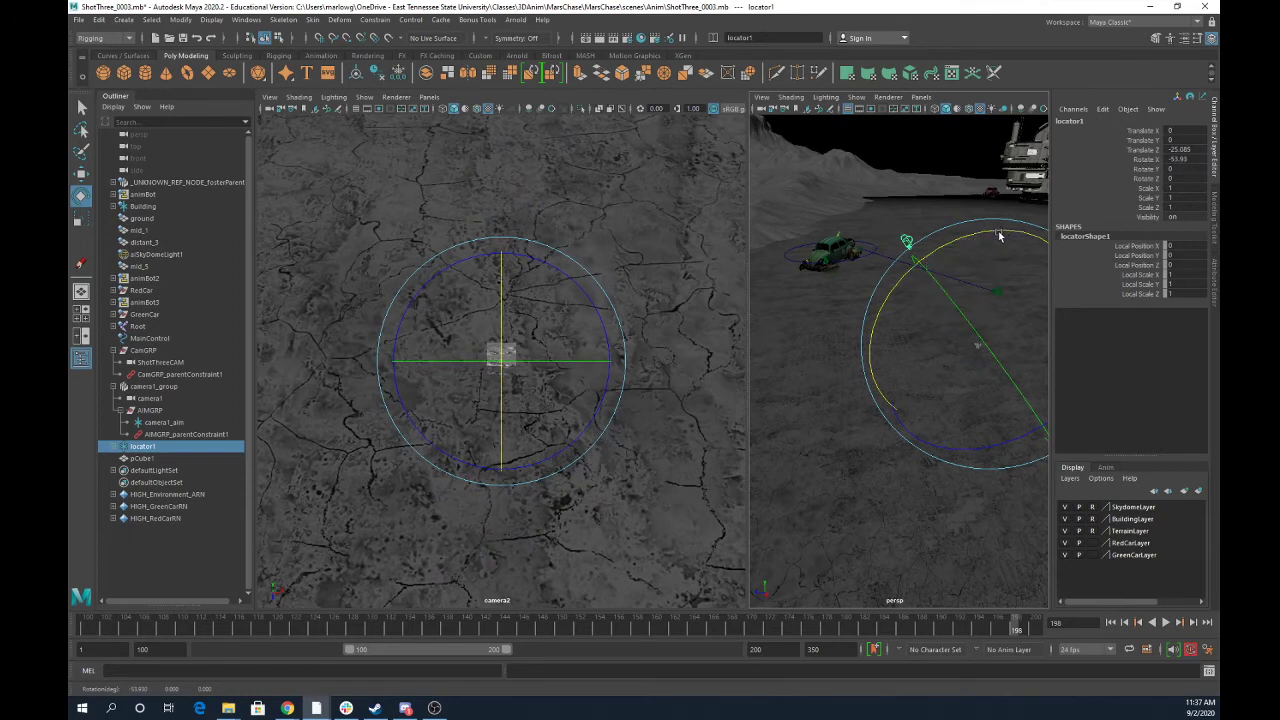
pyautogui.moveTo(980, 238); pyautogui.dragTo(891, 295)
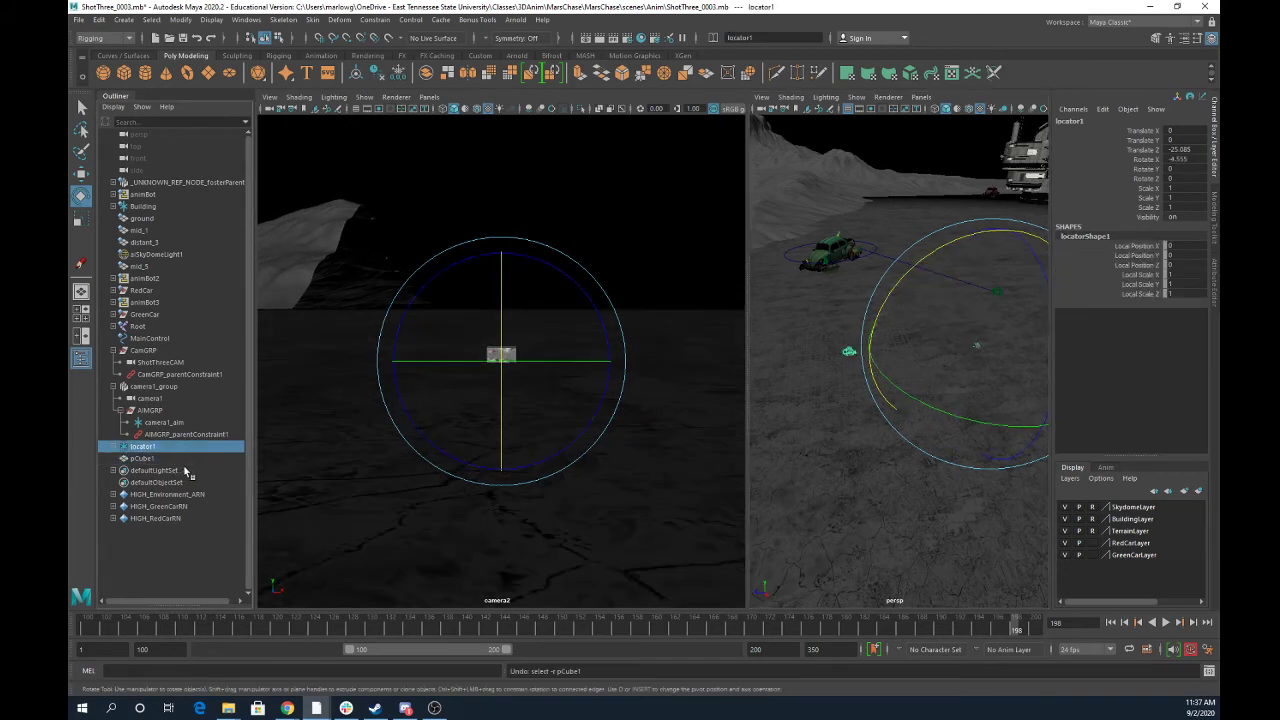
# Undo the locator1 rotations and the parenting of camera2 to locator1.
pyautogui.hotkey('ctrl', 'z')
pyautogui.hotkey('ctrl', 'z')
pyautogui.hotkey('ctrl', 'z')
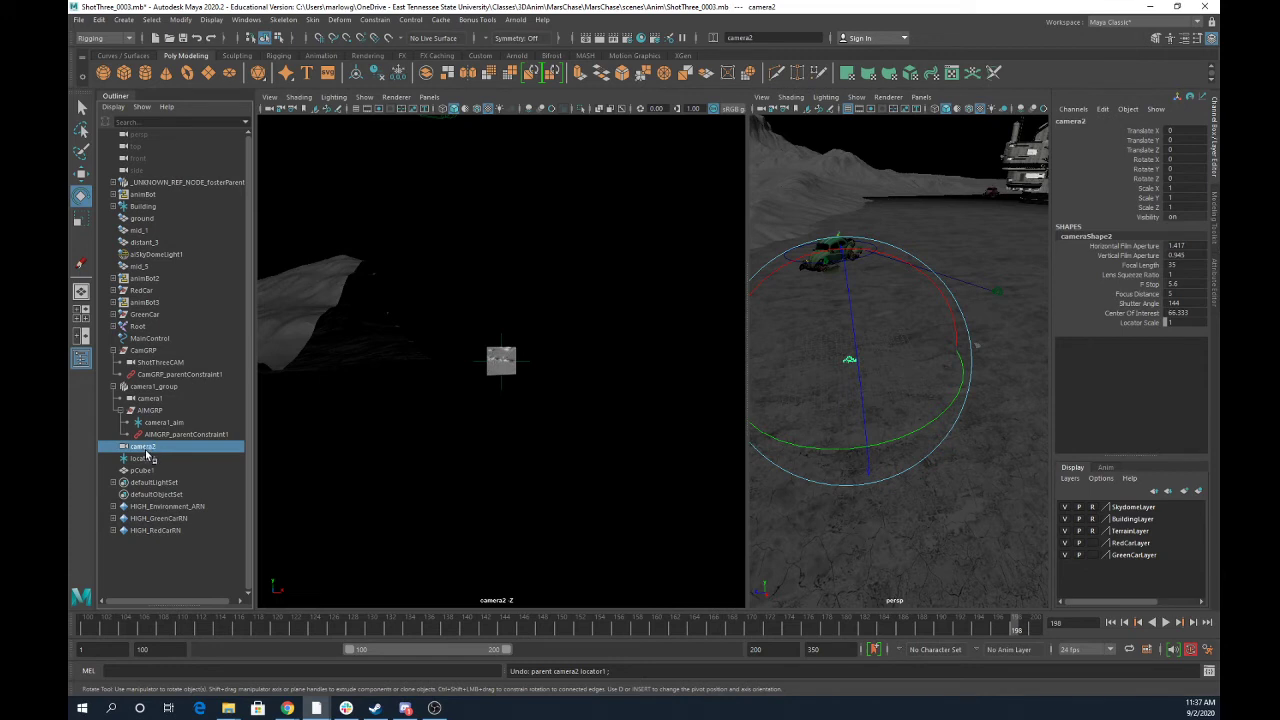
# Group camera2 on its own and rename the group CAMGRP2.
pyautogui.hotkey('ctrl', 'g')
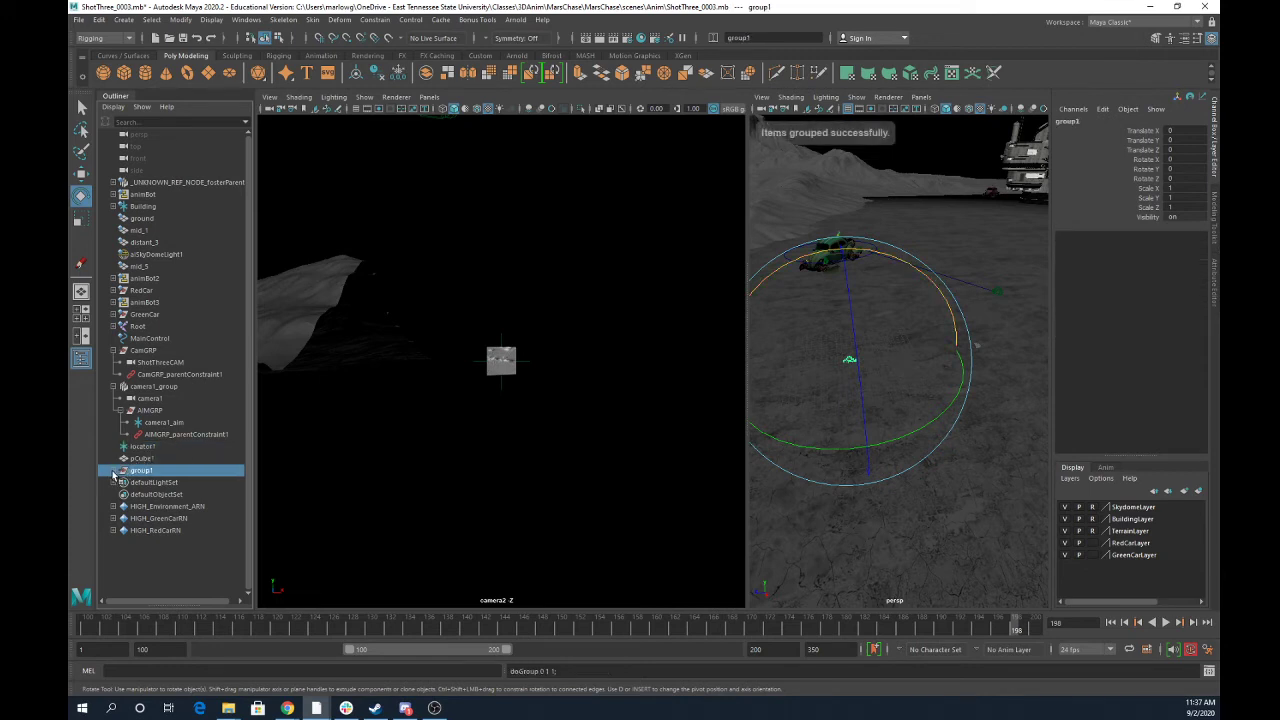
pyautogui.click(116, 472)
pyautogui.doubleClick(146, 471)
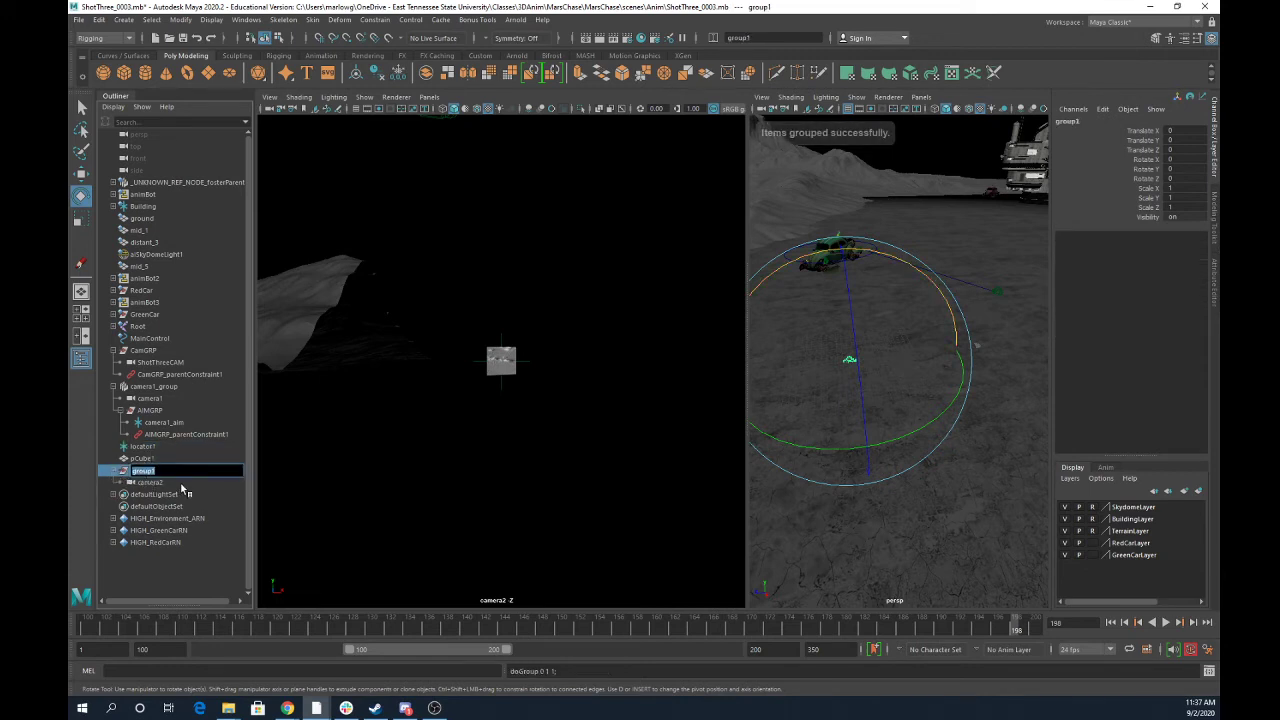
pyautogui.write('CAMGR')
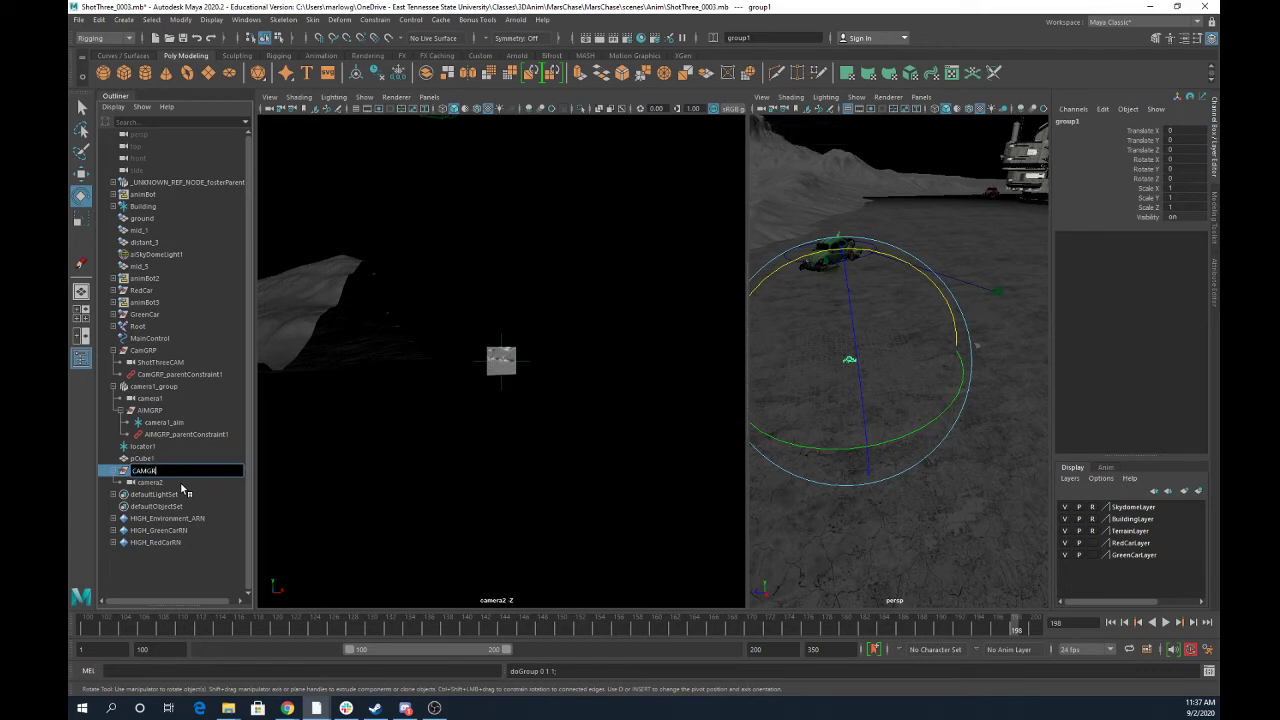
pyautogui.write('P2')
pyautogui.press('Return')
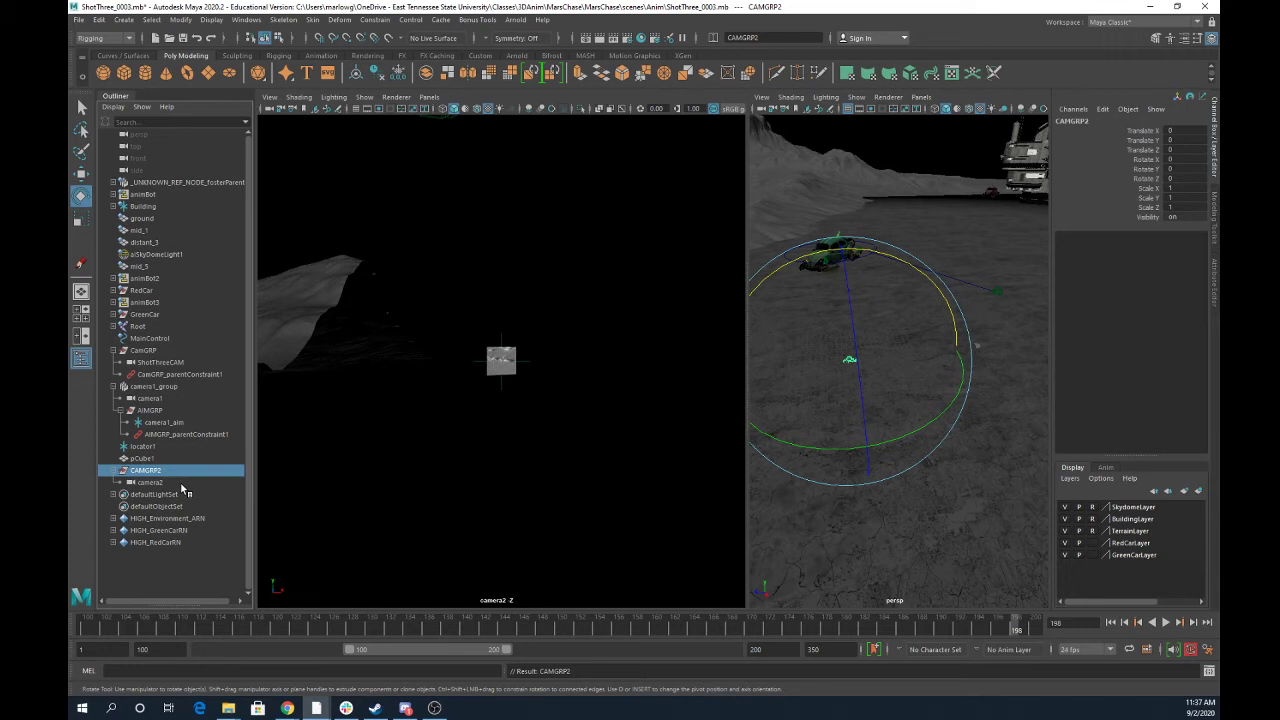
# Parent-constrain CAMGRP2 to locator1 with Maintain offset on and translation constrained on all axes.
pyautogui.click(148, 482)
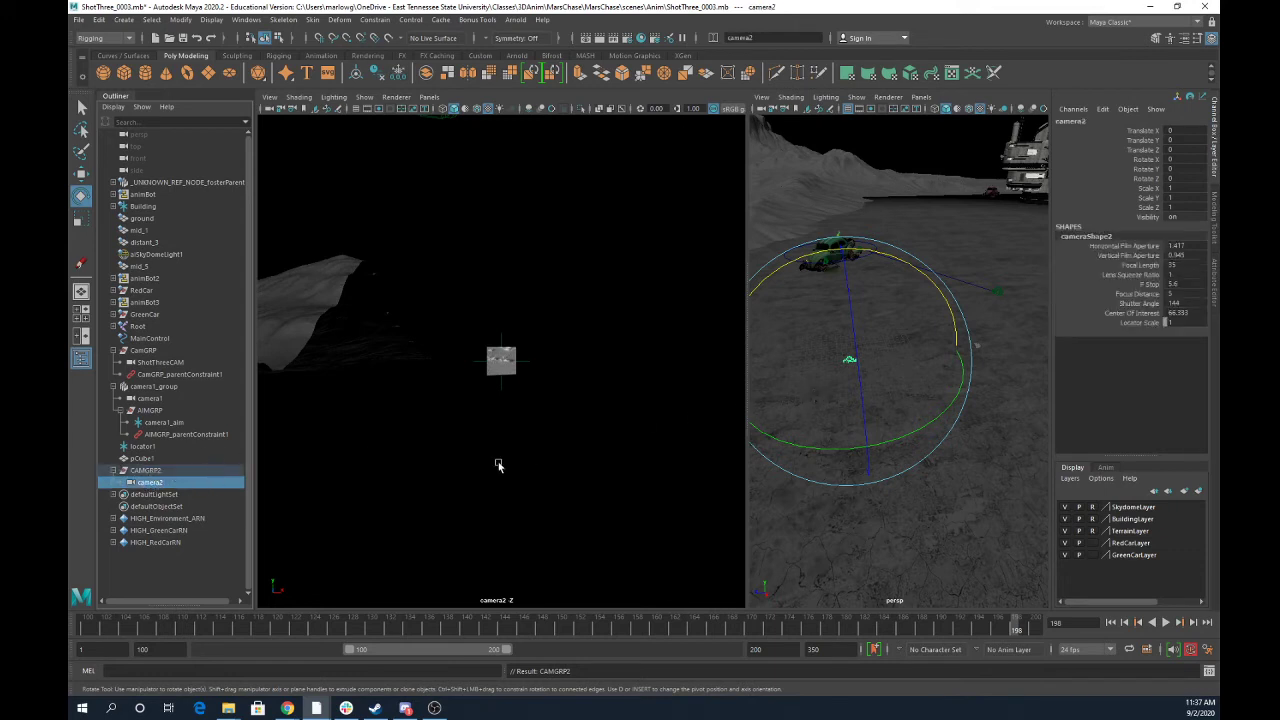
pyautogui.click(170, 472)
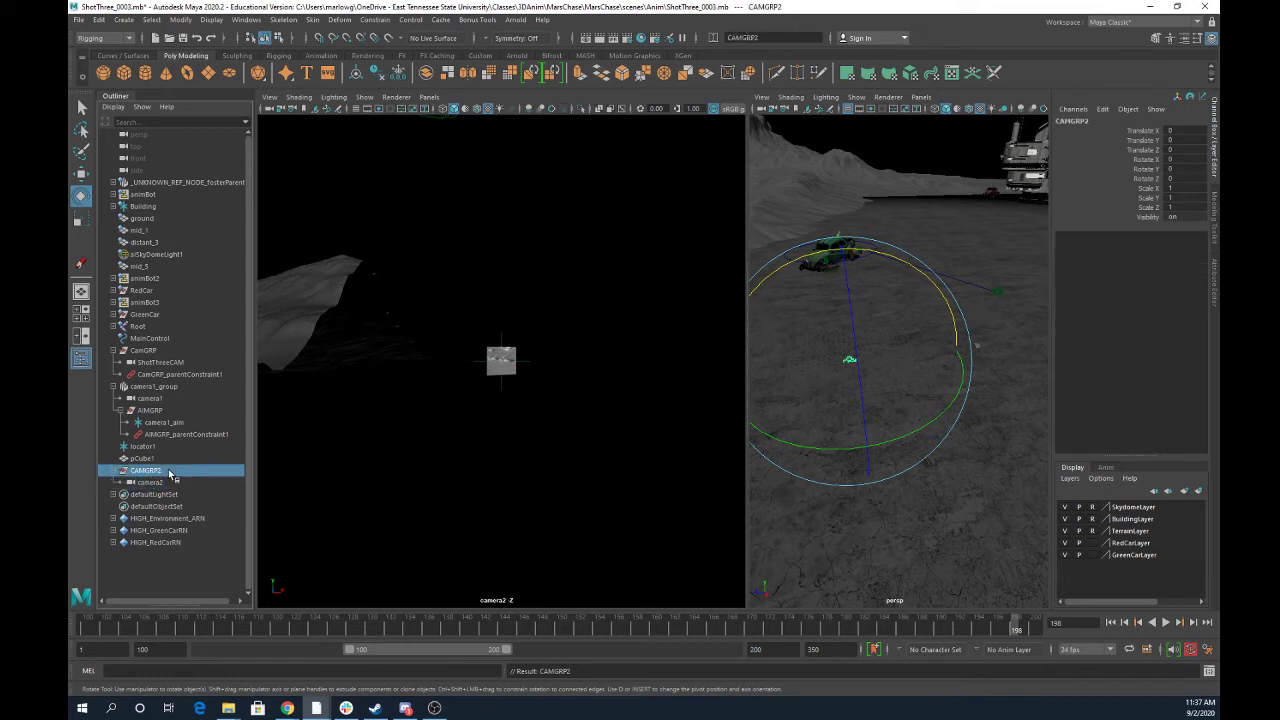
pyautogui.click(150, 448)
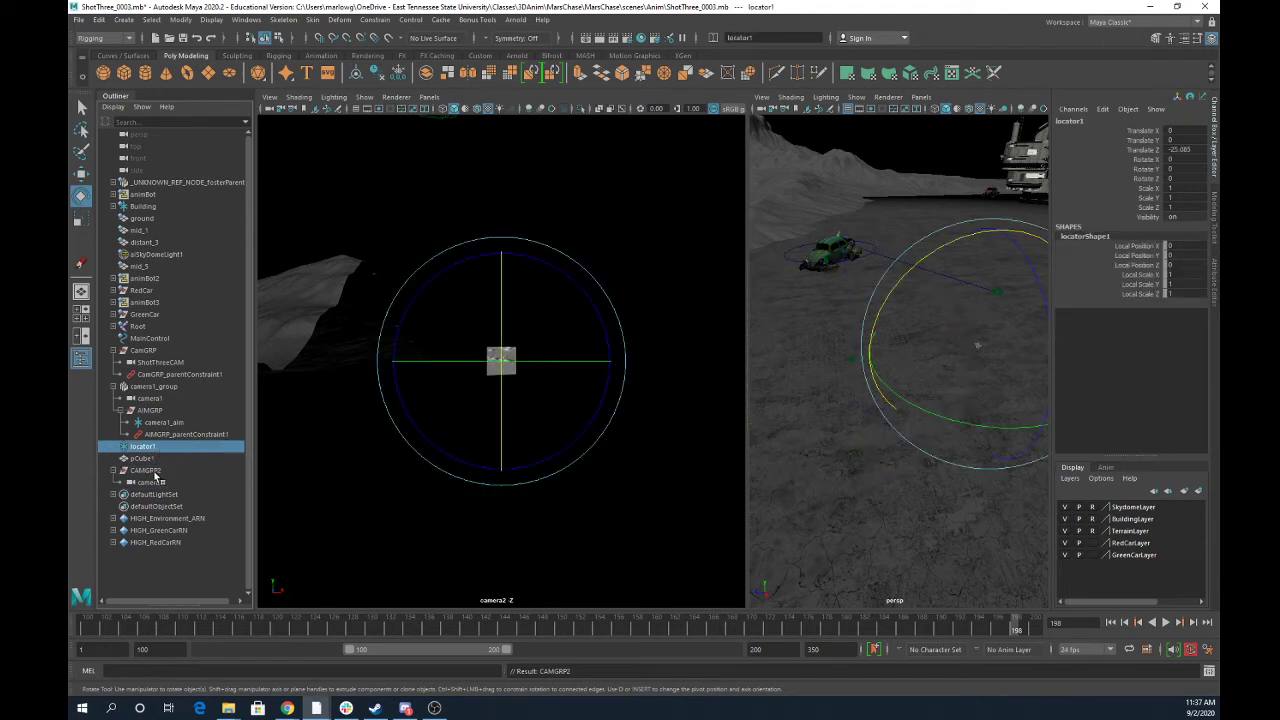
pyautogui.keyDown('ctrl'); pyautogui.click(152, 472); pyautogui.keyUp('ctrl')
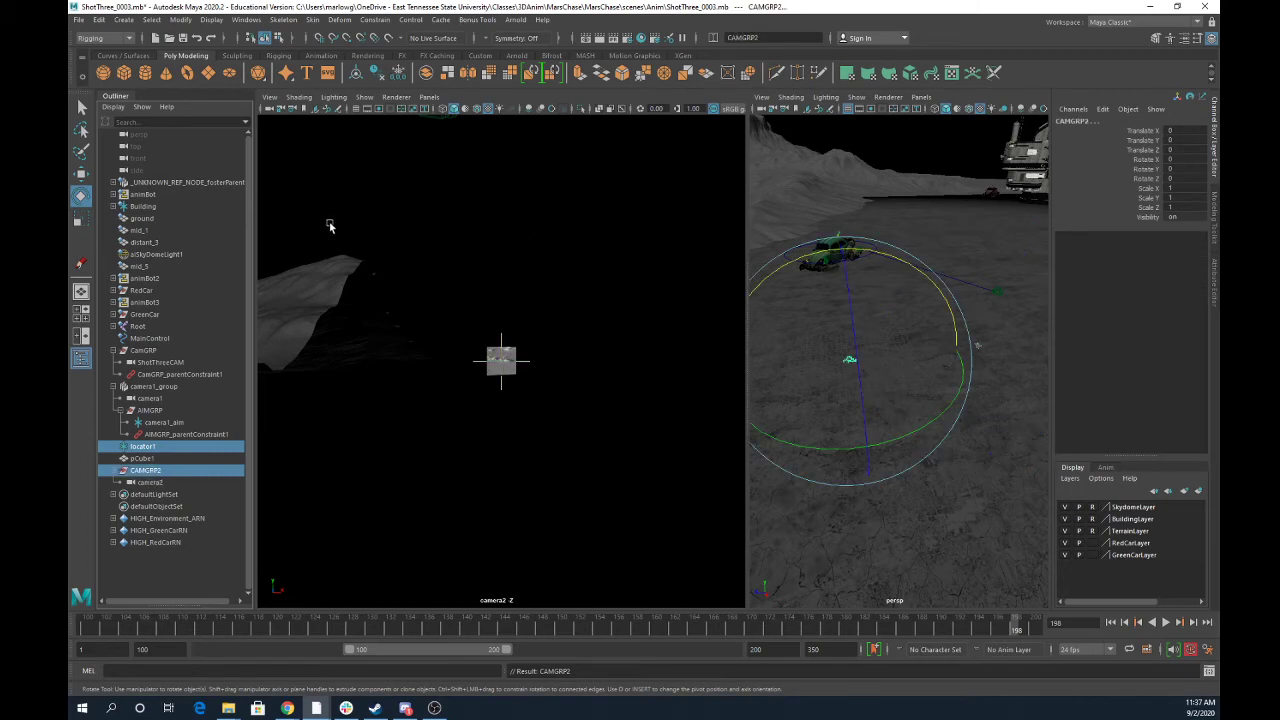
pyautogui.click(380, 21)
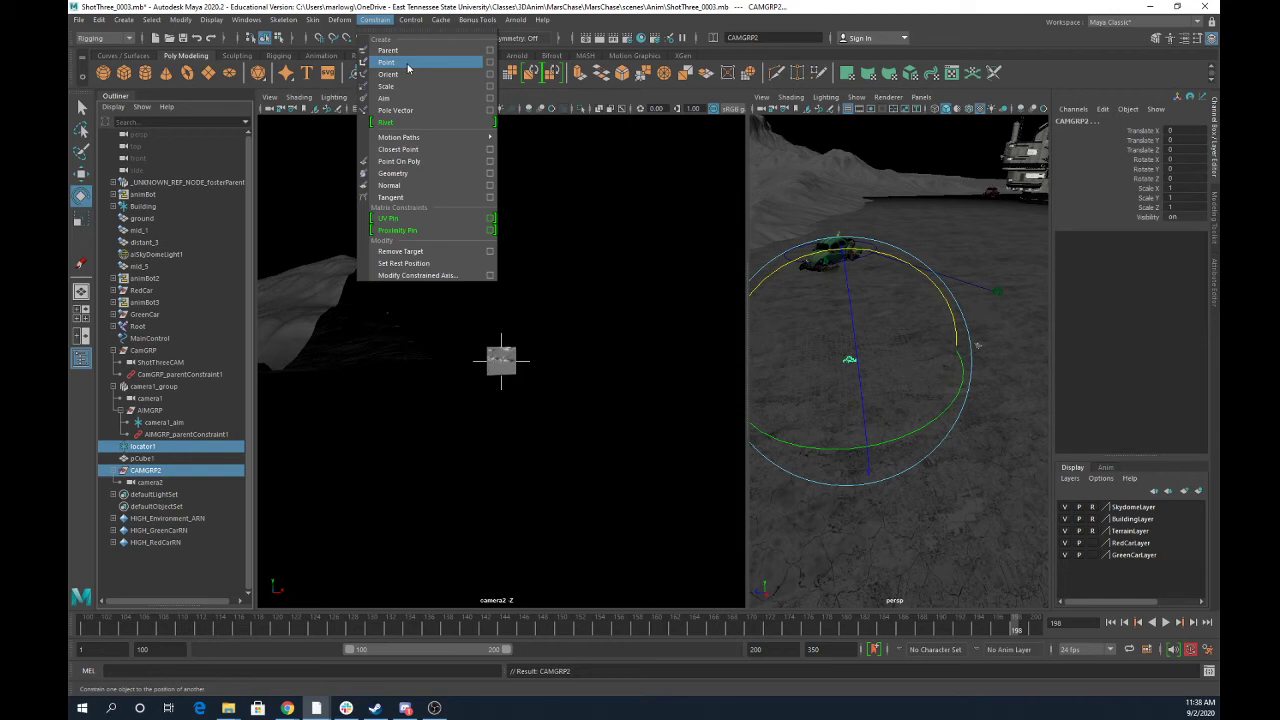
pyautogui.click(487, 51)
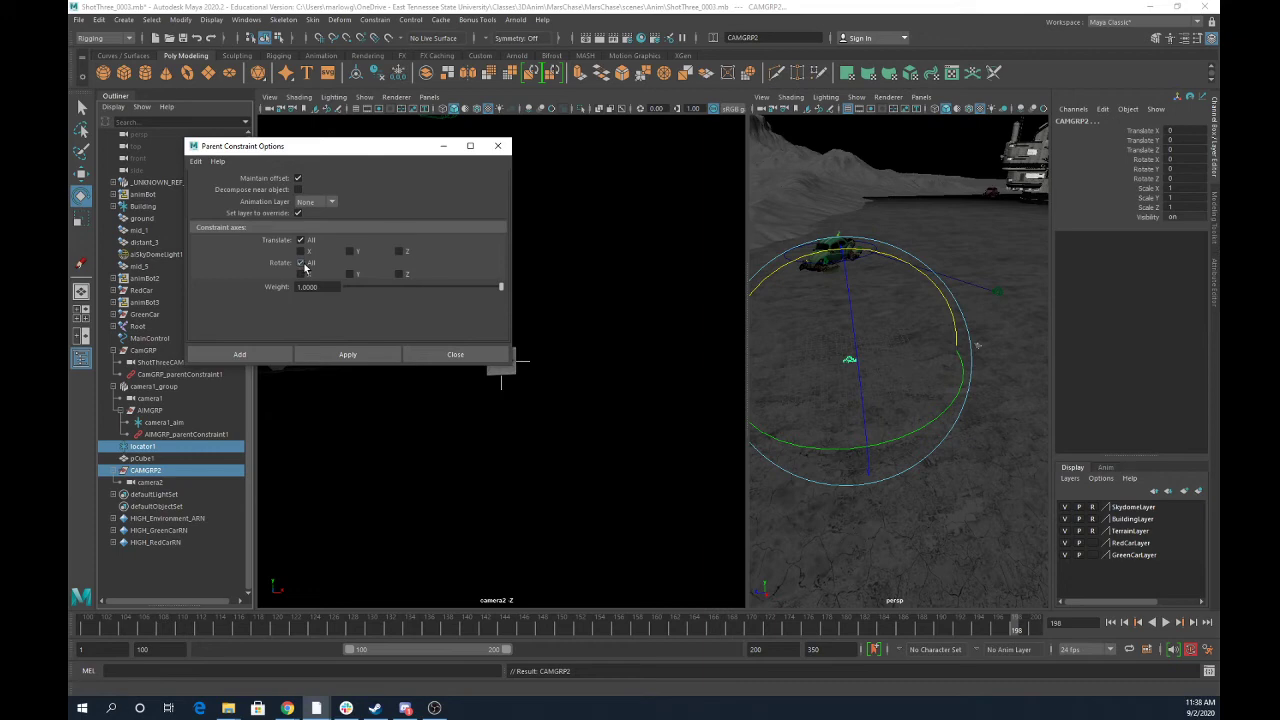
pyautogui.click(266, 355)
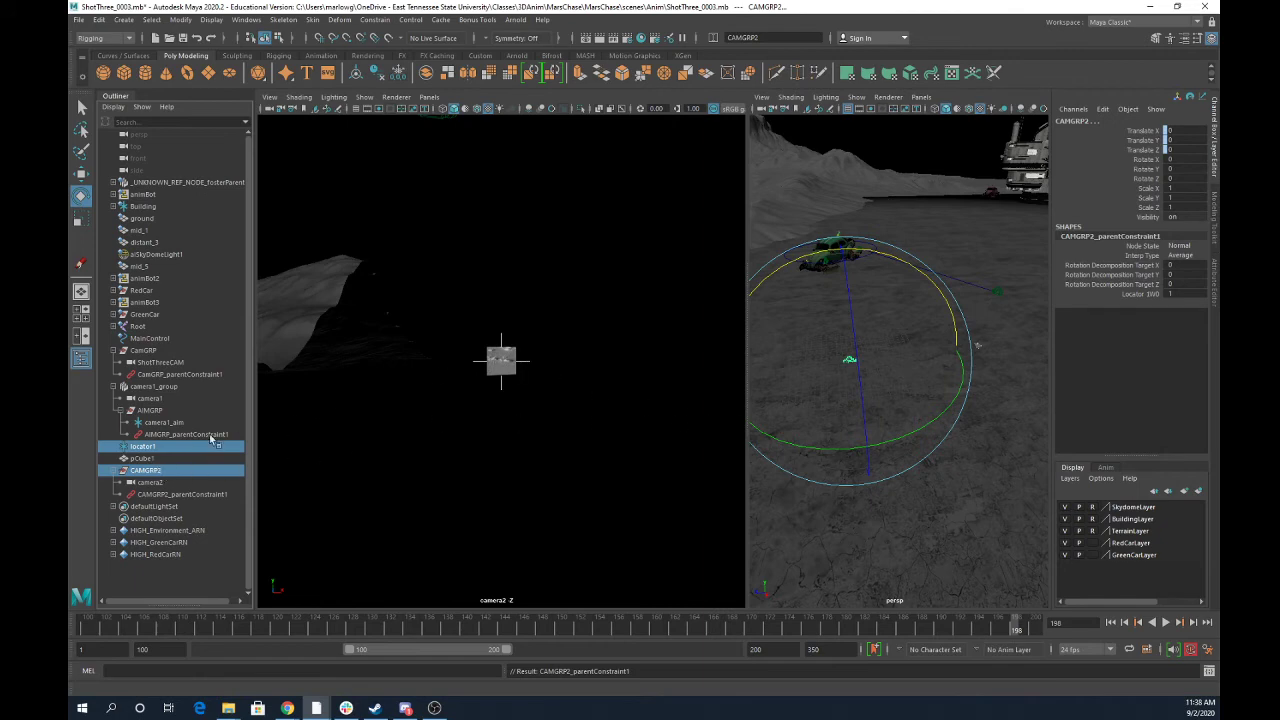
# Try rotating locator1 to test the CAMGRP2 constraint, and undo the test rotations.
pyautogui.click(165, 449)
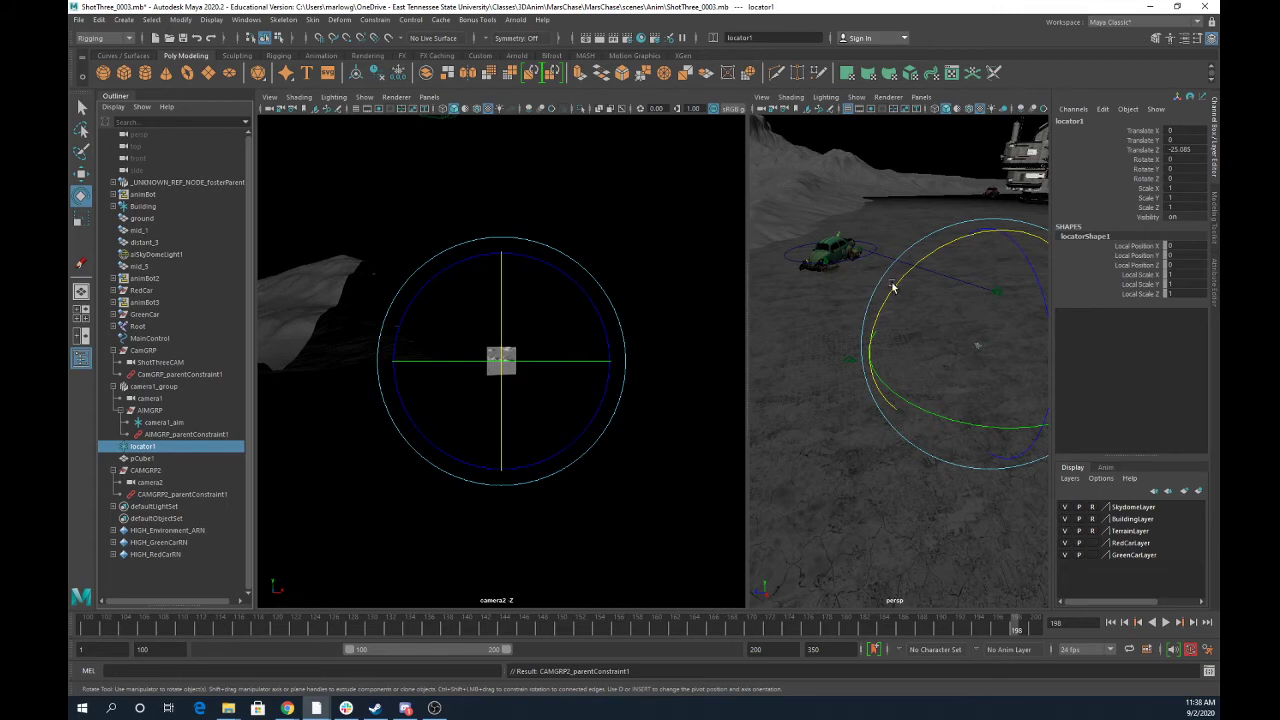
pyautogui.moveTo(898, 291); pyautogui.dragTo(922, 358)
pyautogui.hotkey('ctrl', 'z')
pyautogui.hotkey('ctrl', 'z')
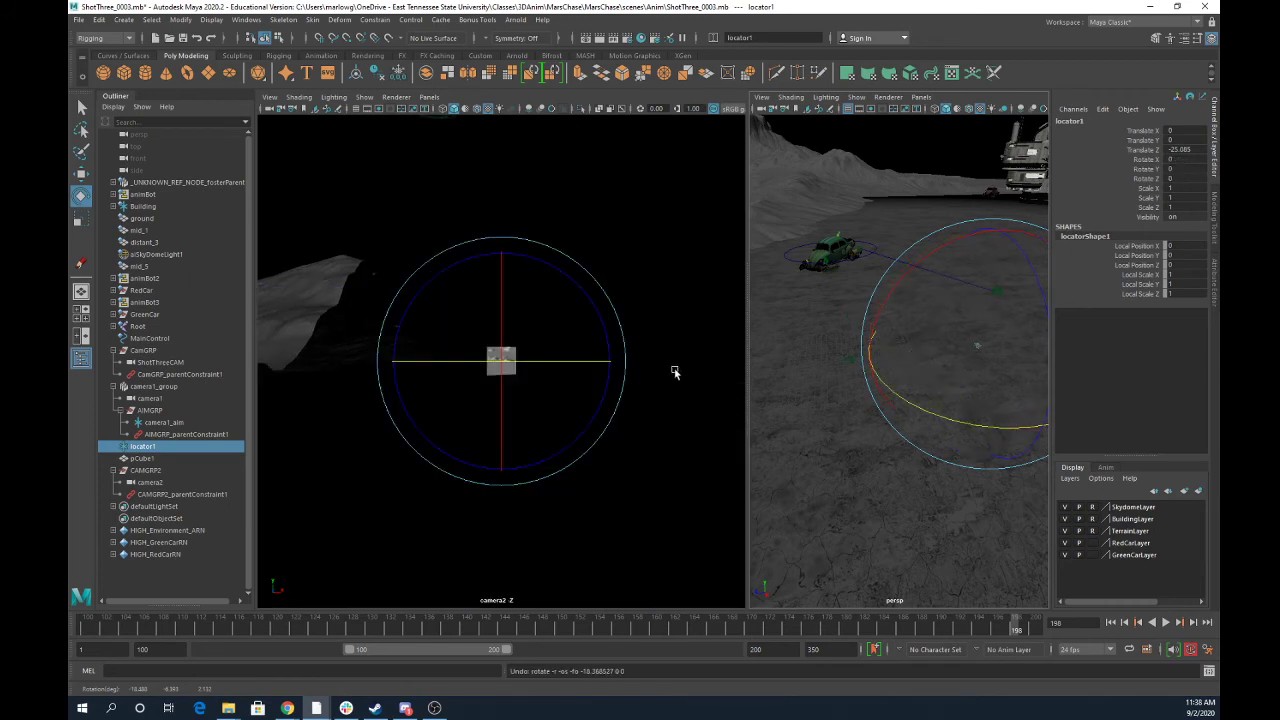
# Move camera2 along Z to about -21, close to the cube, and test a slight X rotation of locator1.
pyautogui.click(150, 483)
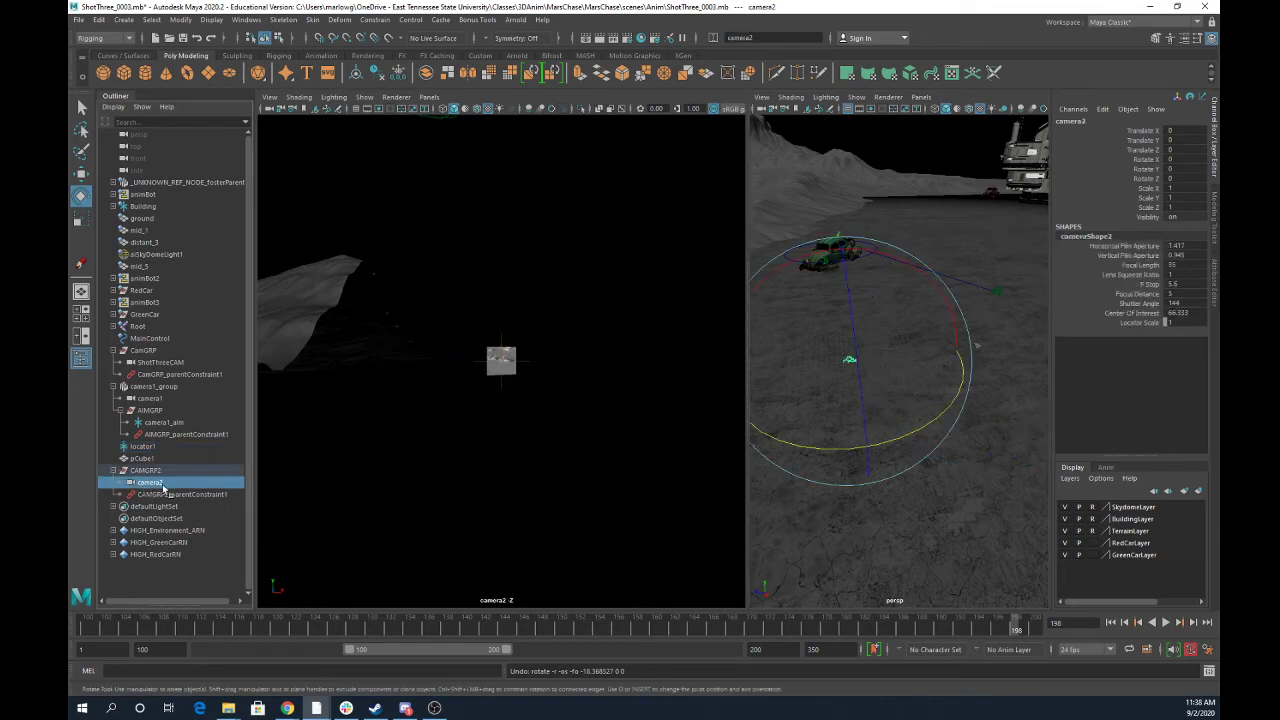
pyautogui.press('w')
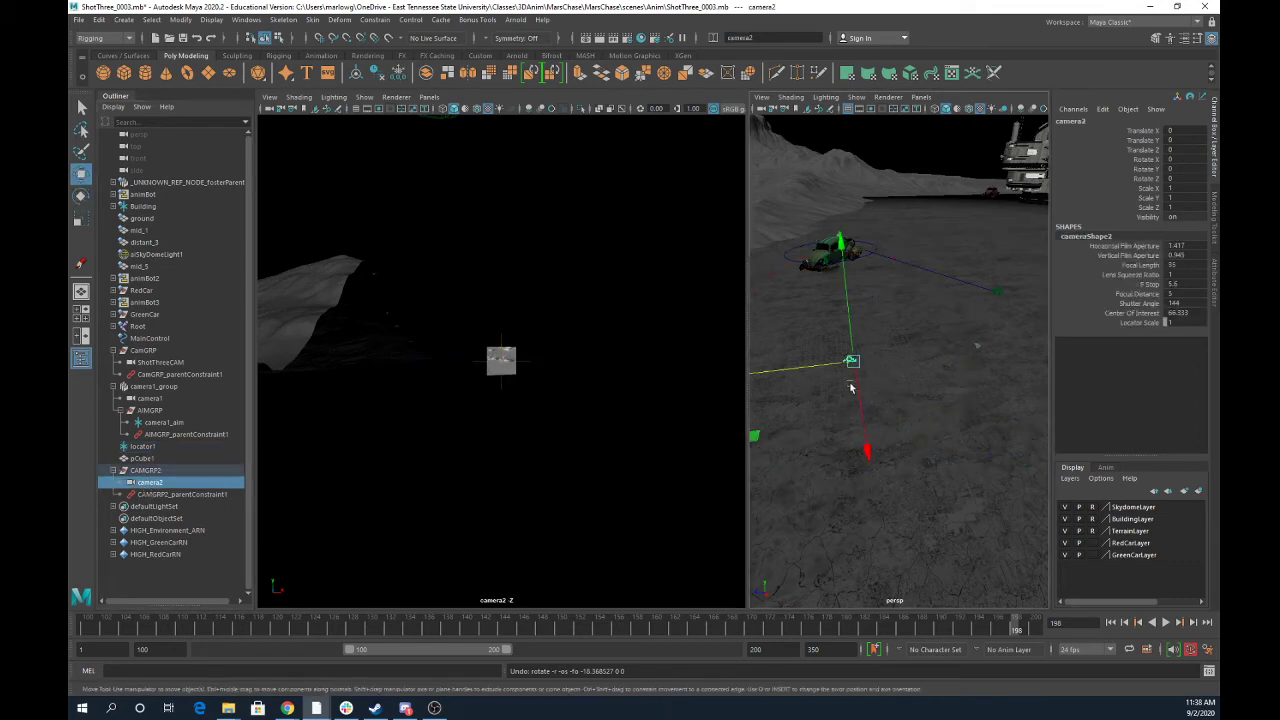
pyautogui.moveTo(827, 372); pyautogui.dragTo(929, 354)
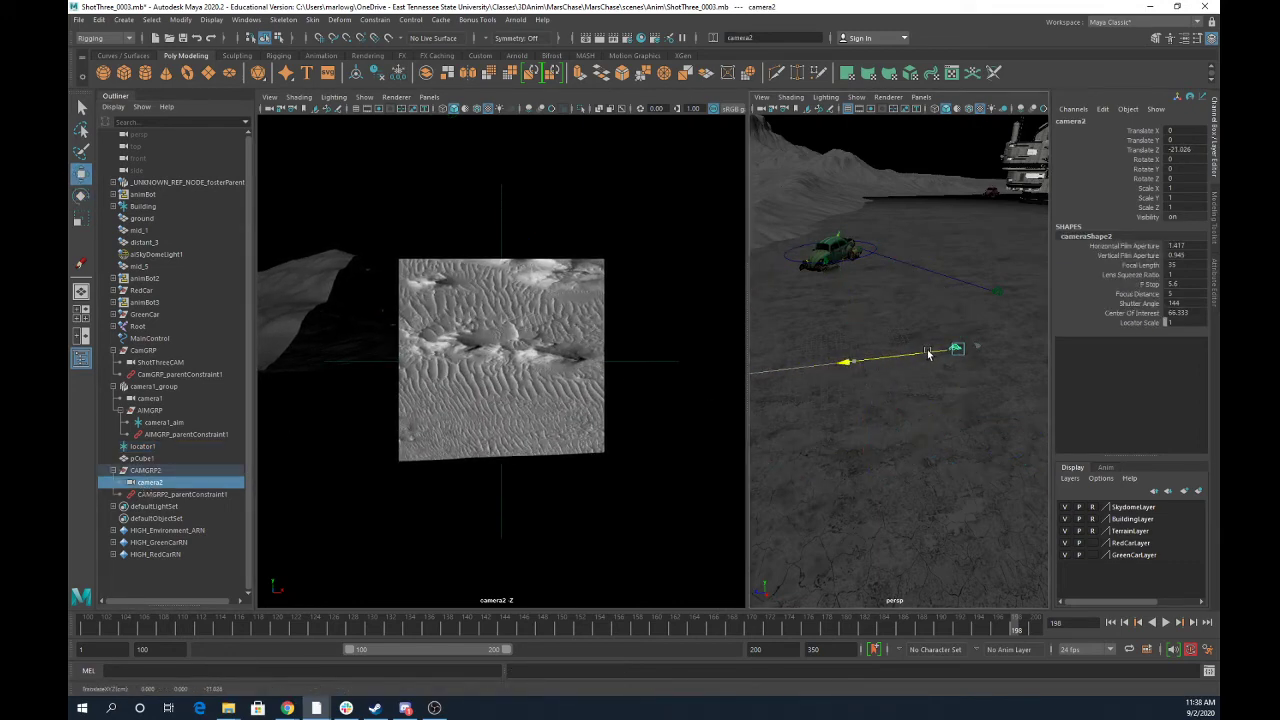
pyautogui.click(150, 447)
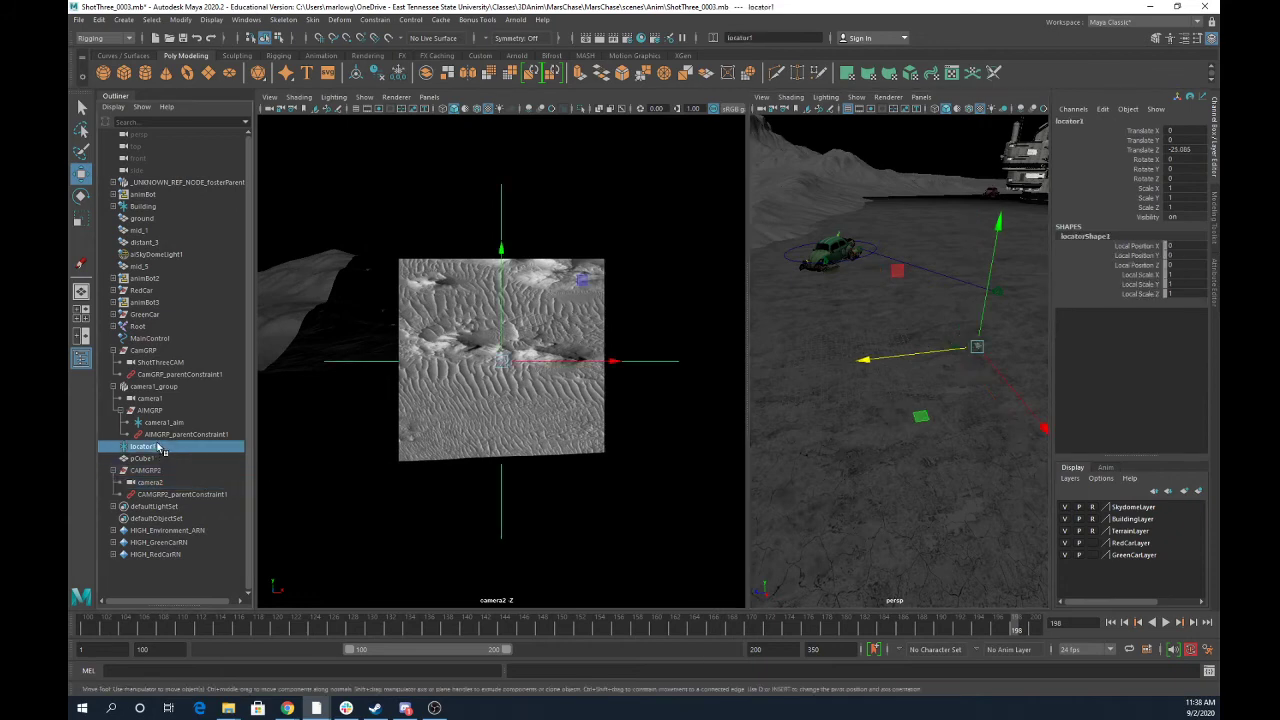
pyautogui.press('e')
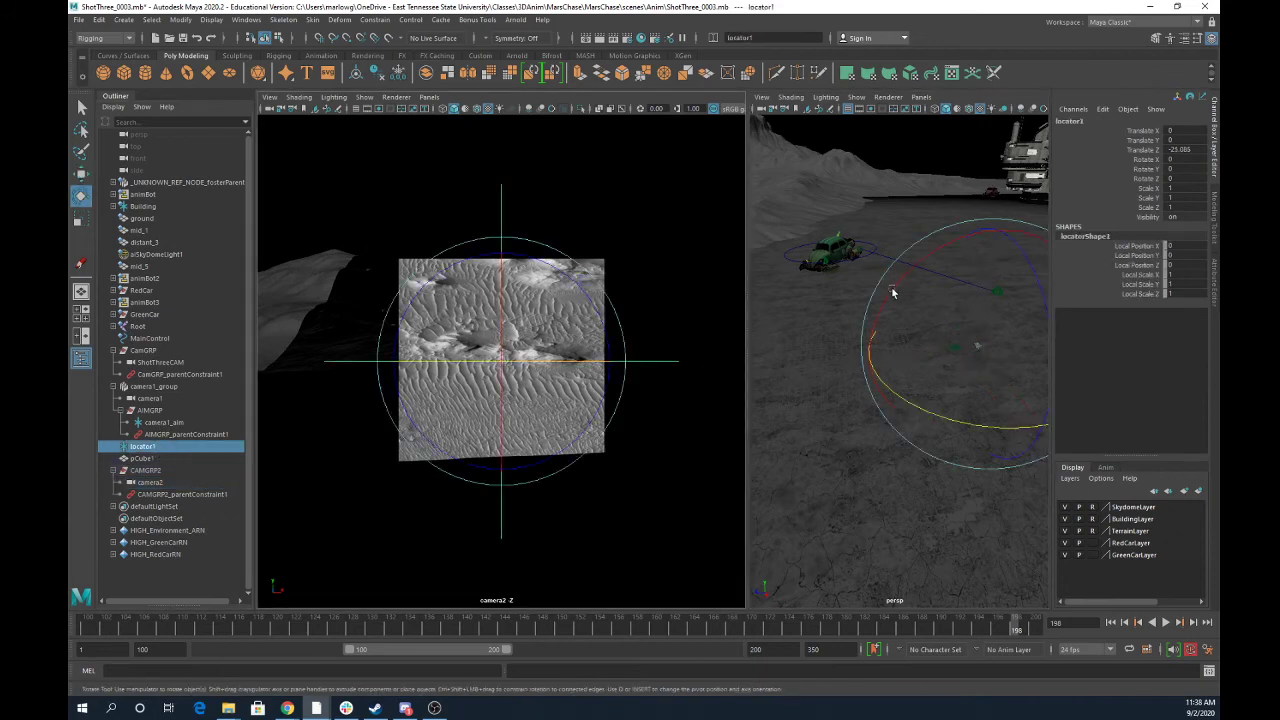
pyautogui.moveTo(893, 293)
pyautogui.mouseDown()
pyautogui.moveTo(915, 279)
pyautogui.moveTo(896, 305)
pyautogui.mouseUp()
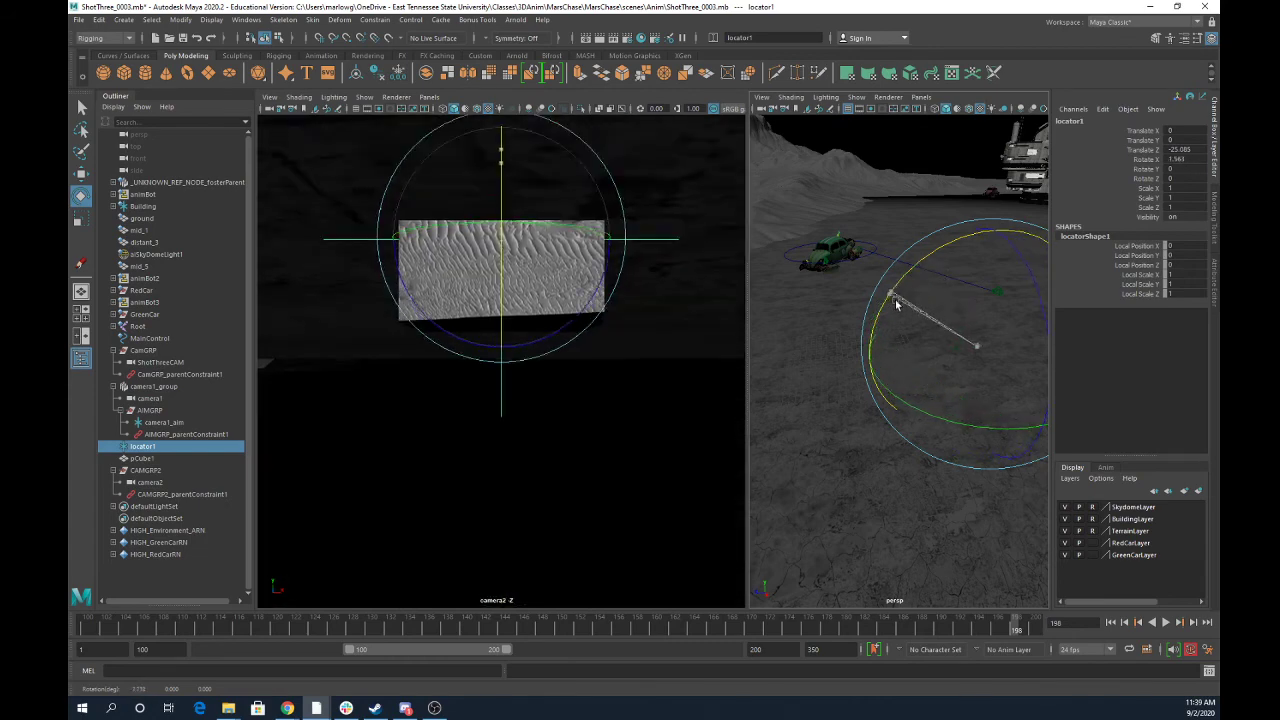
# Undo the test rotation of locator1 and the Z move of camera2.
pyautogui.hotkey('ctrl', 'z')
pyautogui.hotkey('ctrl', 'z')
pyautogui.hotkey('ctrl', 'z')
pyautogui.hotkey('ctrl', 'z')
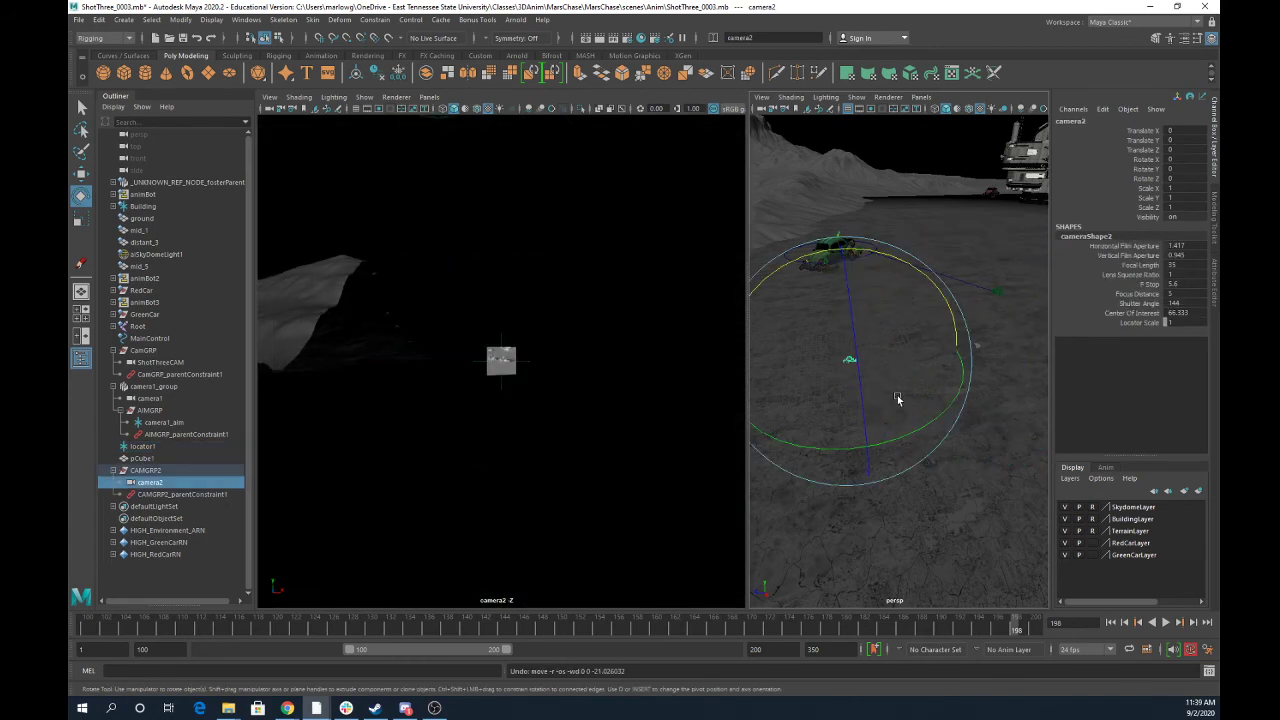
# Enlarge the perspective view and rotate locator1 about X past about -55 to swing camera2 up above the cube.
pyautogui.press('space')
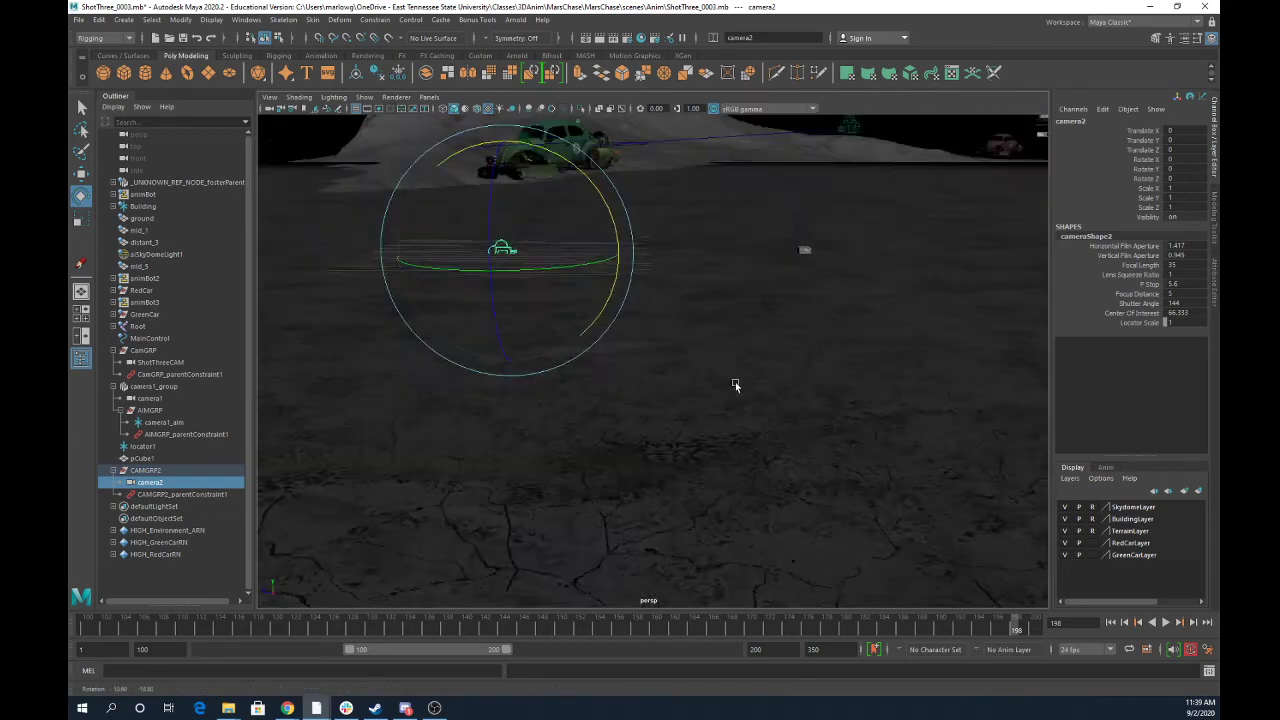
pyautogui.keyDown('alt'); pyautogui.moveTo(735, 385); pyautogui.dragTo(423, 386); pyautogui.keyUp('alt')
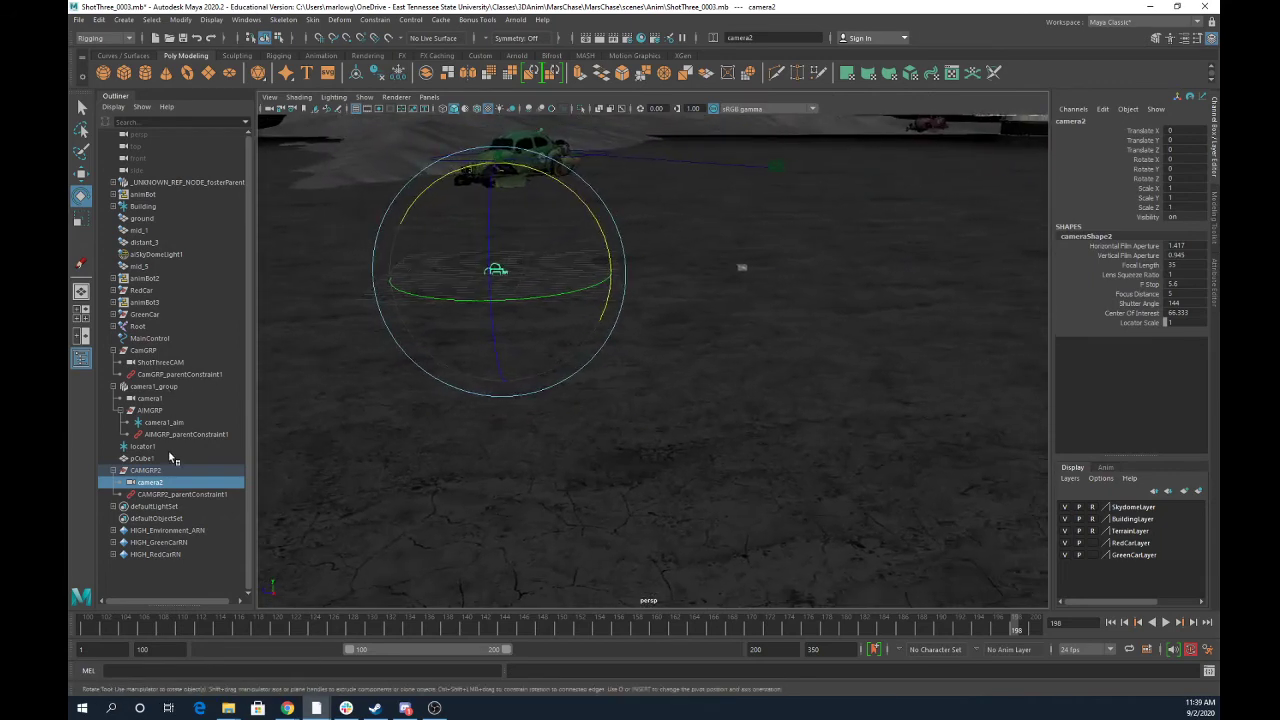
pyautogui.click(140, 446)
pyautogui.moveTo(675, 191); pyautogui.dragTo(775, 181)
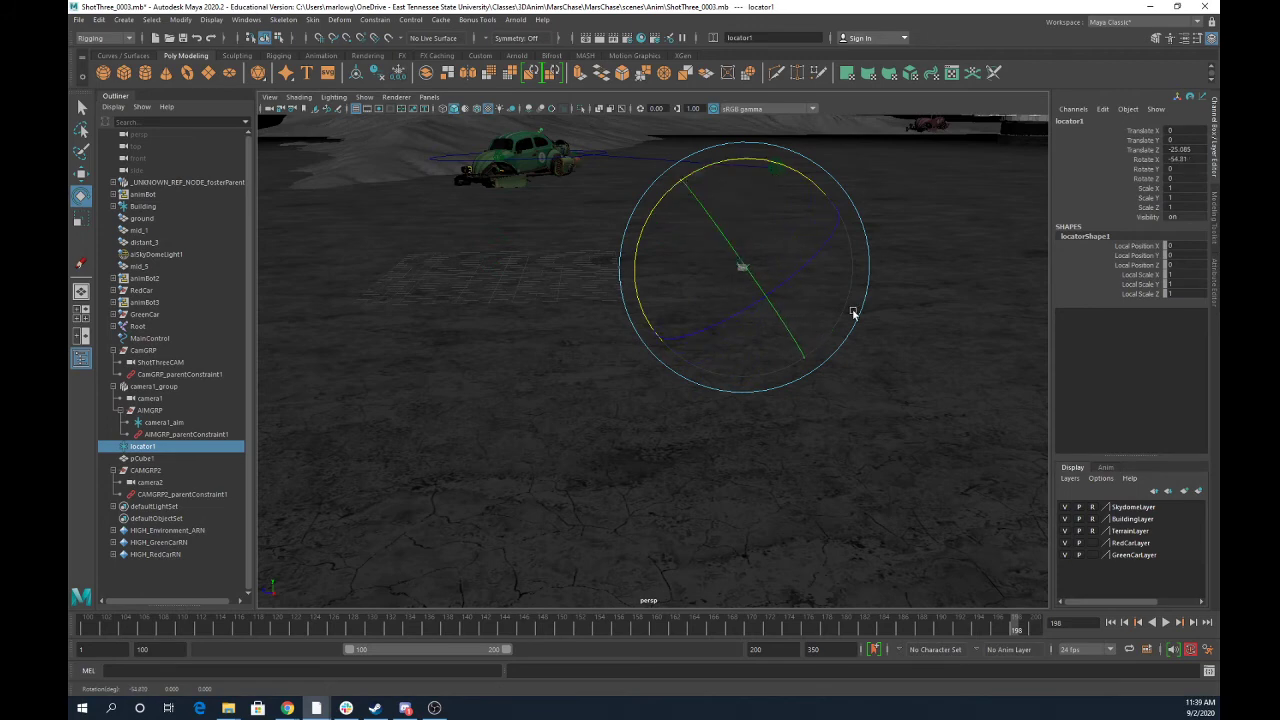
pyautogui.keyDown('alt'); pyautogui.moveTo(854, 311); pyautogui.dragTo(820, 437); pyautogui.keyUp('alt')
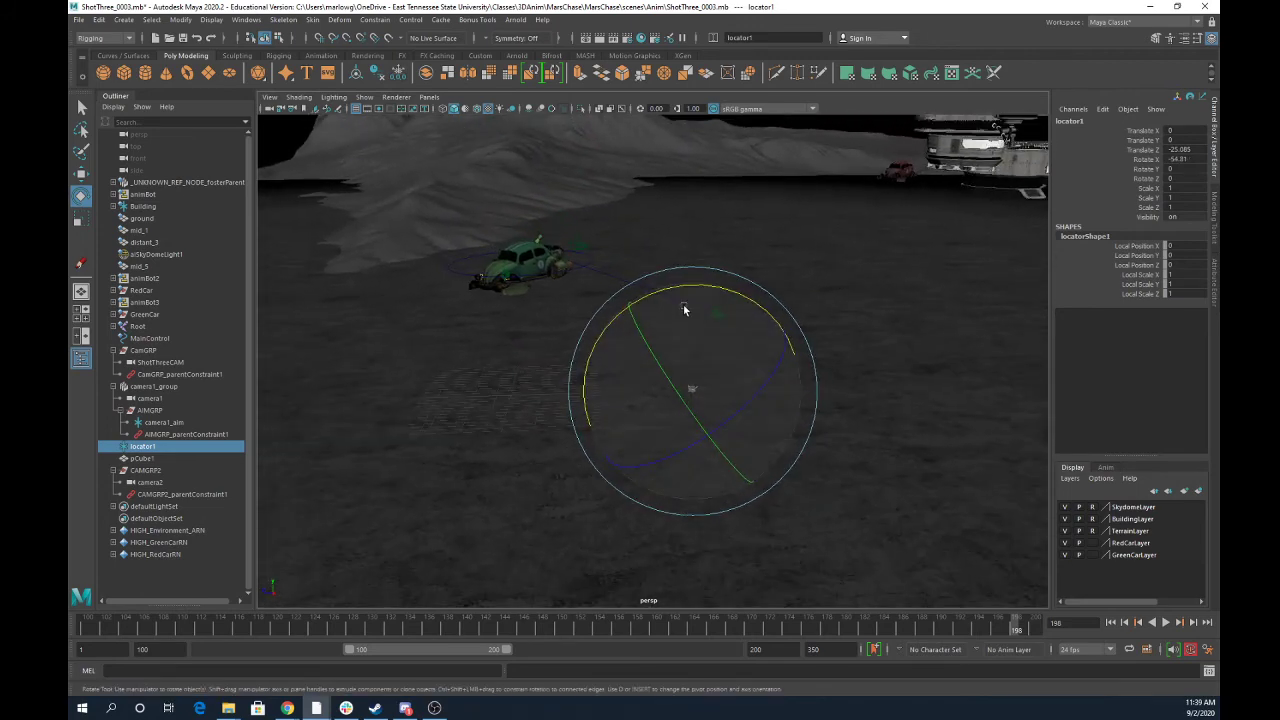
pyautogui.moveTo(669, 290); pyautogui.dragTo(732, 276)
# Select camera2 and rotate it about Y to about 90.6, independently of locator1.
pyautogui.click(681, 210)
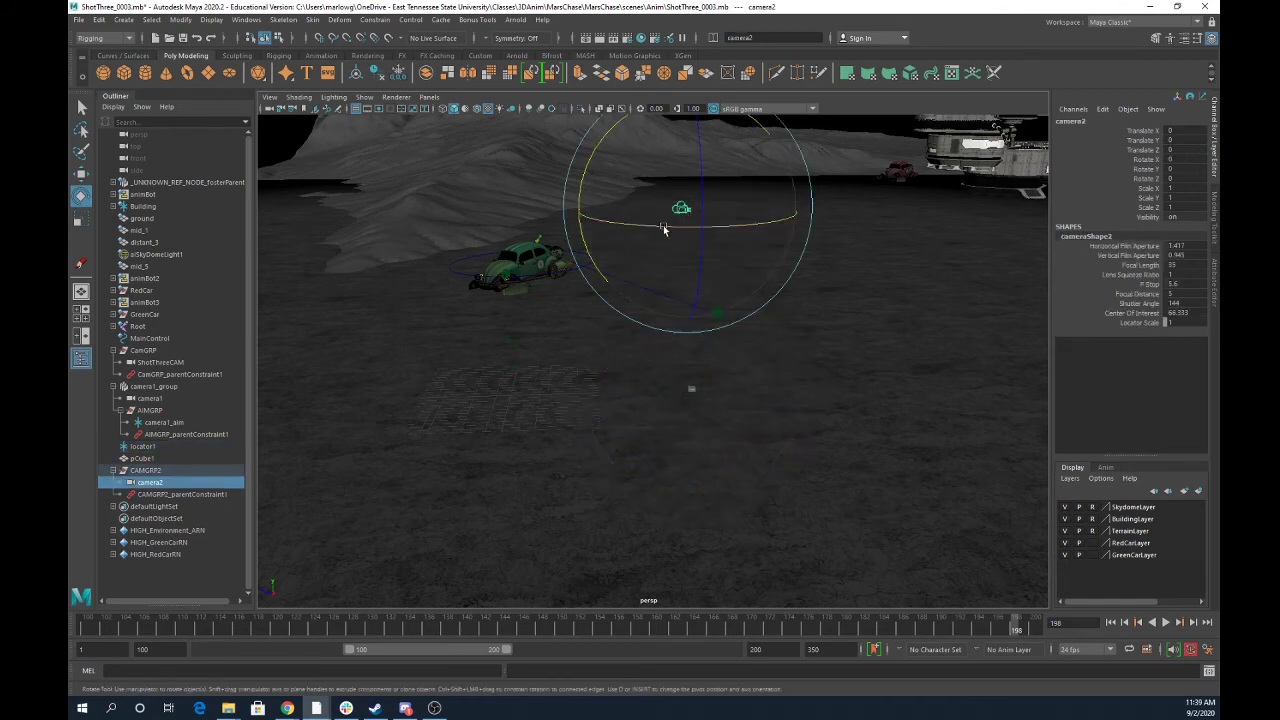
pyautogui.moveTo(661, 230)
pyautogui.mouseDown()
pyautogui.moveTo(797, 229)
pyautogui.moveTo(658, 228)
pyautogui.mouseUp()
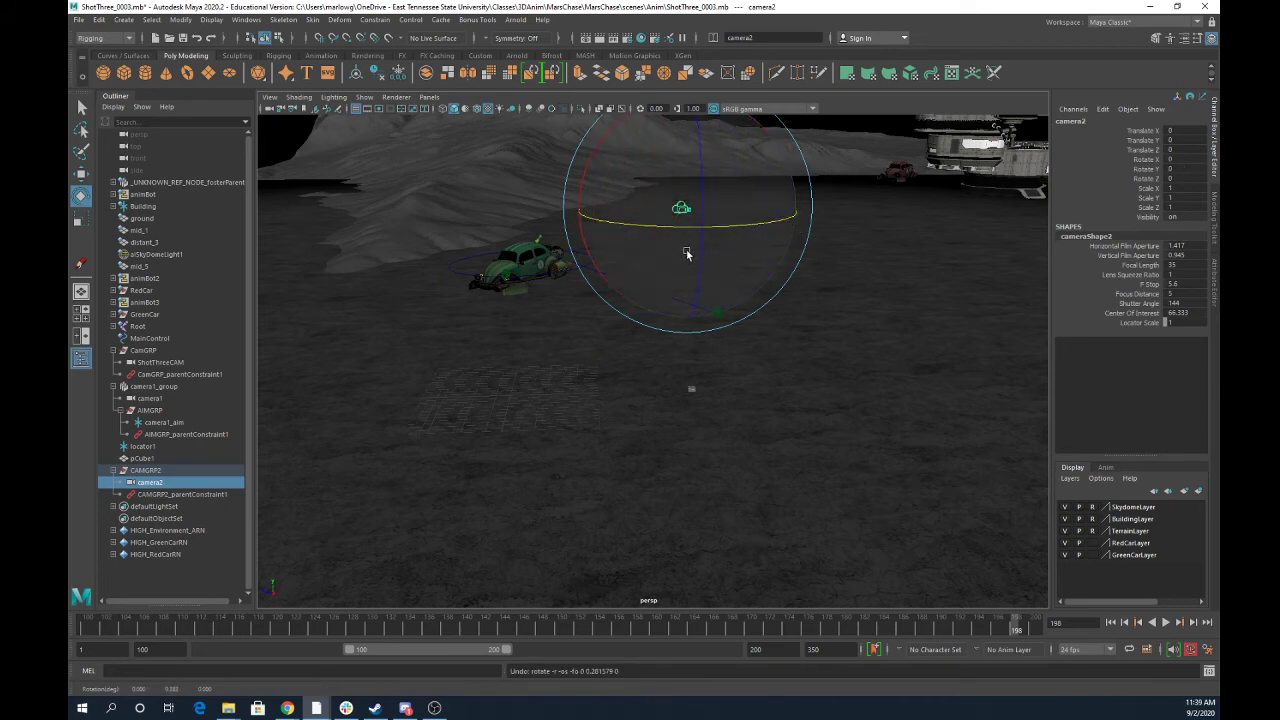
pyautogui.hotkey('ctrl', 'z')
pyautogui.click(683, 212)
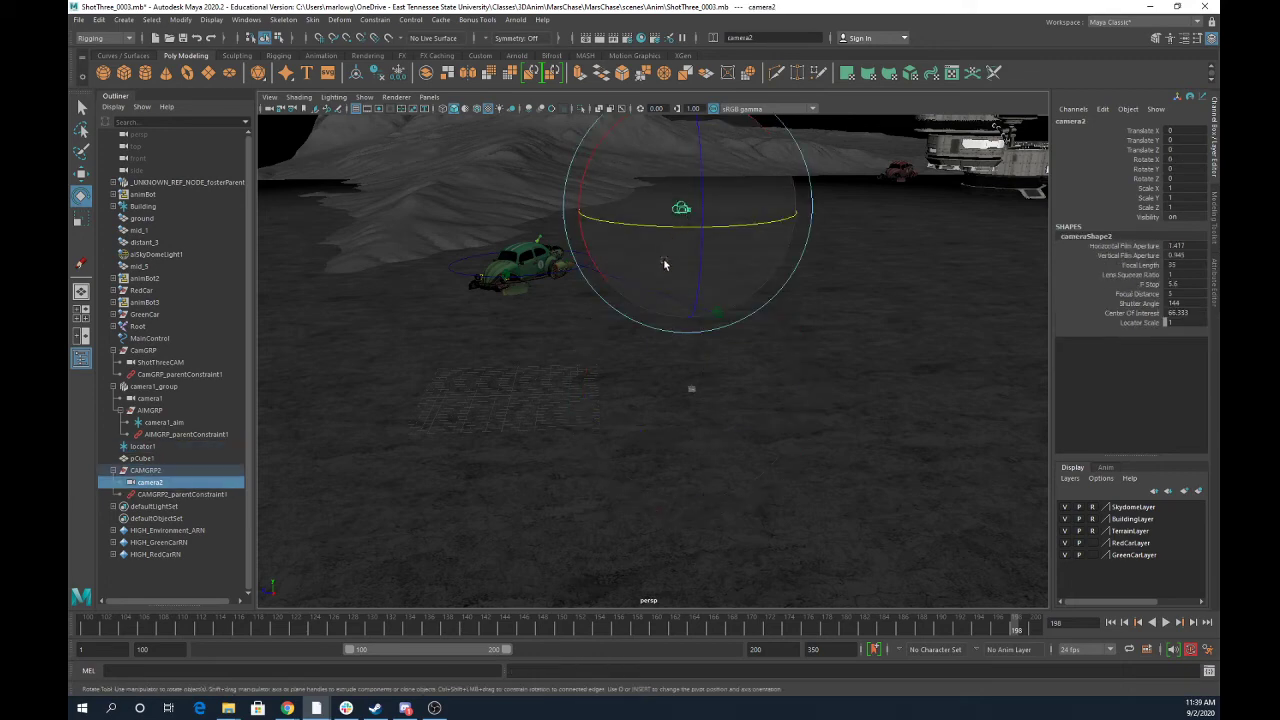
pyautogui.moveTo(632, 231); pyautogui.dragTo(786, 228)
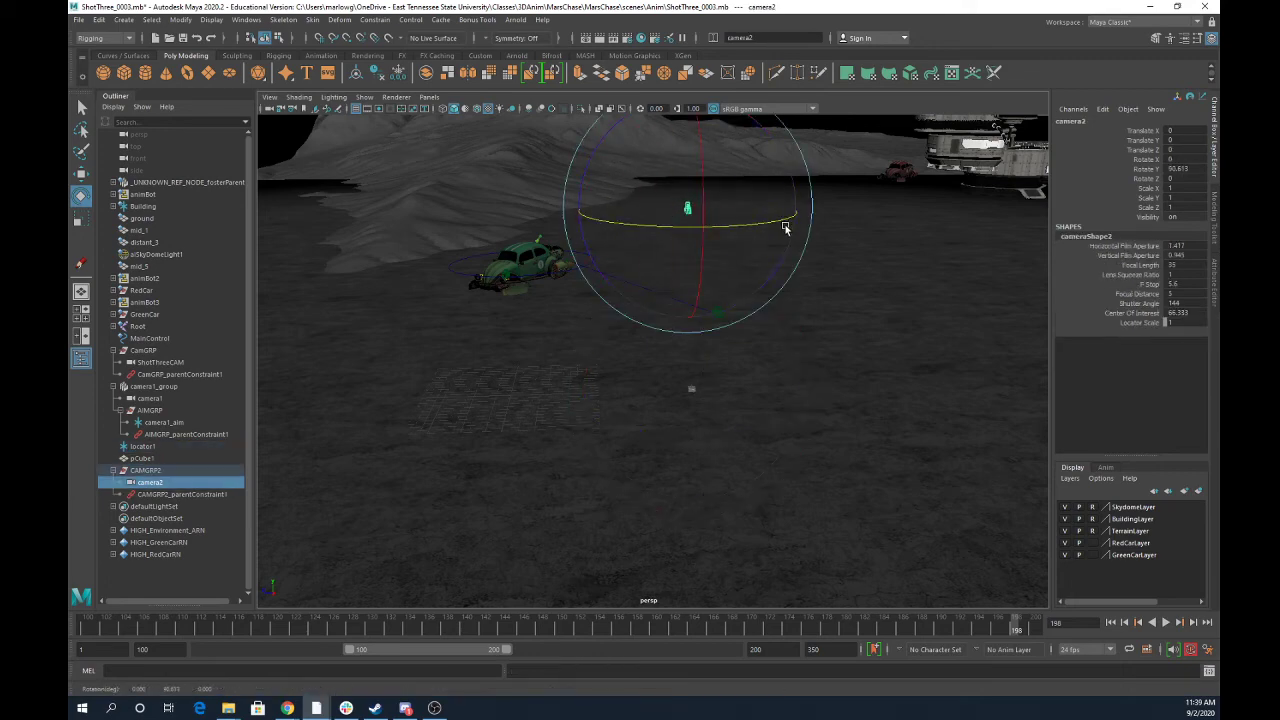
# With camera2's view shown beside perspective, rotate camera2 about Y to about 71.9 and locator1 about X to about -25.
pyautogui.press('space')
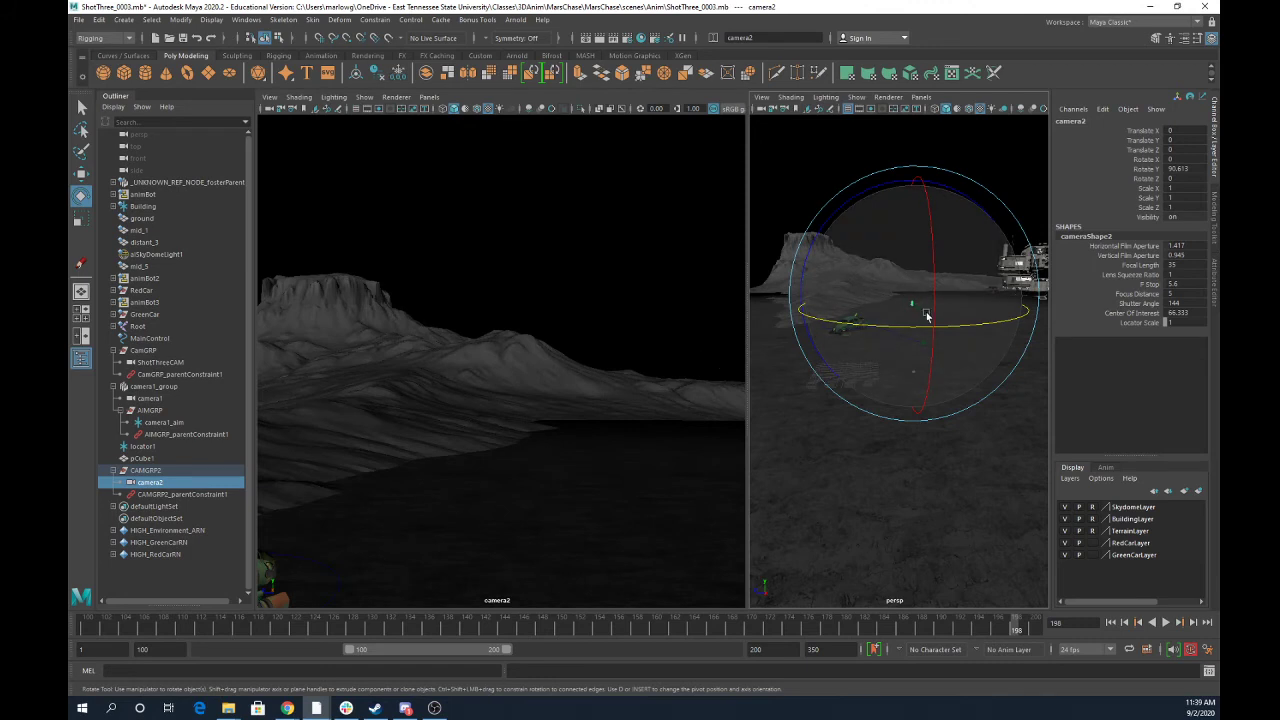
pyautogui.moveTo(963, 327); pyautogui.dragTo(910, 311)
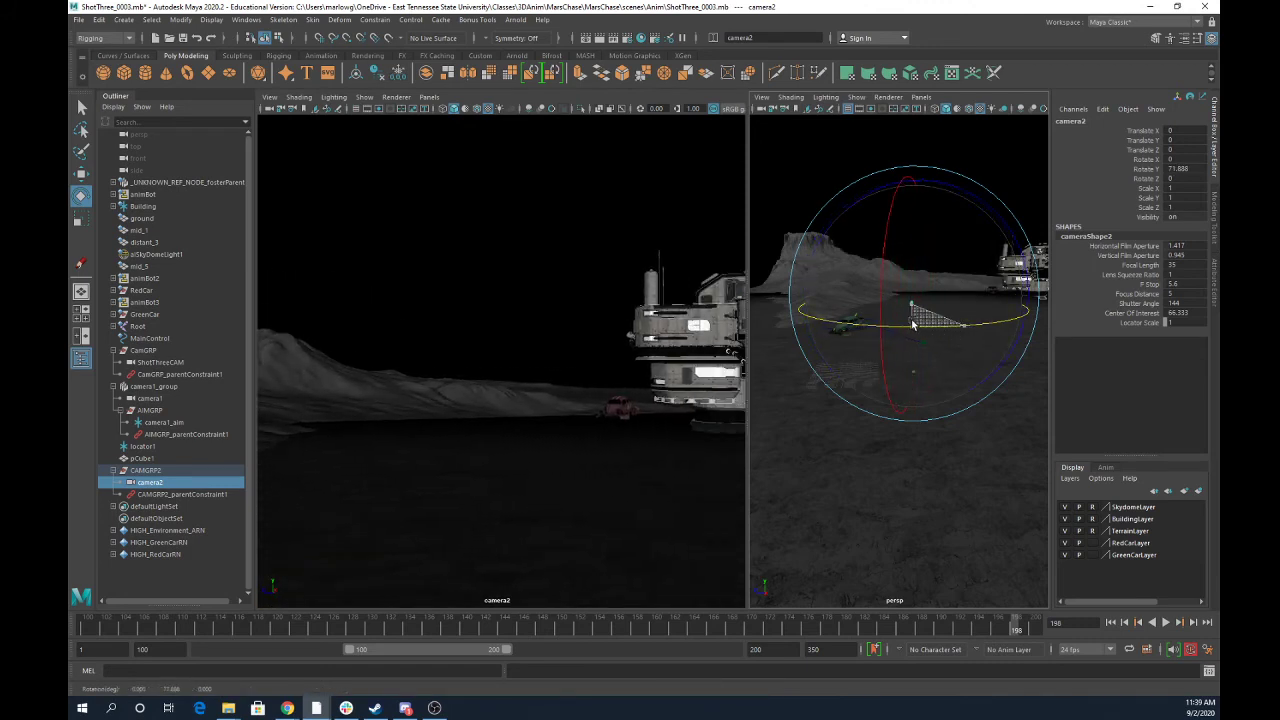
pyautogui.click(153, 446)
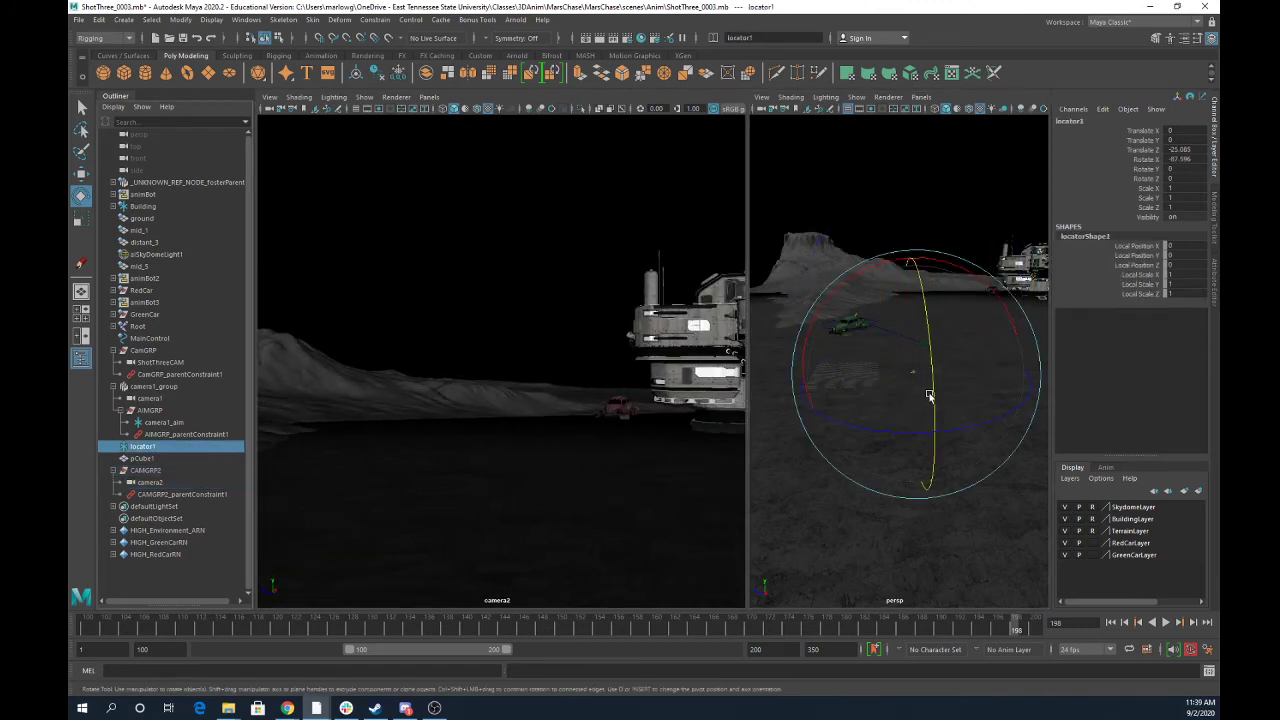
pyautogui.moveTo(865, 272); pyautogui.dragTo(726, 408)
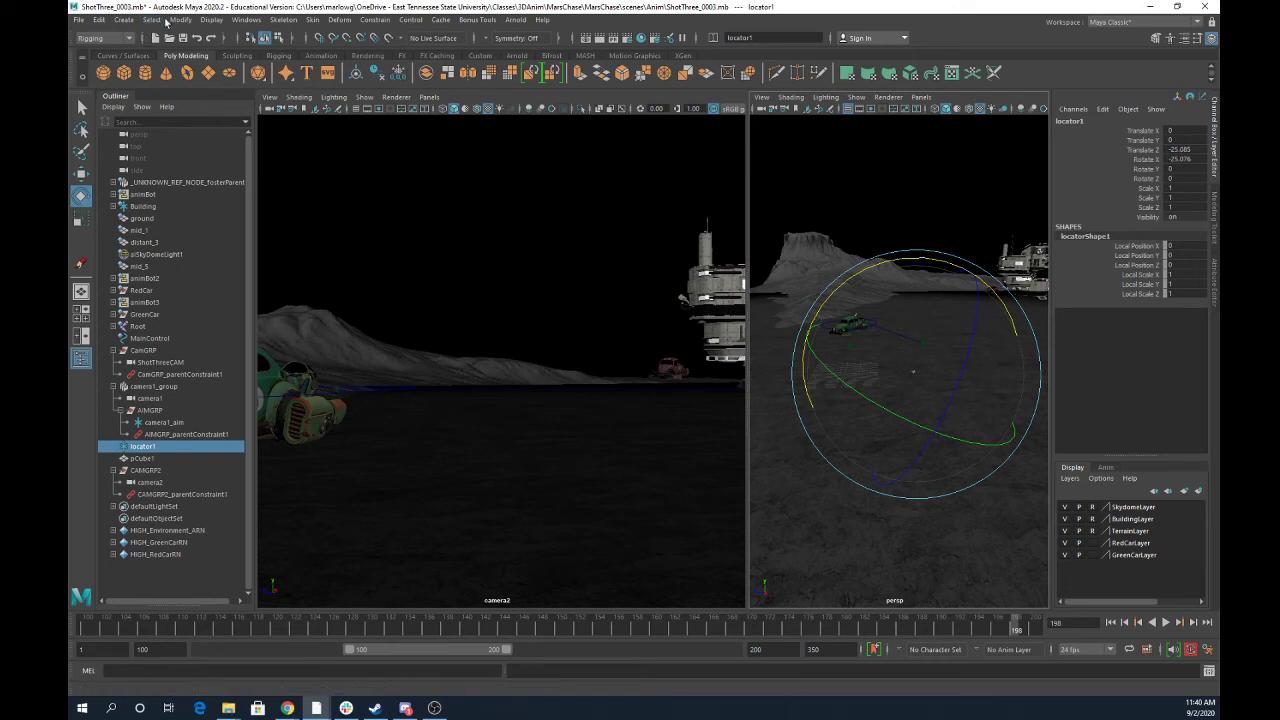
# Create a new standard camera and look through it in the larger view beside perspective.
pyautogui.click(124, 20)
pyautogui.moveTo(139, 101)
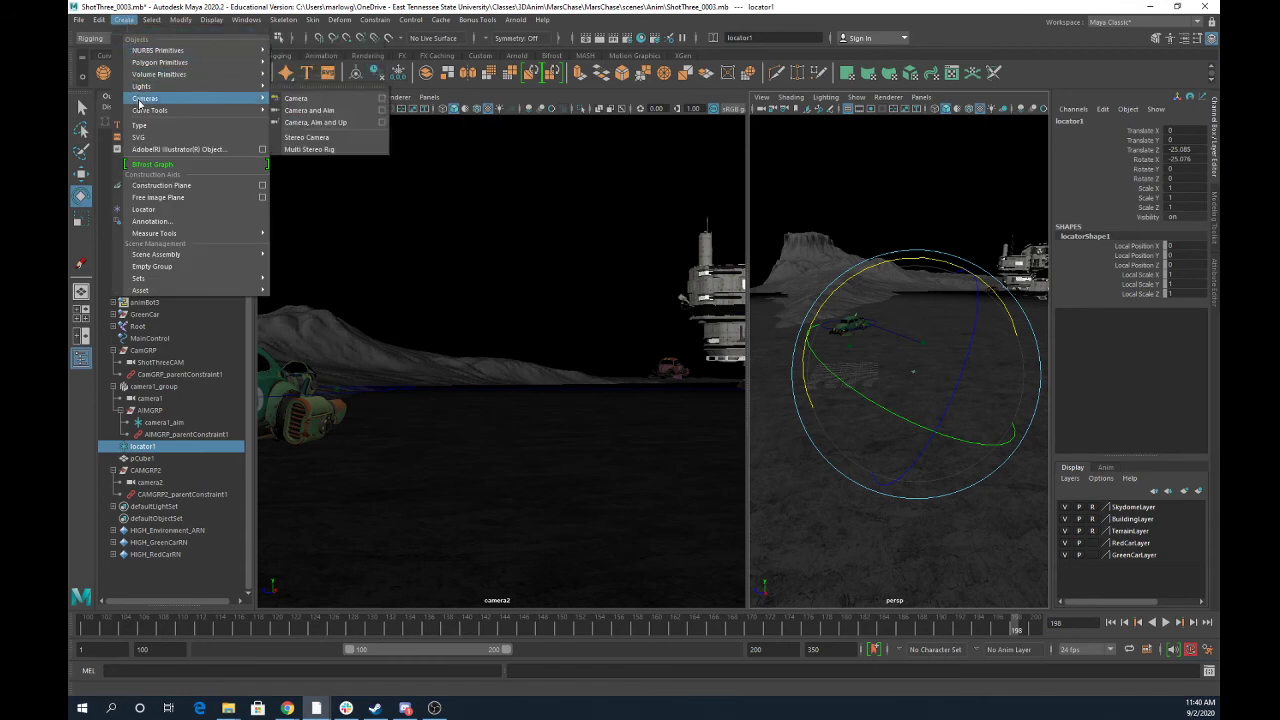
pyautogui.click(309, 103)
pyautogui.click(432, 97)
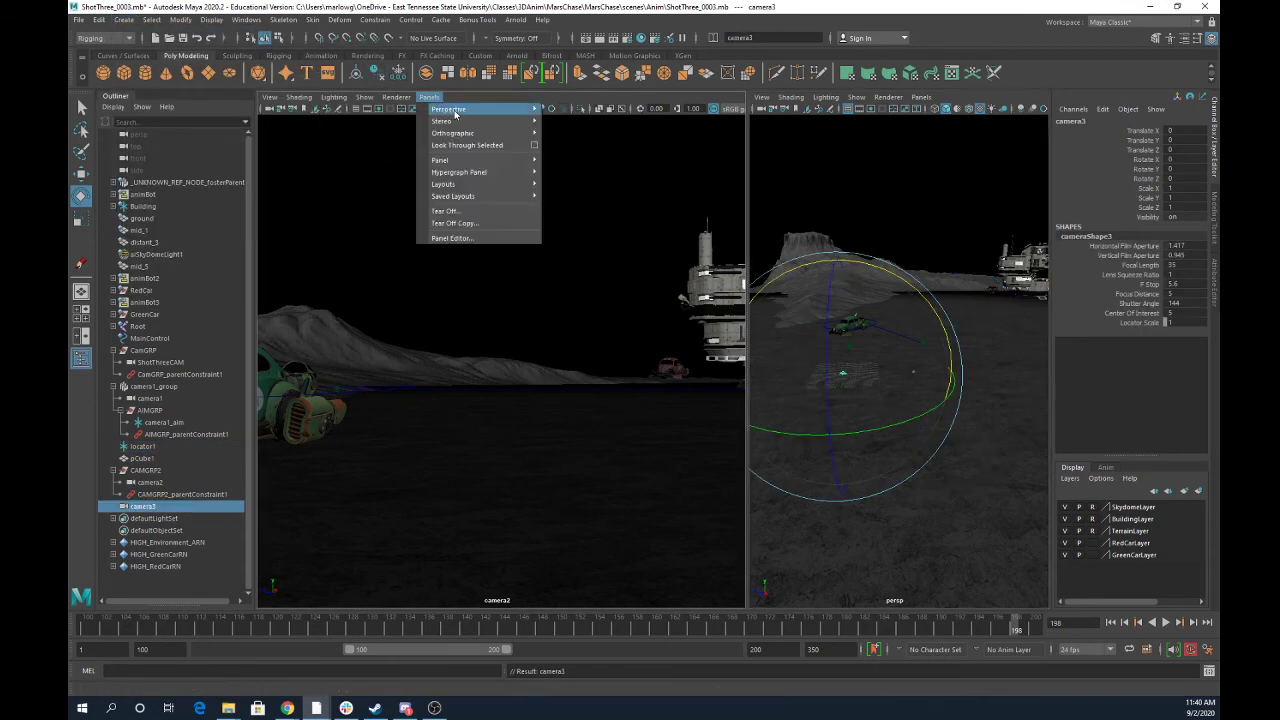
pyautogui.moveTo(455, 110)
pyautogui.click(566, 157)
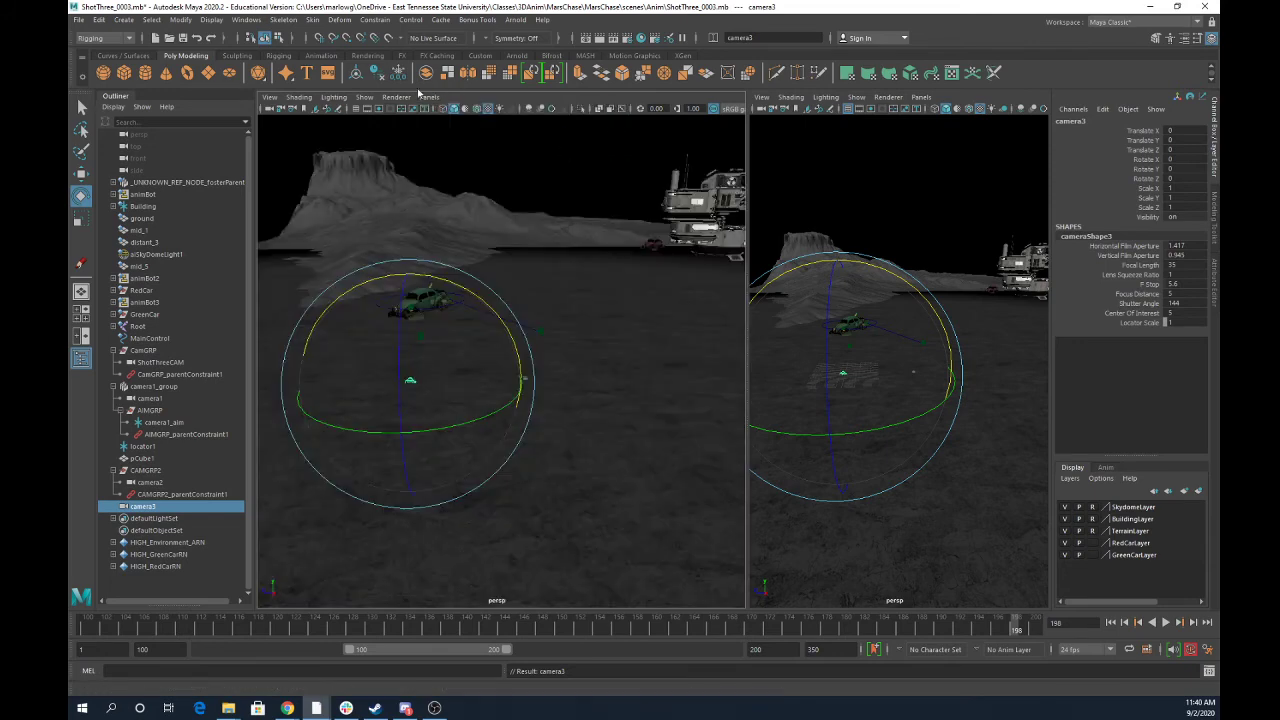
pyautogui.click(429, 97)
pyautogui.click(570, 147)
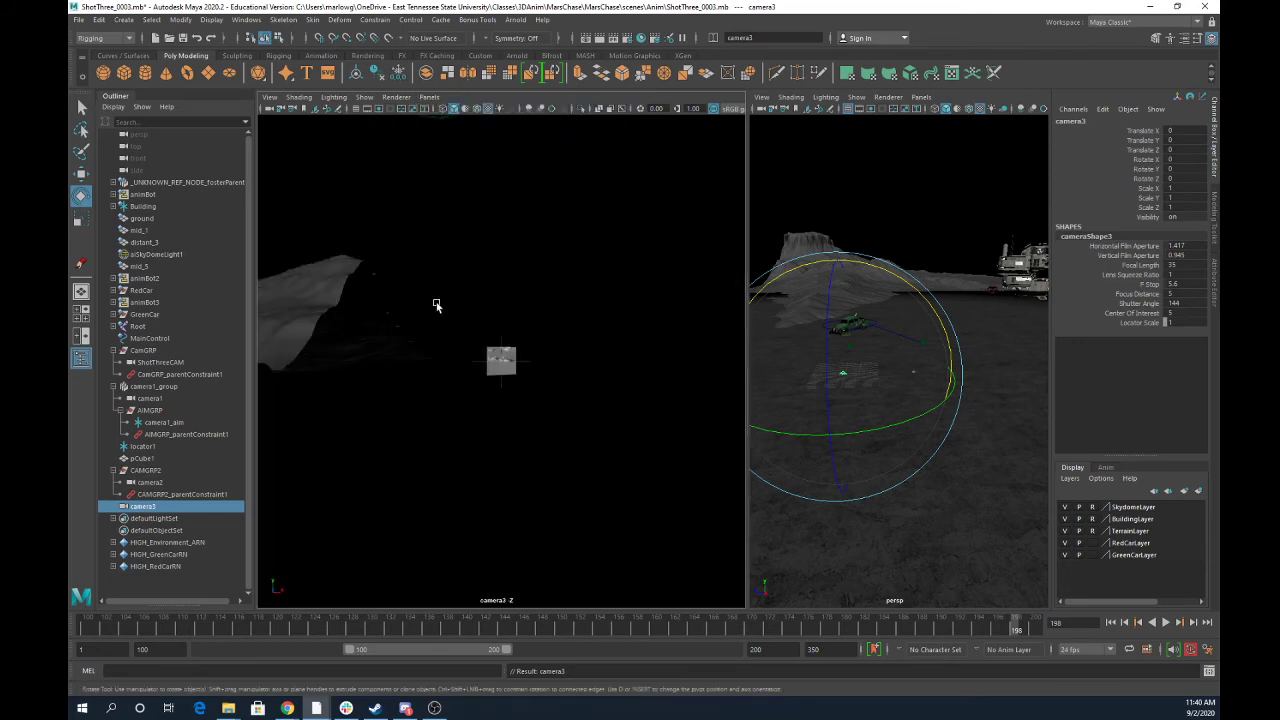
# At frame 198, move camera3 to frame the green car's front with the building behind it, and key the camera.
pyautogui.keyDown('alt'); pyautogui.moveTo(436, 305); pyautogui.dragTo(506, 320, button='right'); pyautogui.keyUp('alt')
pyautogui.keyDown('alt'); pyautogui.moveTo(315, 286); pyautogui.dragTo(339, 289, button='right'); pyautogui.keyUp('alt')
pyautogui.keyDown('alt'); pyautogui.moveTo(602, 330); pyautogui.dragTo(515, 300, button='right'); pyautogui.keyUp('alt')
pyautogui.keyDown('alt'); pyautogui.moveTo(540, 262); pyautogui.dragTo(492, 292); pyautogui.keyUp('alt')
pyautogui.keyDown('alt'); pyautogui.moveTo(492, 292); pyautogui.dragTo(660, 264, button='middle'); pyautogui.keyUp('alt')
pyautogui.keyDown('alt'); pyautogui.moveTo(289, 207); pyautogui.dragTo(665, 264, button='right'); pyautogui.keyUp('alt')
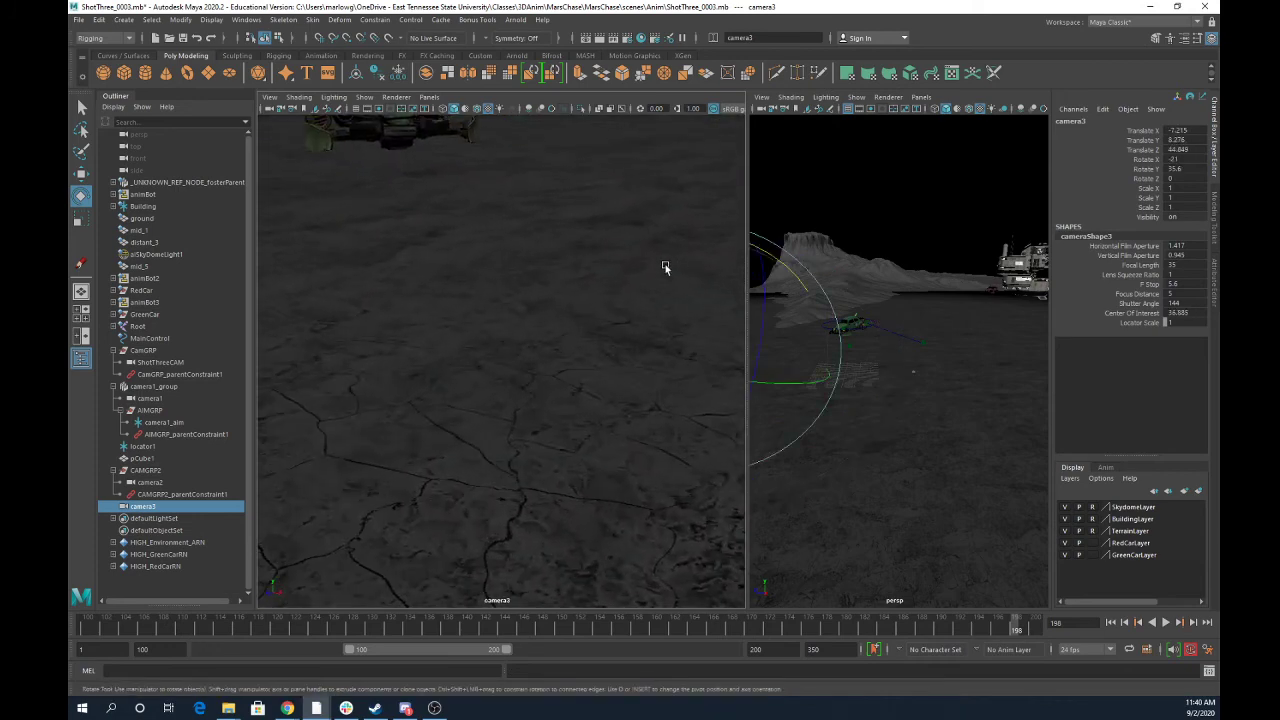
pyautogui.keyDown('alt'); pyautogui.moveTo(590, 270); pyautogui.dragTo(670, 536, button='middle'); pyautogui.keyUp('alt')
pyautogui.keyDown('alt'); pyautogui.moveTo(467, 403); pyautogui.dragTo(471, 382); pyautogui.keyUp('alt')
pyautogui.keyDown('alt'); pyautogui.moveTo(472, 408); pyautogui.dragTo(557, 401, button='middle'); pyautogui.keyUp('alt')
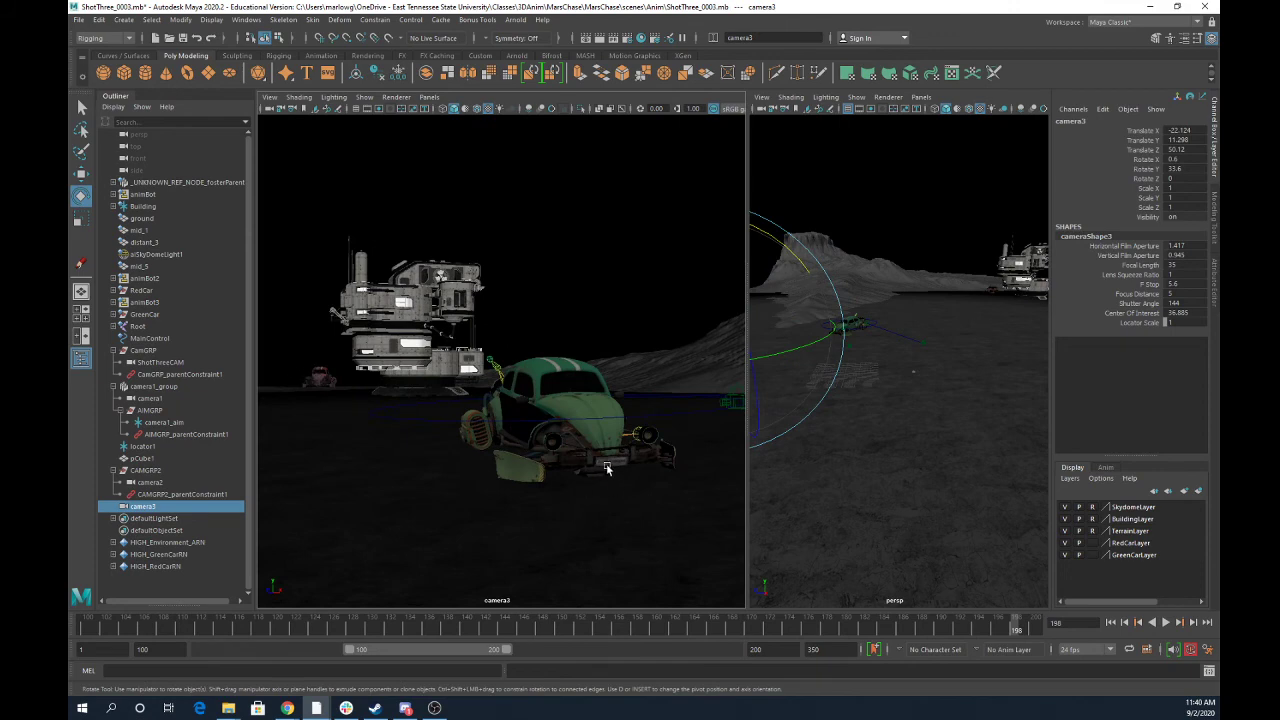
pyautogui.keyDown('alt'); pyautogui.moveTo(607, 467); pyautogui.dragTo(584, 424, button='middle'); pyautogui.keyUp('alt')
pyautogui.keyDown('alt'); pyautogui.moveTo(584, 424); pyautogui.dragTo(699, 432, button='right'); pyautogui.keyUp('alt')
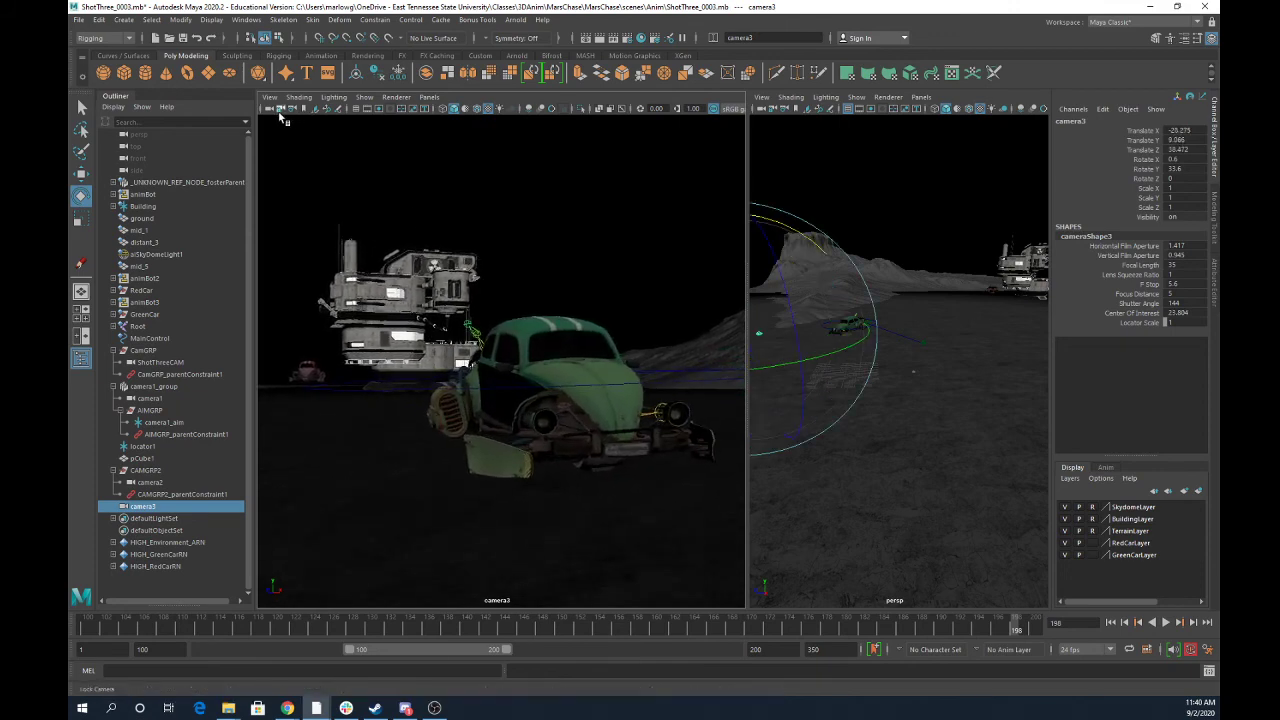
pyautogui.press('s')
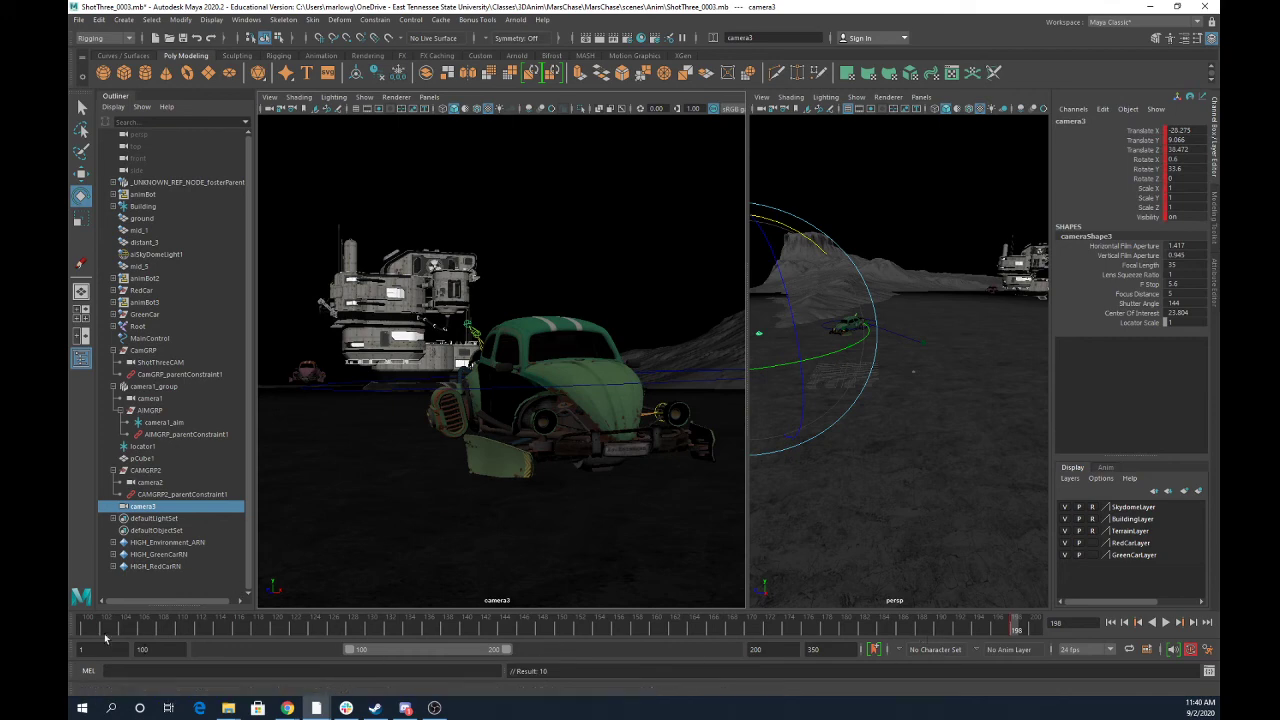
# Scrub between frames 198 and 100 to compare the green car's position with camera3's view.
pyautogui.click(88, 630)
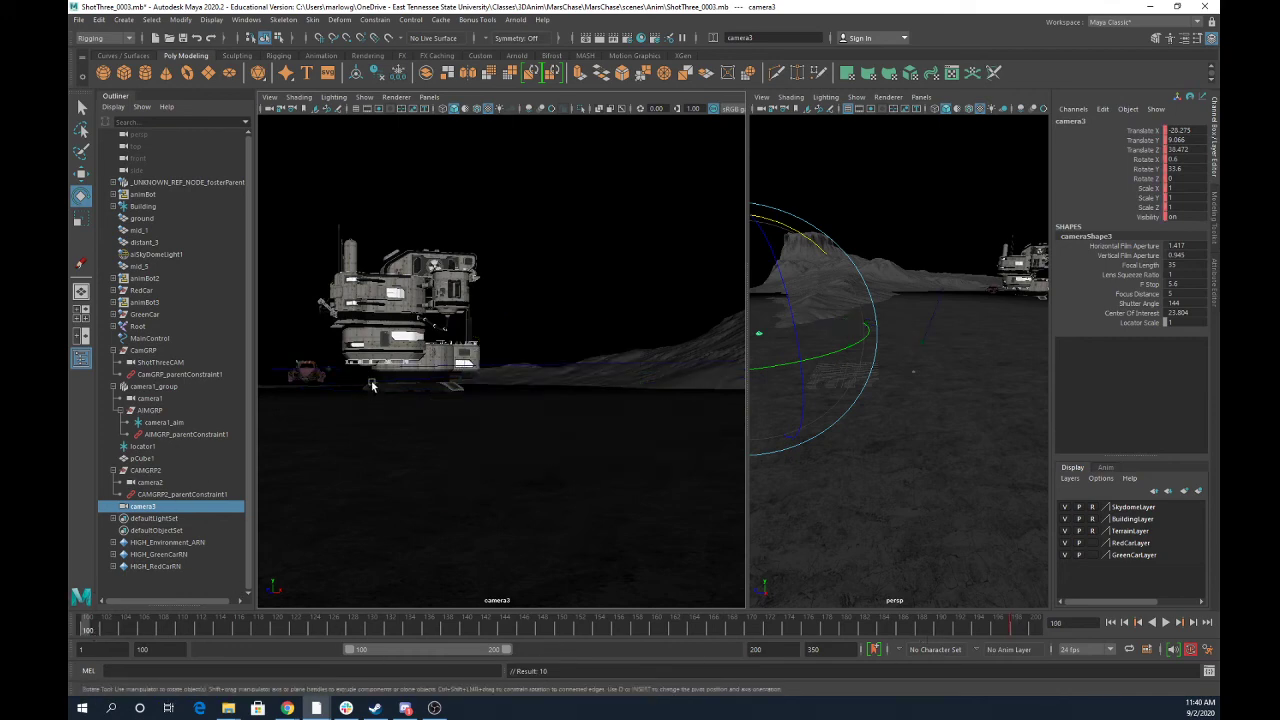
pyautogui.click(1015, 628)
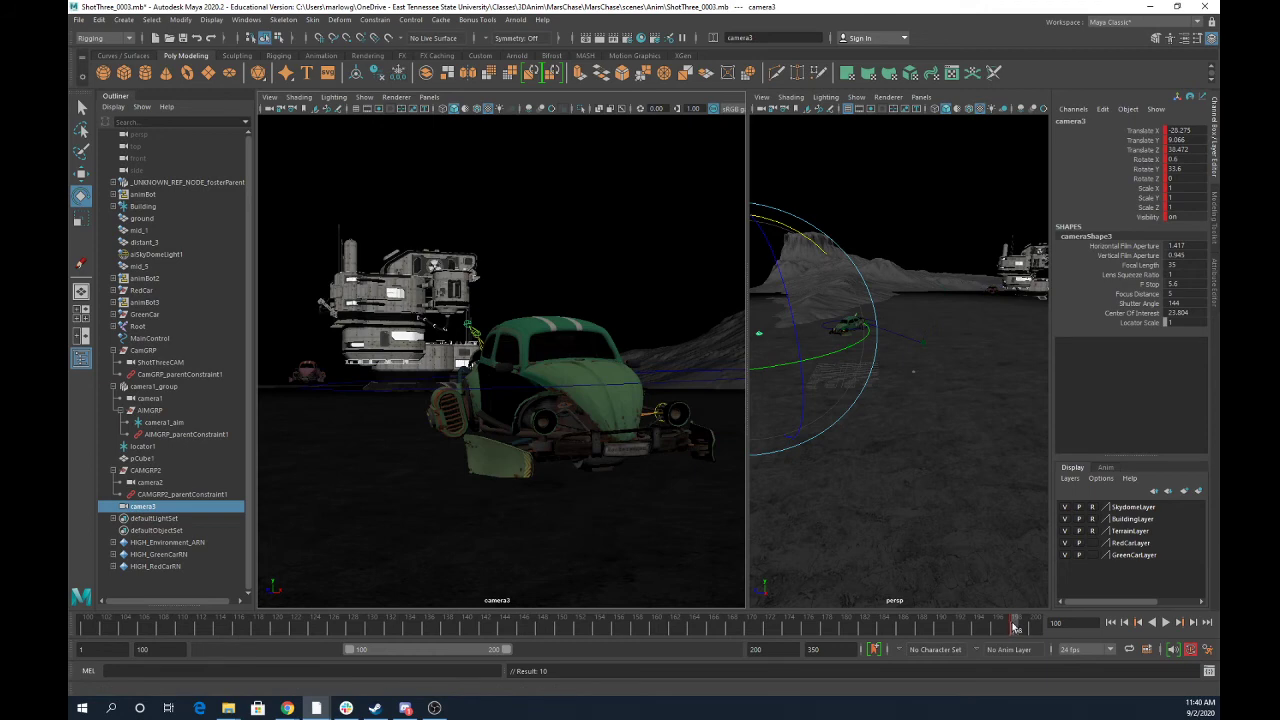
pyautogui.moveTo(1015, 628); pyautogui.dragTo(82, 640)
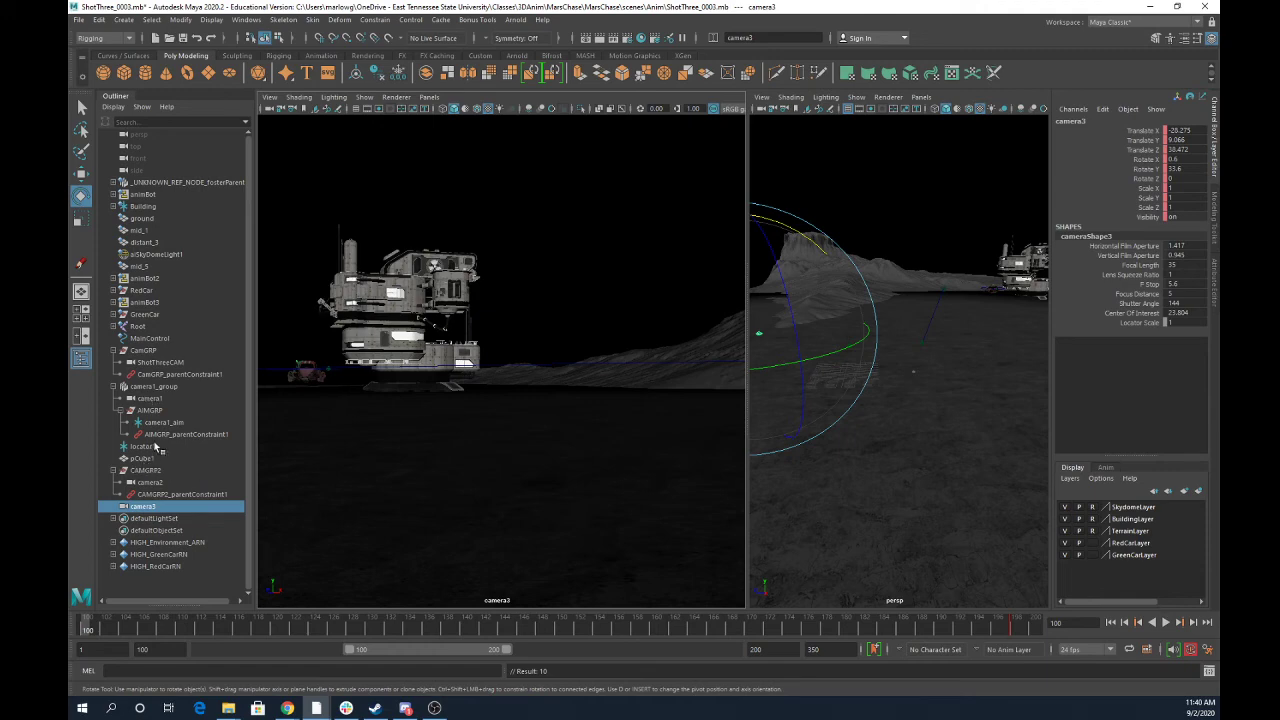
# At frame 100, frame MainControl through camera3, orbit to a close side view of the green car, and key the selected camera.
pyautogui.click(152, 338)
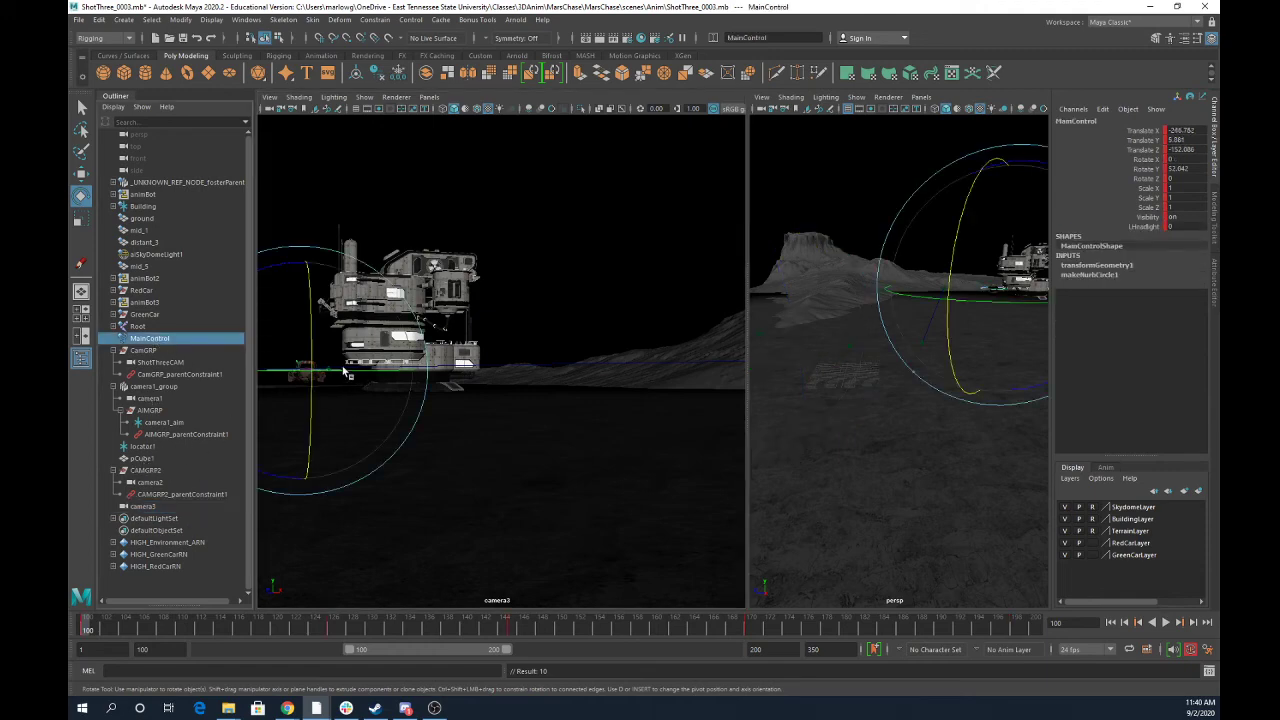
pyautogui.press('f')
pyautogui.keyDown('alt'); pyautogui.moveTo(403, 366); pyautogui.dragTo(388, 389); pyautogui.keyUp('alt')
pyautogui.keyDown('alt'); pyautogui.moveTo(388, 389); pyautogui.dragTo(988, 560, button='middle'); pyautogui.keyUp('alt')
pyautogui.keyDown('alt'); pyautogui.moveTo(370, 320); pyautogui.dragTo(646, 482, button='middle'); pyautogui.keyUp('alt')
pyautogui.keyDown('alt'); pyautogui.moveTo(520, 386); pyautogui.dragTo(1142, 646, button='right'); pyautogui.keyUp('alt')
pyautogui.keyDown('alt'); pyautogui.moveTo(550, 340); pyautogui.dragTo(690, 444, button='right'); pyautogui.keyUp('alt')
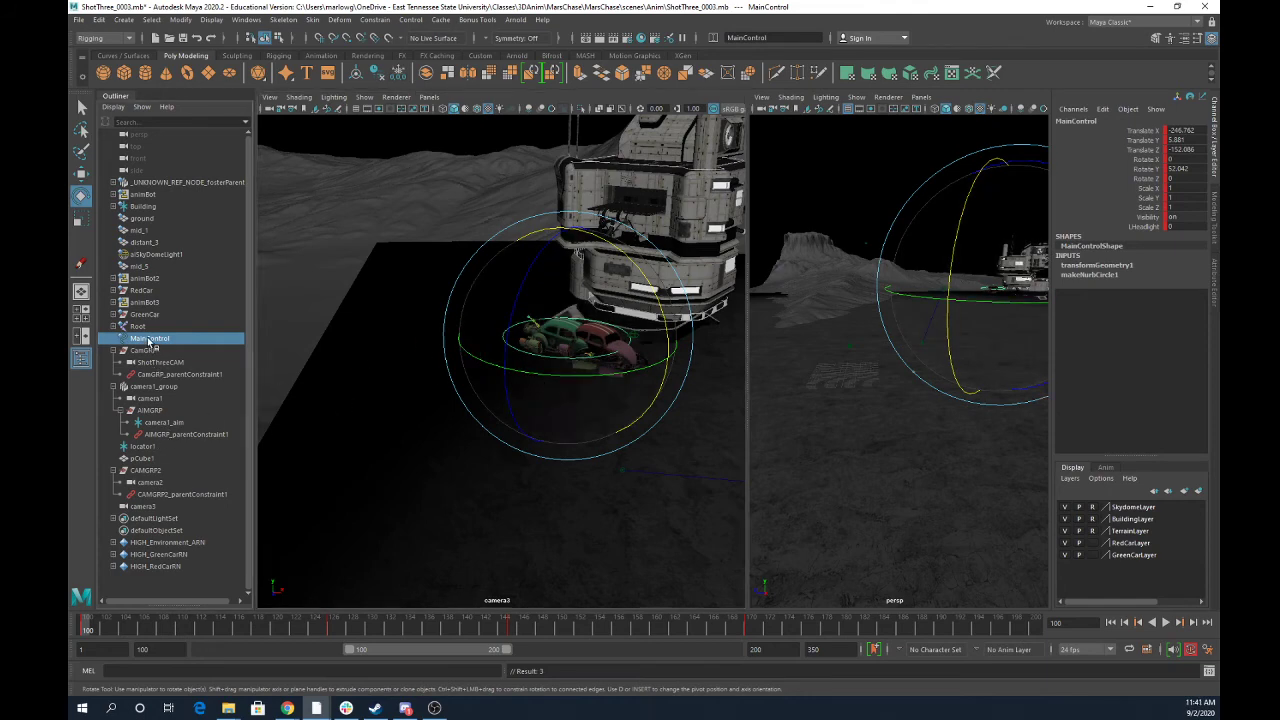
pyautogui.scroll(6, 497, 396)
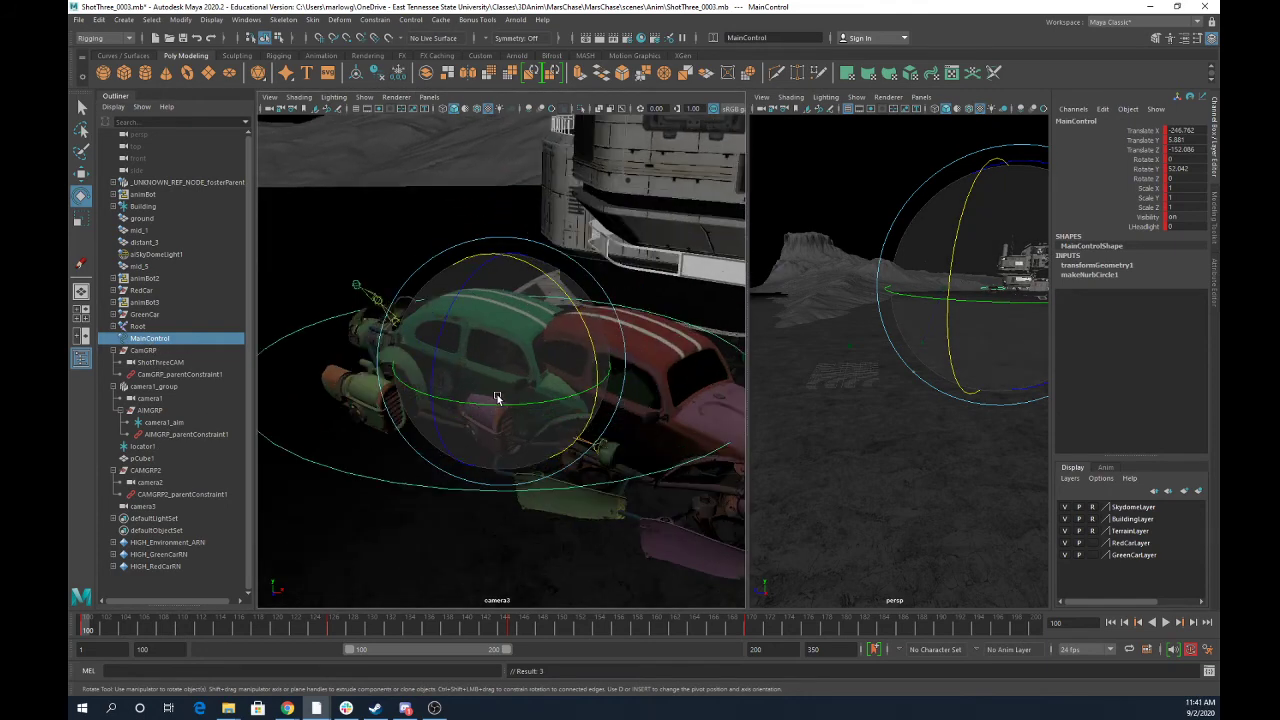
pyautogui.keyDown('alt'); pyautogui.moveTo(550, 453); pyautogui.dragTo(597, 447); pyautogui.keyUp('alt')
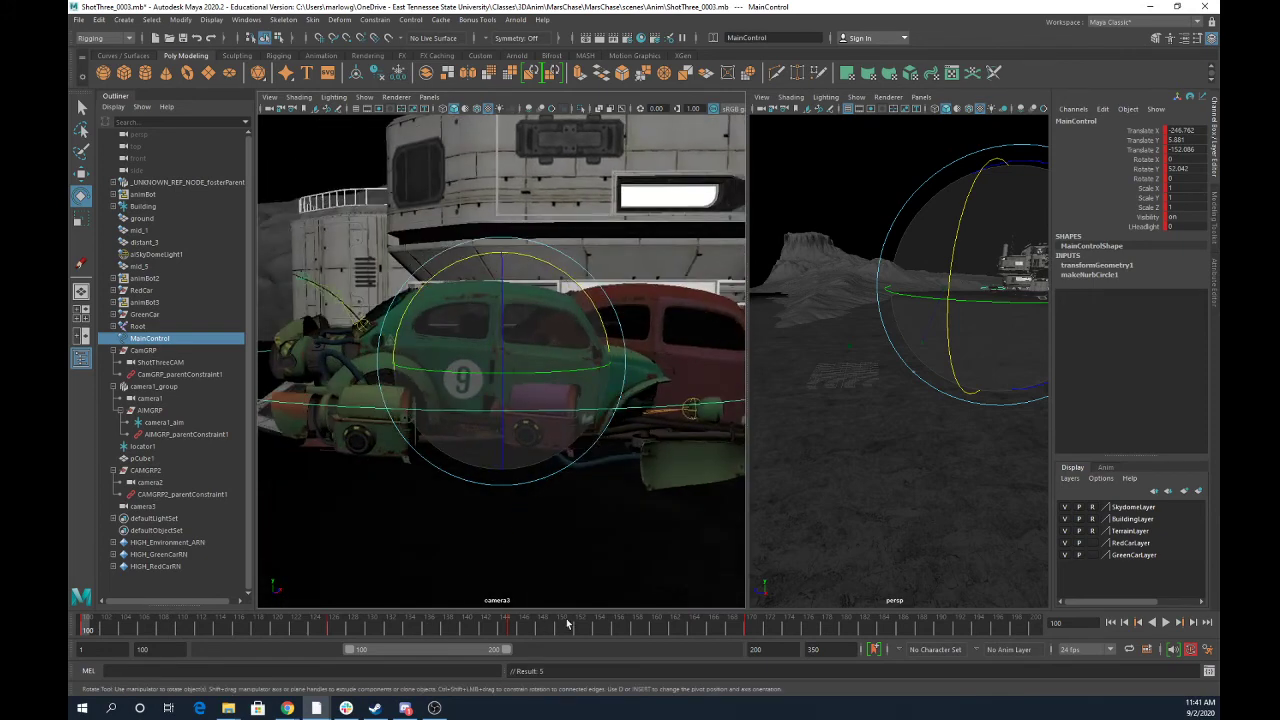
pyautogui.click(269, 97)
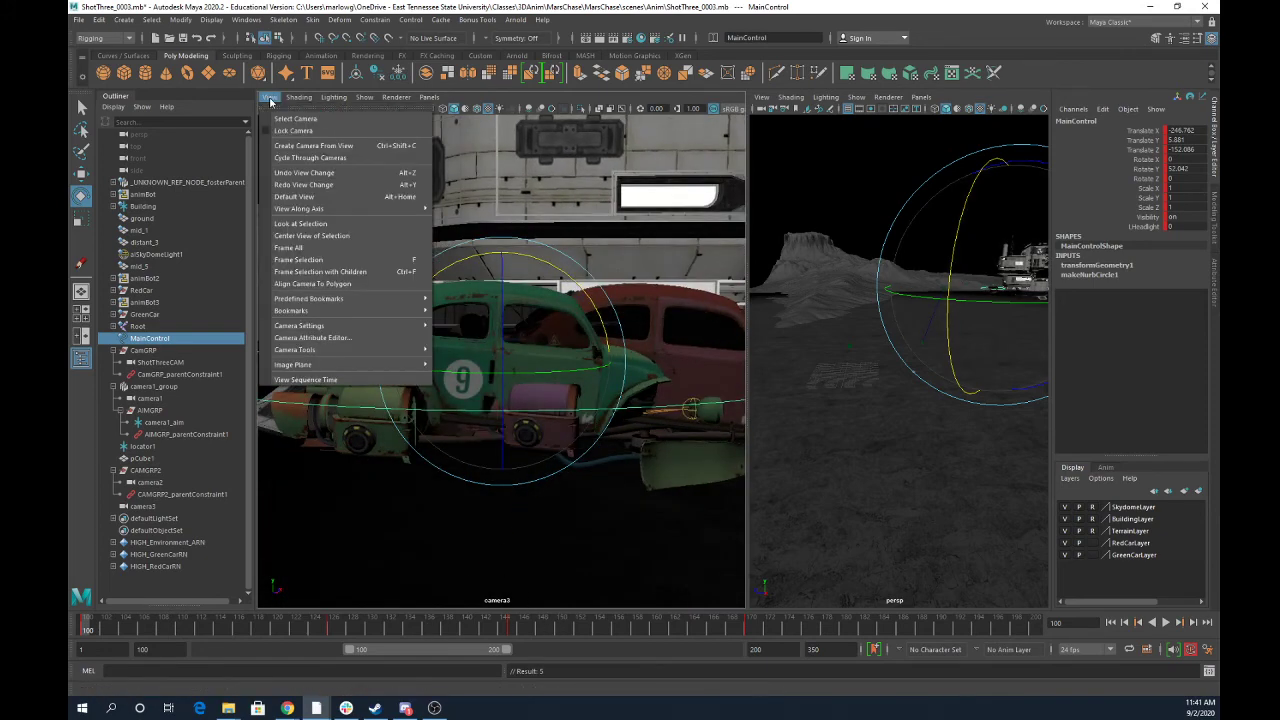
pyautogui.click(280, 120)
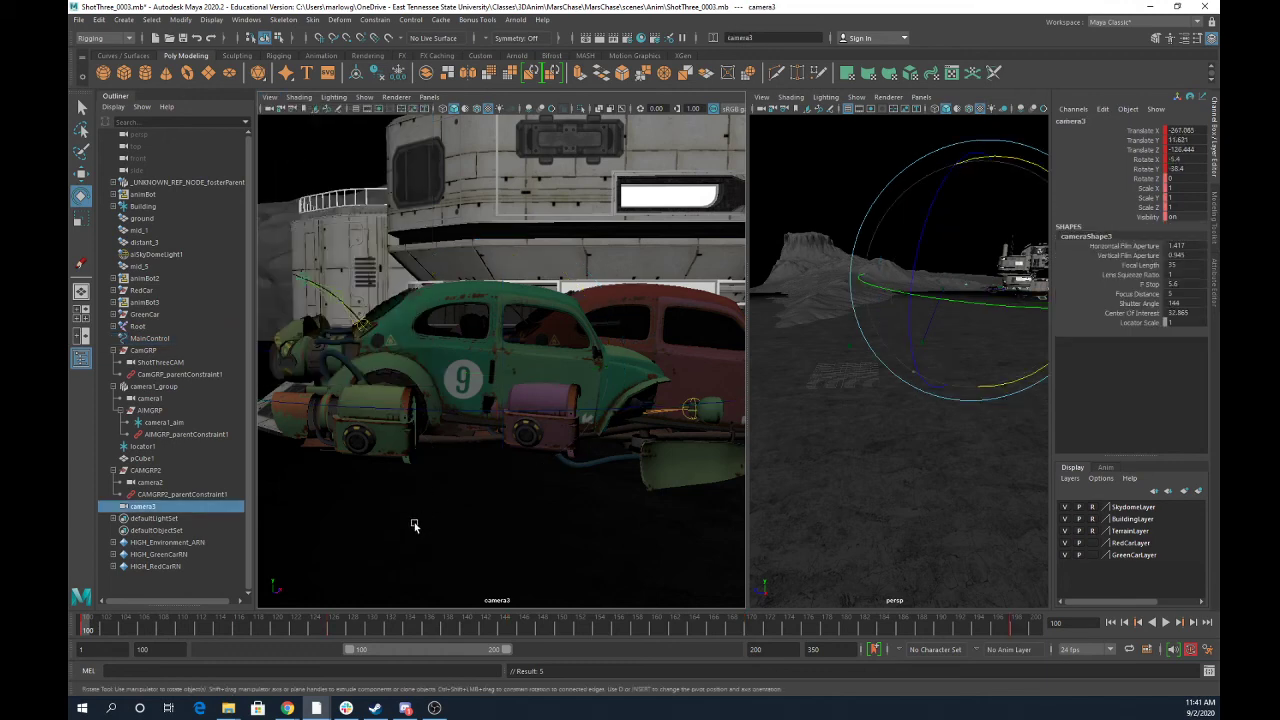
# Play back camera3's move through its own view and in an enlarged perspective view seen from above.
pyautogui.hotkey('alt', 'v')
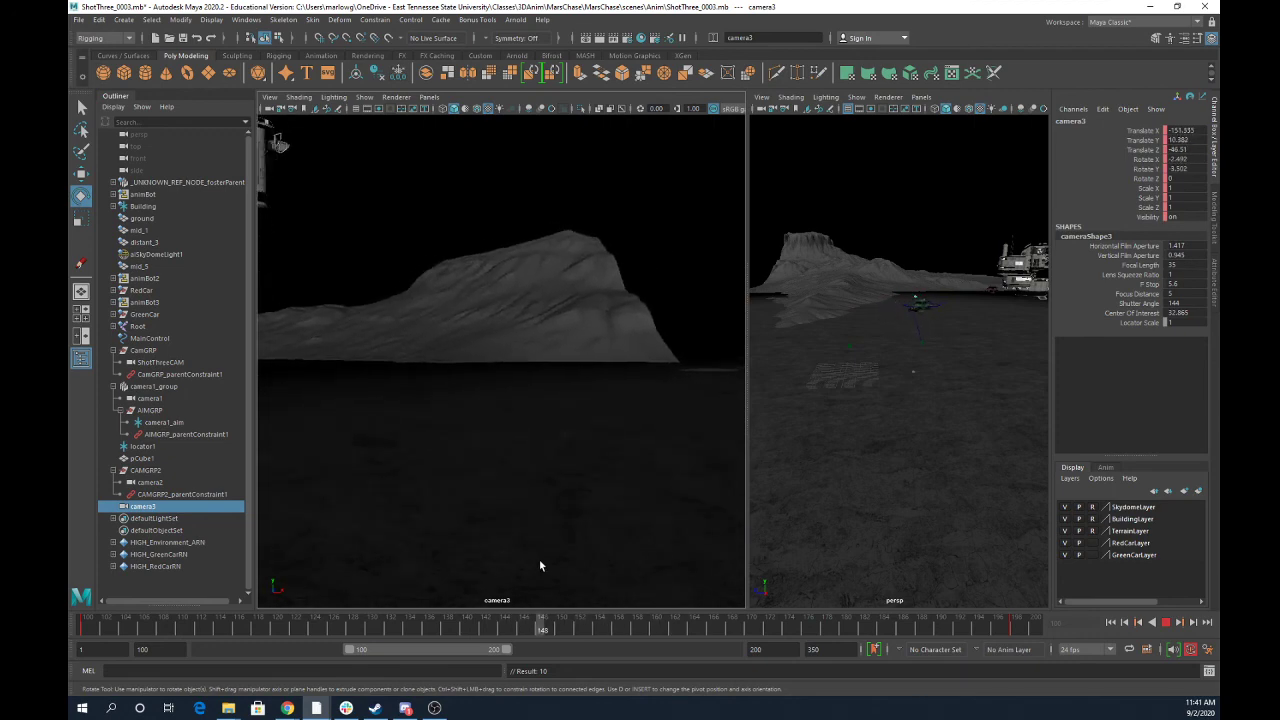
pyautogui.press('Escape')
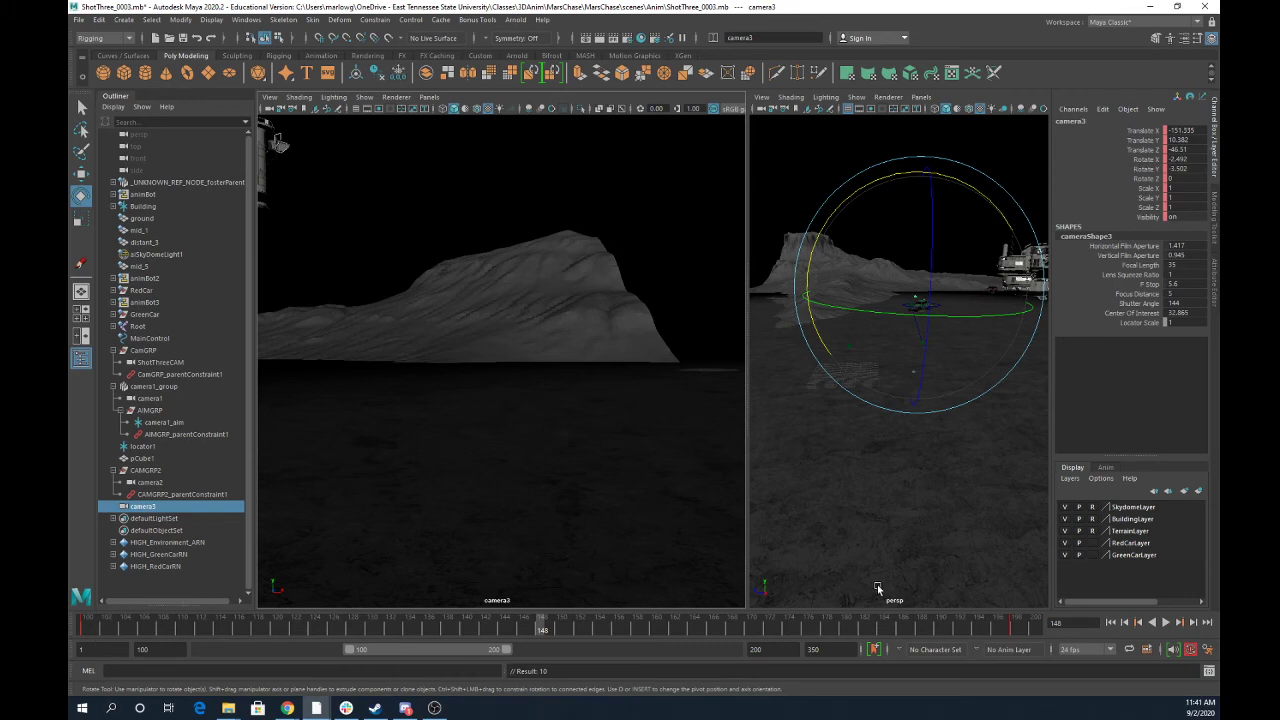
pyautogui.press('space')
pyautogui.keyDown('alt'); pyautogui.moveTo(874, 440); pyautogui.dragTo(809, 378); pyautogui.keyUp('alt')
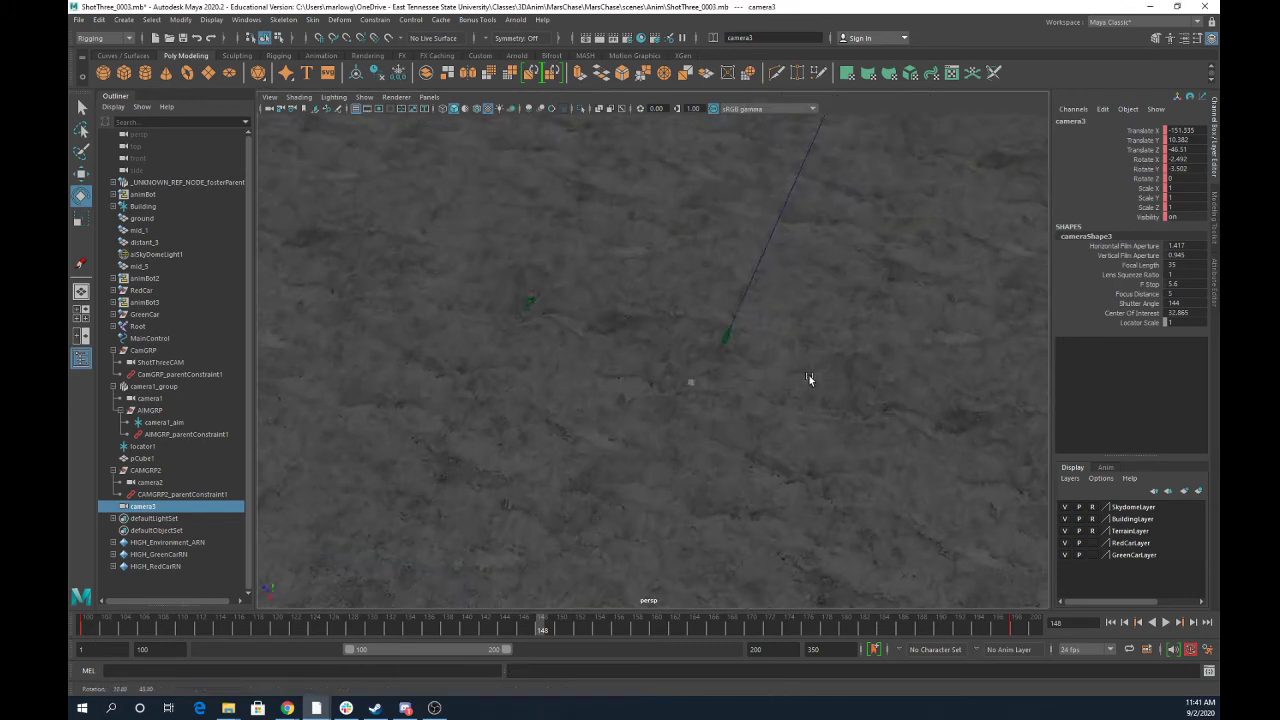
pyautogui.keyDown('alt'); pyautogui.moveTo(809, 378); pyautogui.dragTo(663, 362, button='right'); pyautogui.keyUp('alt')
pyautogui.keyDown('alt'); pyautogui.moveTo(663, 362); pyautogui.dragTo(606, 427, button='middle'); pyautogui.keyUp('alt')
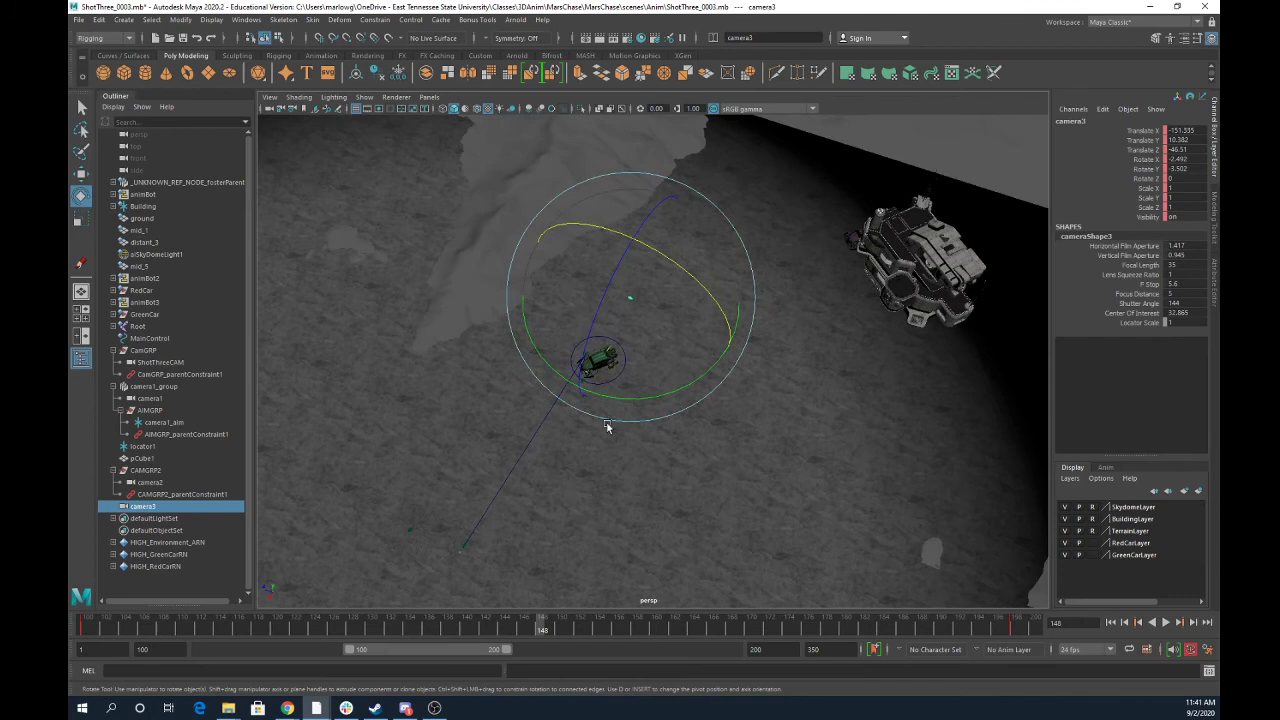
pyautogui.click(86, 628)
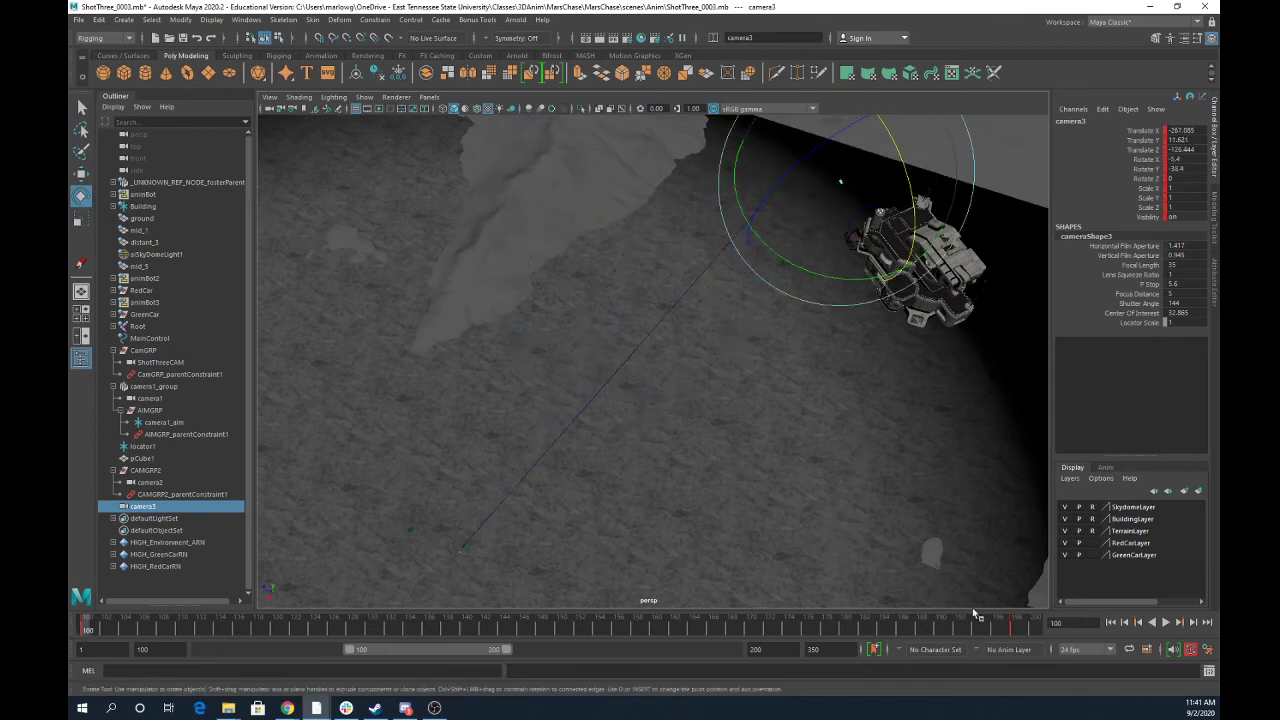
pyautogui.click(1013, 628)
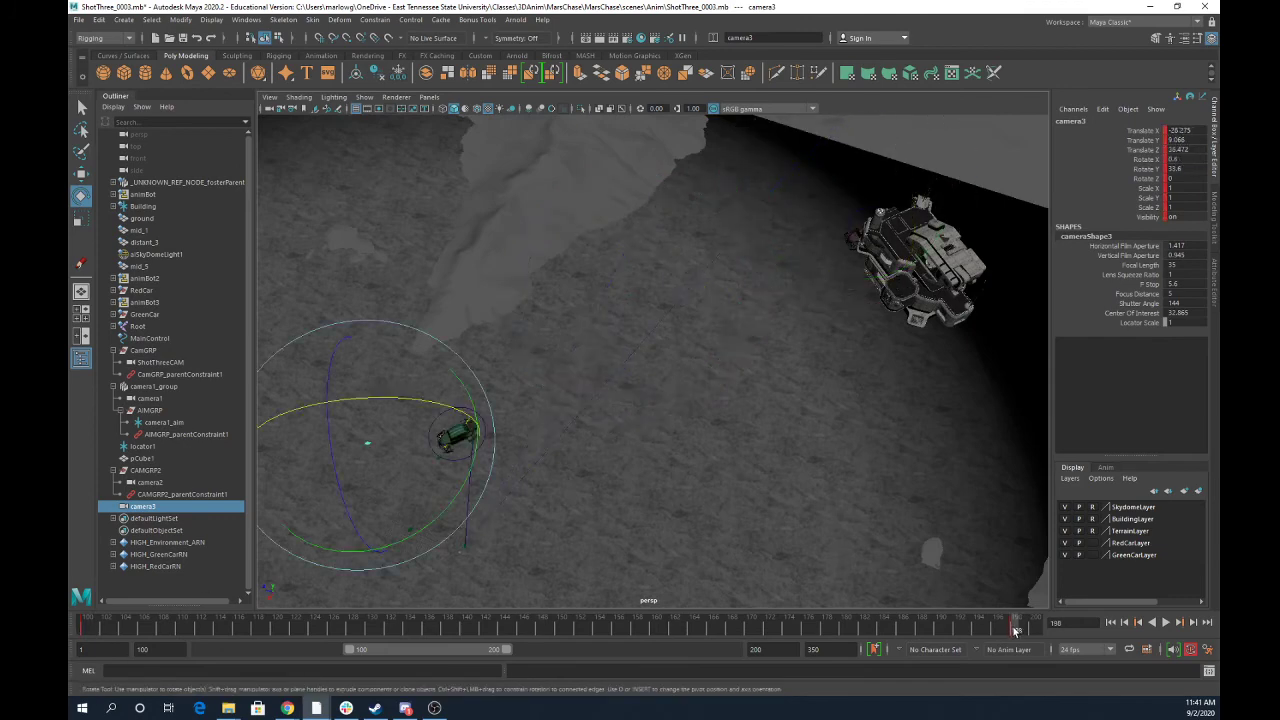
pyautogui.click(115, 634)
pyautogui.hotkey('alt', 'v')
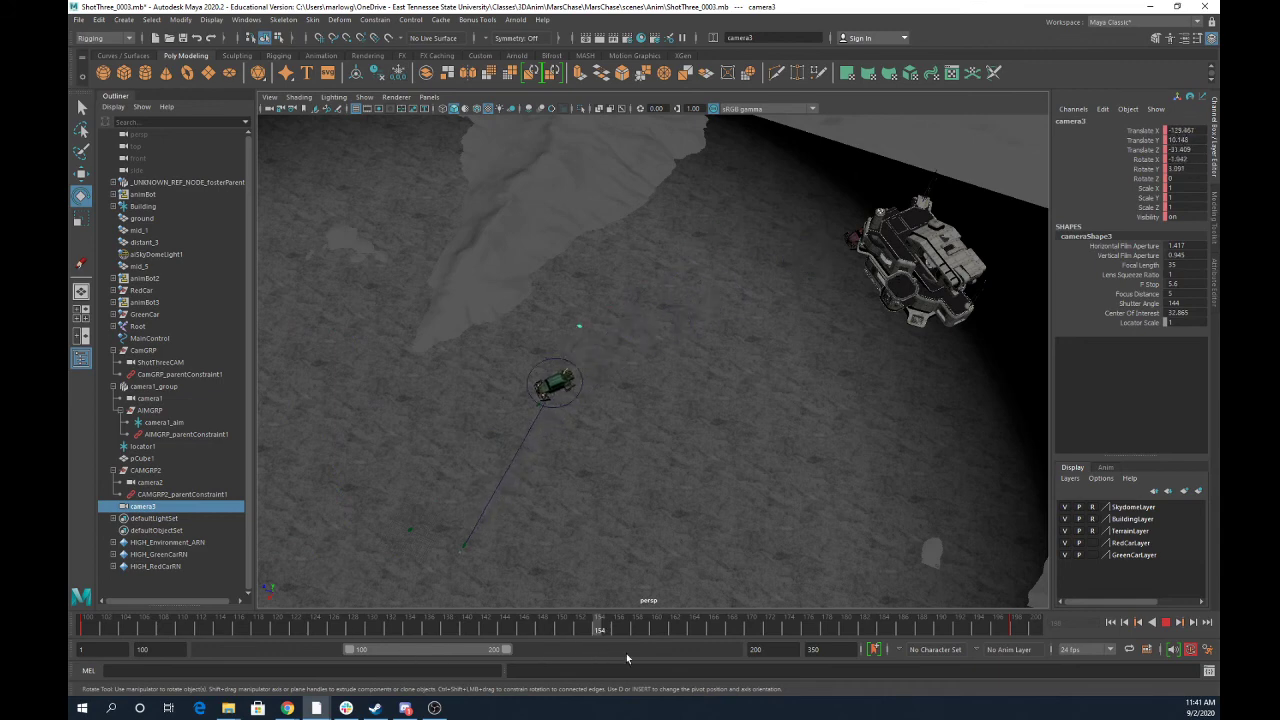
# At frame 144, reposition camera3 to frame the green car's front with the building behind it, keying the new position.
pyautogui.moveTo(626, 653); pyautogui.dragTo(501, 642)
pyautogui.press('space')
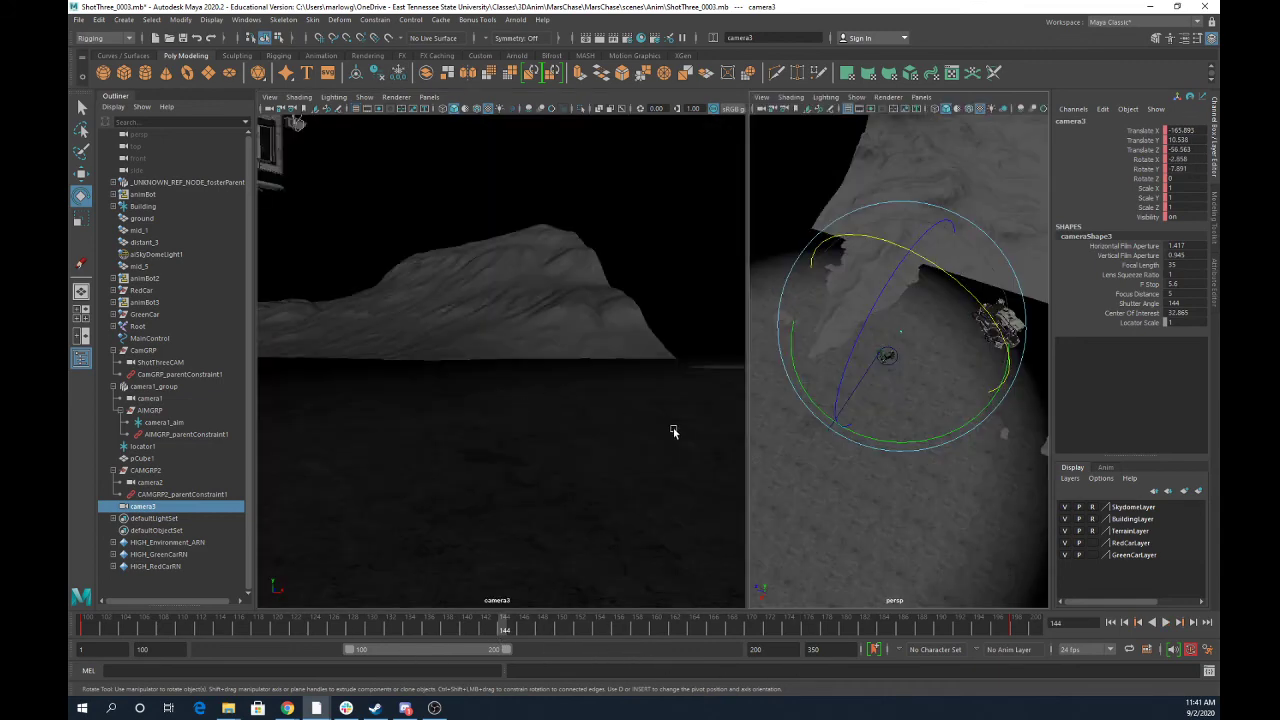
pyautogui.keyDown('alt'); pyautogui.moveTo(657, 443); pyautogui.dragTo(378, 357, button='middle'); pyautogui.keyUp('alt')
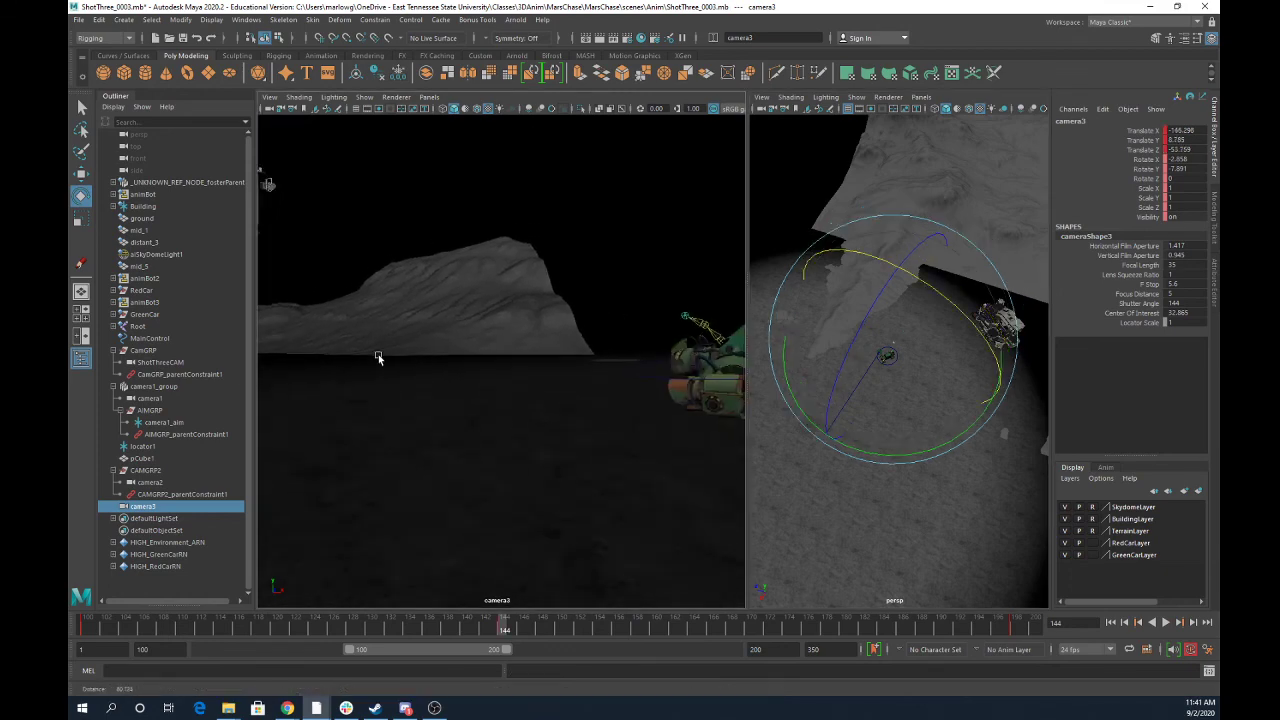
pyautogui.keyDown('alt'); pyautogui.moveTo(617, 394); pyautogui.dragTo(428, 380, button='middle'); pyautogui.keyUp('alt')
pyautogui.moveTo(516, 373)
pyautogui.keyDown('alt'); pyautogui.mouseDown()
pyautogui.moveTo(462, 375)
pyautogui.moveTo(528, 378)
pyautogui.moveTo(510, 376)
pyautogui.mouseUp(); pyautogui.keyUp('alt')
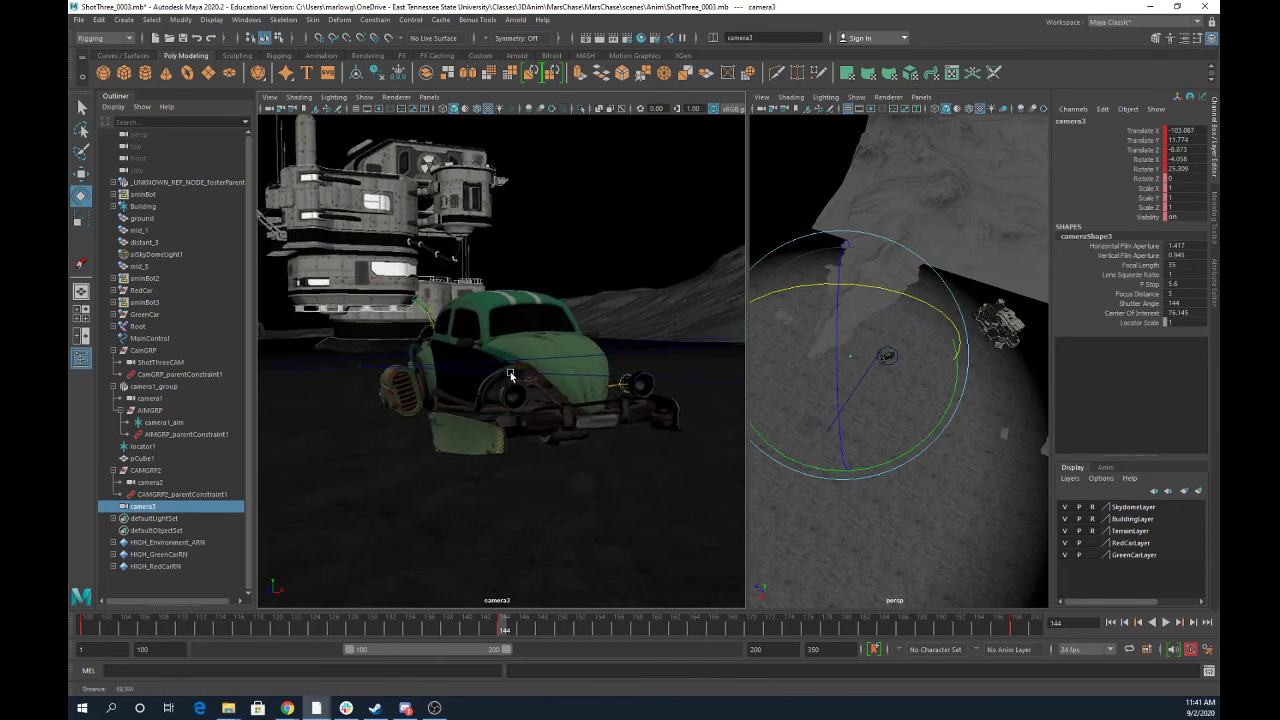
pyautogui.keyDown('alt'); pyautogui.moveTo(510, 376); pyautogui.dragTo(518, 378, button='right'); pyautogui.keyUp('alt')
pyautogui.keyDown('alt'); pyautogui.moveTo(518, 378); pyautogui.dragTo(500, 382); pyautogui.keyUp('alt')
pyautogui.keyDown('alt'); pyautogui.moveTo(500, 382); pyautogui.dragTo(506, 476, button='middle'); pyautogui.keyUp('alt')
# Scrub the timeline back to frame 100 and through the shot to check camera3's framing between keys.
pyautogui.moveTo(500, 632); pyautogui.dragTo(70, 436)
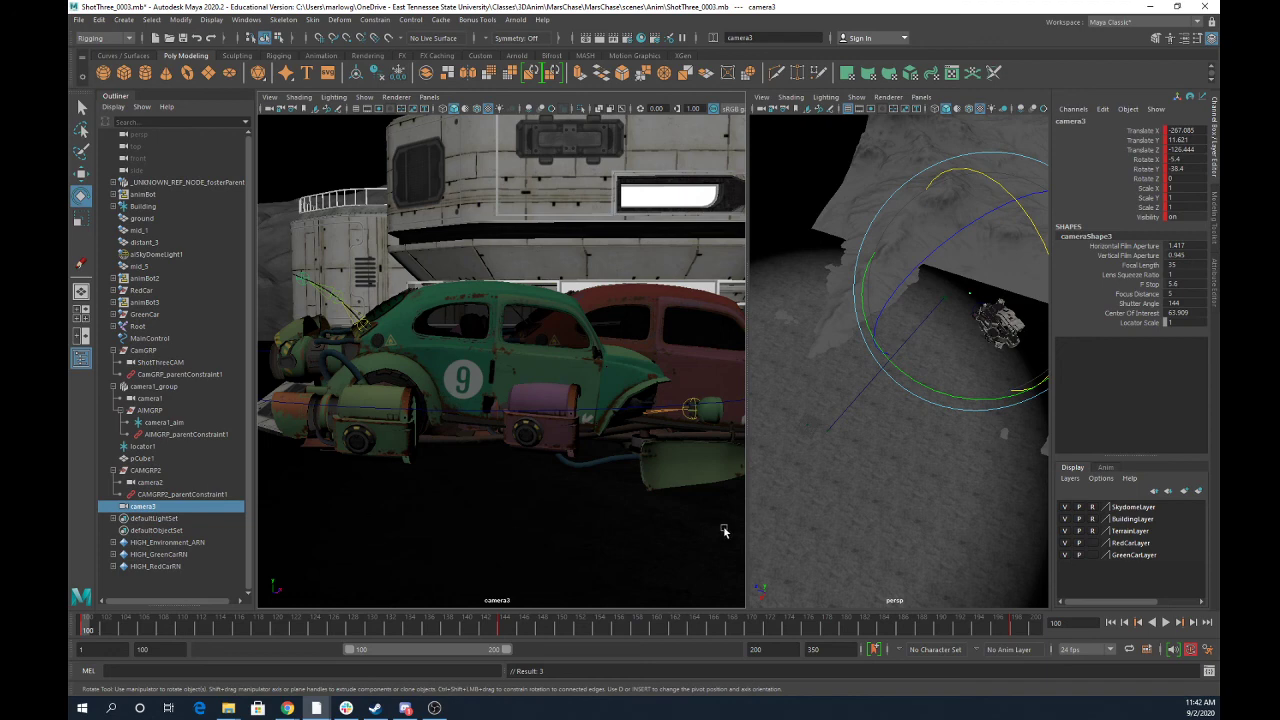
pyautogui.moveTo(925, 629); pyautogui.dragTo(153, 616)
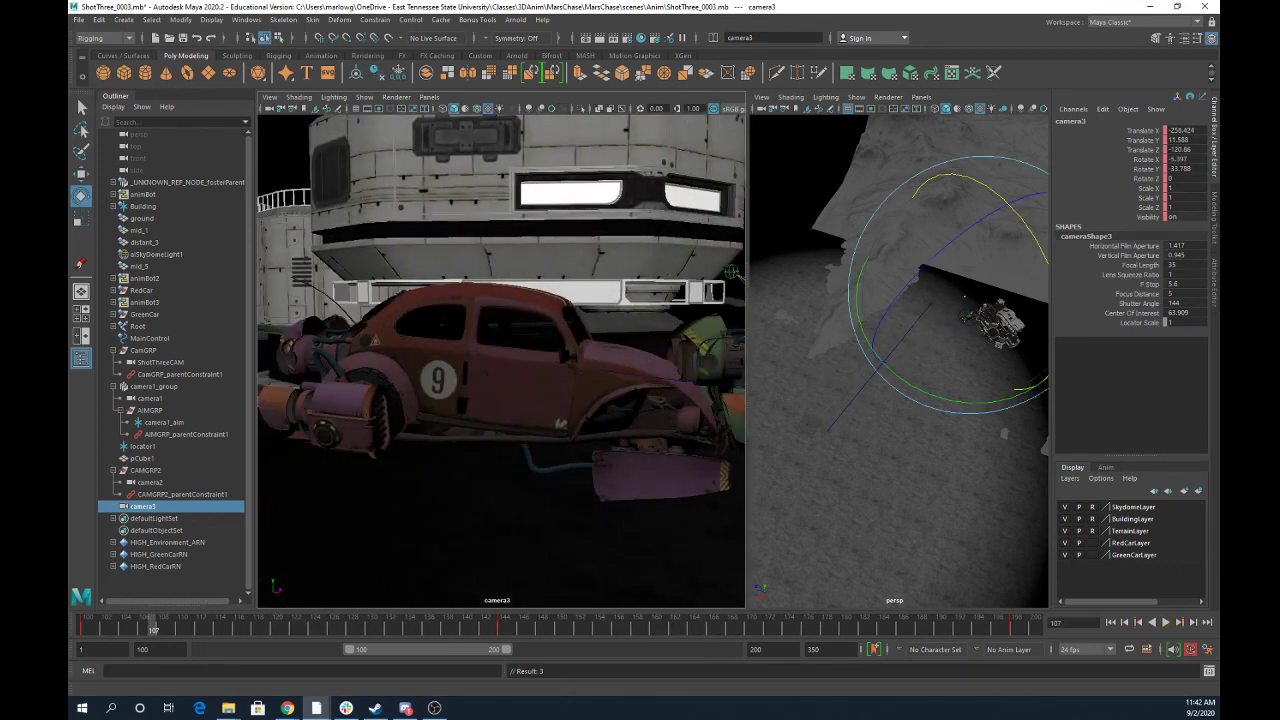